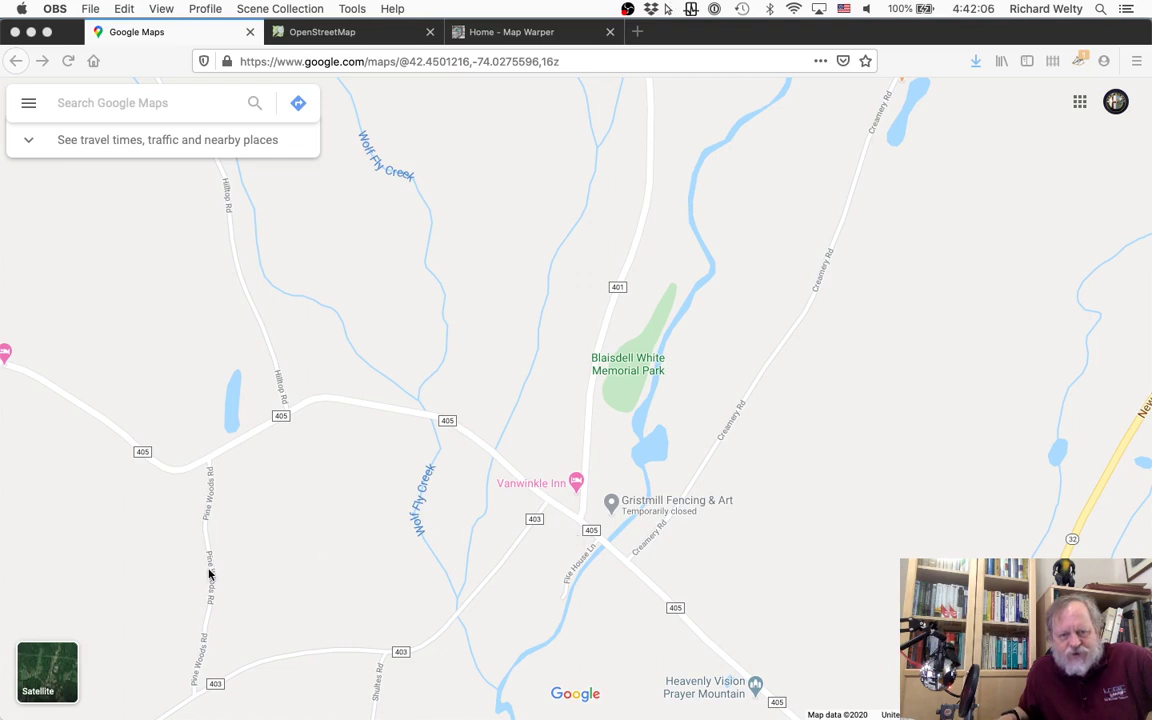
Switch the map of the South Westerlo area to satellite imagery
{"action": "left_click", "coordinate": [47, 672]}
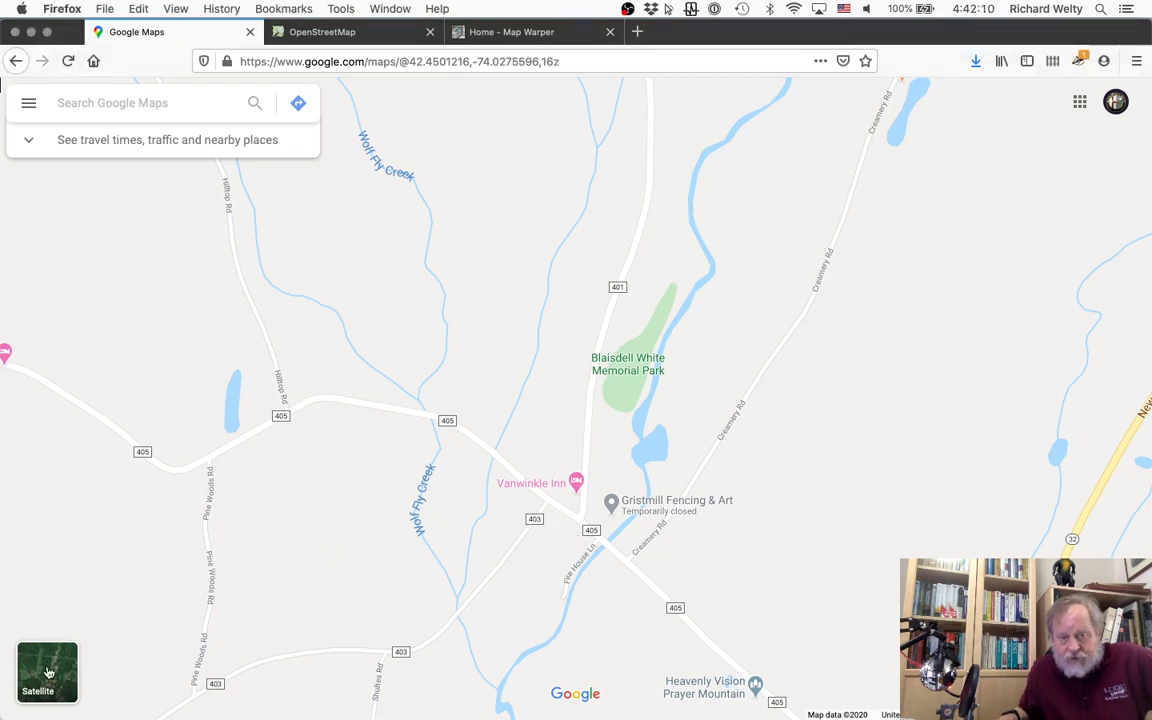
{"action": "left_click", "coordinate": [47, 672]}
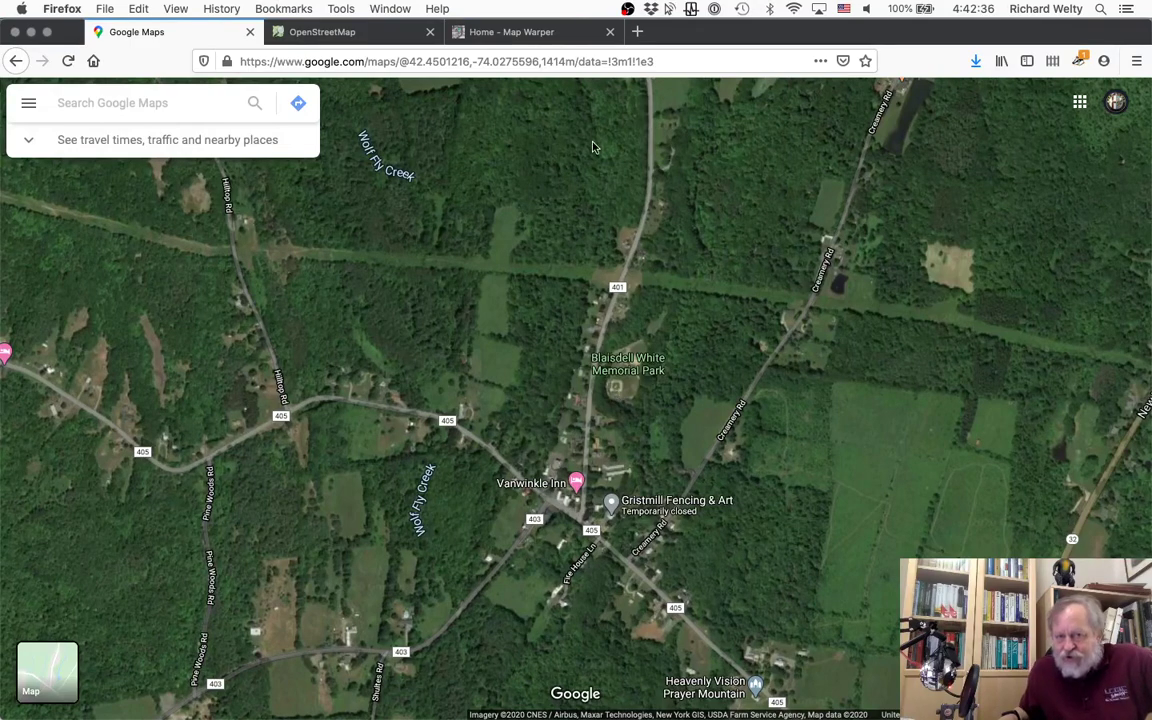
Open the USGS EarthExplorer site, earthexplorer.usgs.gov, in a new browser tab
{"action": "left_click", "coordinate": [638, 33]}
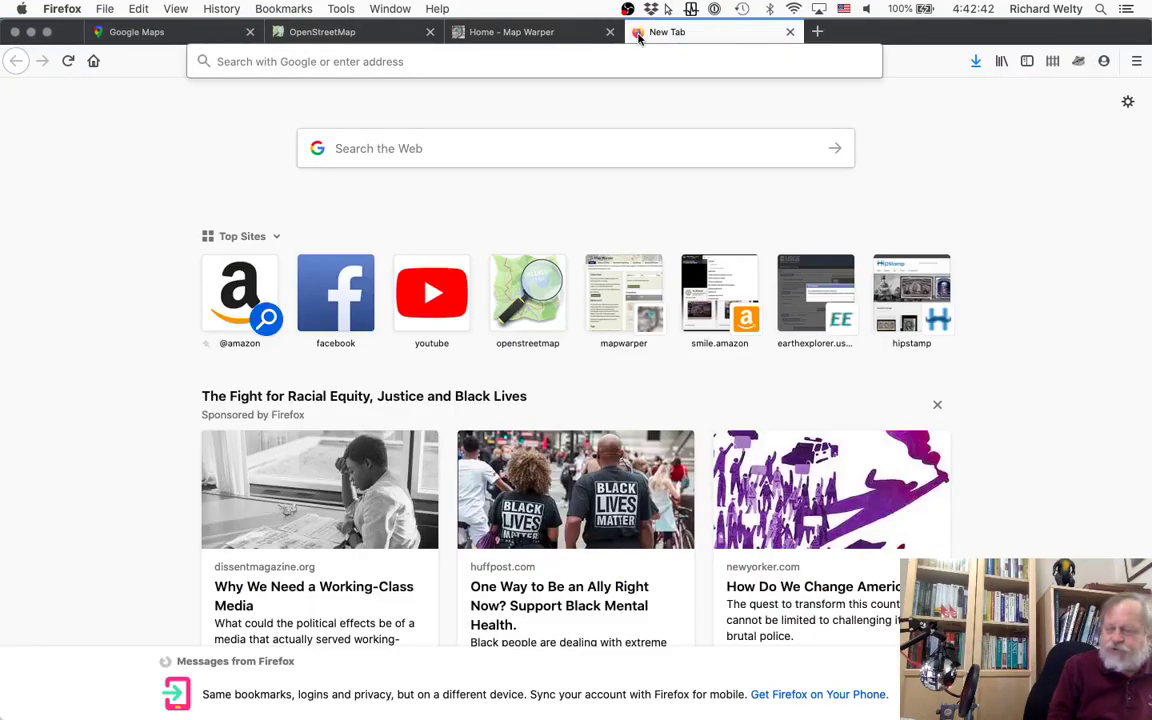
{"action": "type", "text": "earthexplorer.usgs.gov/"}
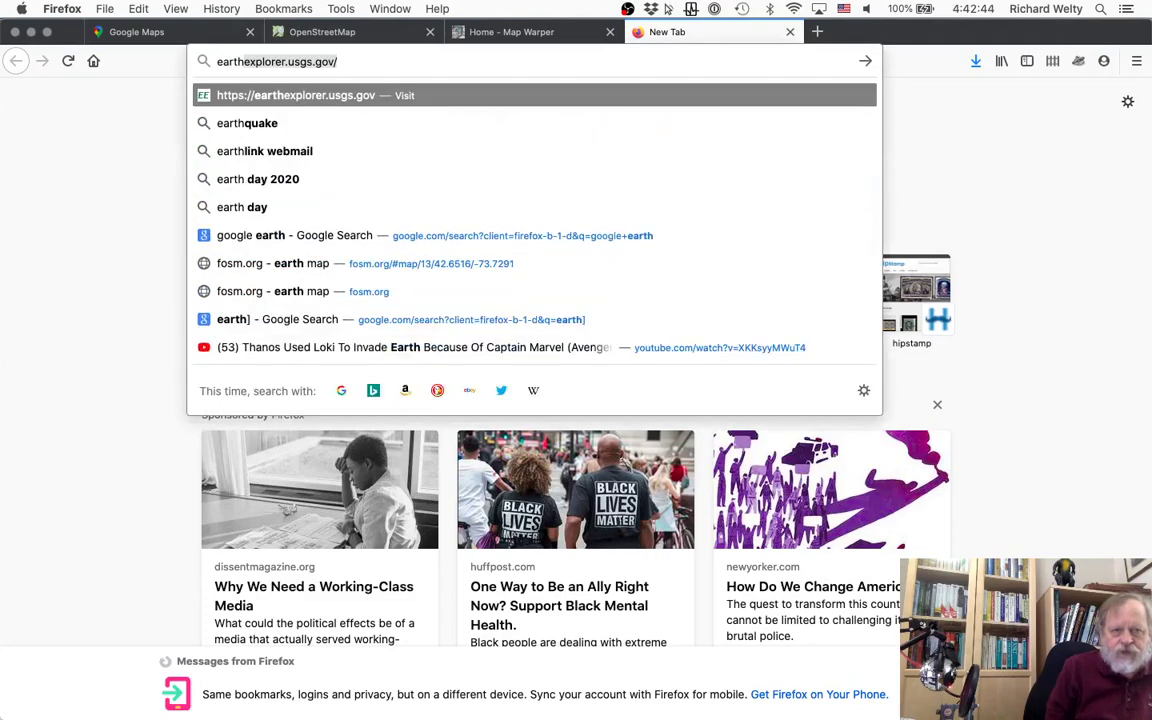
{"action": "key", "text": "Return"}
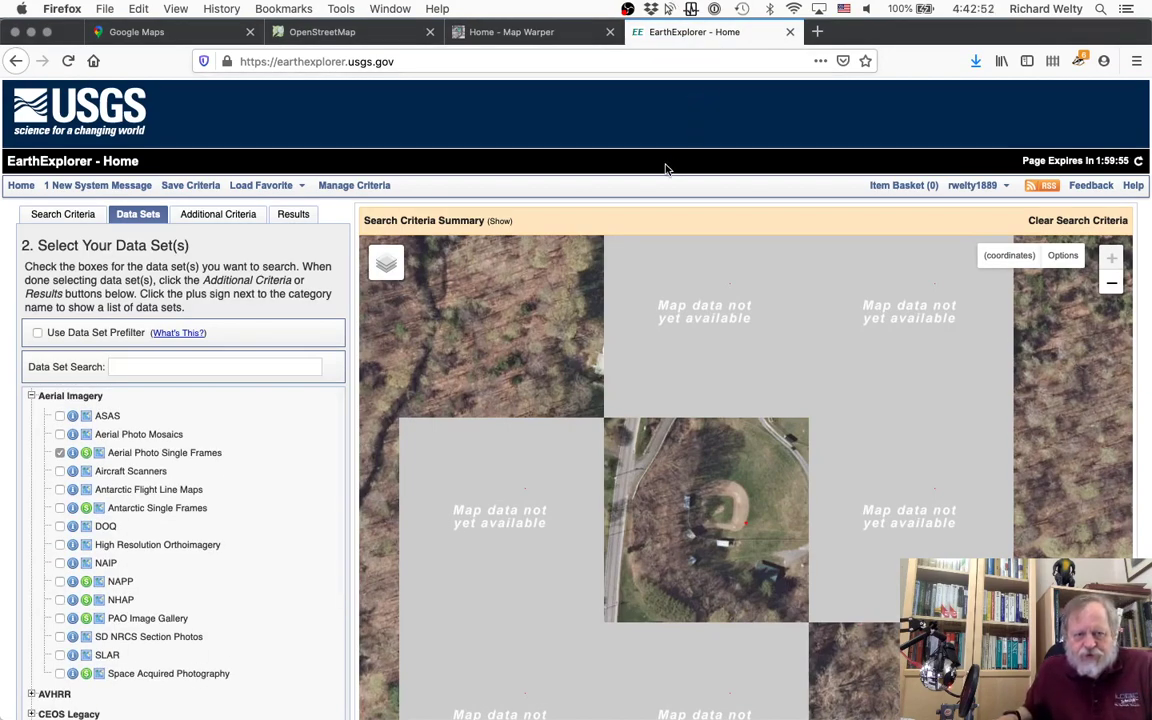
Show the search criteria and change the base map to OpenStreetMap
{"action": "left_click", "coordinate": [66, 215]}
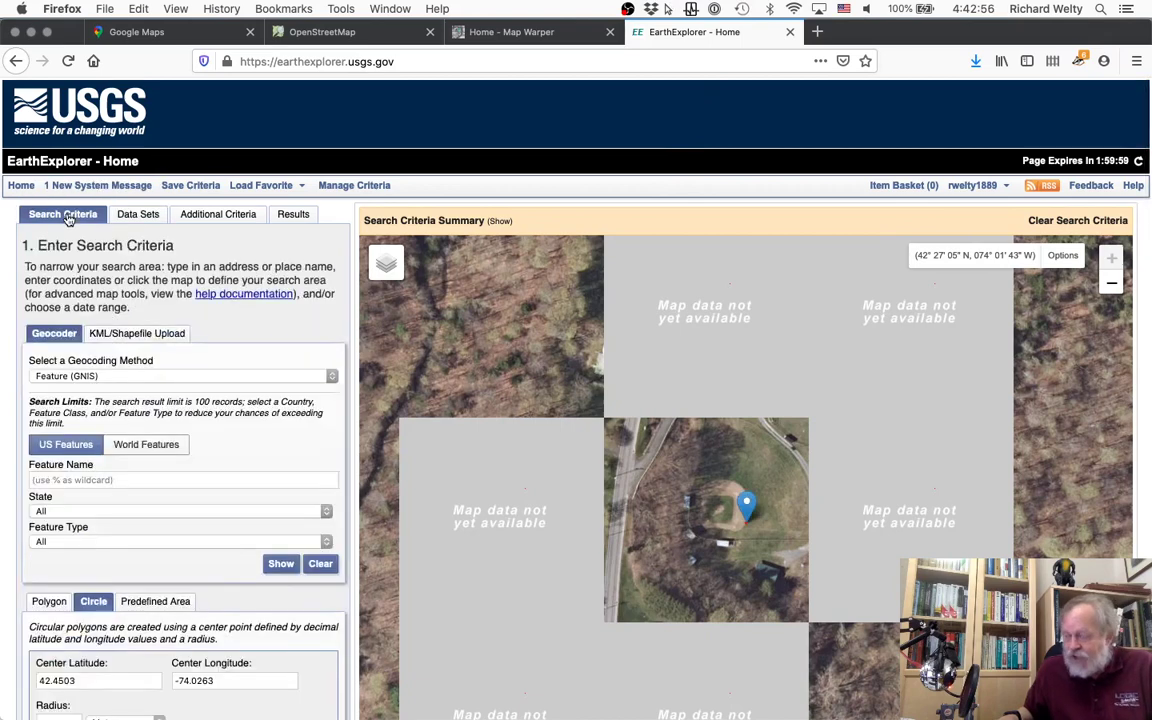
{"action": "left_click", "coordinate": [143, 480]}
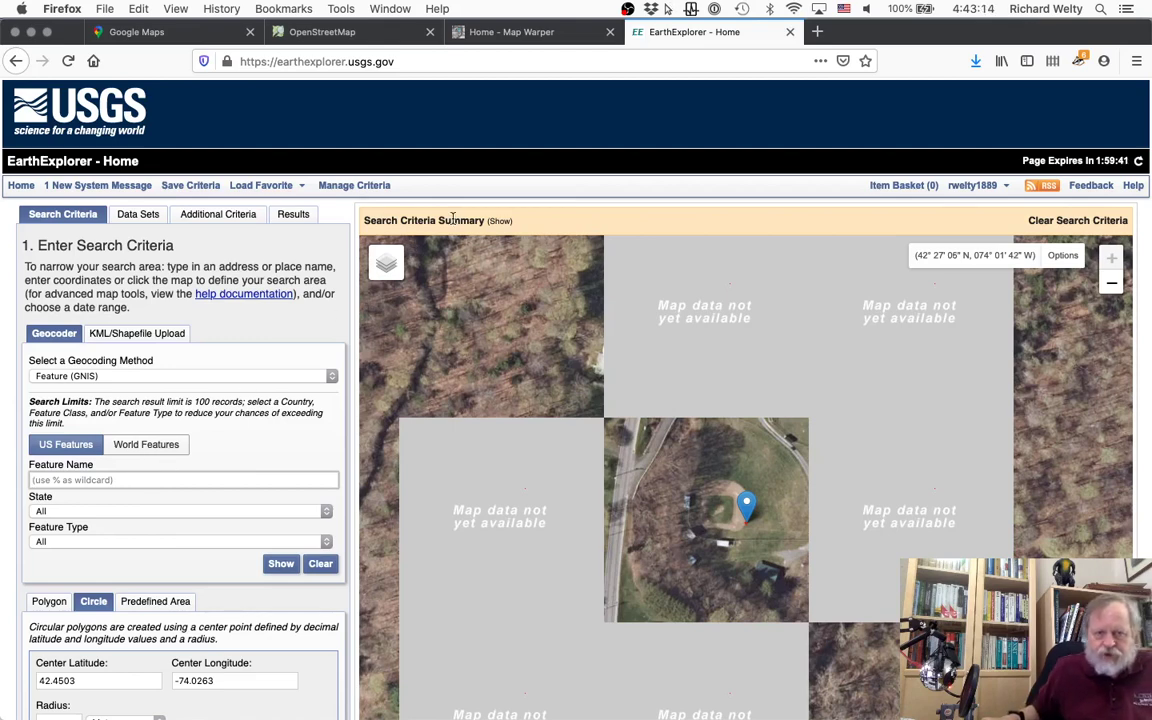
{"action": "mouse_move", "coordinate": [384, 252]}
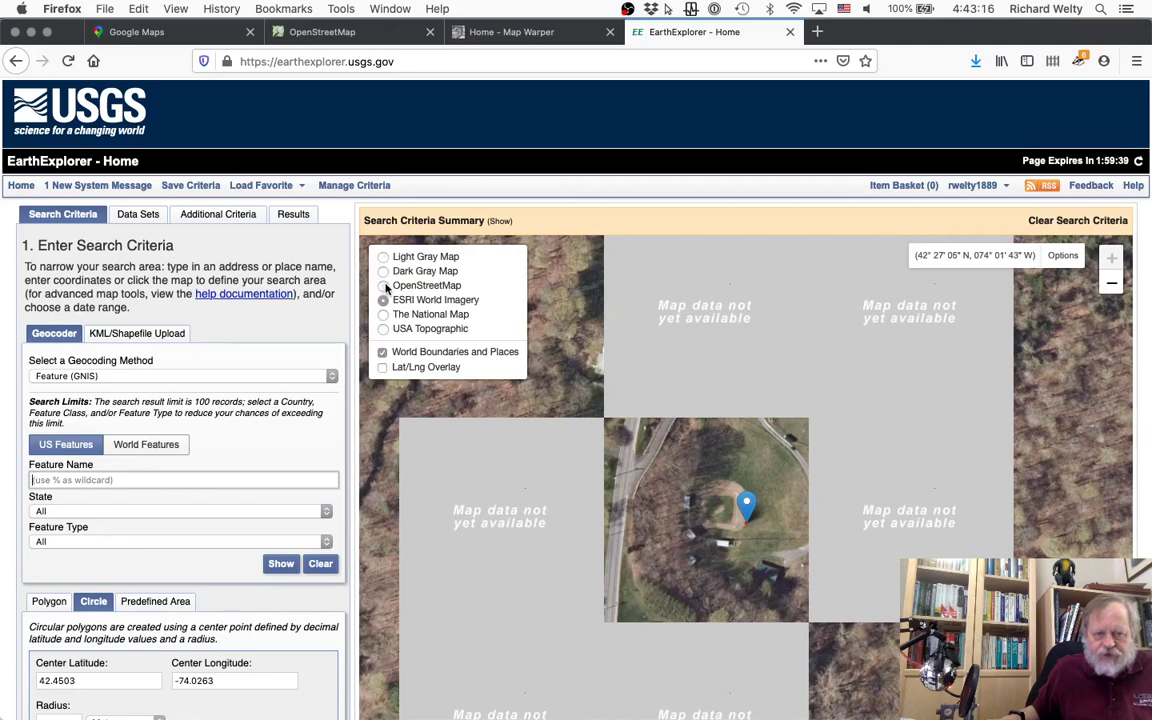
{"action": "left_click", "coordinate": [384, 286]}
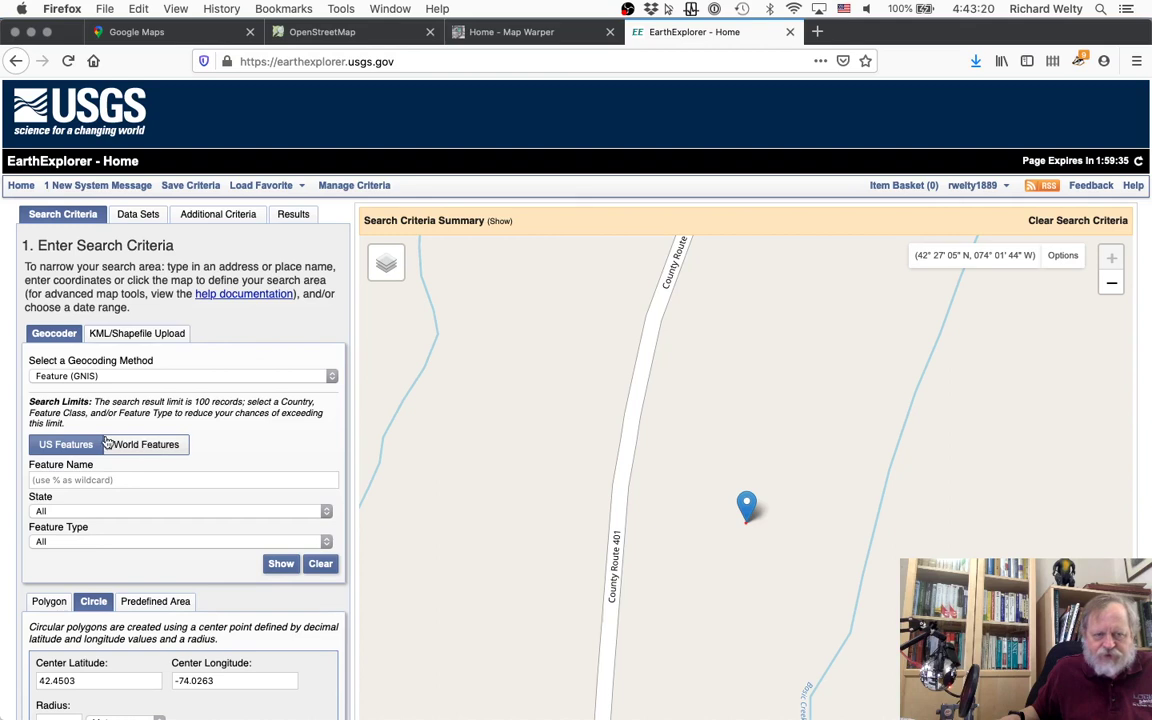
Enter South Westerlo as the US feature name and choose New York as the state
{"action": "left_click", "coordinate": [117, 479]}
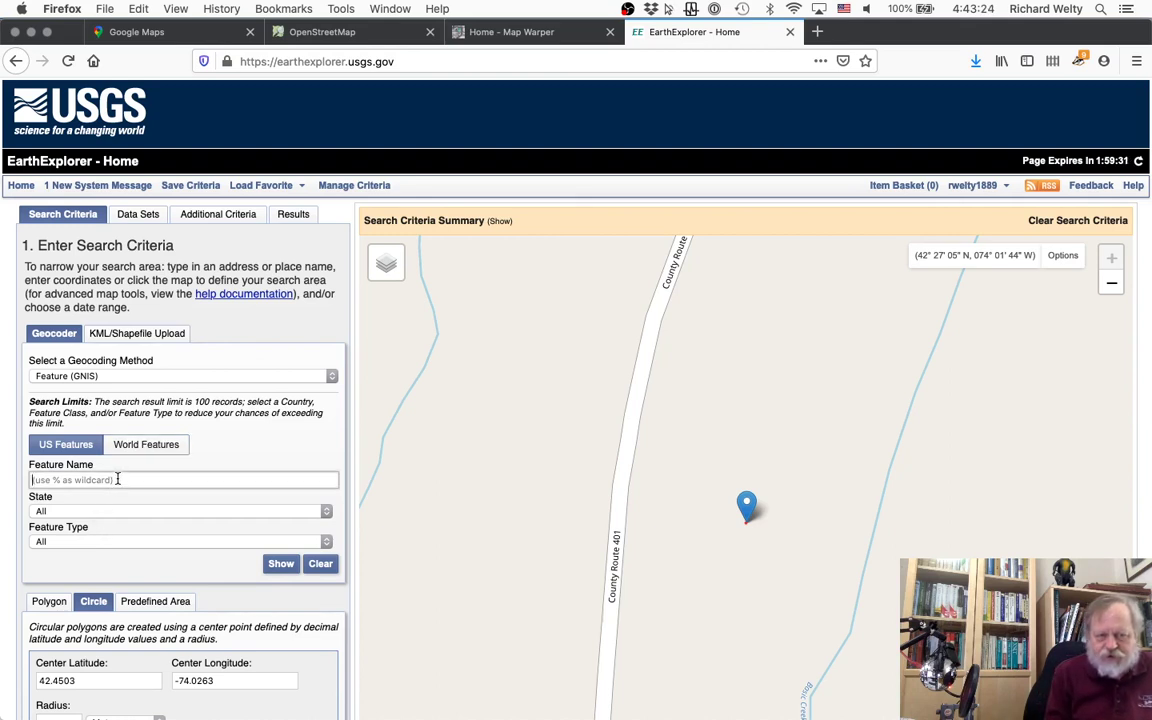
{"action": "type", "text": "South Westlo"}
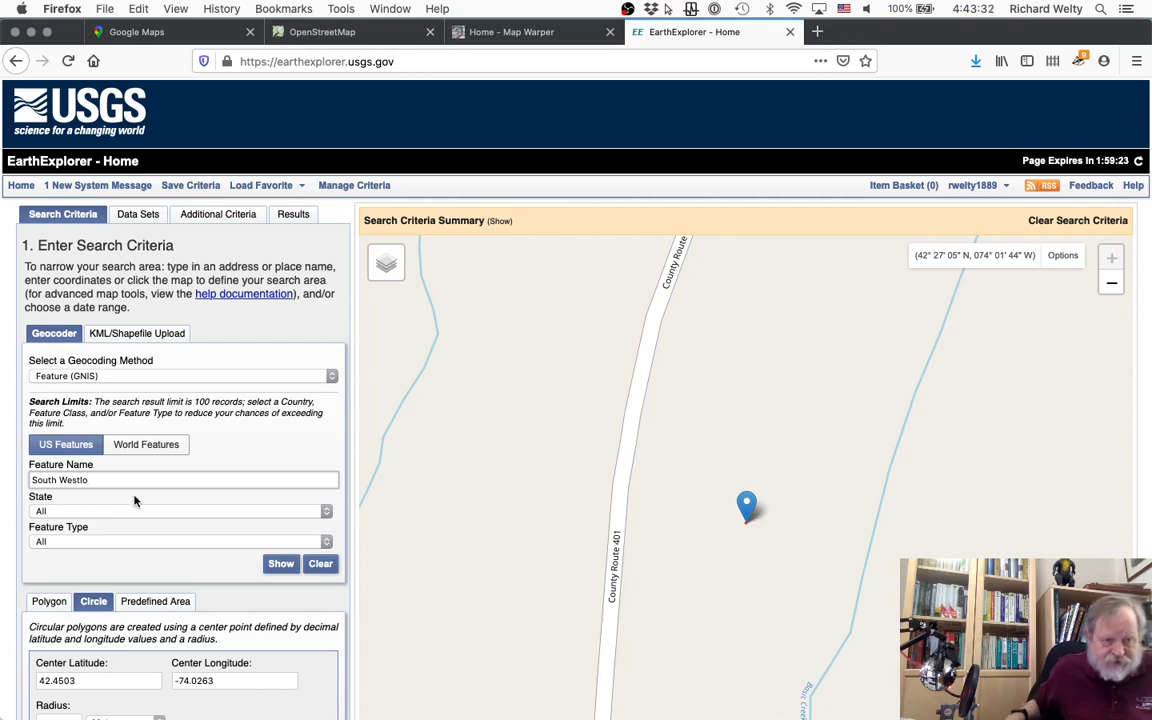
{"action": "key", "text": "BackSpace"}
{"action": "key", "text": "BackSpace"}
{"action": "type", "text": "erlo"}
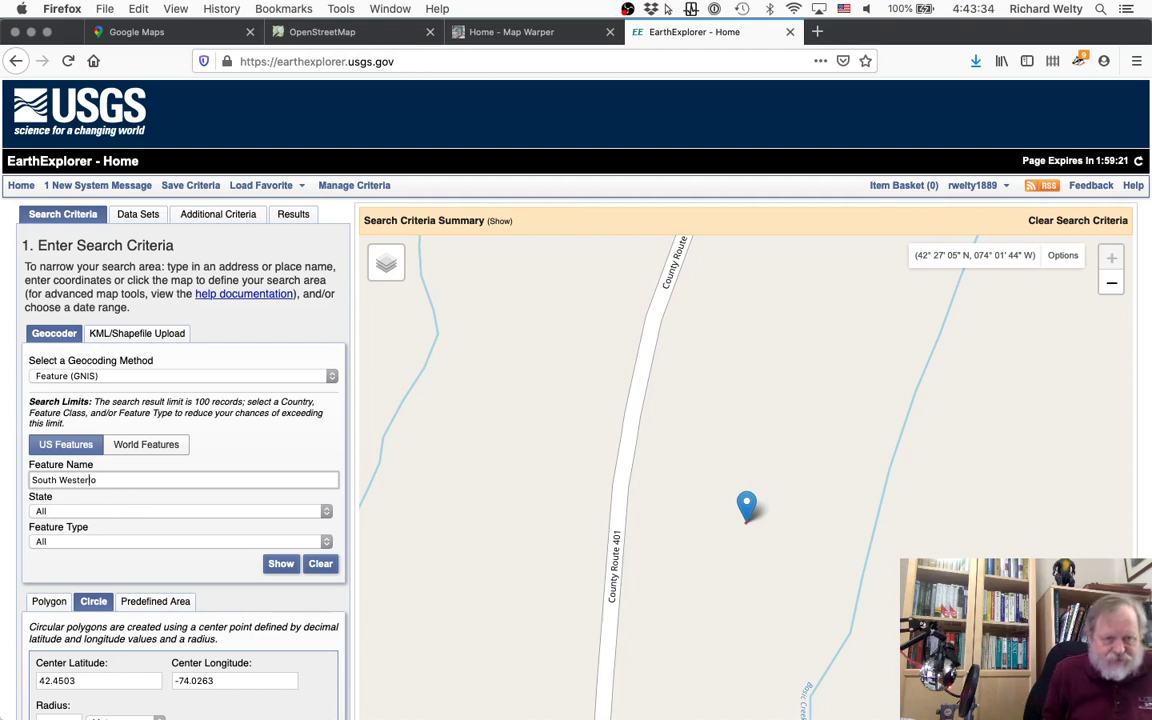
{"action": "left_click", "coordinate": [57, 512]}
{"action": "scroll", "coordinate": [110, 420], "scroll_direction": "down", "scroll_amount": 5}
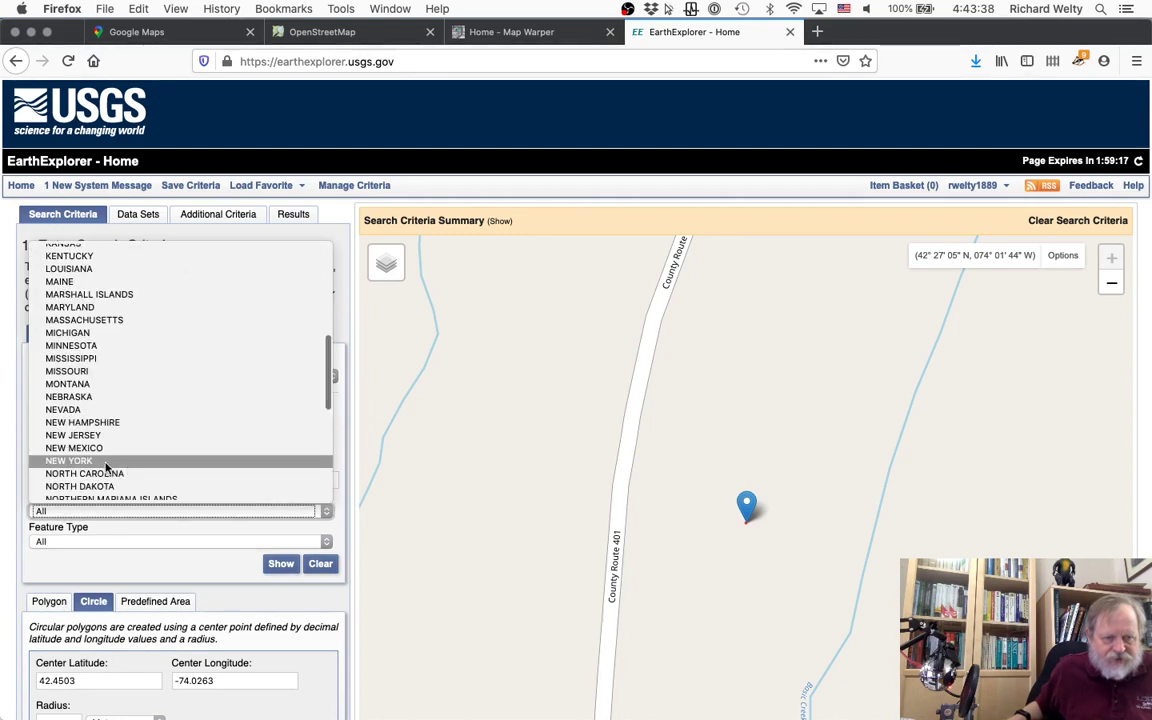
{"action": "left_click", "coordinate": [107, 462]}
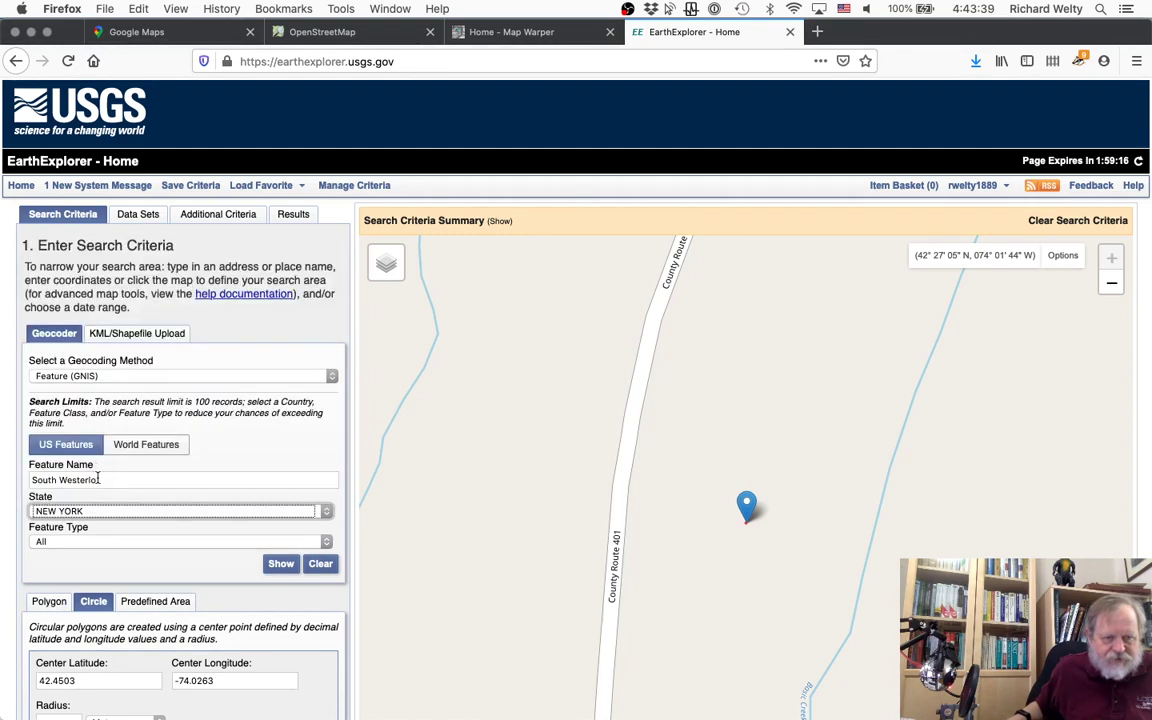
Set the feature type to Populated Place, run the feature search and select the South Westerlo match
{"action": "left_click", "coordinate": [119, 549]}
{"action": "scroll", "coordinate": [126, 488], "scroll_direction": "down", "scroll_amount": 4}
{"action": "scroll", "coordinate": [126, 488], "scroll_direction": "down", "scroll_amount": 3}
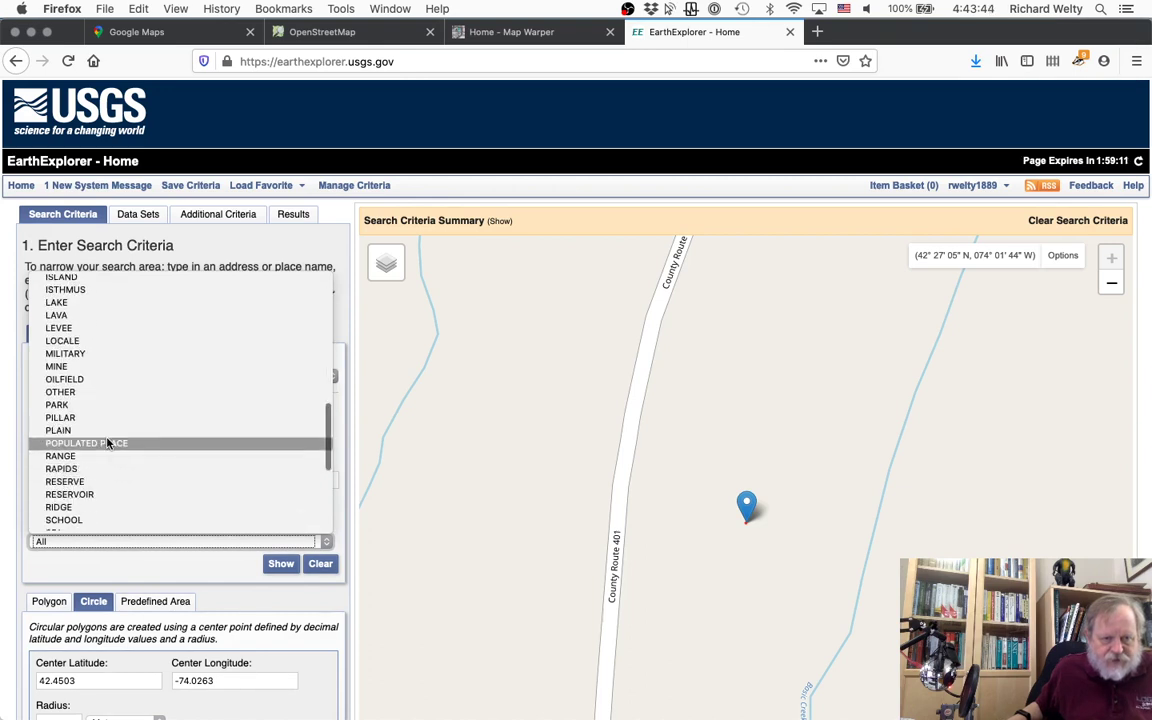
{"action": "left_click", "coordinate": [110, 444]}
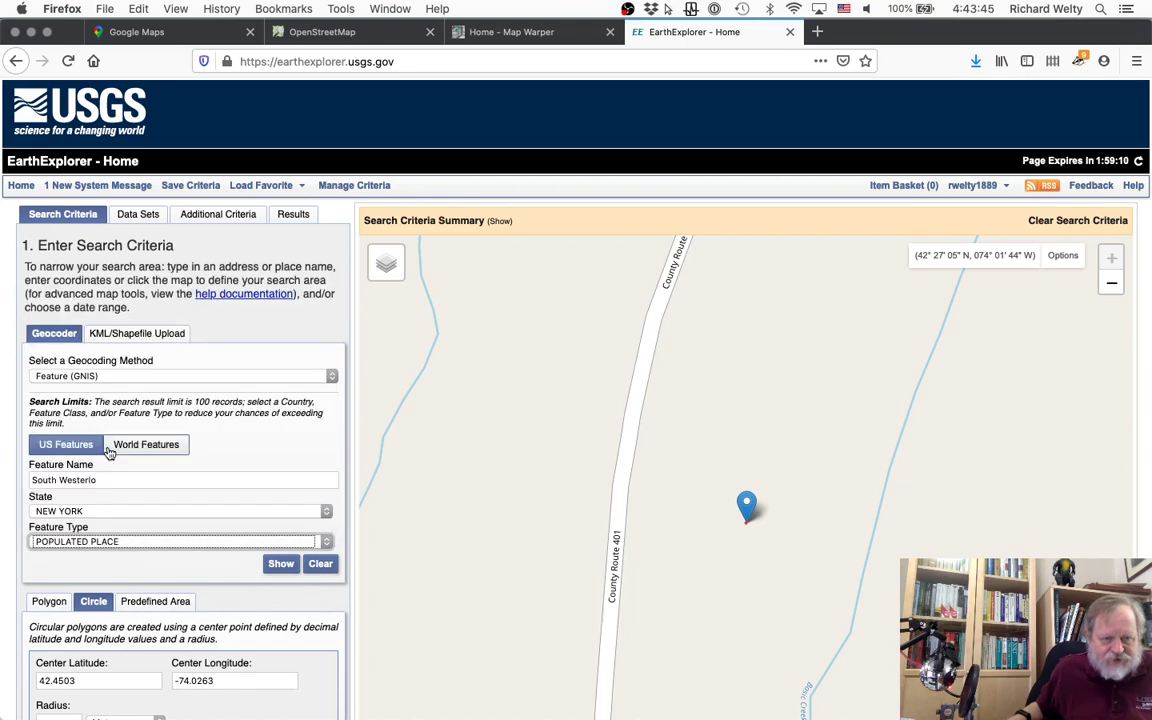
{"action": "left_click", "coordinate": [281, 565]}
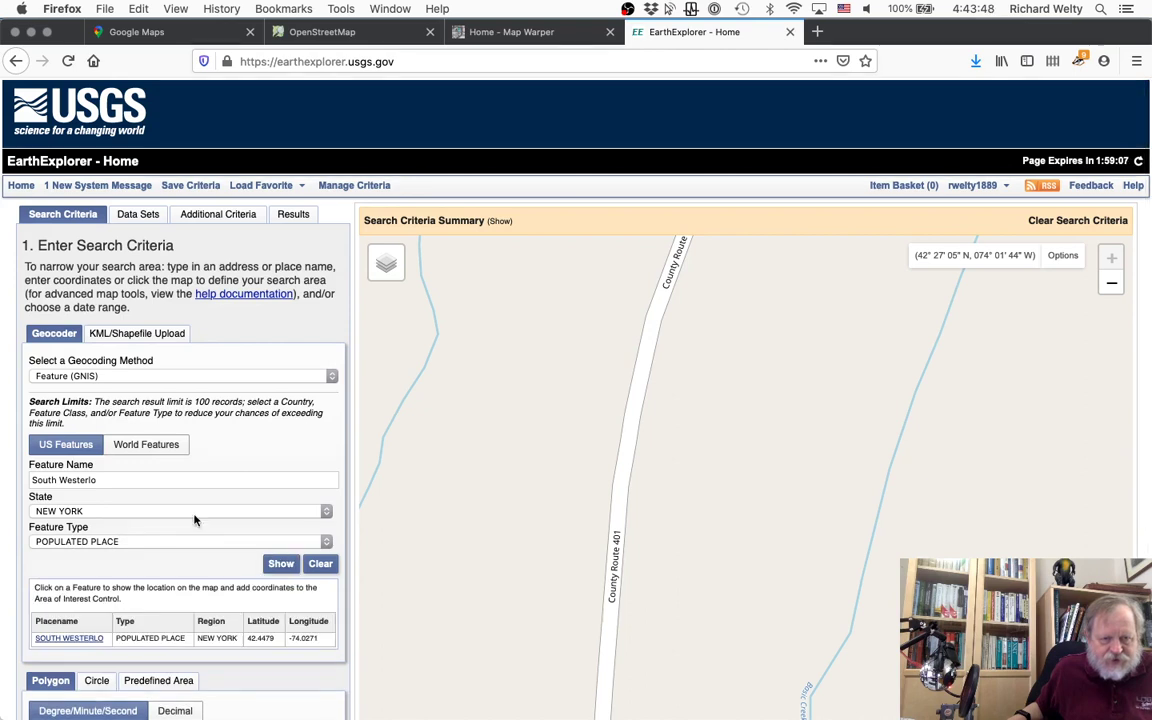
{"action": "left_click", "coordinate": [72, 641]}
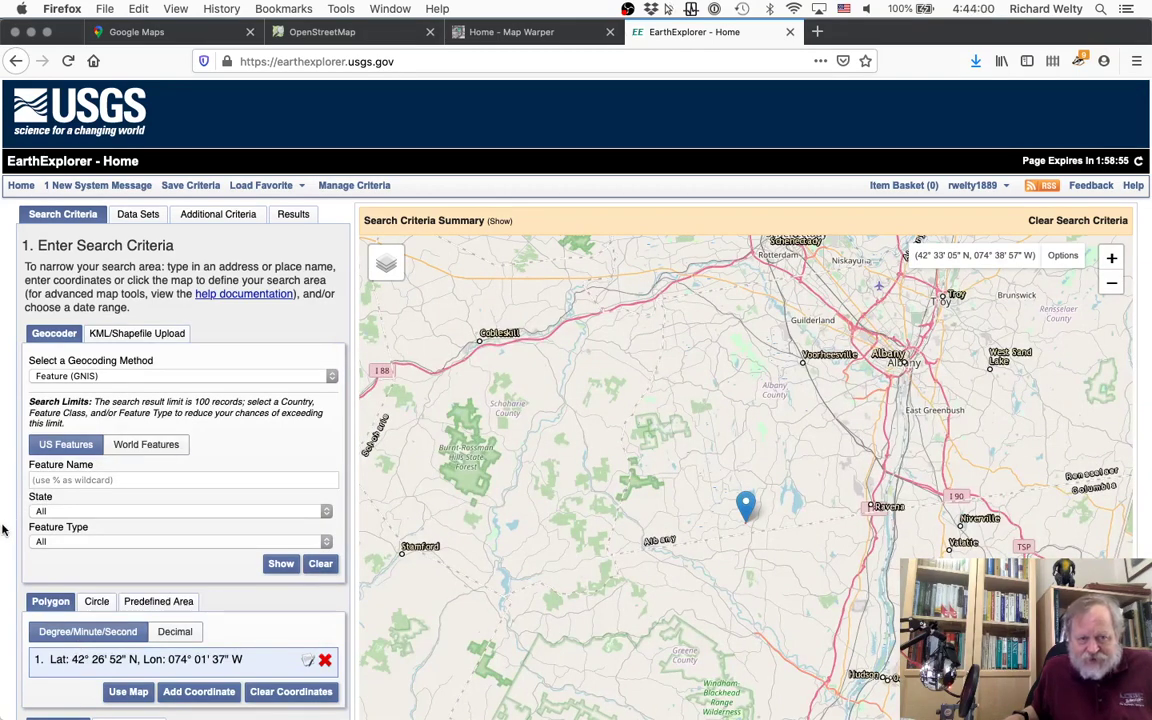
Change the base map around the South Westerlo marker to ESRI World Imagery
{"action": "scroll", "coordinate": [10, 536], "scroll_direction": "down", "scroll_amount": 2}
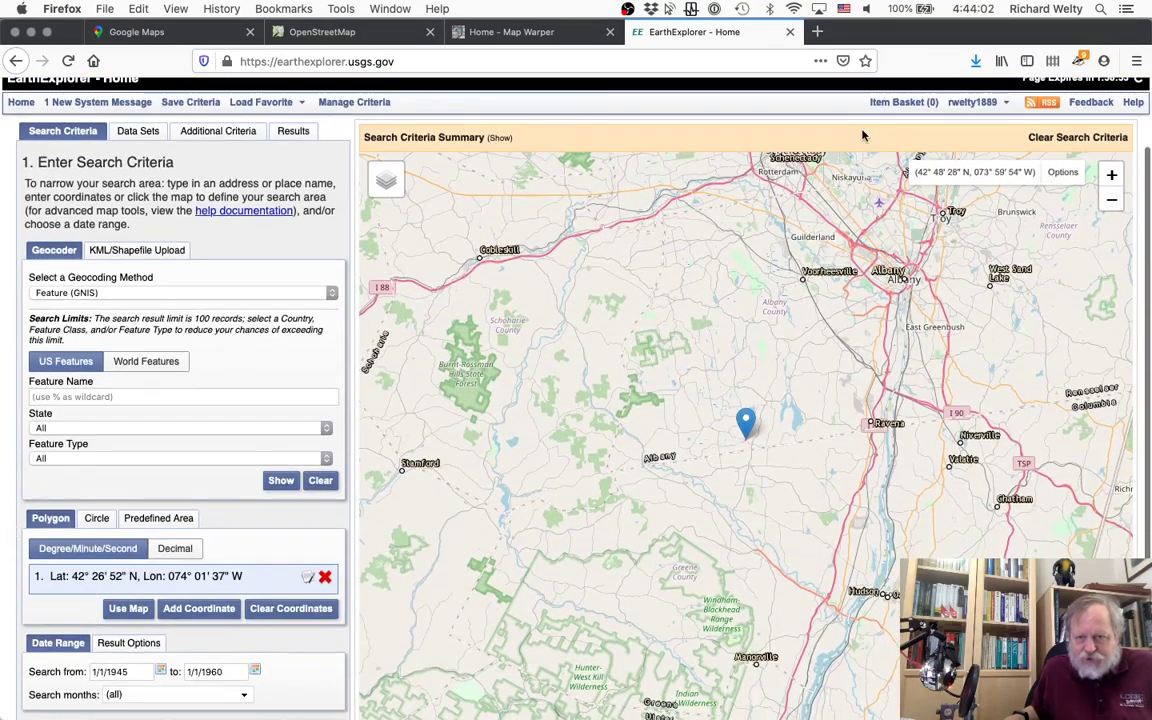
{"action": "left_click", "coordinate": [1112, 177]}
{"action": "left_click", "coordinate": [1112, 177]}
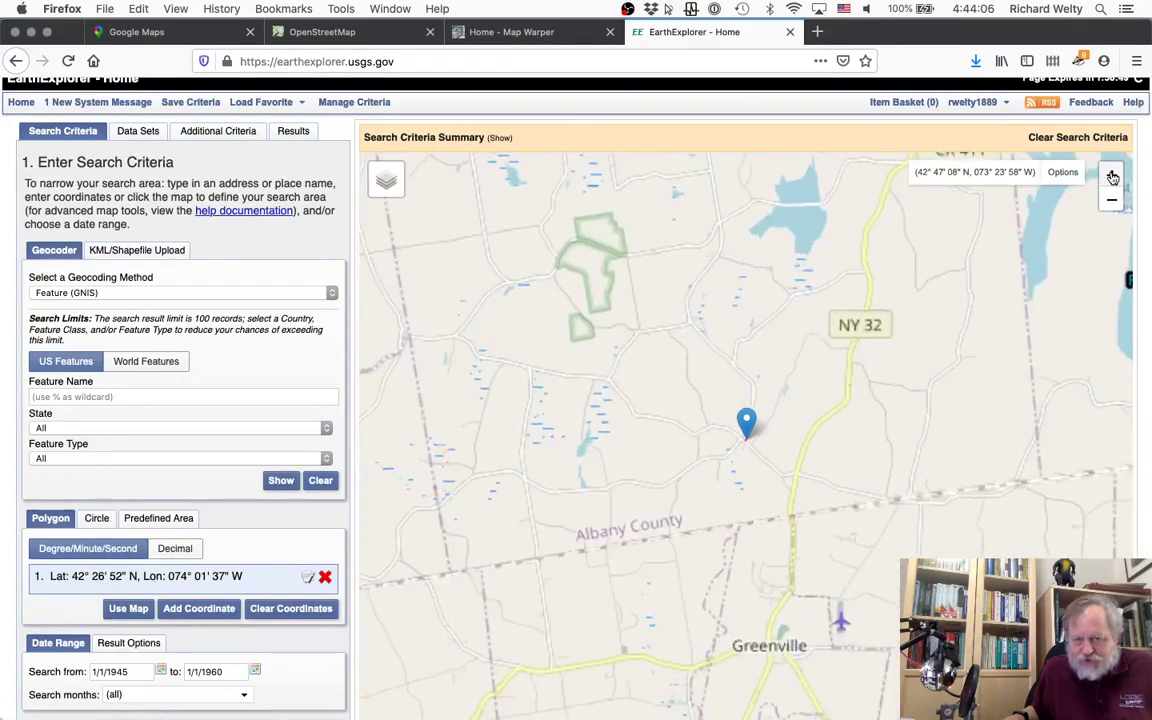
{"action": "left_click", "coordinate": [1112, 176]}
{"action": "left_click", "coordinate": [1112, 176]}
{"action": "left_click", "coordinate": [1112, 176]}
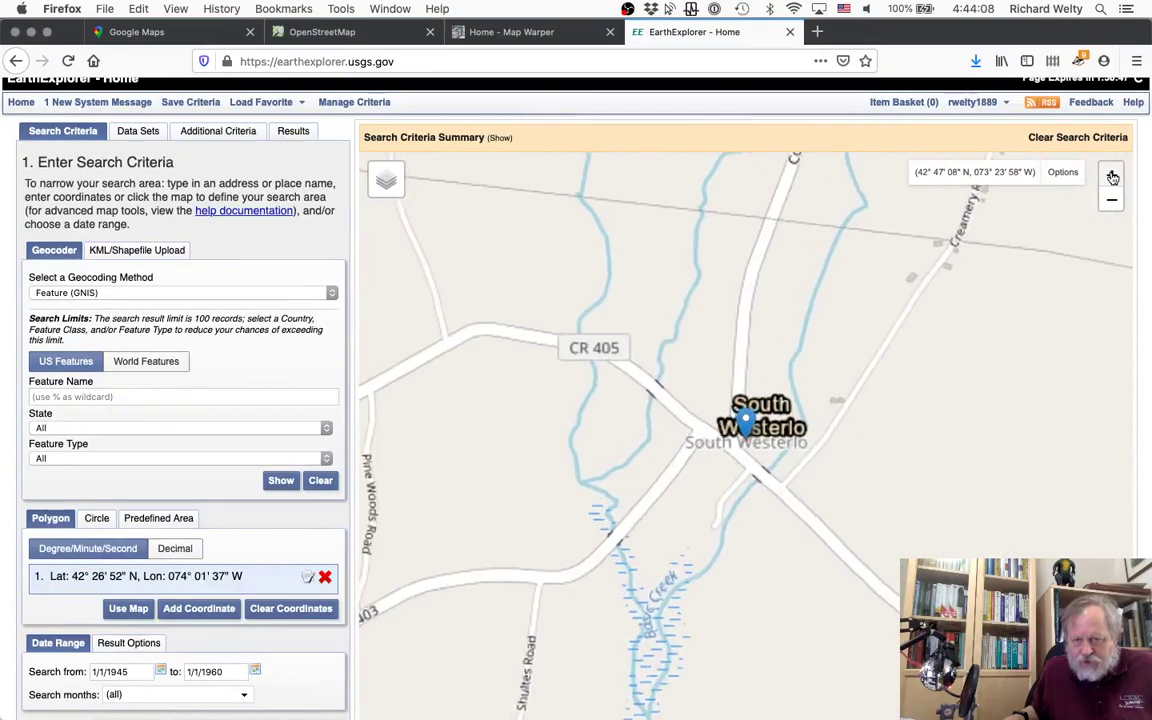
{"action": "scroll", "coordinate": [972, 404], "scroll_direction": "down", "scroll_amount": 2}
{"action": "scroll", "coordinate": [928, 450], "scroll_direction": "up", "scroll_amount": 2}
{"action": "left_click", "coordinate": [381, 186]}
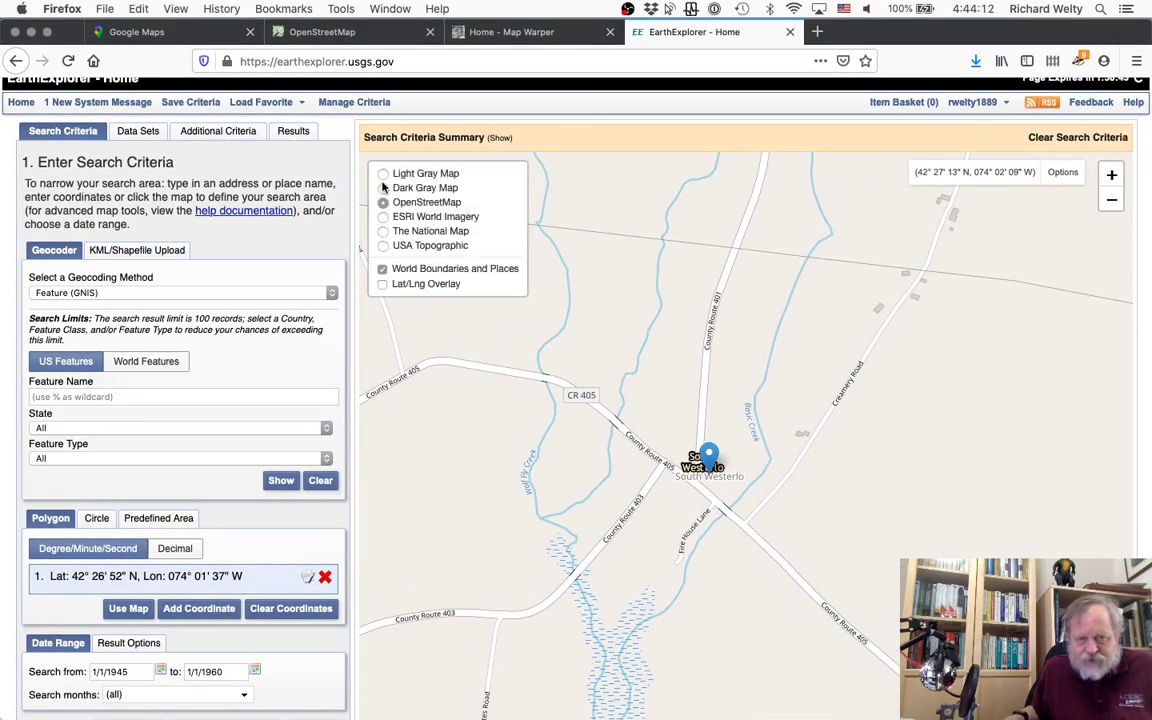
{"action": "left_click", "coordinate": [383, 217]}
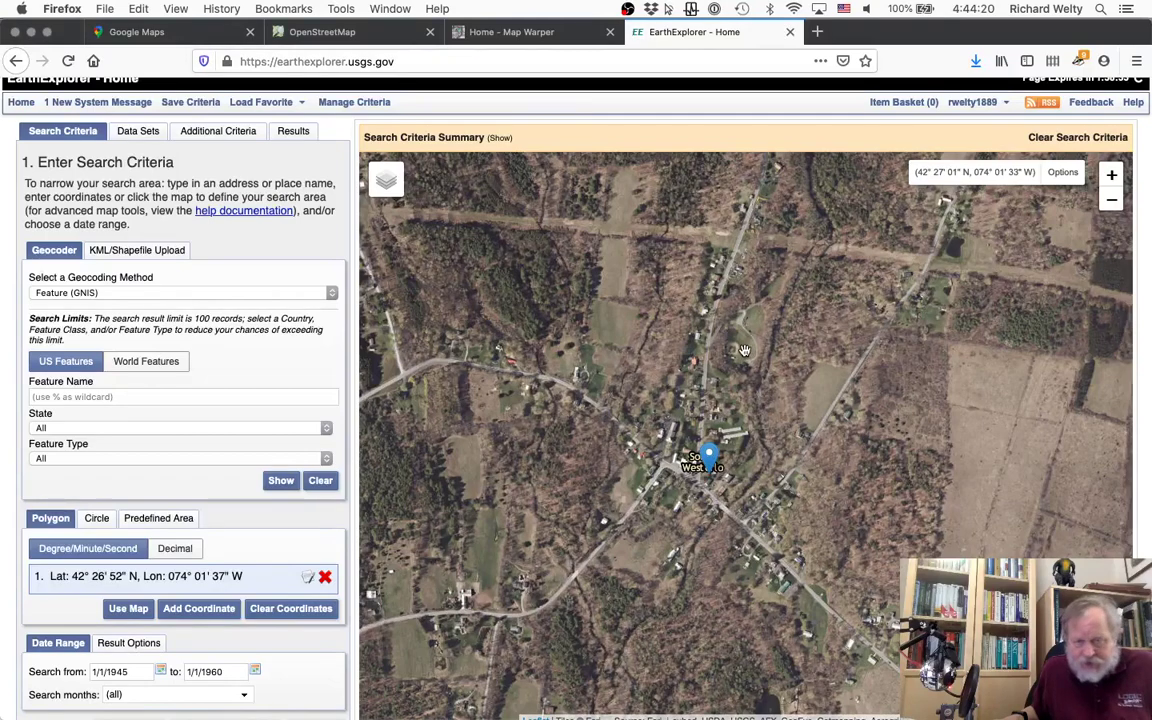
Clear the South Westerlo coordinate from the polygon search area
{"action": "left_click_drag", "start_coordinate": [744, 350], "coordinate": [755, 435]}
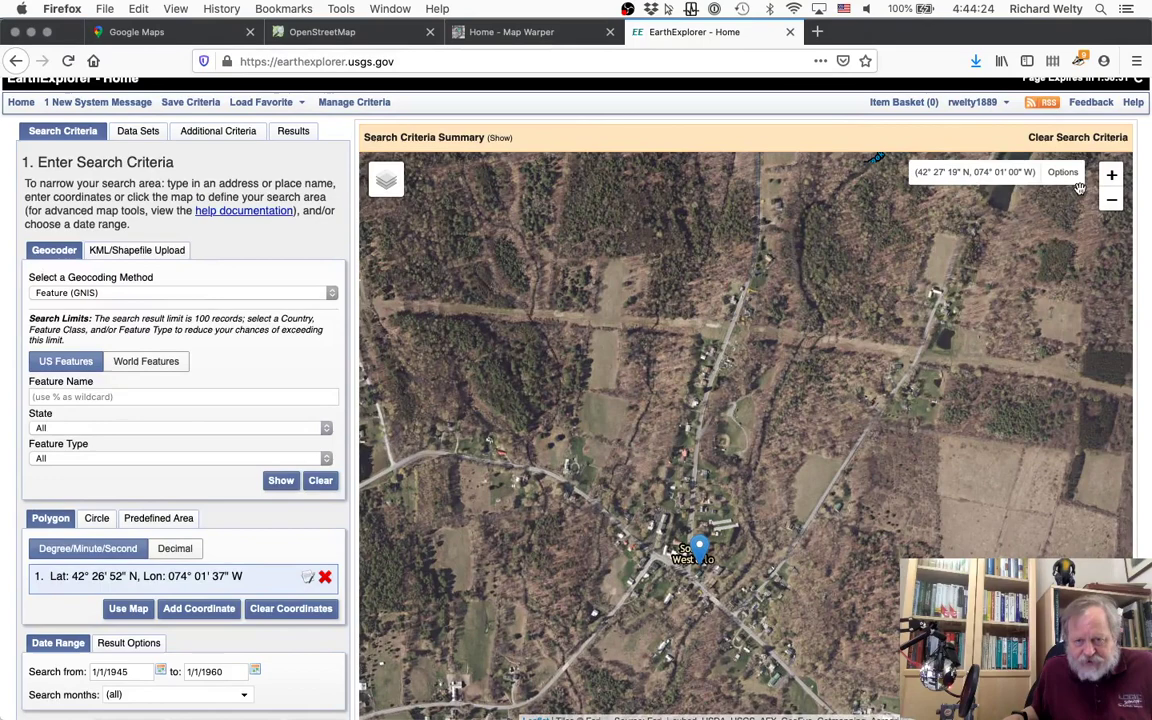
{"action": "left_click", "coordinate": [1111, 174]}
{"action": "left_click", "coordinate": [1111, 174]}
{"action": "left_click", "coordinate": [1111, 174]}
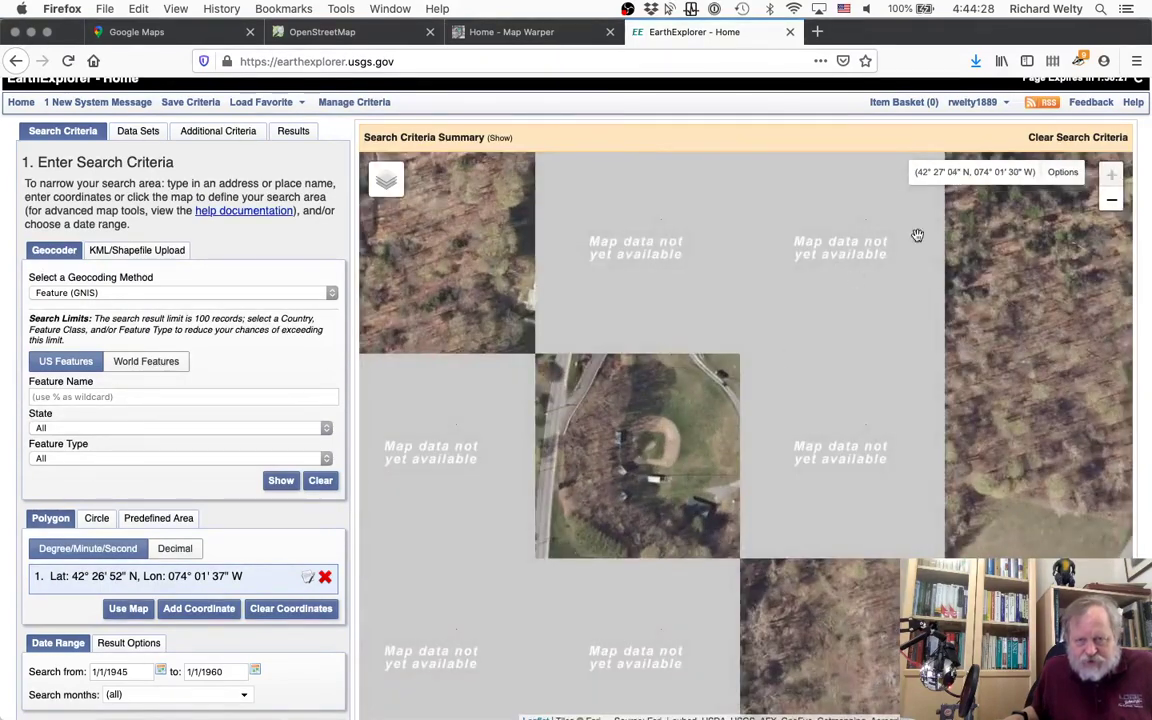
{"action": "left_click", "coordinate": [1111, 201]}
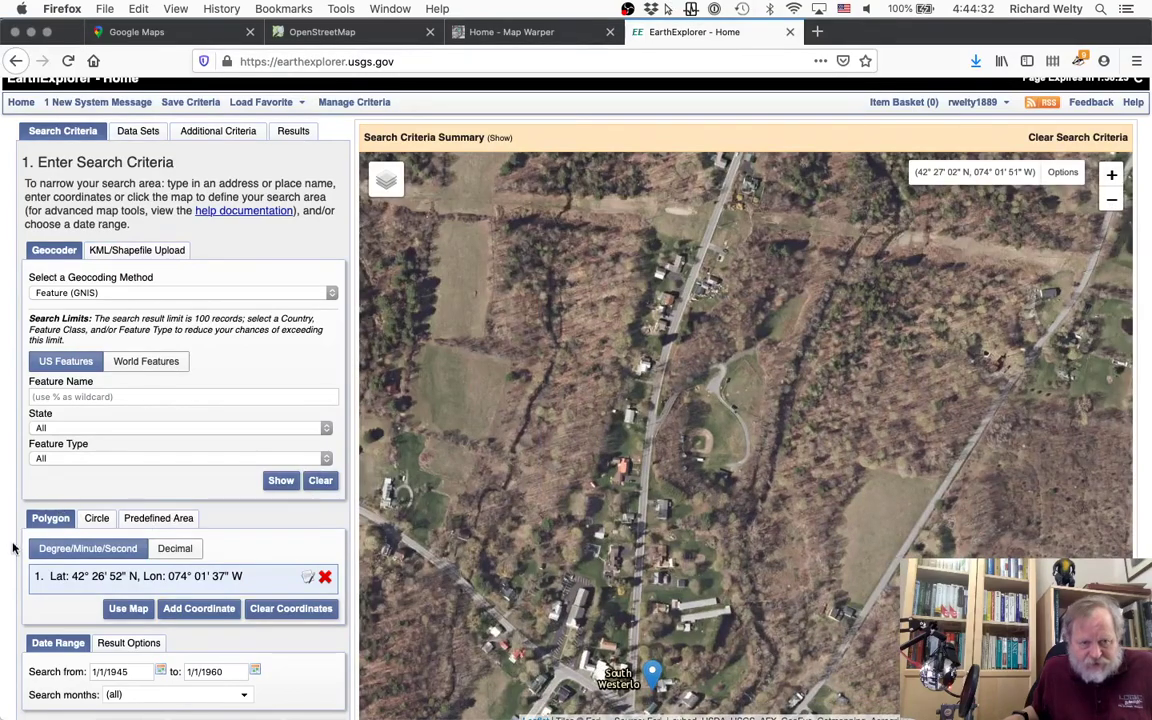
{"action": "scroll", "coordinate": [13, 571], "scroll_direction": "down", "scroll_amount": 2}
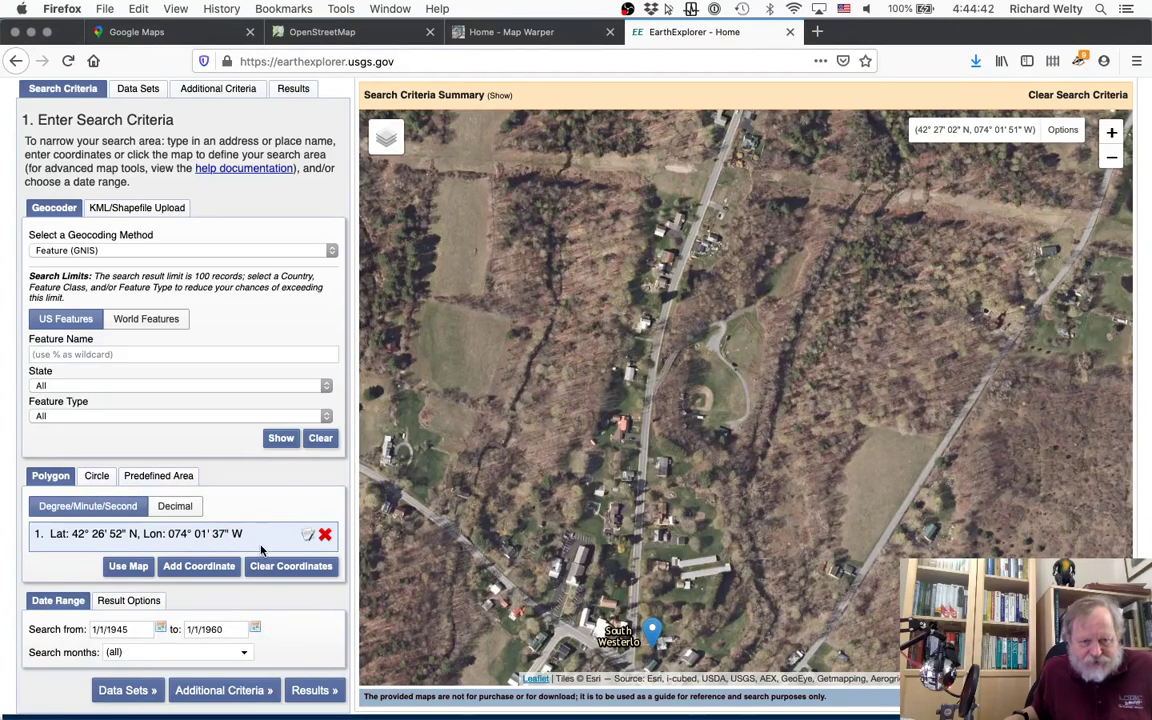
{"action": "left_click", "coordinate": [282, 569]}
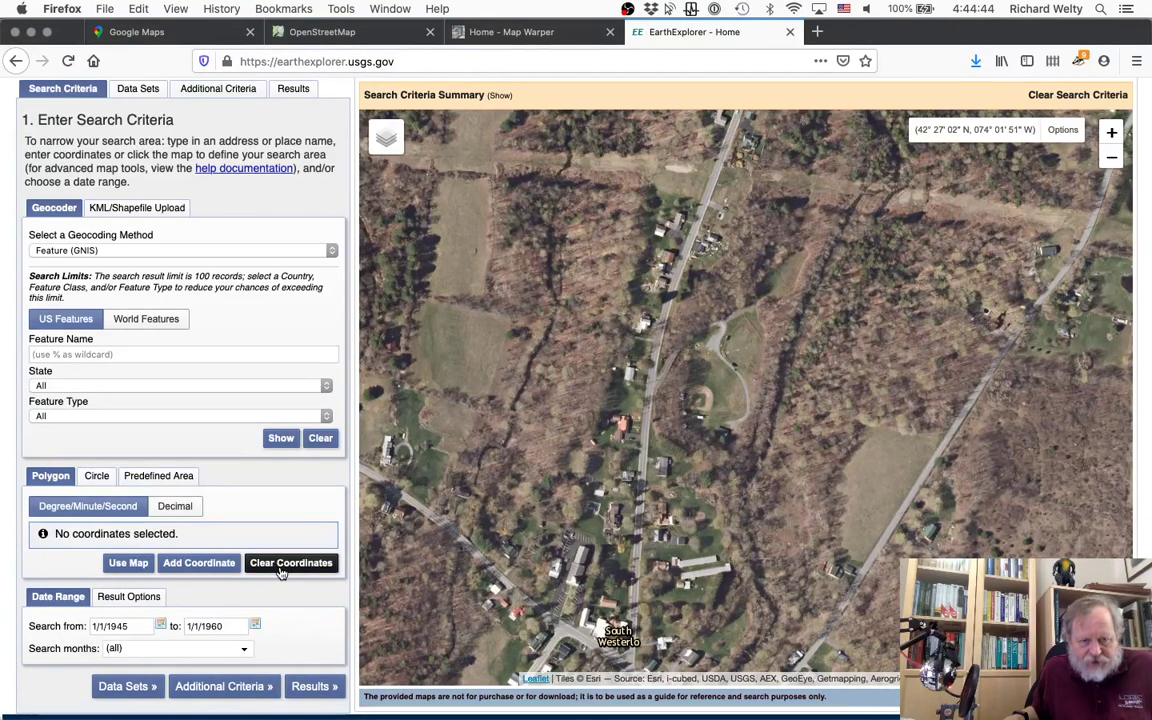
Define a circular search area centred just beside the park's ball field, with a radius of 1 meter, and apply it
{"action": "left_click", "coordinate": [96, 478]}
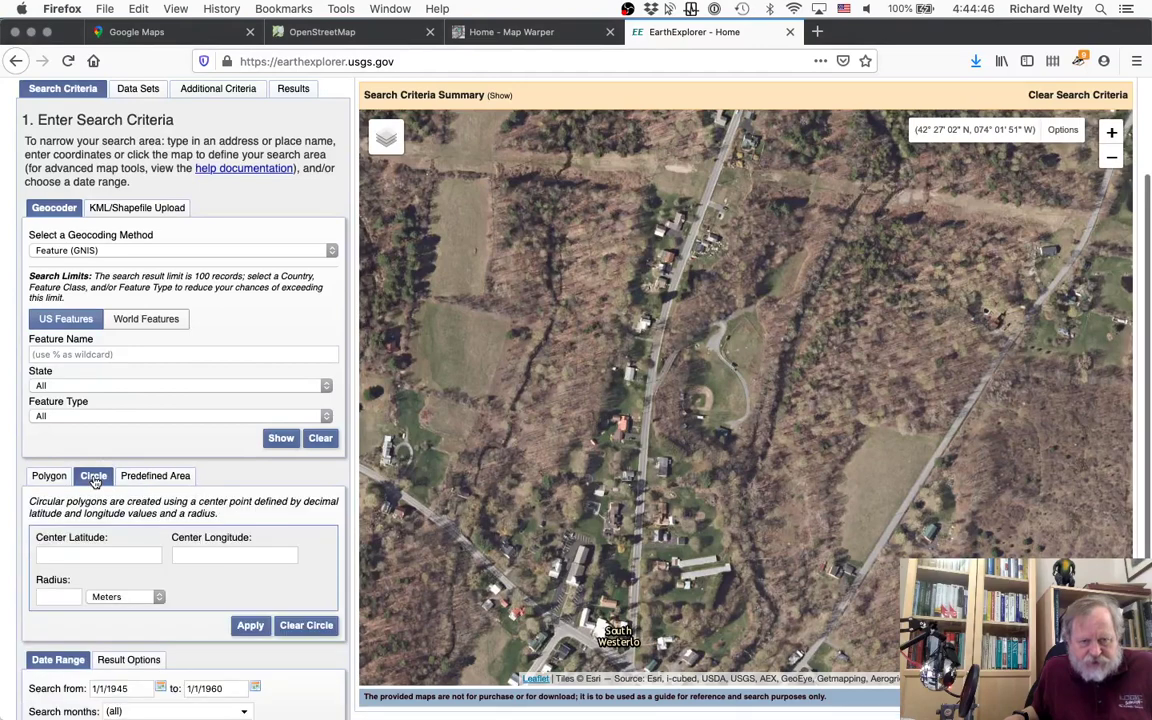
{"action": "left_click", "coordinate": [724, 383]}
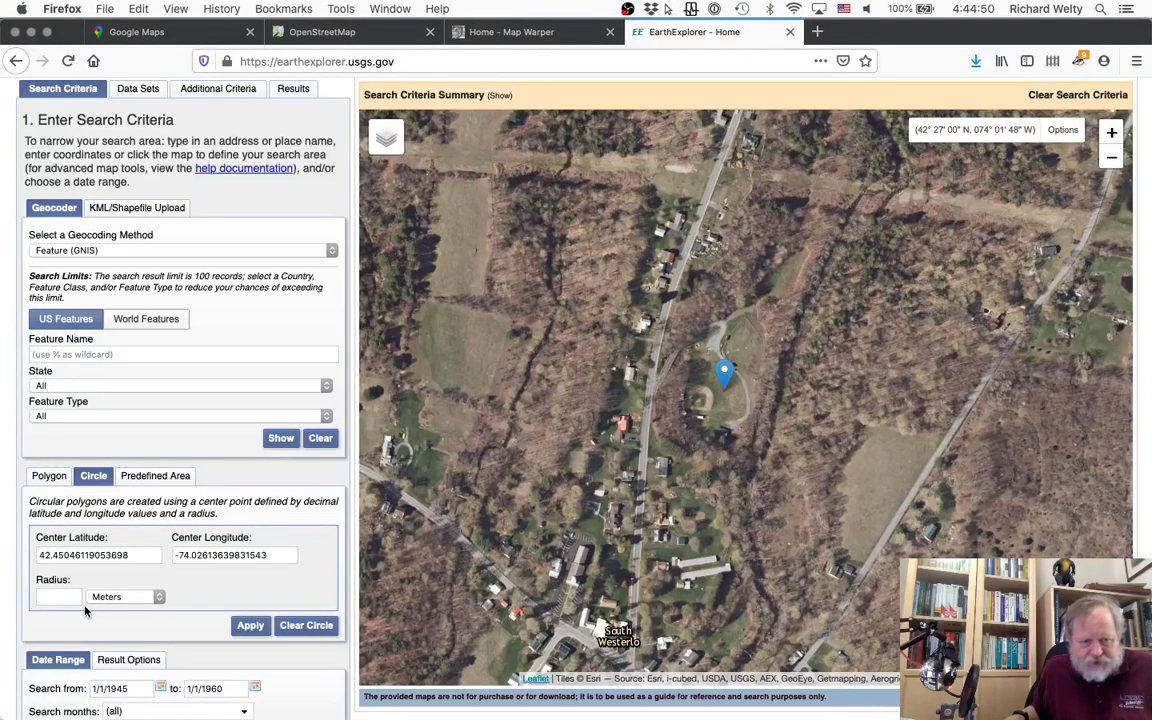
{"action": "left_click", "coordinate": [42, 596]}
{"action": "type", "text": "1"}
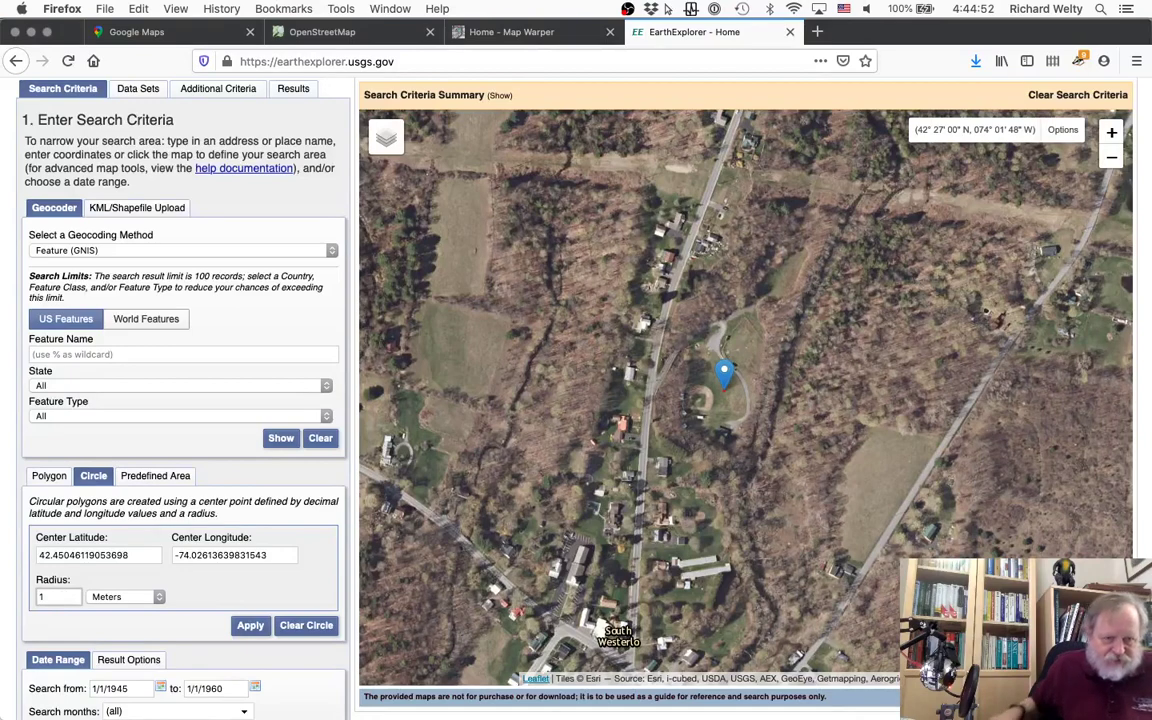
{"action": "left_click", "coordinate": [250, 626]}
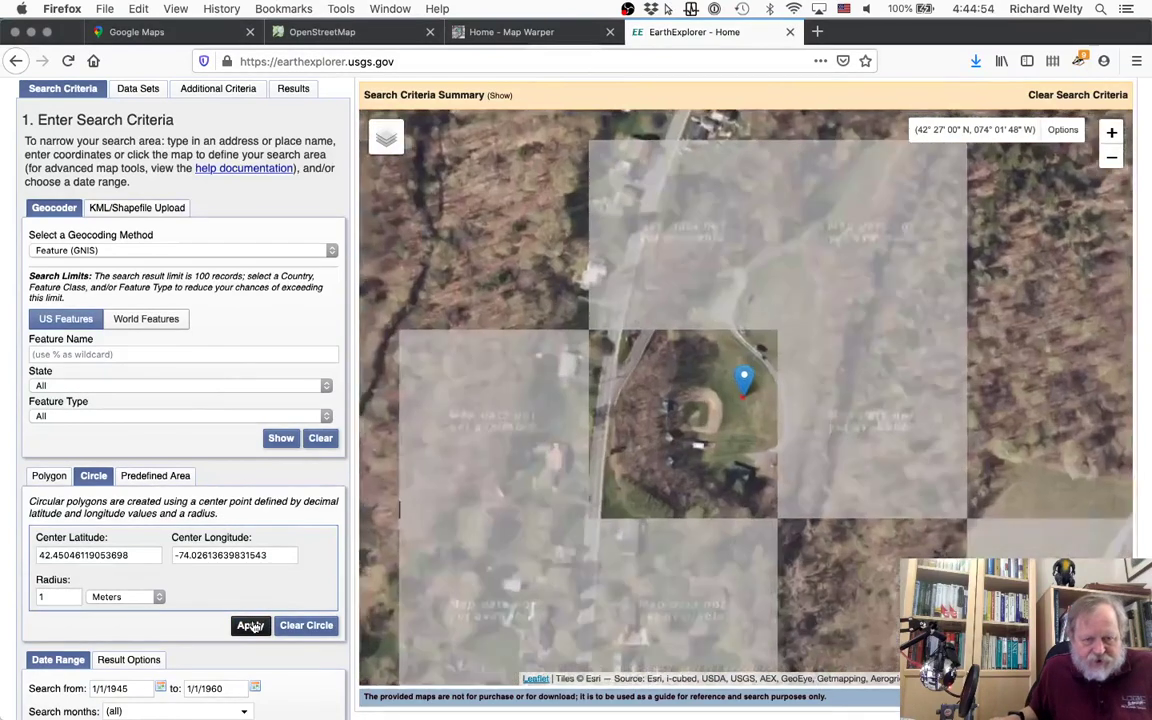
Go to the data set selection, then collapse and re-expand the Aerial Imagery category
{"action": "scroll", "coordinate": [250, 589], "scroll_direction": "down", "scroll_amount": 3}
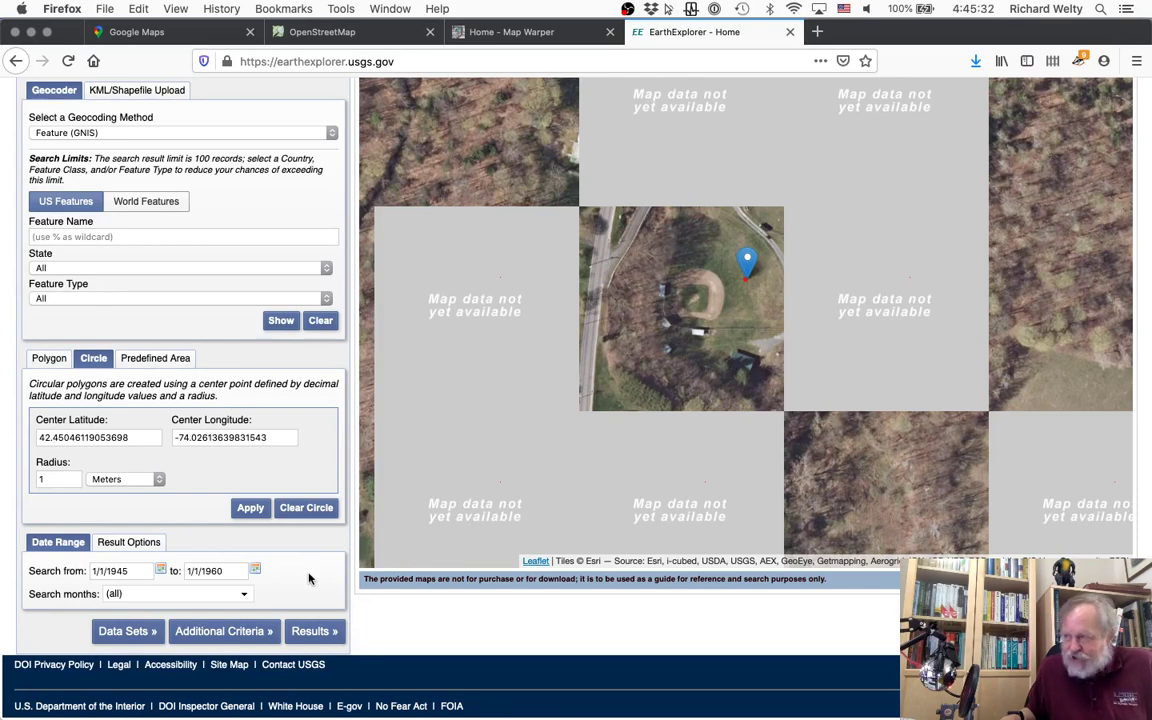
{"action": "left_click", "coordinate": [120, 631]}
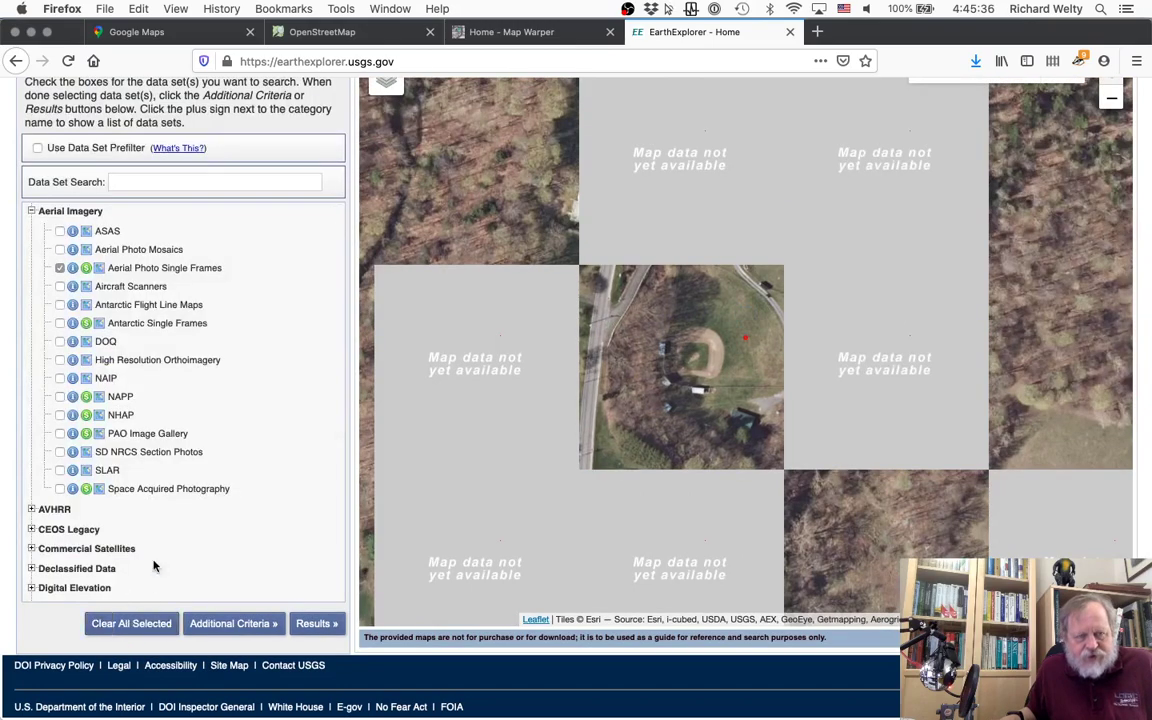
{"action": "left_click", "coordinate": [31, 212]}
{"action": "left_click", "coordinate": [31, 212]}
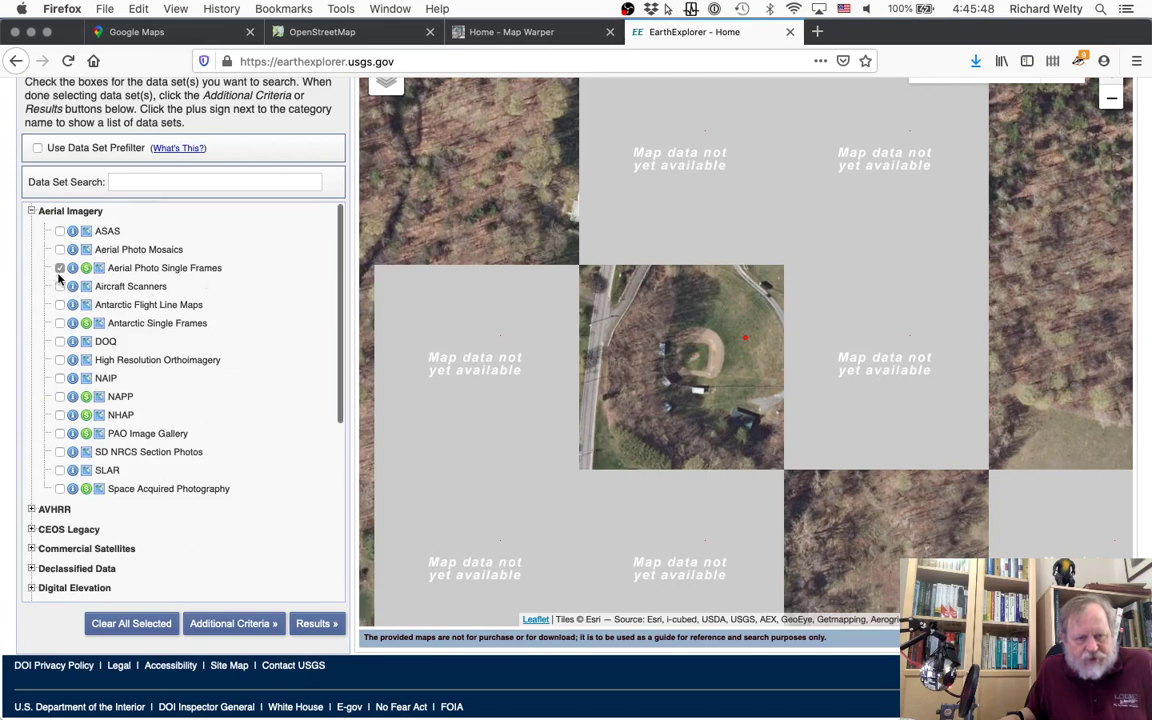
List the Aerial Photo Single Frames results and check the download options offered for the second photo
{"action": "left_click", "coordinate": [322, 625]}
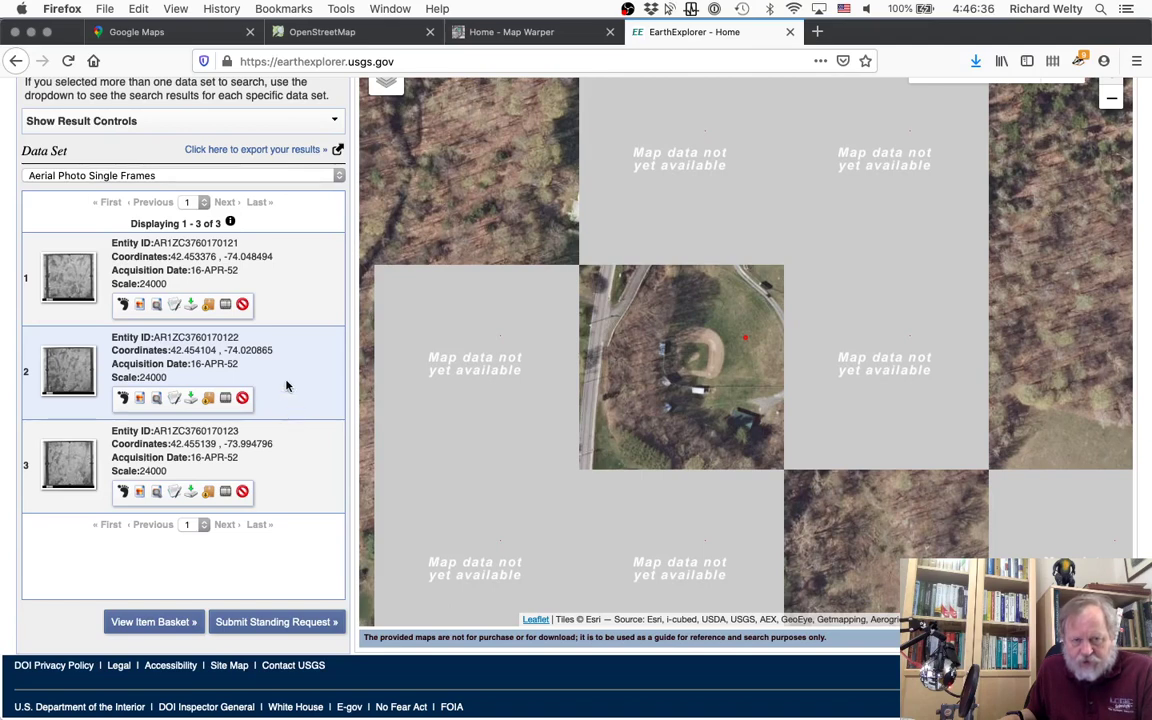
{"action": "left_click", "coordinate": [191, 399]}
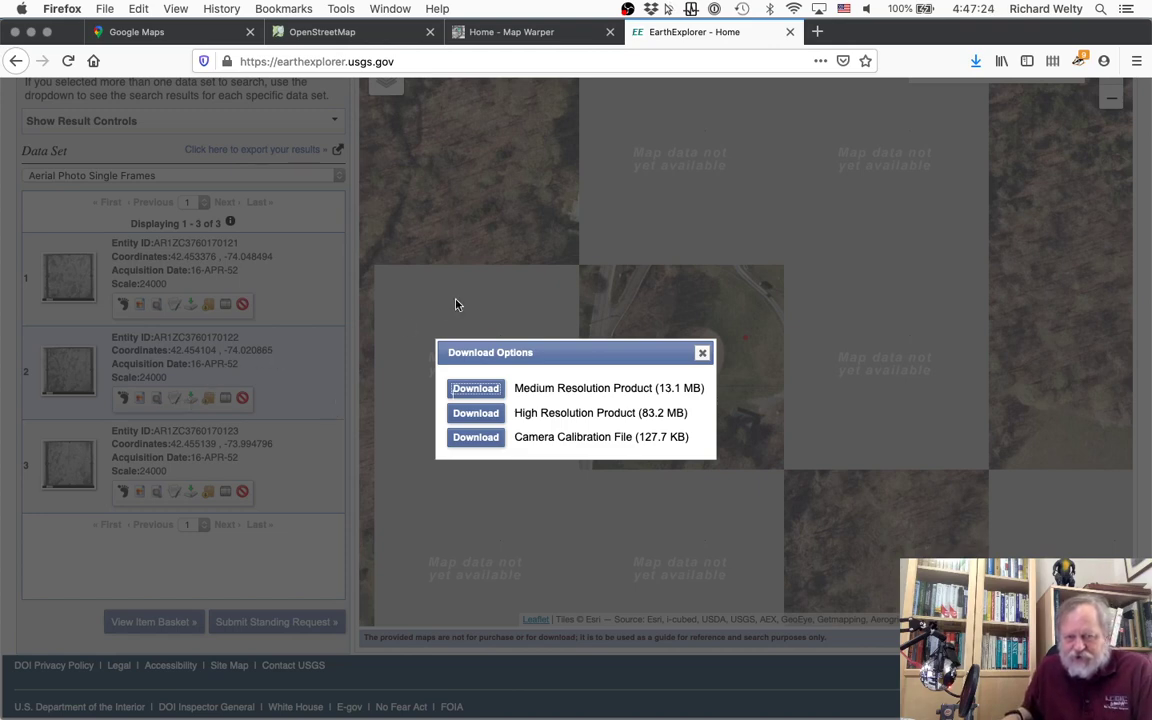
{"action": "left_click", "coordinate": [702, 354]}
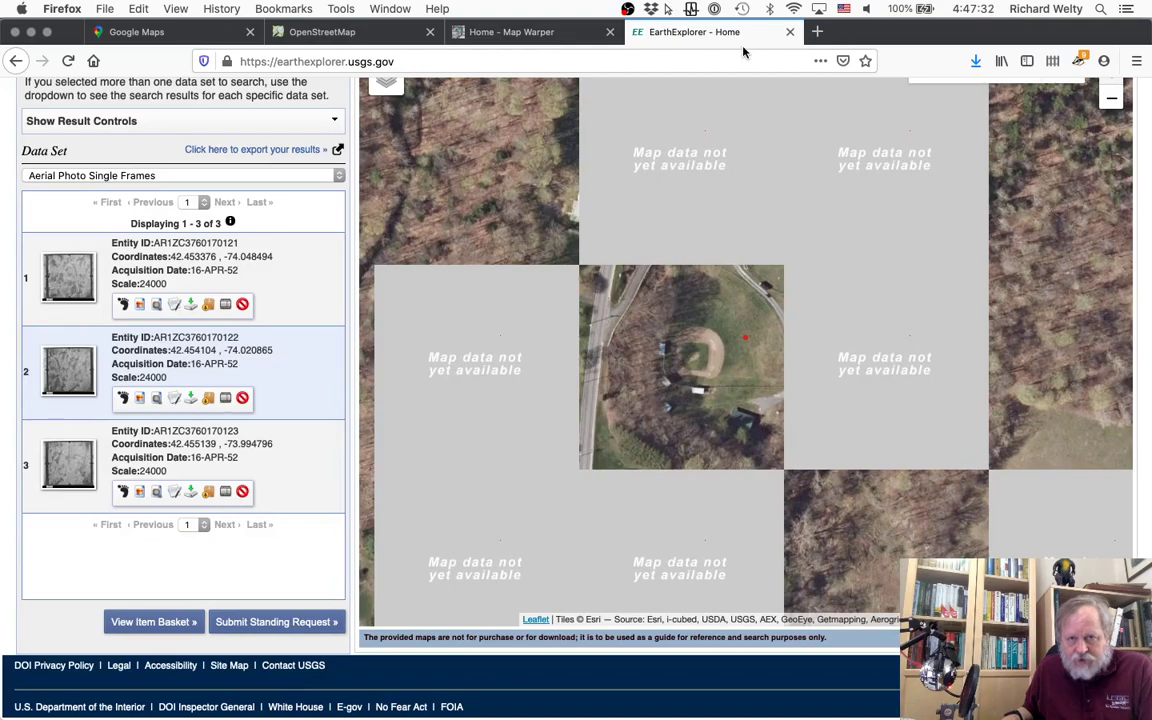
Close the EarthExplorer and Google Maps pages, leaving OpenStreetMap and Map Warper open
{"action": "left_click", "coordinate": [790, 32]}
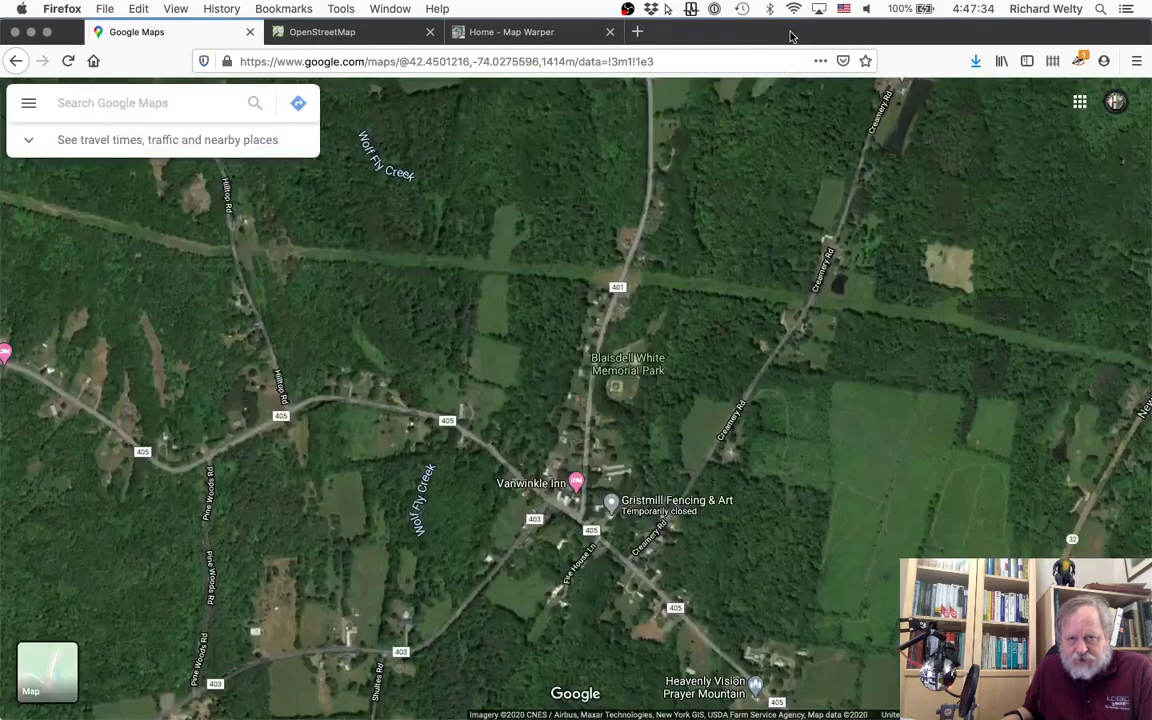
{"action": "mouse_move", "coordinate": [712, 700]}
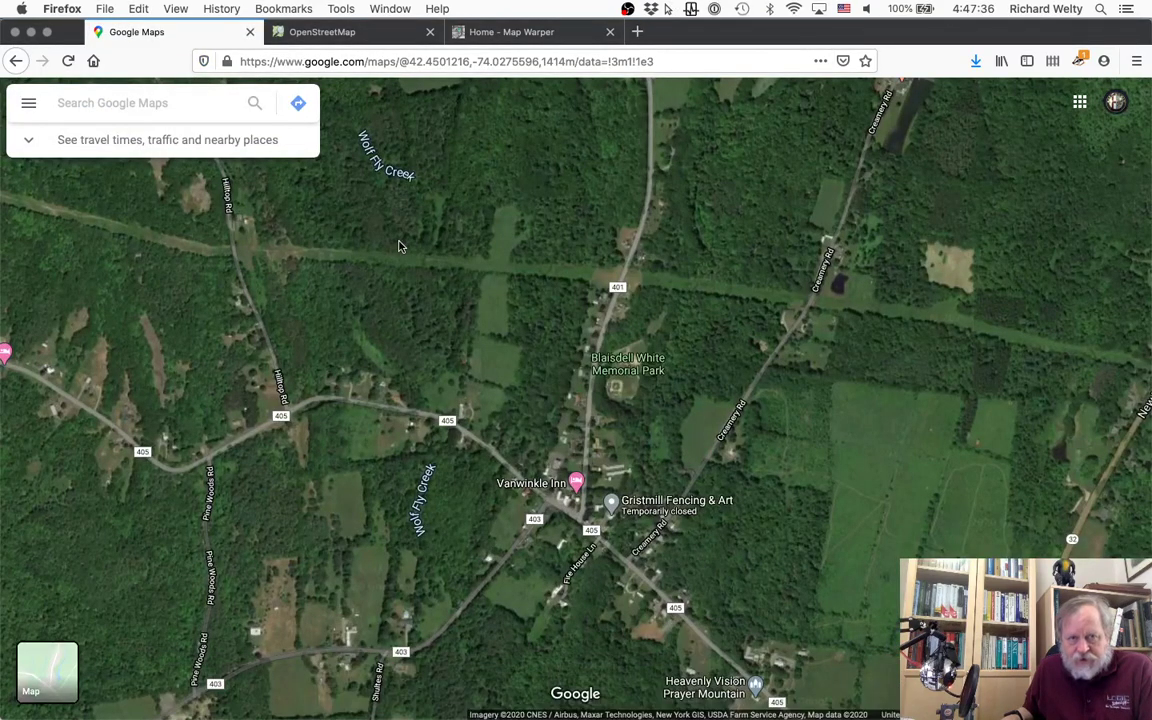
{"action": "left_click", "coordinate": [250, 34]}
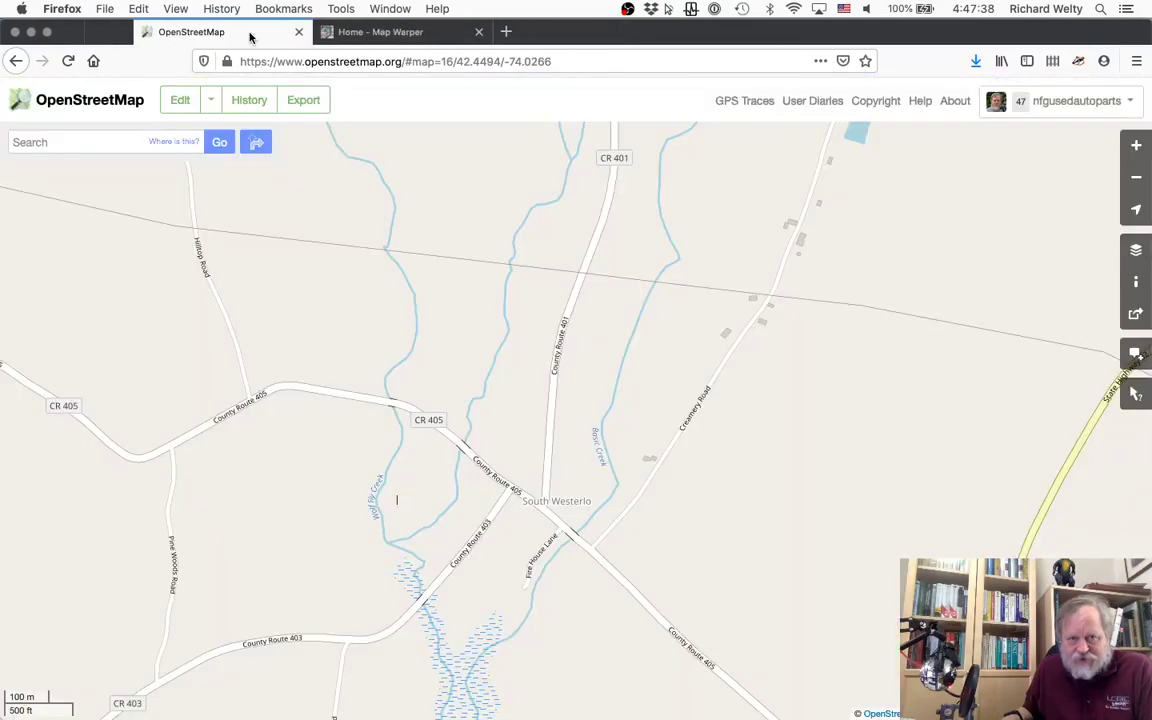
Switch to Finder and open 1ZC3760170122.tif from the ClearviewSpeedway folder in Preview
{"action": "mouse_move", "coordinate": [709, 700]}
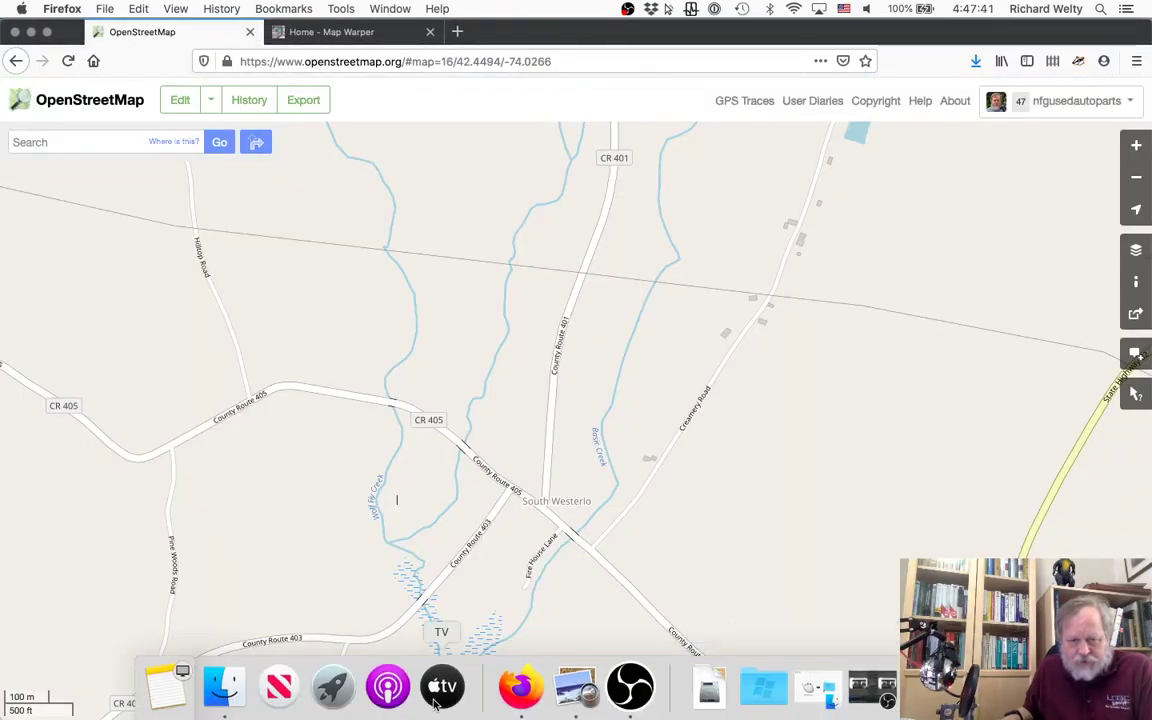
{"action": "left_click", "coordinate": [224, 686]}
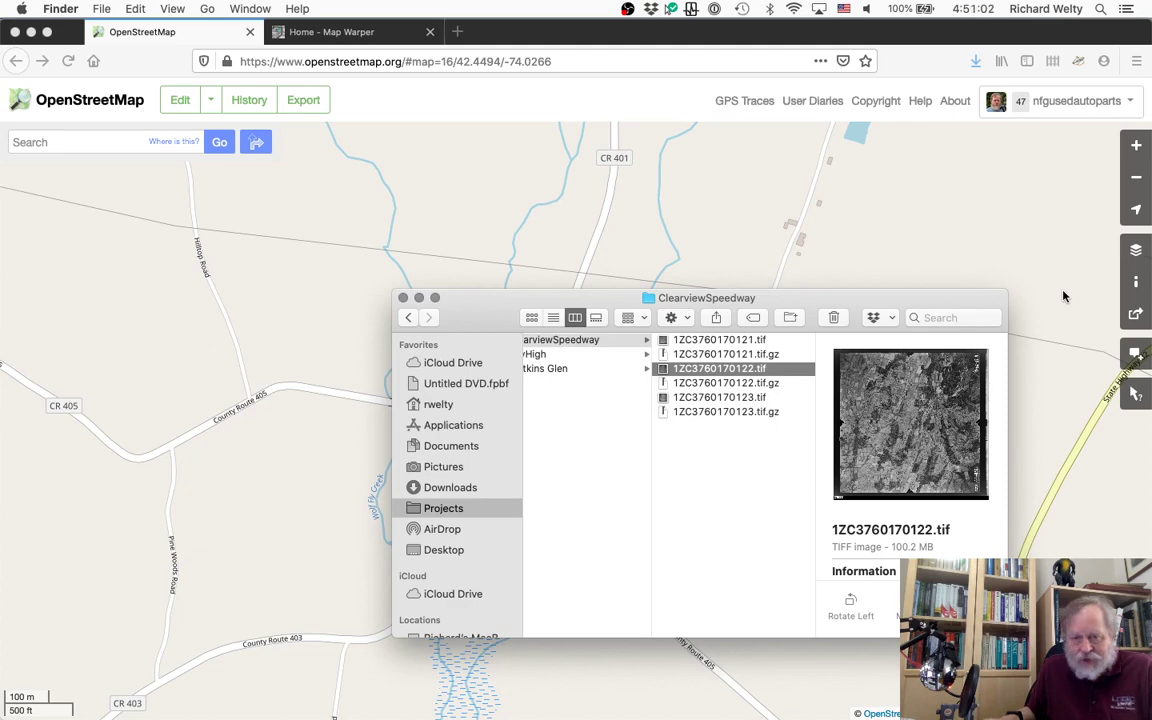
{"action": "double_click", "coordinate": [903, 444]}
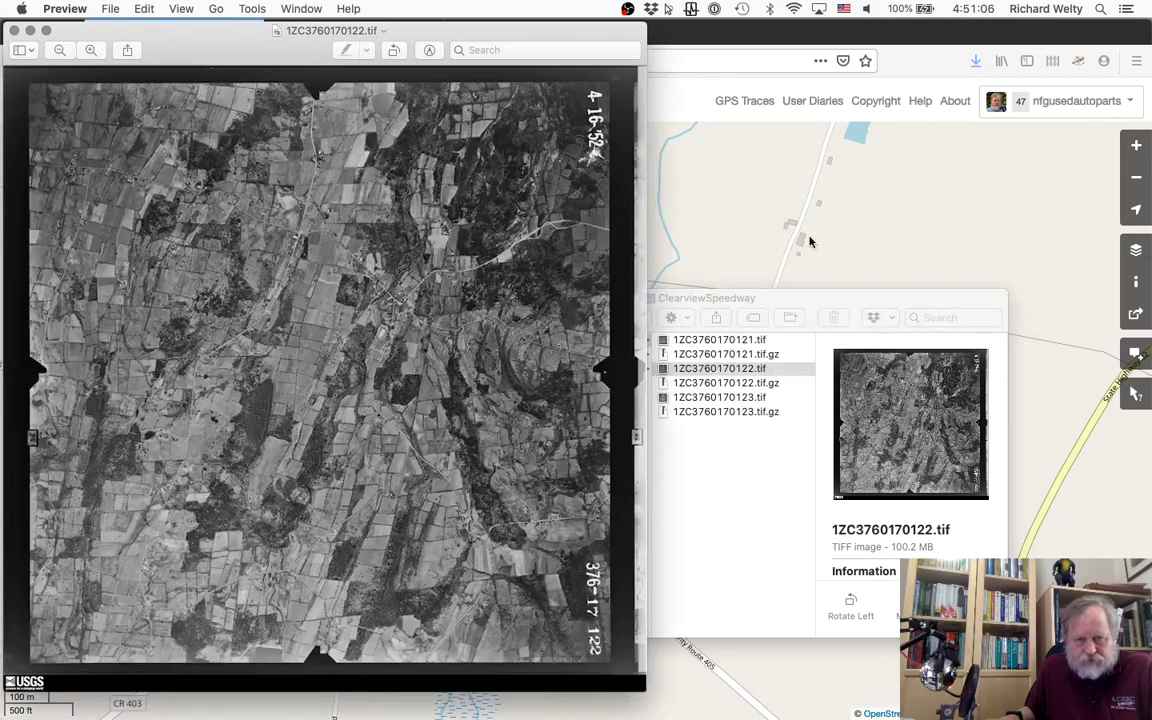
Look over the roads around South Westerlo on OpenStreetMap in Firefox and return to the aerial photo in Preview
{"action": "left_click", "coordinate": [903, 231]}
{"action": "left_click_drag", "start_coordinate": [597, 568], "coordinate": [595, 521]}
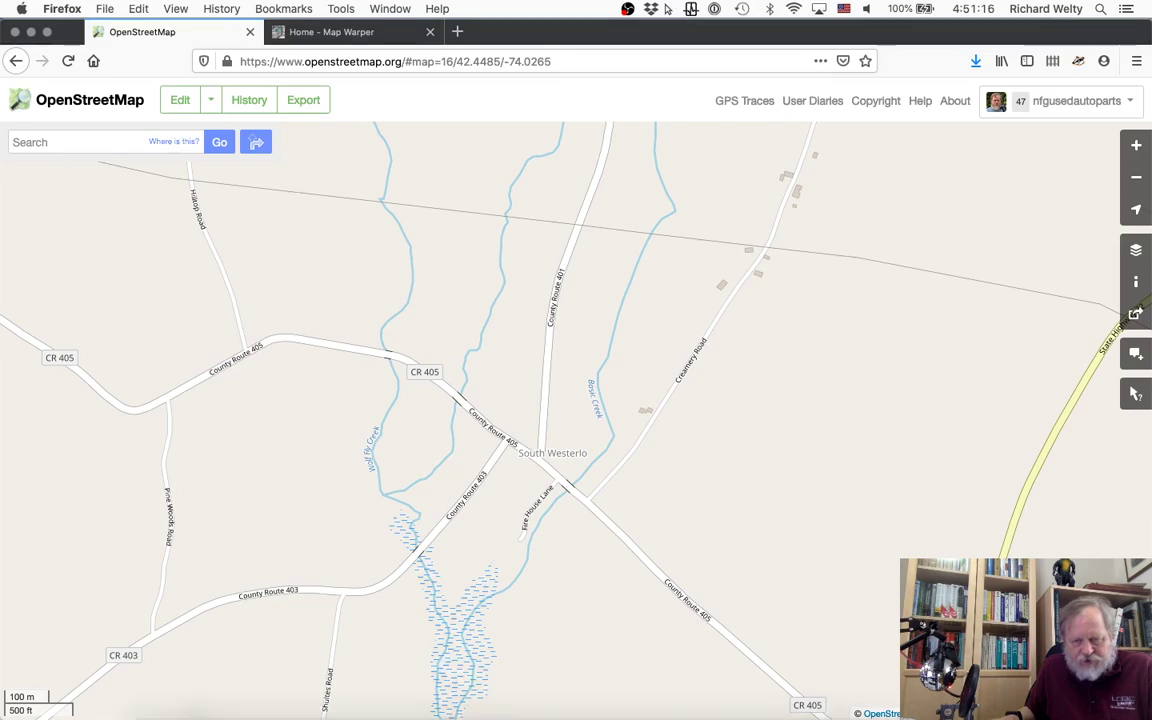
{"action": "mouse_move", "coordinate": [810, 690]}
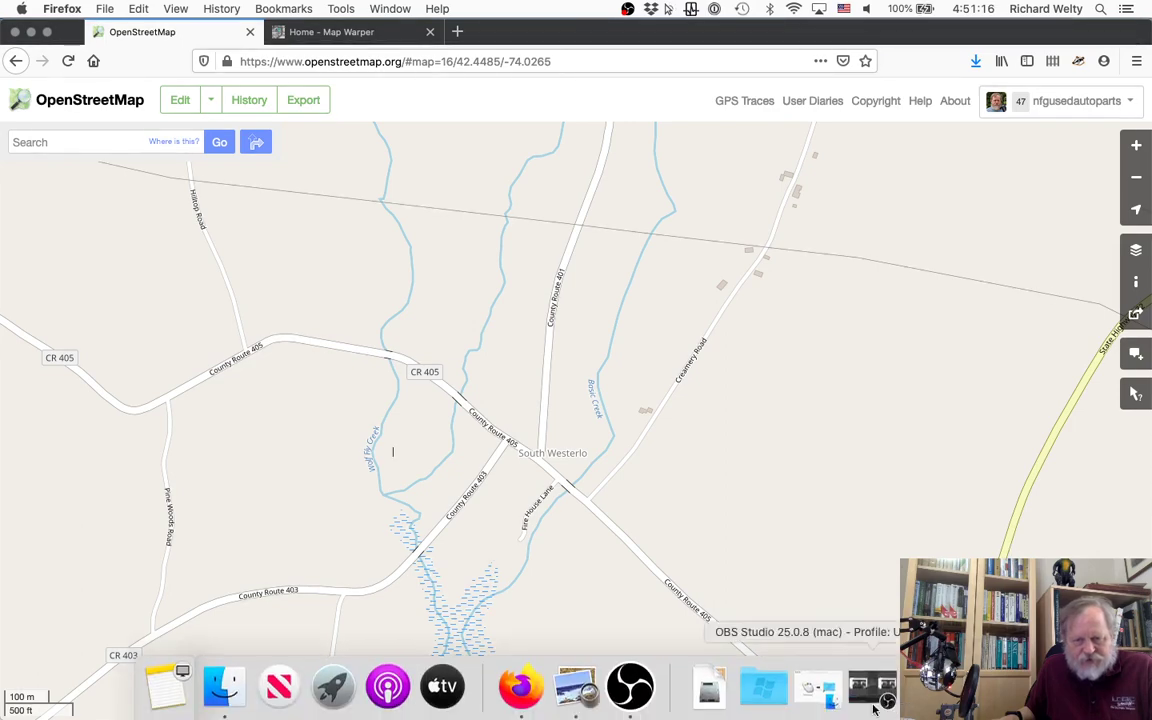
{"action": "left_click", "coordinate": [576, 688]}
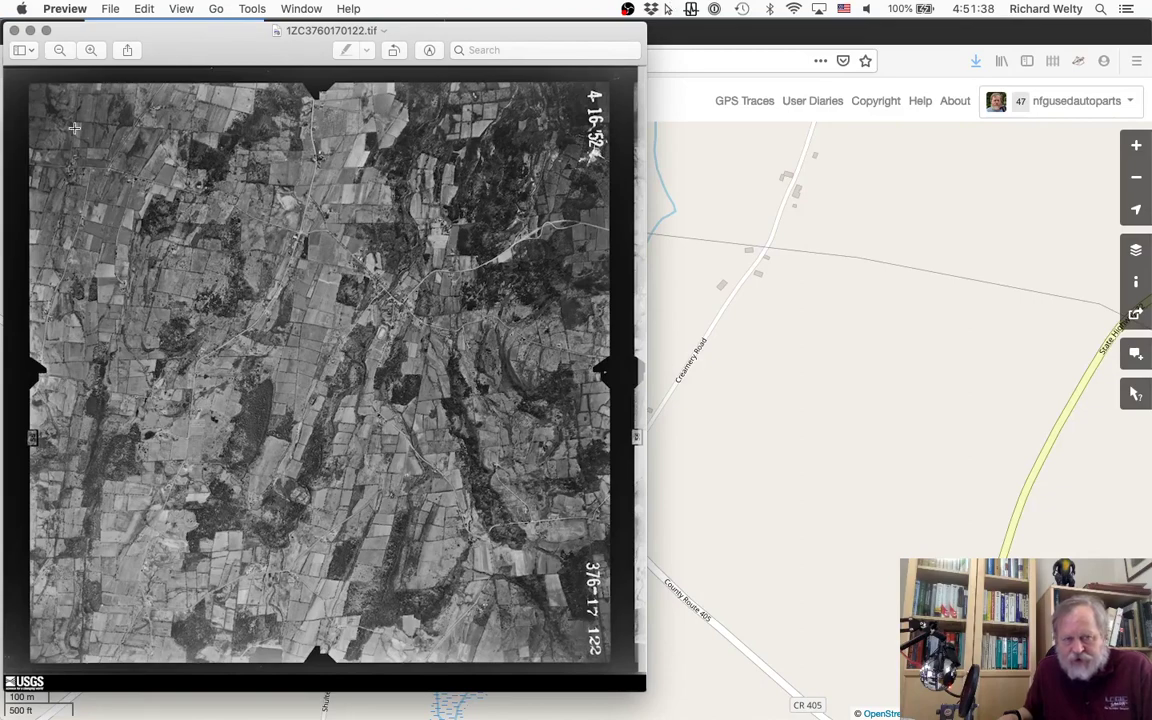
Examine the village crossroads and the oval track beside it closely in the aerial photo
{"action": "left_click", "coordinate": [91, 49]}
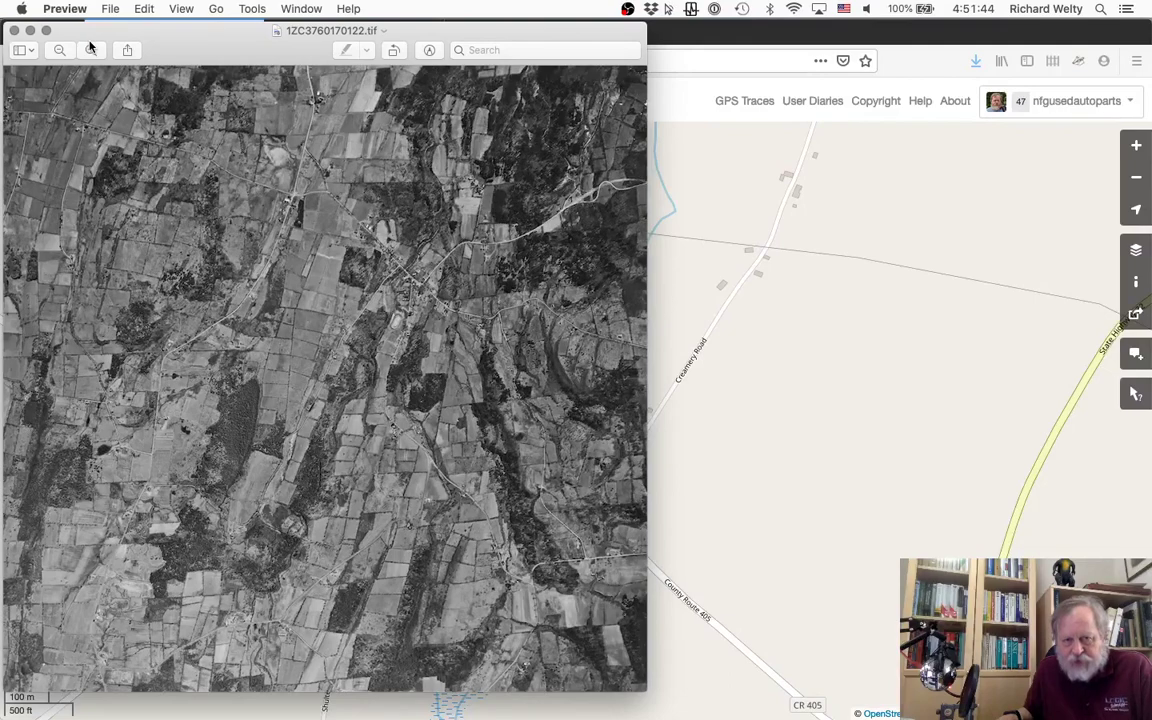
{"action": "left_click", "coordinate": [91, 49]}
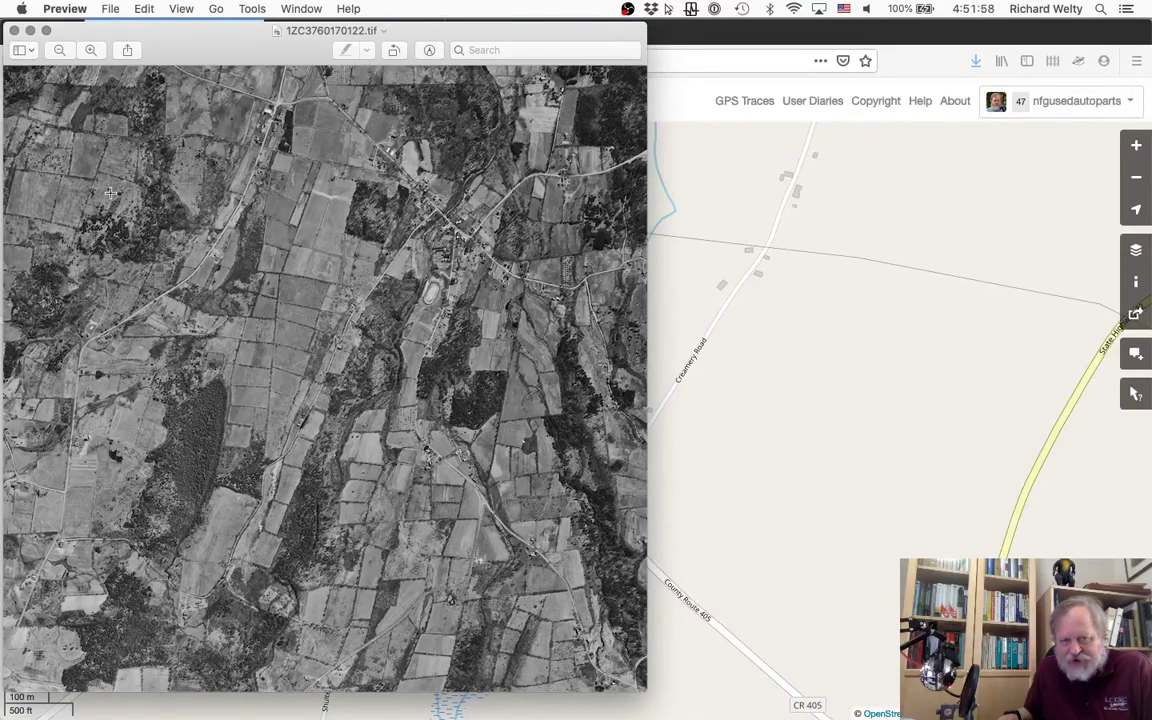
{"action": "left_click", "coordinate": [90, 50]}
{"action": "left_click", "coordinate": [90, 50]}
{"action": "left_click", "coordinate": [90, 50]}
{"action": "left_click", "coordinate": [90, 50]}
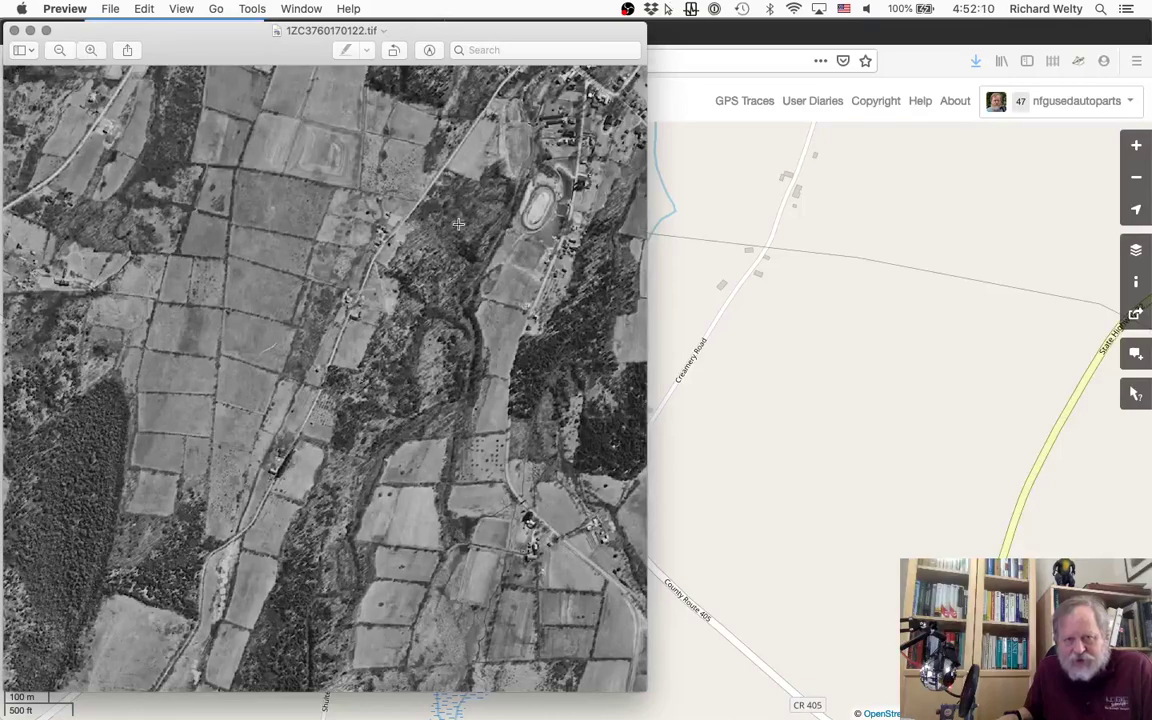
{"action": "scroll", "coordinate": [501, 158], "scroll_direction": "up", "scroll_amount": 5}
{"action": "scroll", "coordinate": [501, 158], "scroll_direction": "right", "scroll_amount": 5}
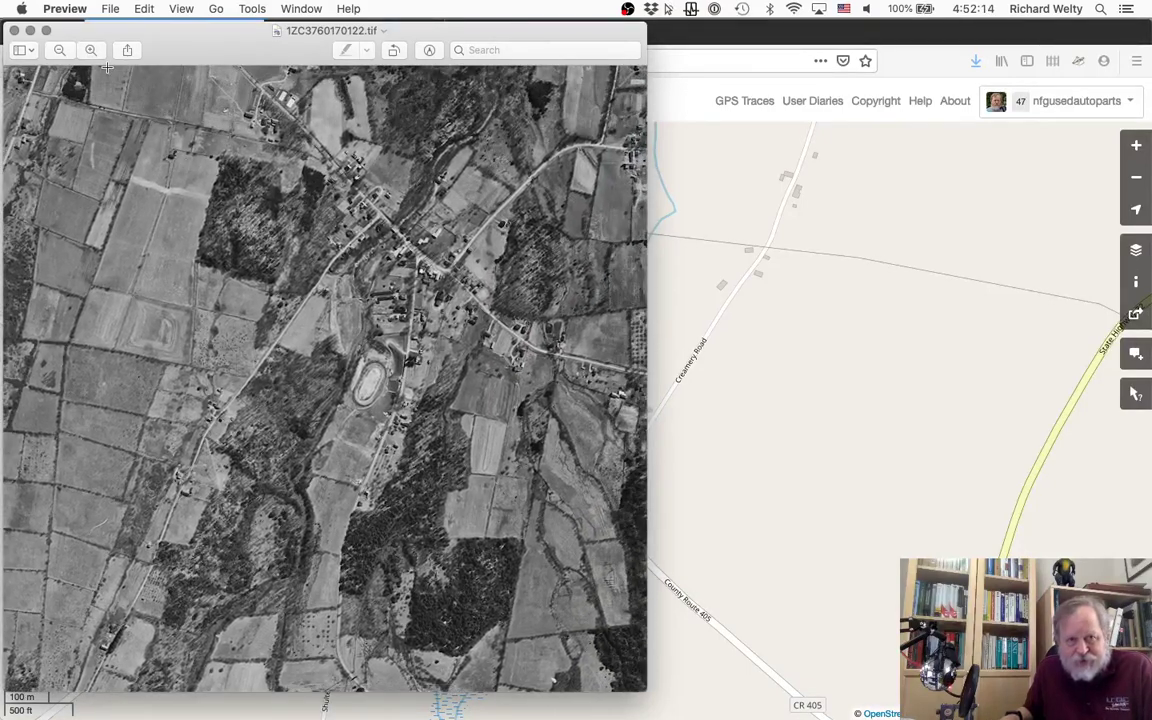
{"action": "left_click", "coordinate": [94, 50]}
{"action": "left_click", "coordinate": [94, 50]}
{"action": "left_click", "coordinate": [94, 50]}
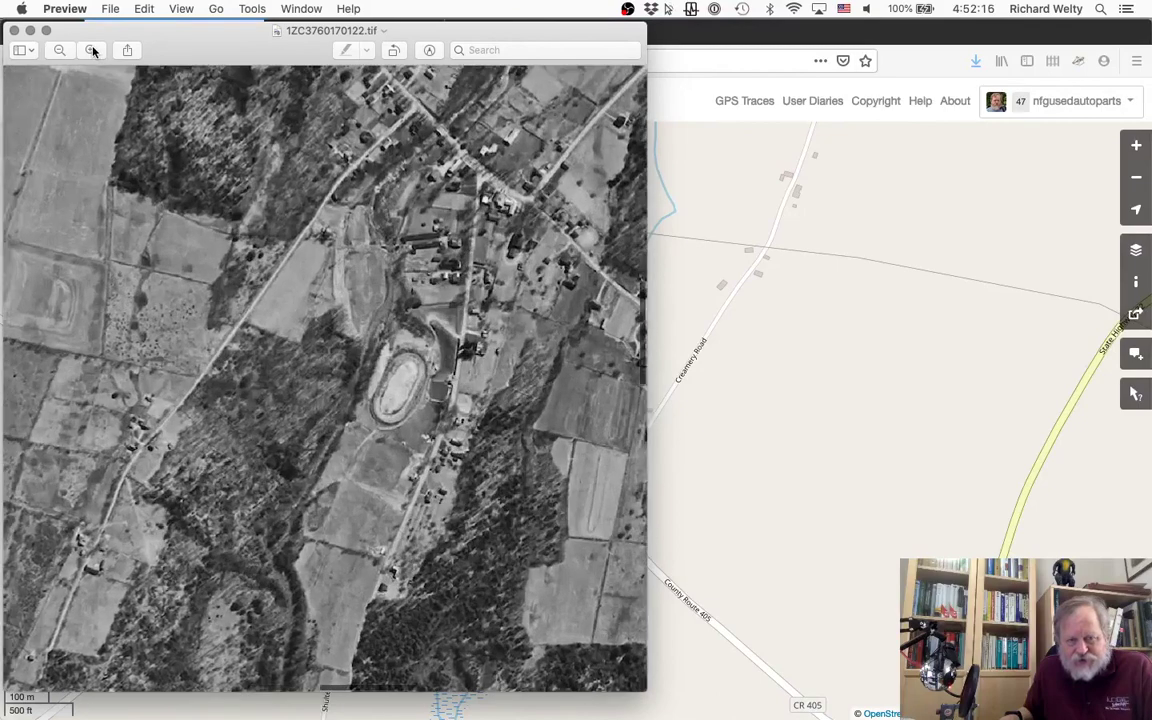
{"action": "scroll", "coordinate": [350, 360], "scroll_direction": "up", "scroll_amount": 3}
{"action": "scroll", "coordinate": [350, 360], "scroll_direction": "right", "scroll_amount": 3}
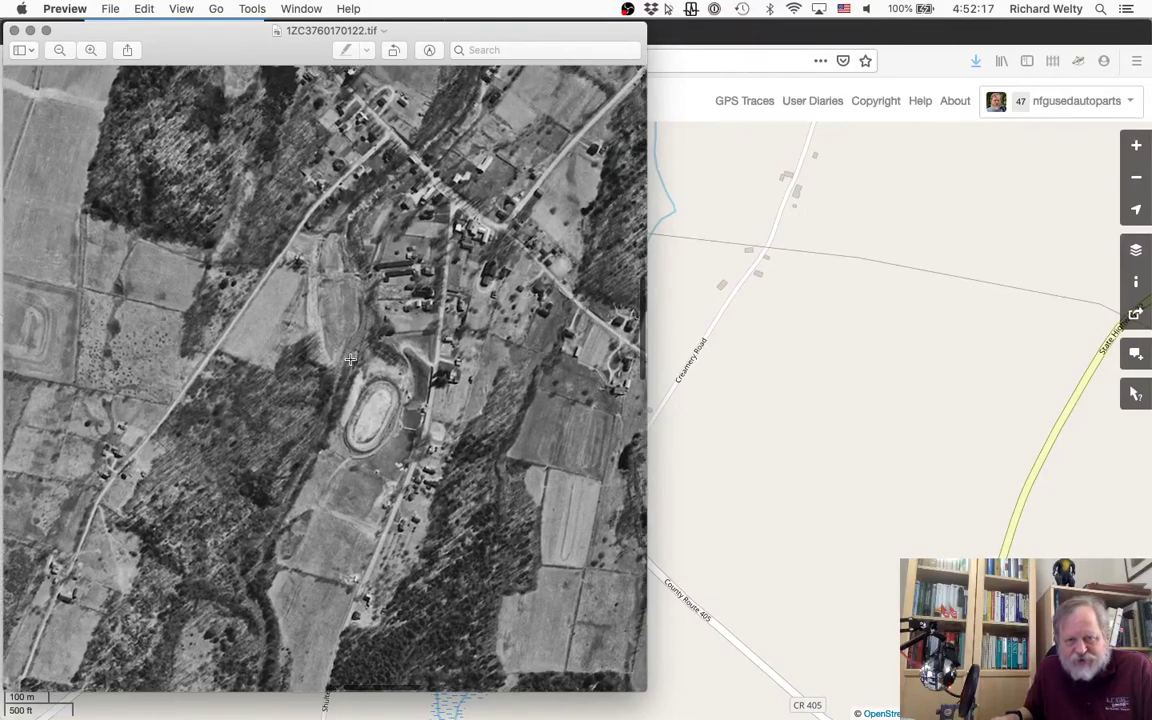
Compare the photo's orientation with the South Westerlo road junctions on OpenStreetMap, ending back in Preview
{"action": "left_click", "coordinate": [758, 418]}
{"action": "left_click_drag", "start_coordinate": [579, 455], "coordinate": [912, 401]}
{"action": "mouse_move", "coordinate": [817, 690]}
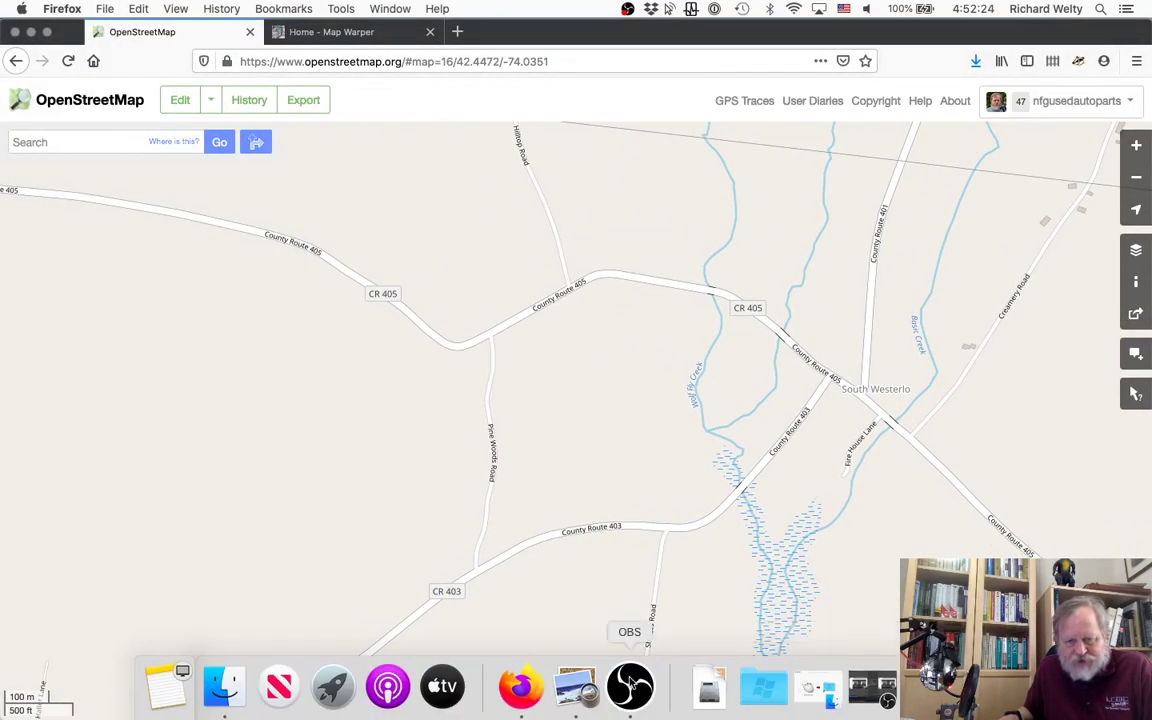
{"action": "left_click", "coordinate": [576, 690]}
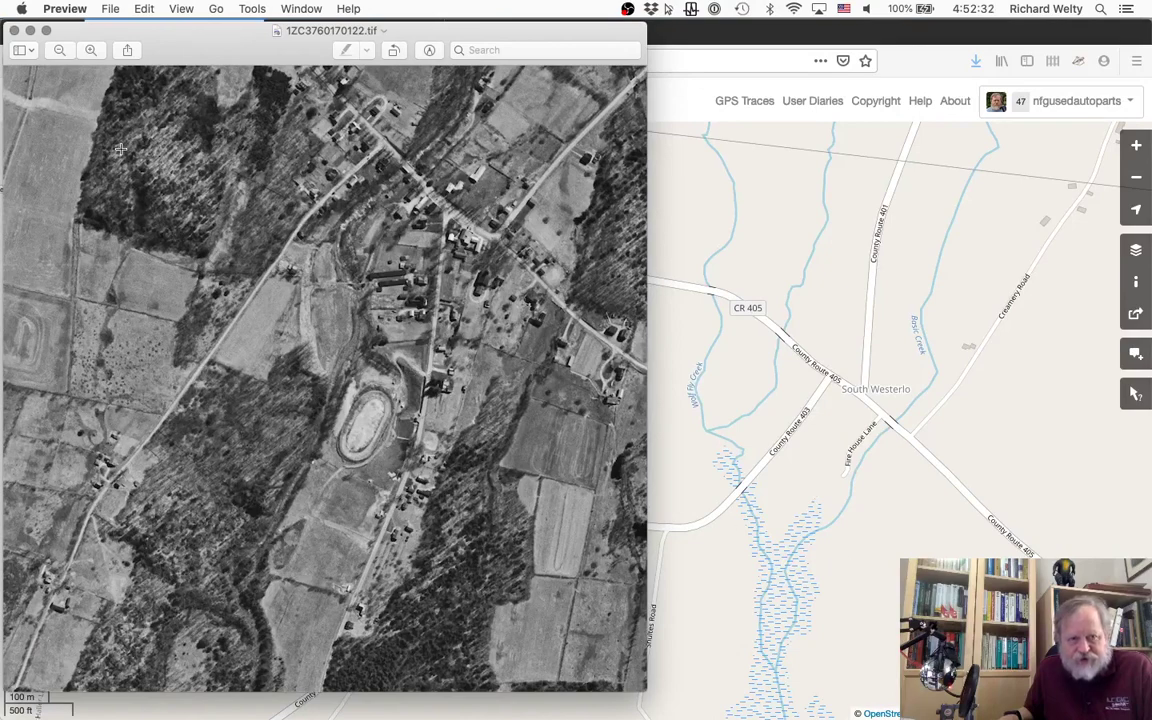
Rotate the aerial photo by 180 degrees to match the map's orientation and save the TIFF file
{"action": "left_click", "coordinate": [393, 51]}
{"action": "left_click", "coordinate": [393, 51]}
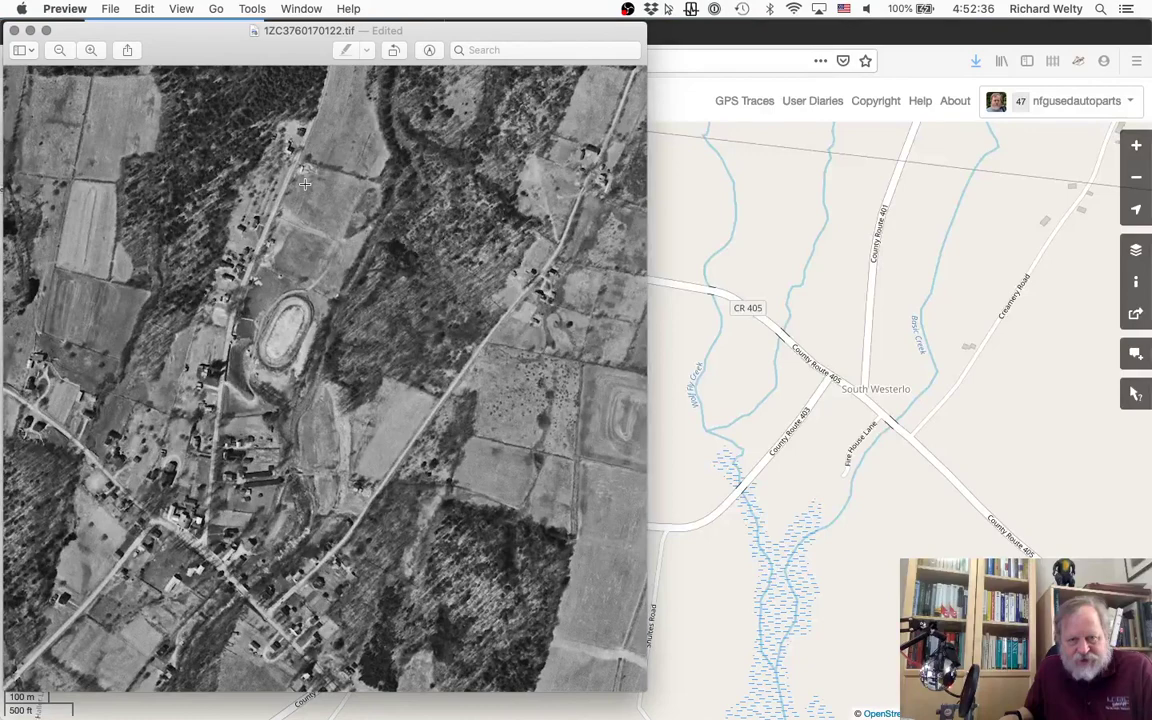
{"action": "left_click_drag", "start_coordinate": [305, 184], "coordinate": [334, 196]}
{"action": "left_click", "coordinate": [386, 276]}
{"action": "scroll", "coordinate": [263, 632], "scroll_direction": "down", "scroll_amount": 5}
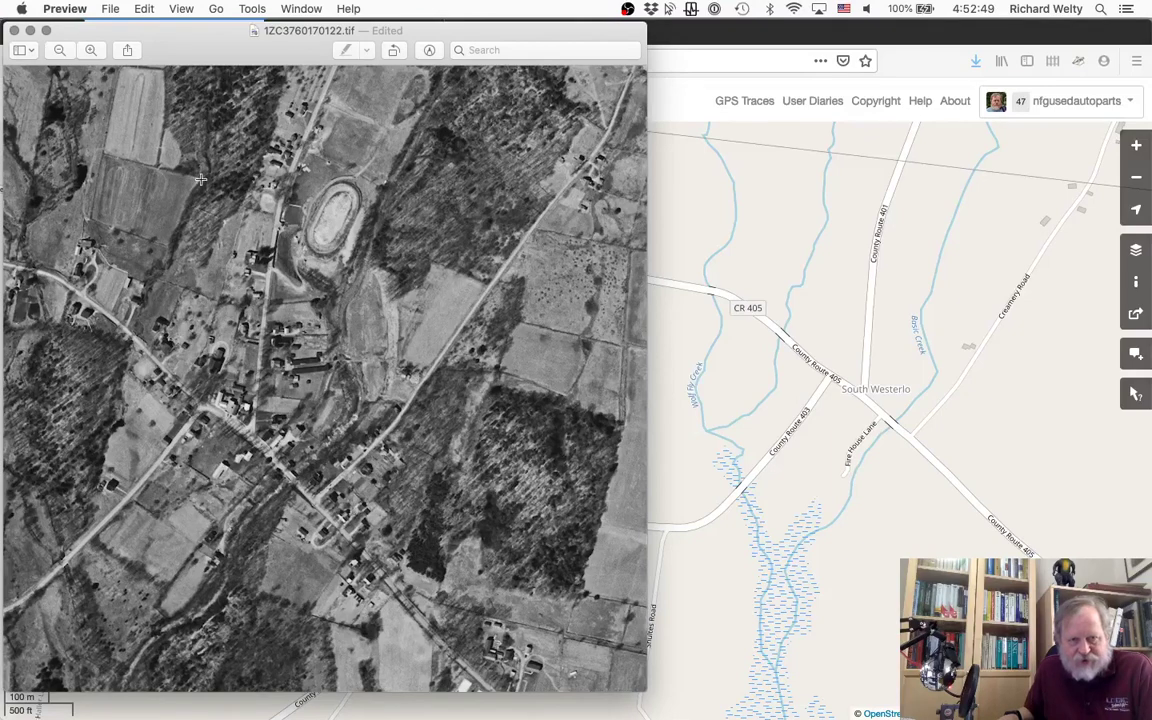
{"action": "left_click", "coordinate": [110, 8]}
{"action": "left_click", "coordinate": [124, 113]}
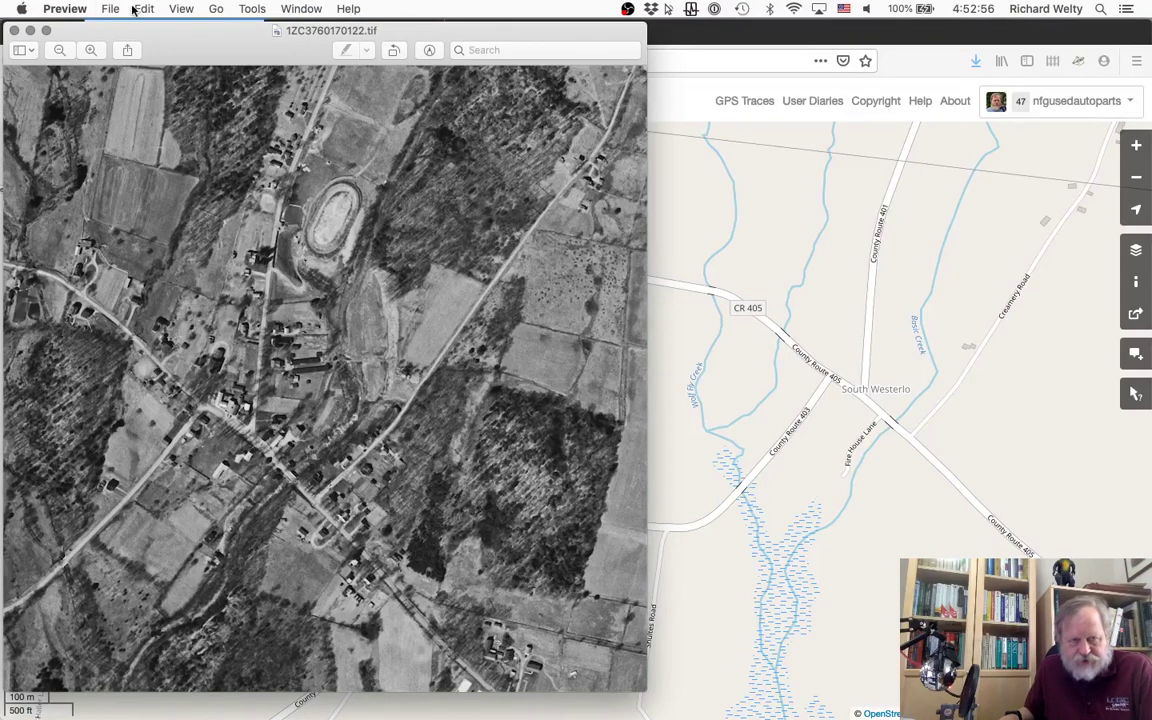
Start exporting the rotated photo, with the ClearviewSpeedway folder under ohm, GhostTracks, US, NY as the destination
{"action": "left_click", "coordinate": [112, 9]}
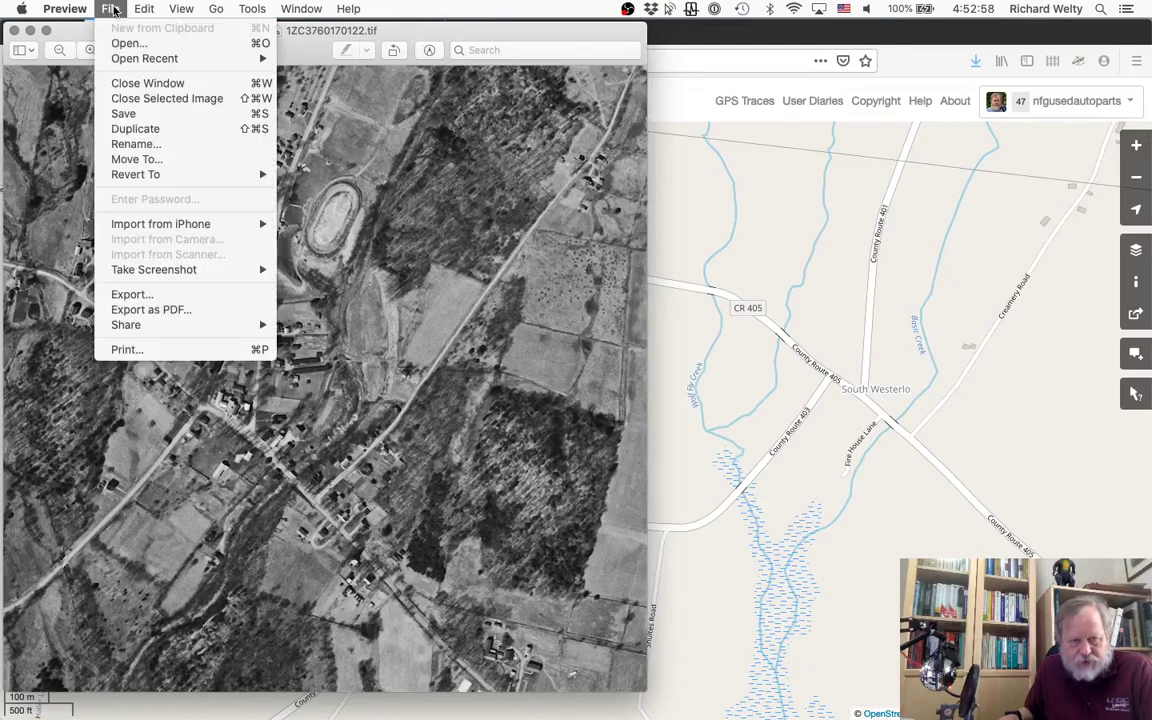
{"action": "left_click", "coordinate": [150, 304]}
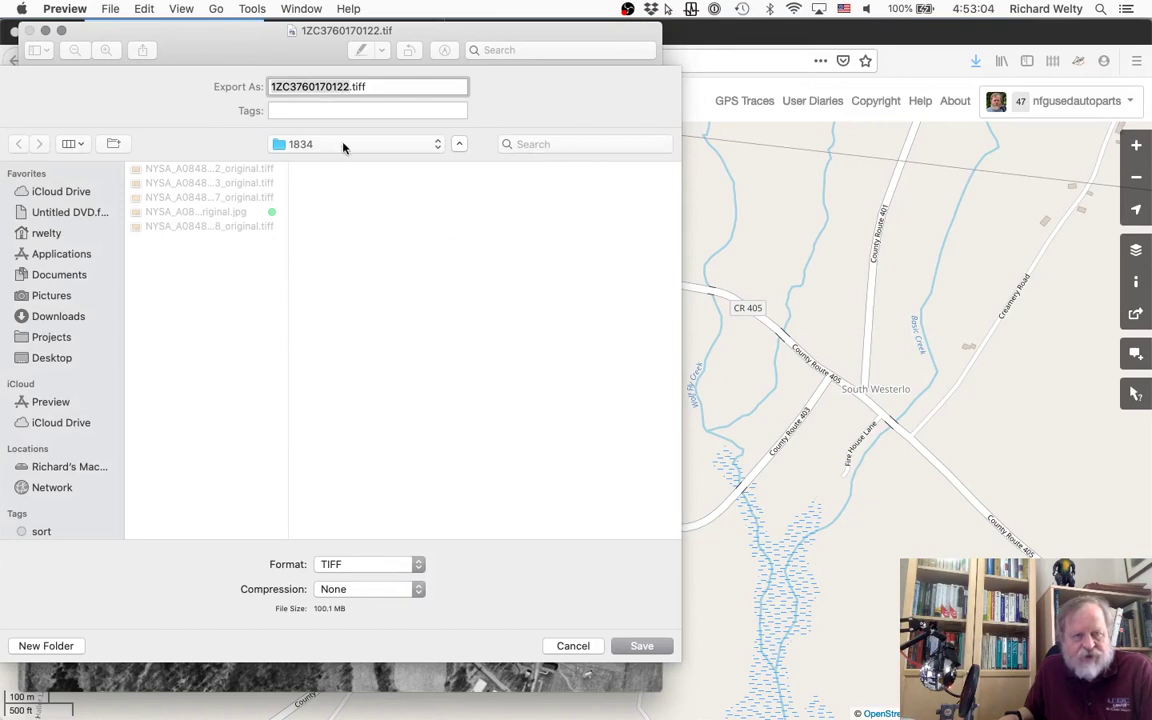
{"action": "left_click", "coordinate": [343, 146]}
{"action": "left_click", "coordinate": [352, 192]}
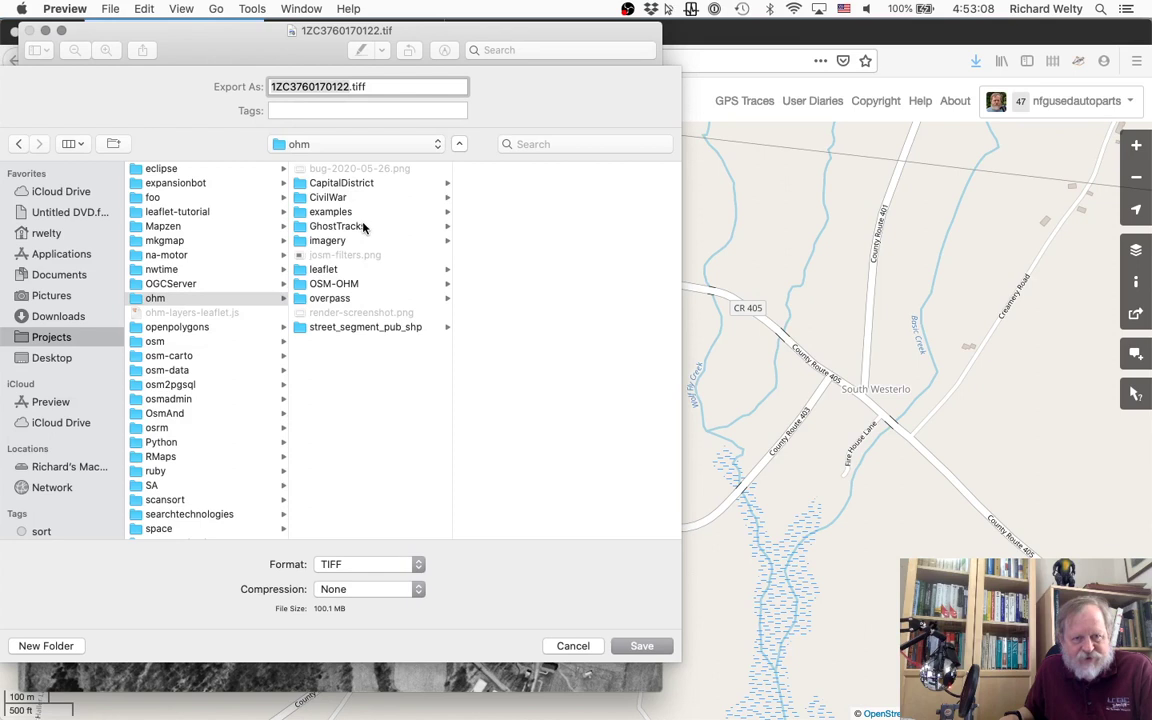
{"action": "left_click", "coordinate": [362, 227]}
{"action": "left_click", "coordinate": [490, 284]}
{"action": "left_click", "coordinate": [568, 313]}
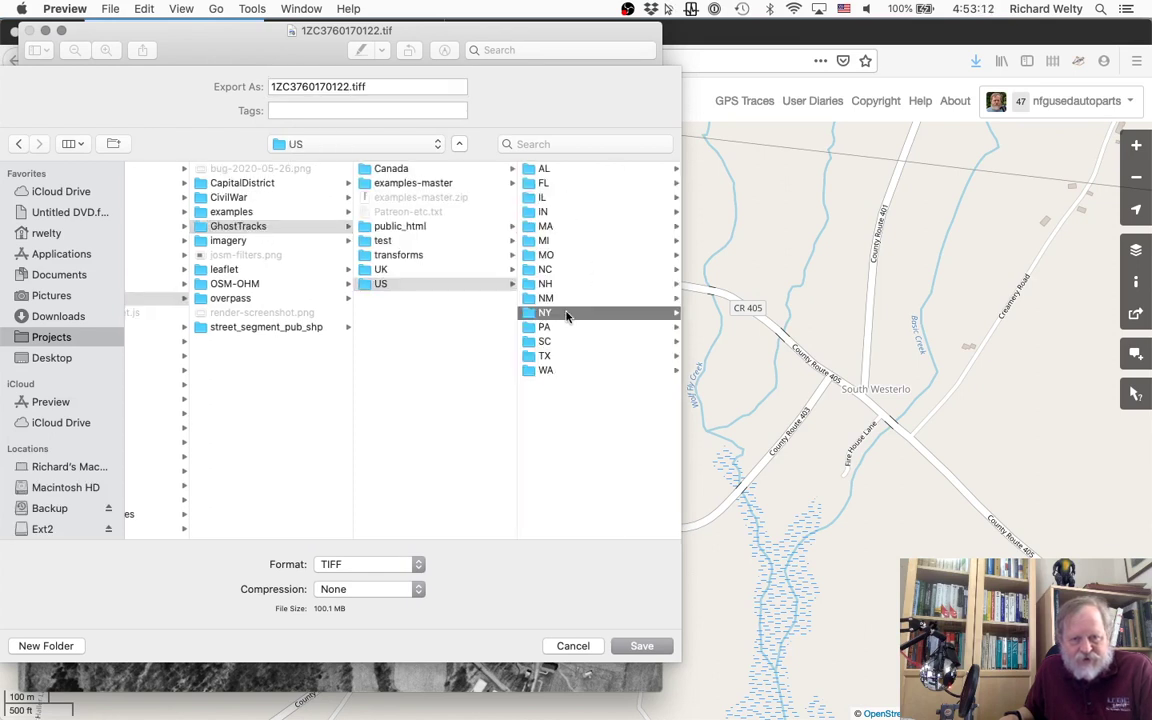
{"action": "left_click", "coordinate": [571, 170]}
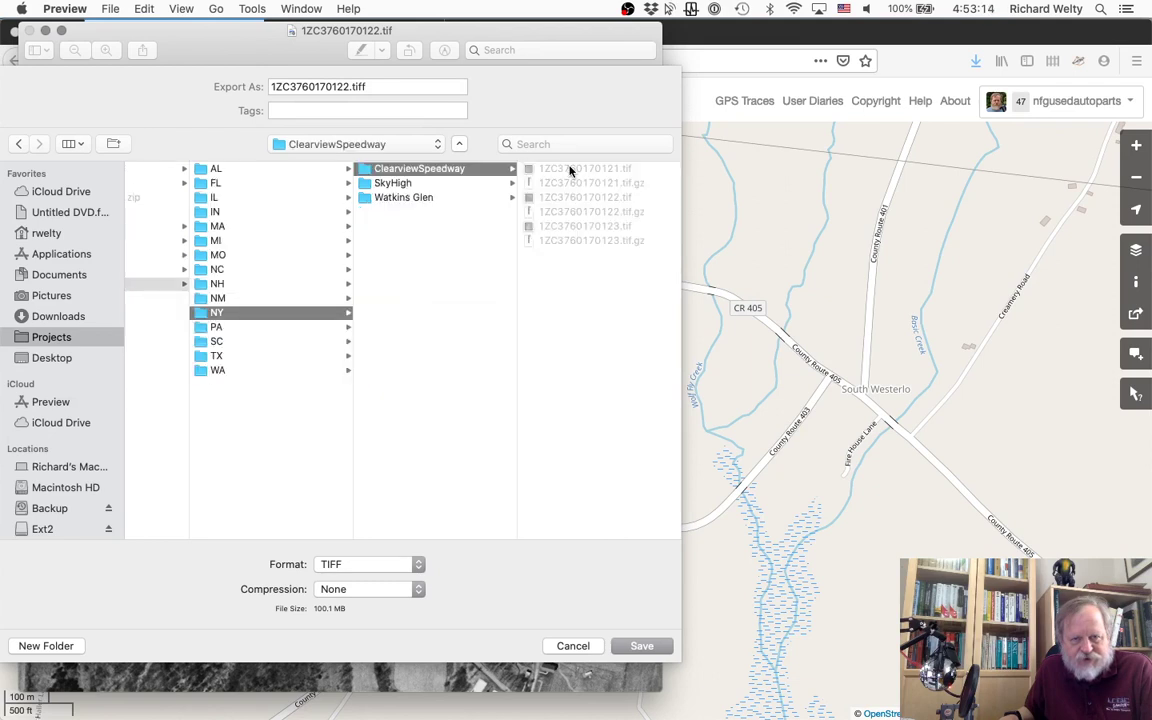
Set the export format to JPEG at the best quality and save the copy as 1ZC3760170122.jpg
{"action": "left_click", "coordinate": [381, 563]}
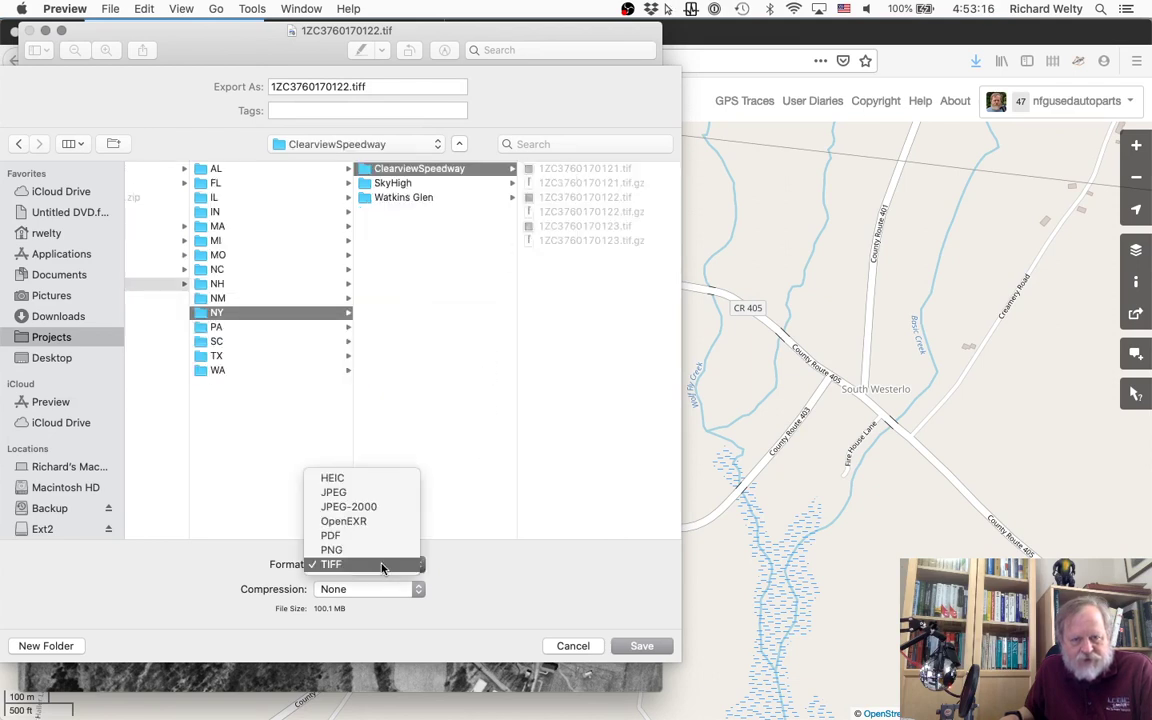
{"action": "left_click", "coordinate": [378, 494]}
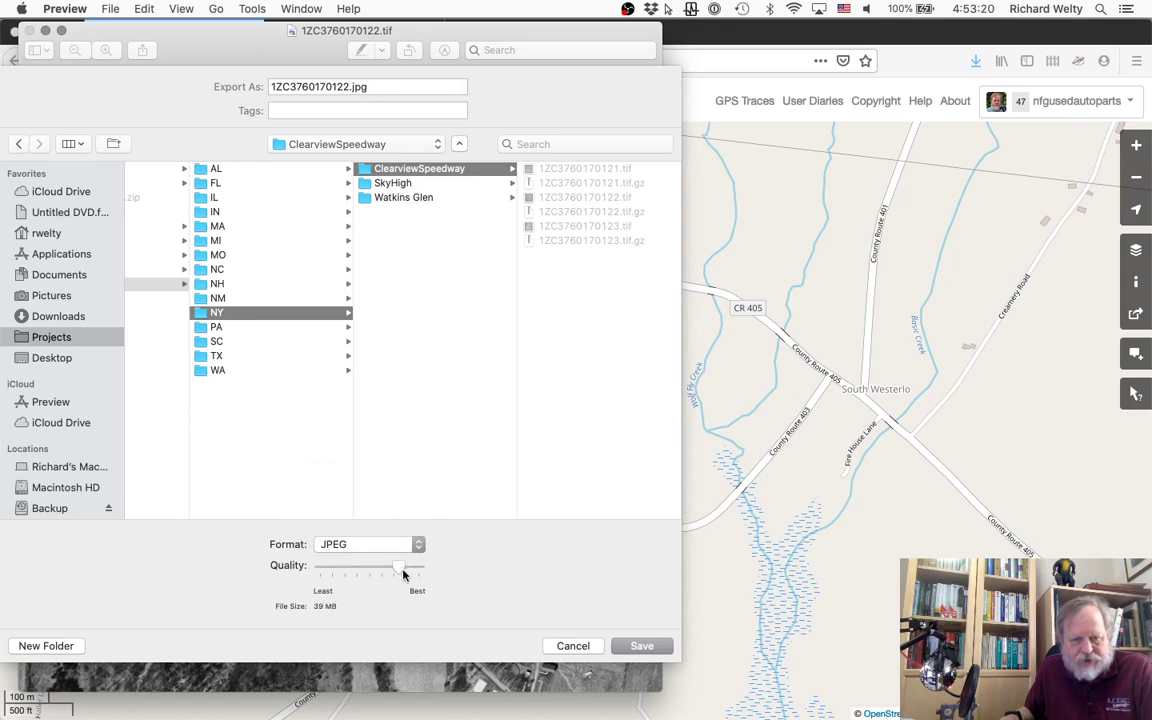
{"action": "left_click_drag", "start_coordinate": [401, 574], "coordinate": [445, 578]}
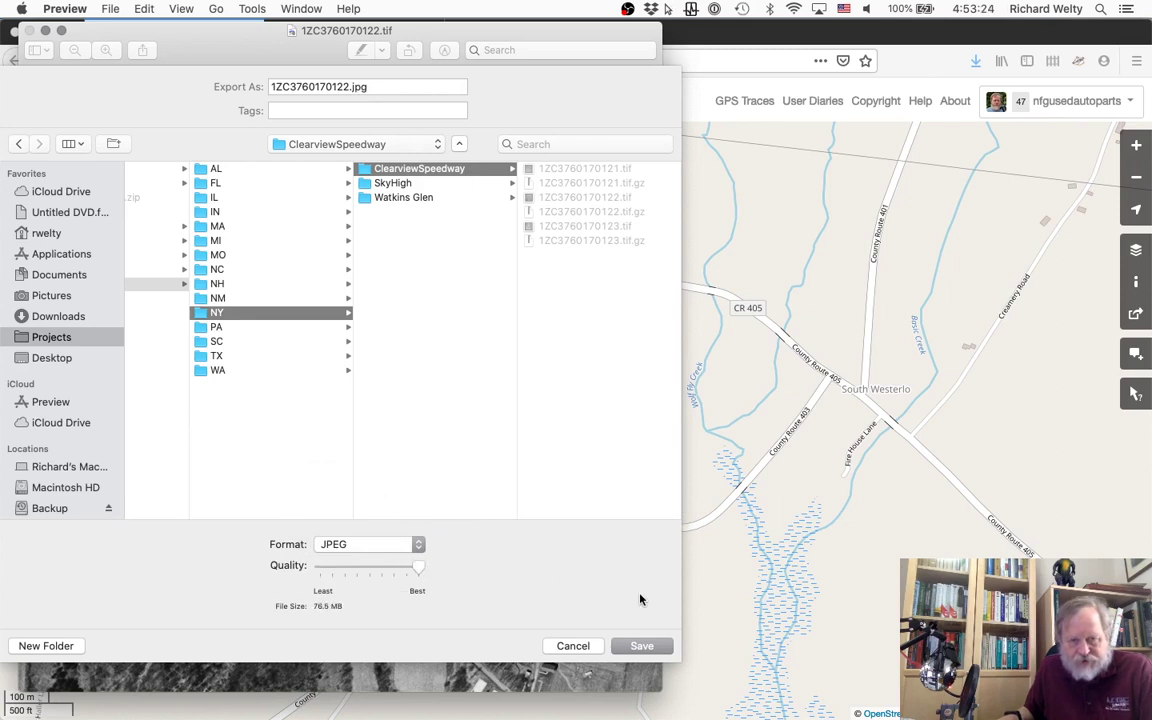
{"action": "left_click", "coordinate": [642, 646]}
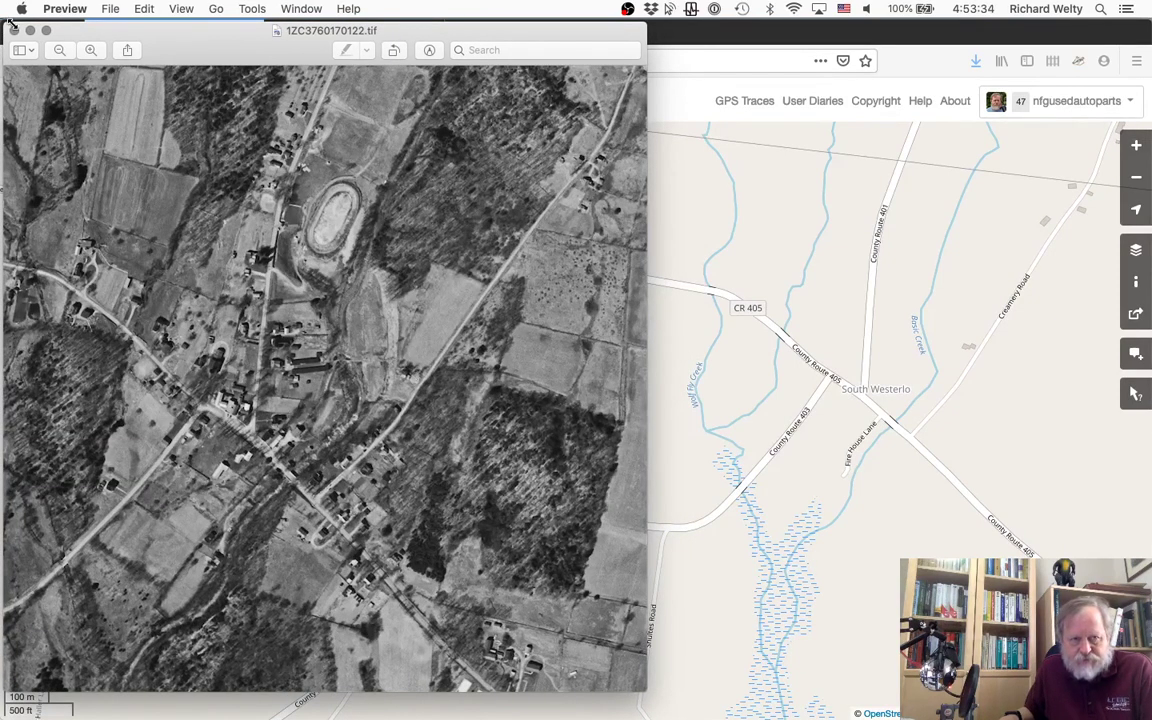
Quit Preview and open the form for uploading a new map on the Map Warper site in Firefox
{"action": "left_click", "coordinate": [72, 8]}
{"action": "left_click", "coordinate": [113, 157]}
{"action": "left_click_drag", "start_coordinate": [633, 453], "coordinate": [393, 472]}
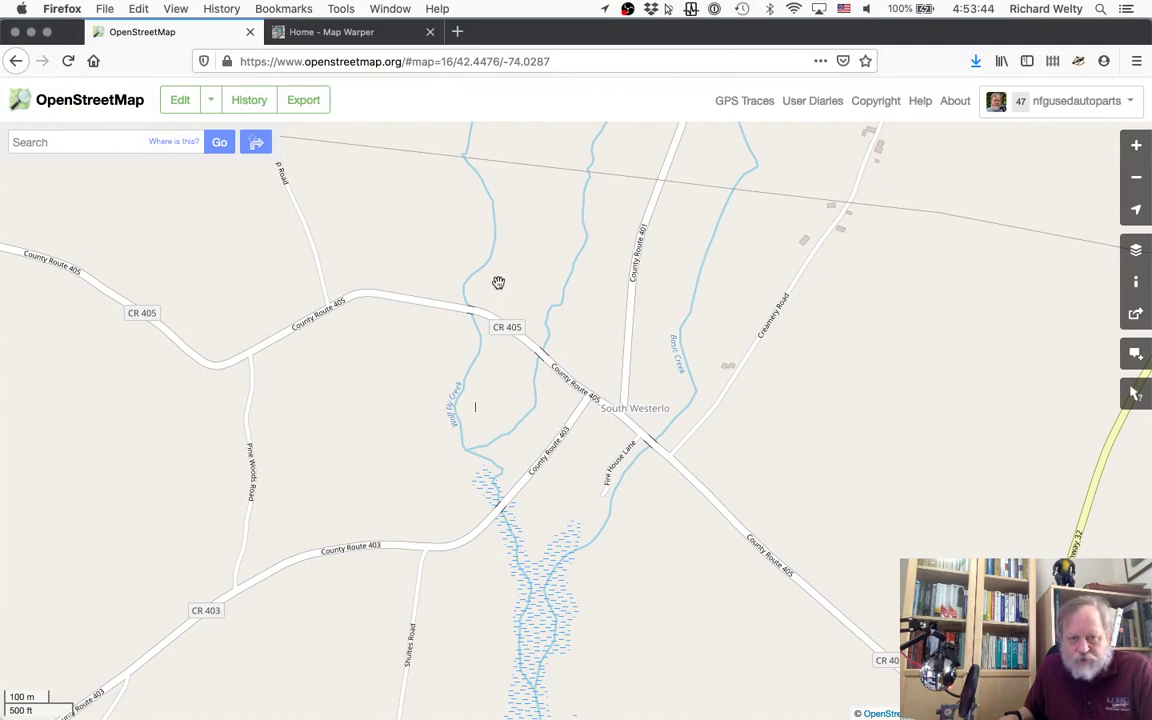
{"action": "left_click", "coordinate": [341, 34]}
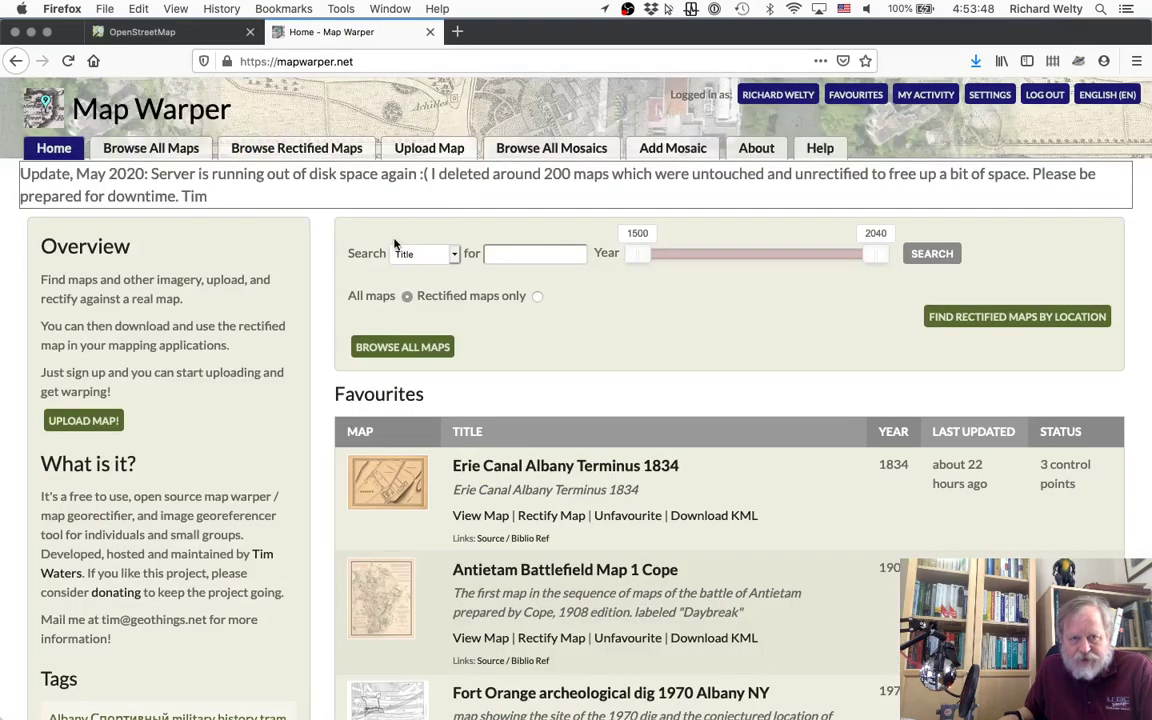
{"action": "left_click", "coordinate": [428, 150]}
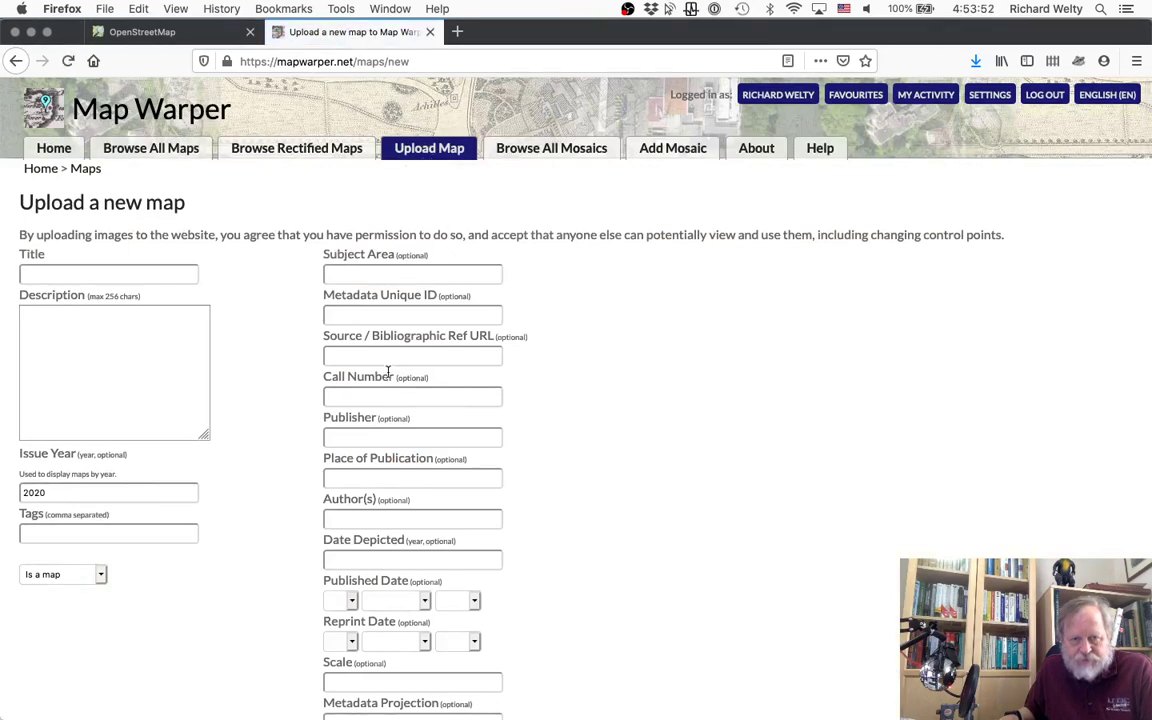
Enter Ghost Tracks as the subject area of the new map
{"action": "left_click", "coordinate": [405, 273]}
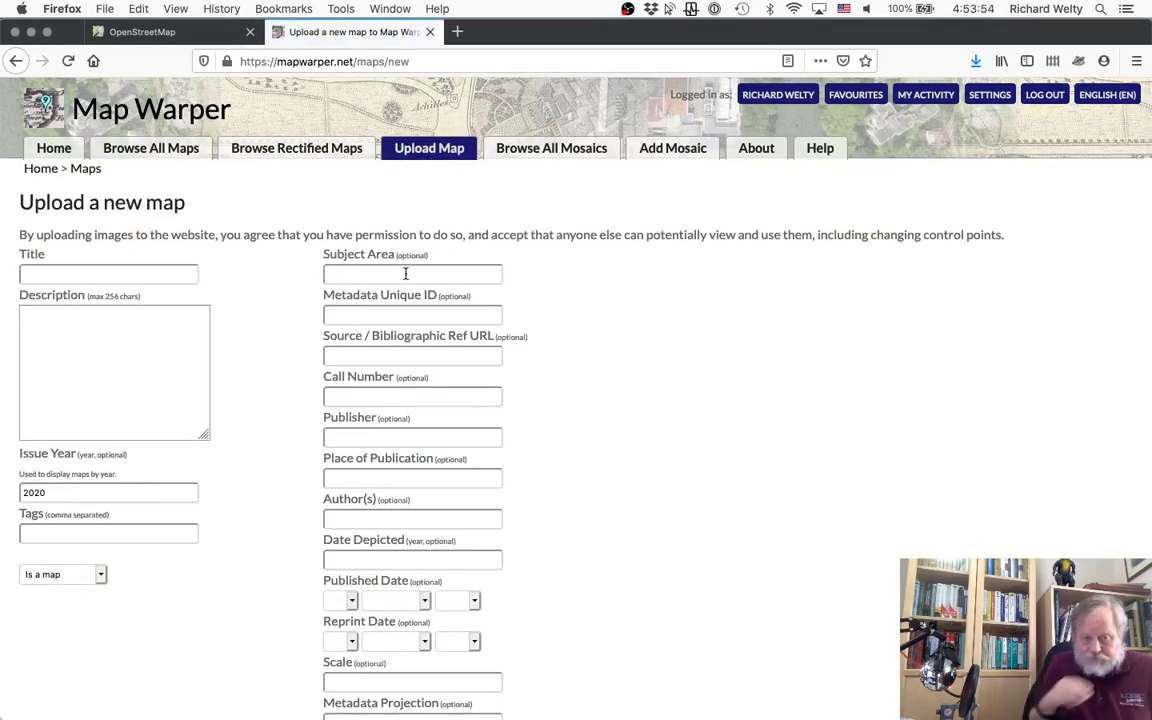
{"action": "type", "text": "Ghost Tracks"}
{"action": "key", "text": "Tab"}
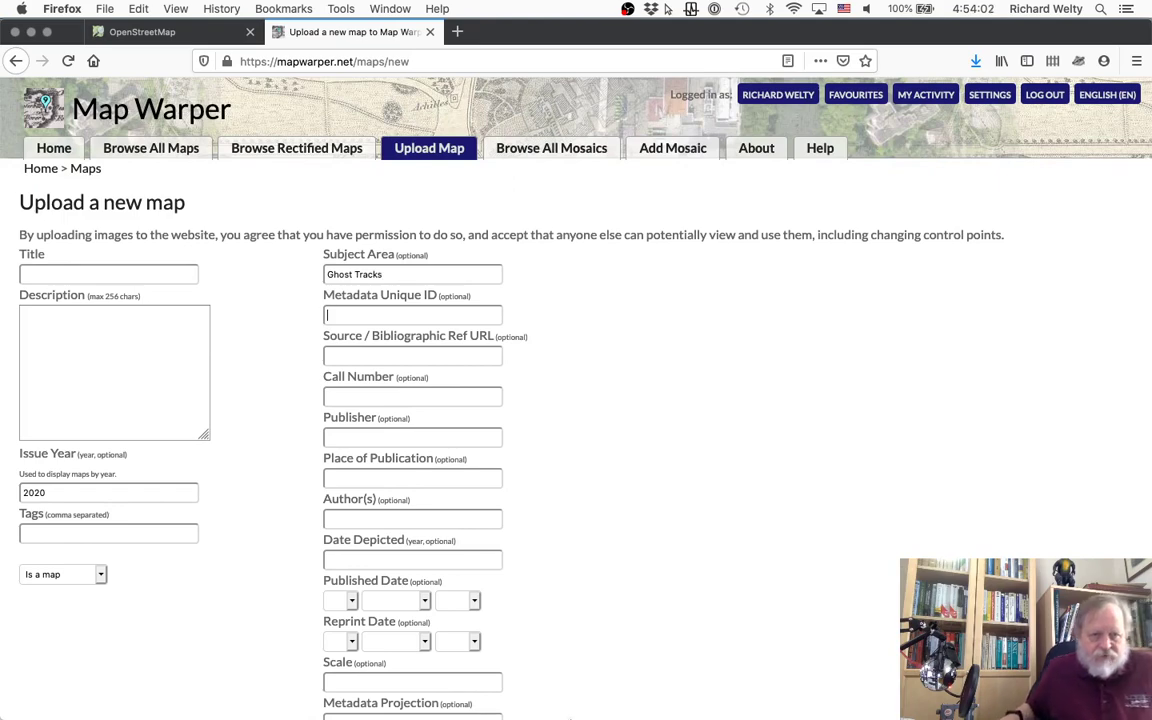
{"action": "mouse_move", "coordinate": [575, 700]}
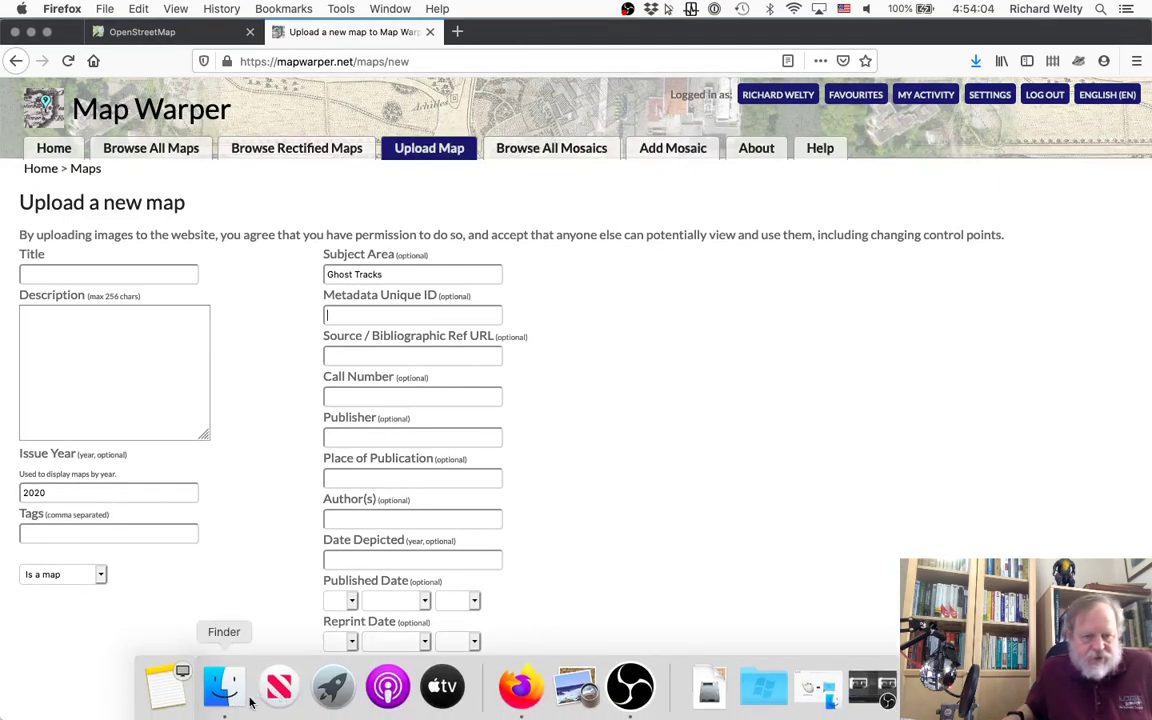
{"action": "left_click", "coordinate": [224, 698]}
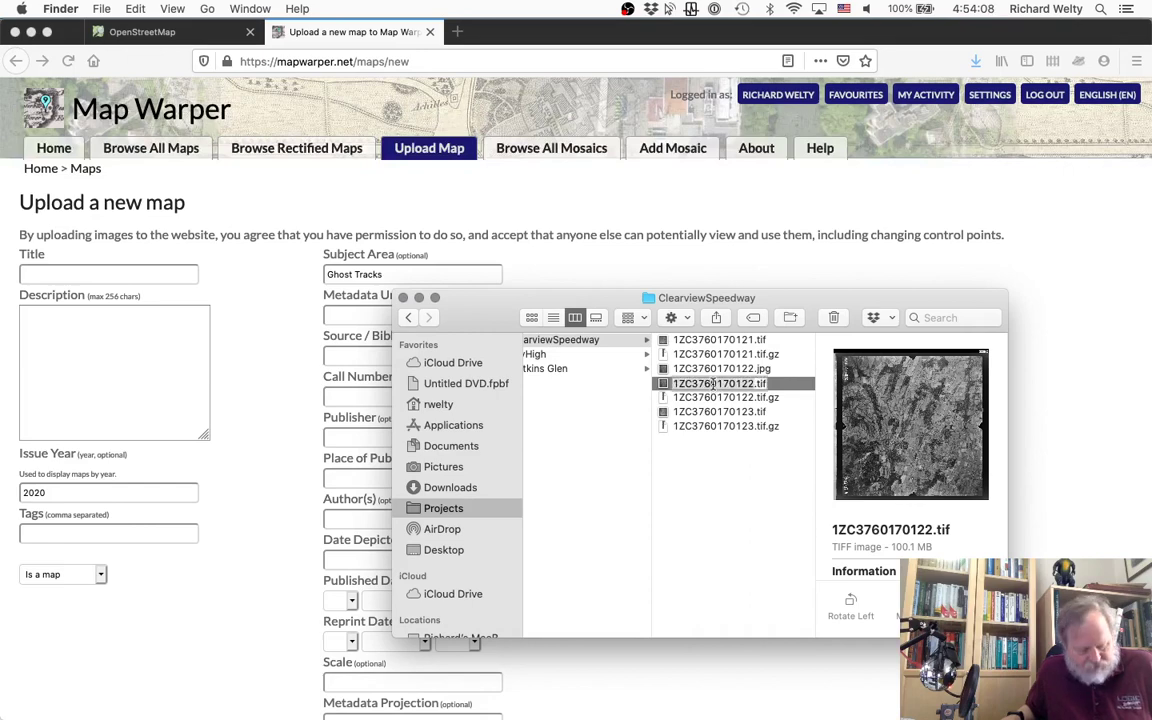
{"action": "key", "text": "super+c"}
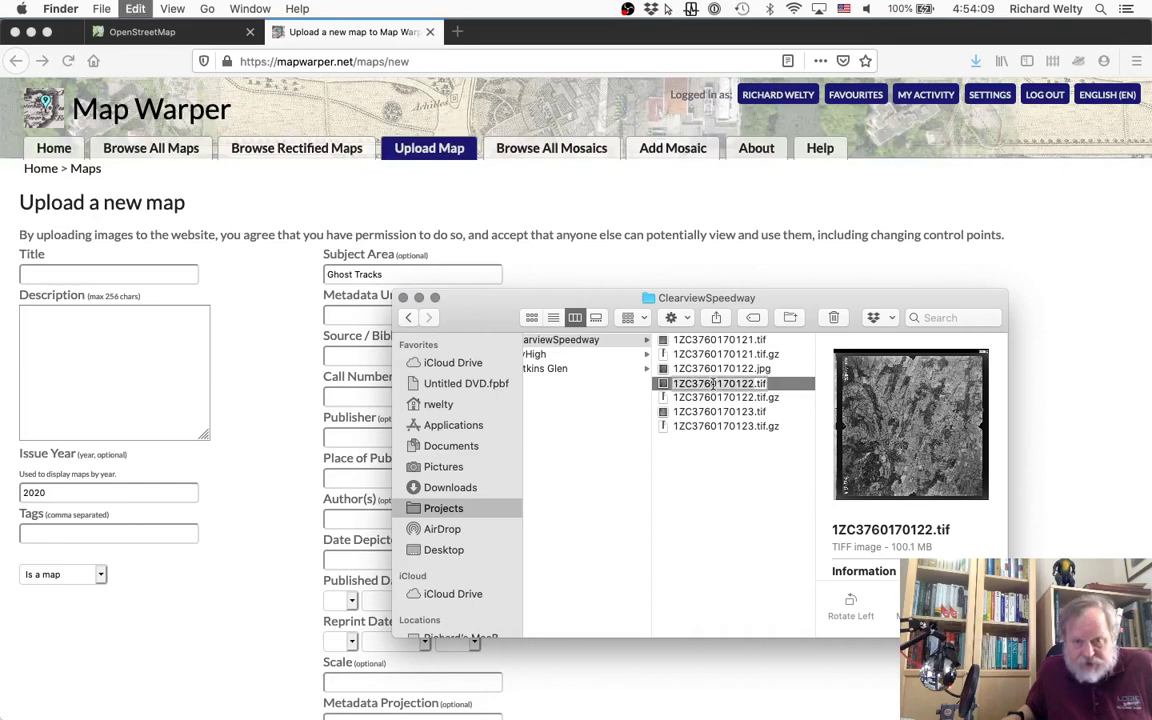
{"action": "left_click", "coordinate": [745, 560]}
{"action": "left_click", "coordinate": [1088, 410]}
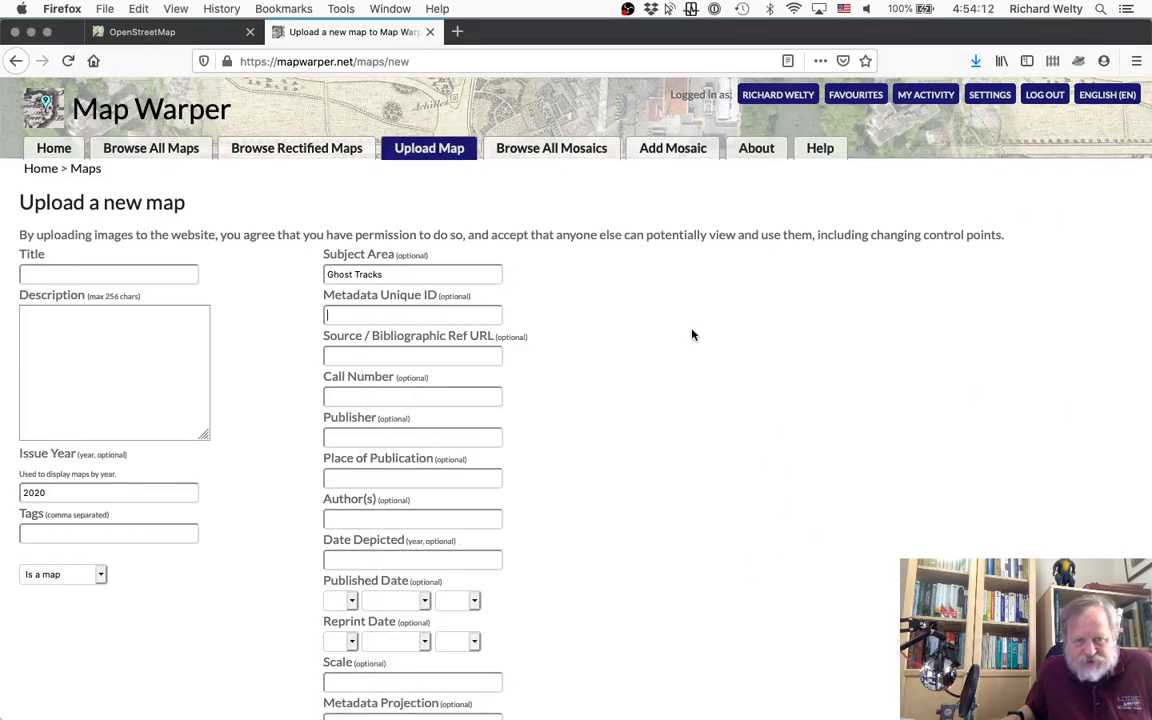
{"action": "left_click", "coordinate": [451, 317]}
{"action": "key", "text": "super+v"}
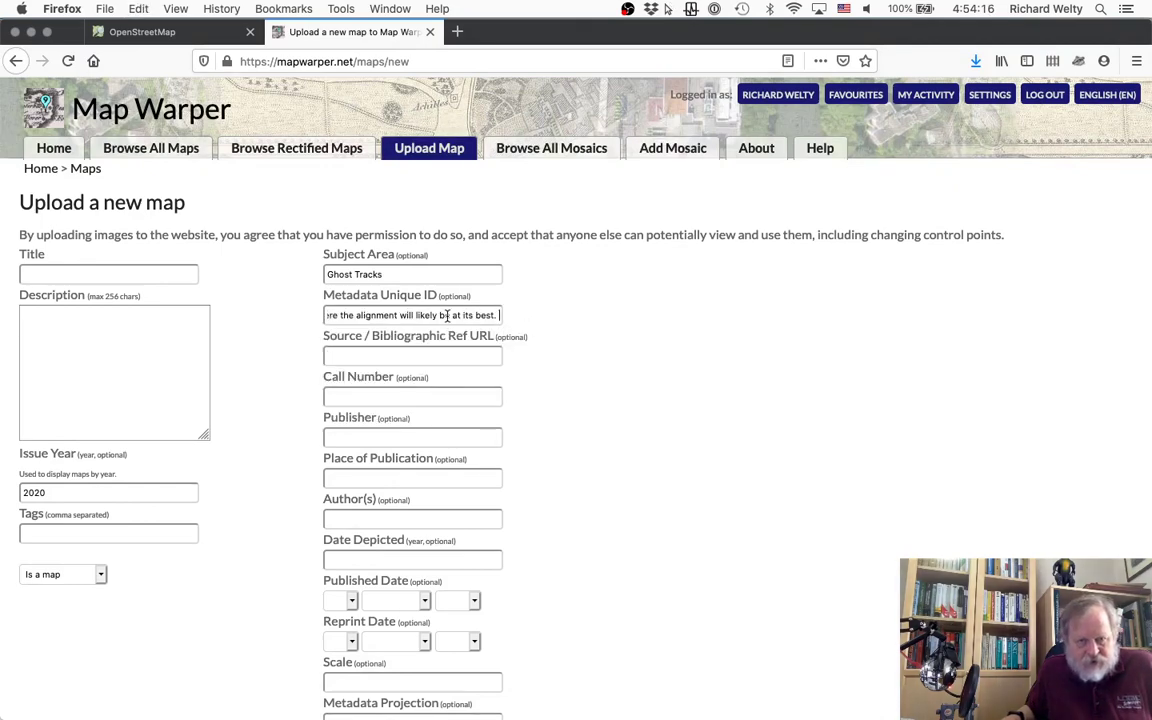
{"action": "key", "text": "super+a"}
{"action": "key", "text": "BackSpace"}
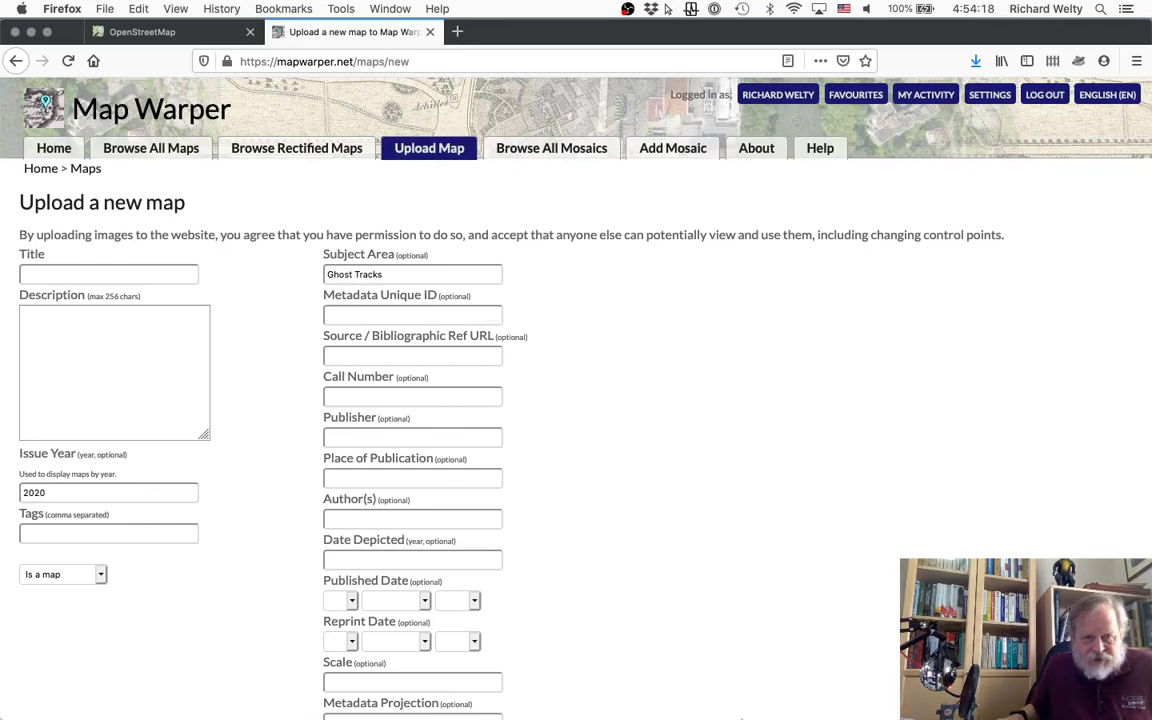
Copy the base name of 1ZC3760170122.tif in Finder and paste it as the map's metadata unique ID in Firefox
{"action": "mouse_move", "coordinate": [836, 712]}
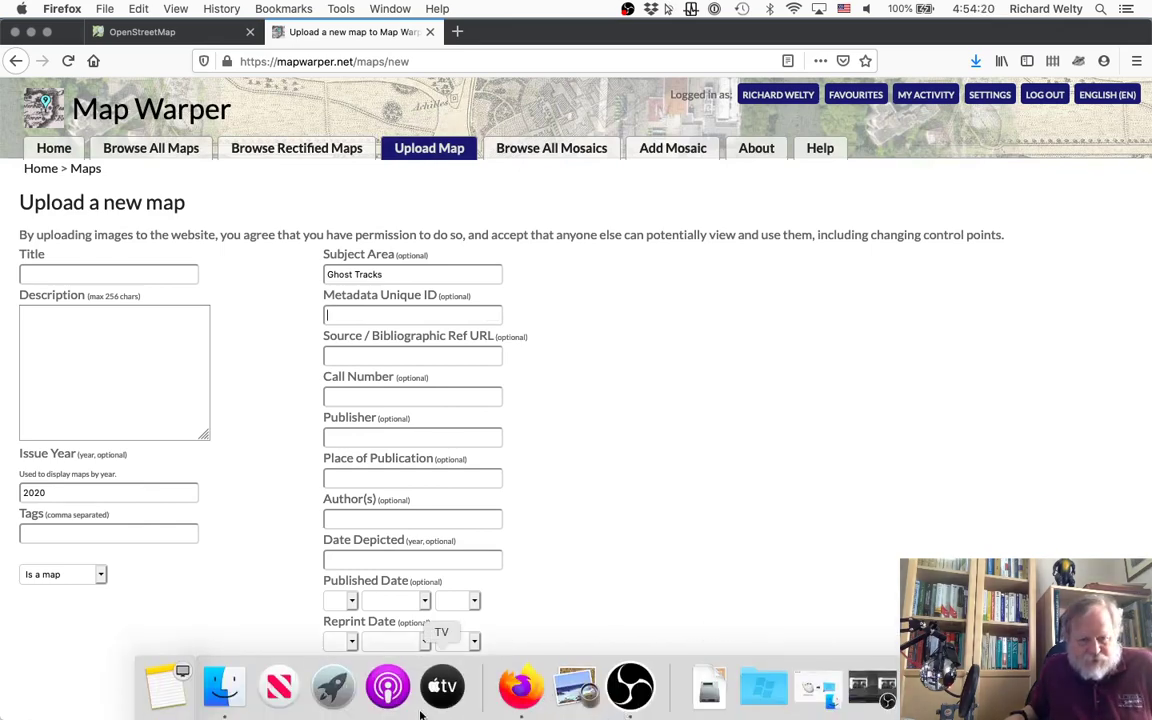
{"action": "left_click", "coordinate": [224, 688]}
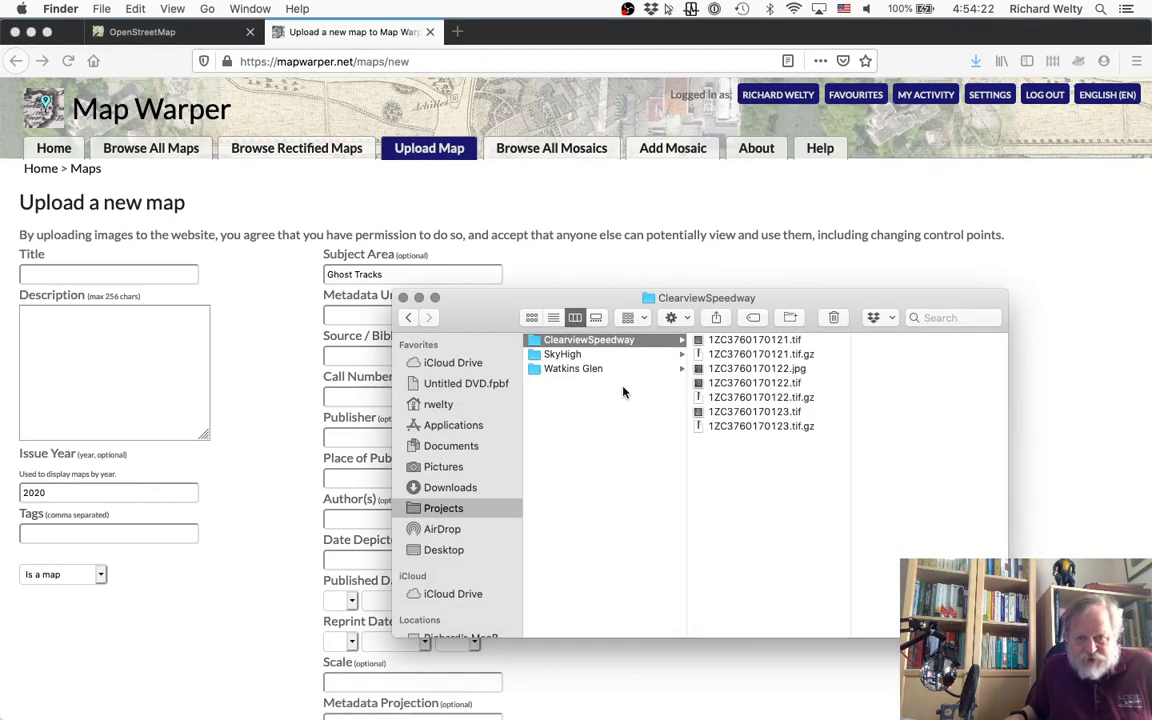
{"action": "left_click", "coordinate": [758, 385]}
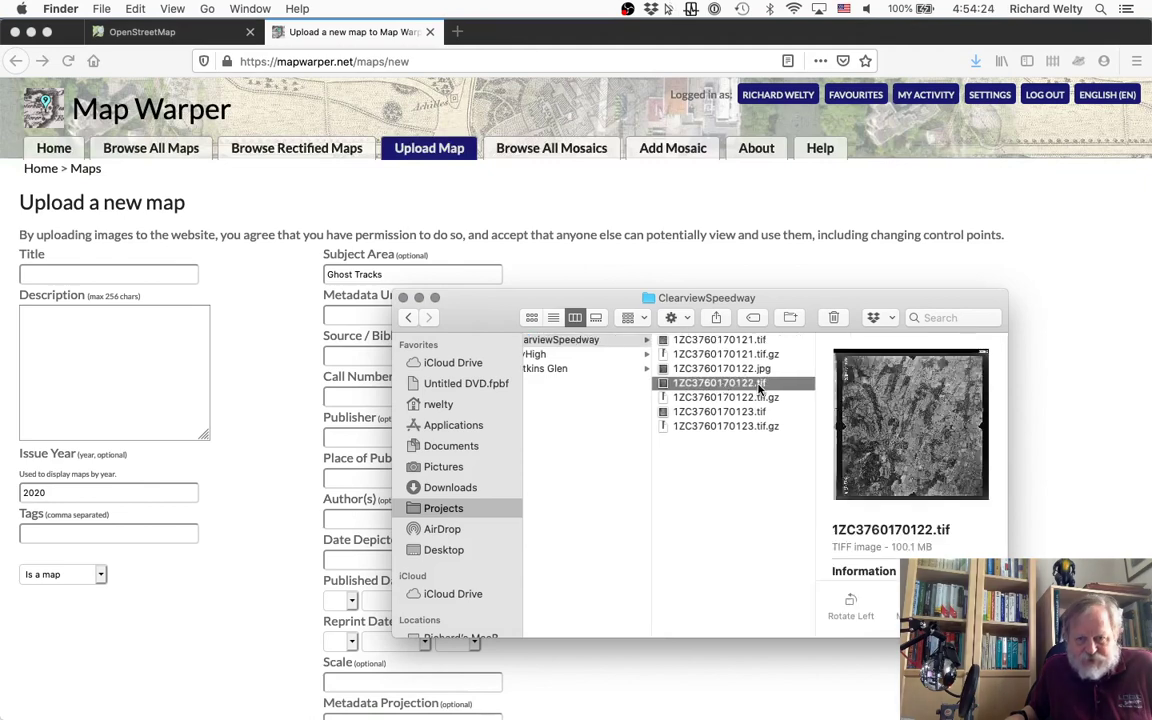
{"action": "key", "text": "super+c"}
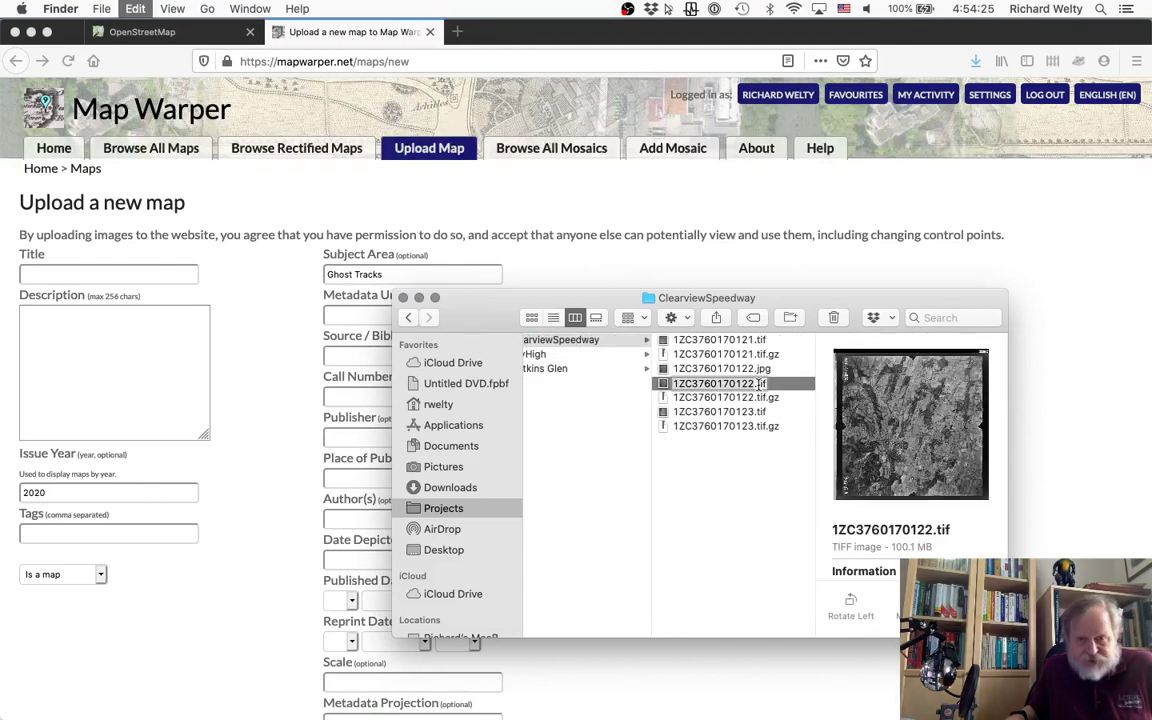
{"action": "left_click", "coordinate": [758, 528]}
{"action": "left_click", "coordinate": [689, 193]}
{"action": "left_click", "coordinate": [387, 308]}
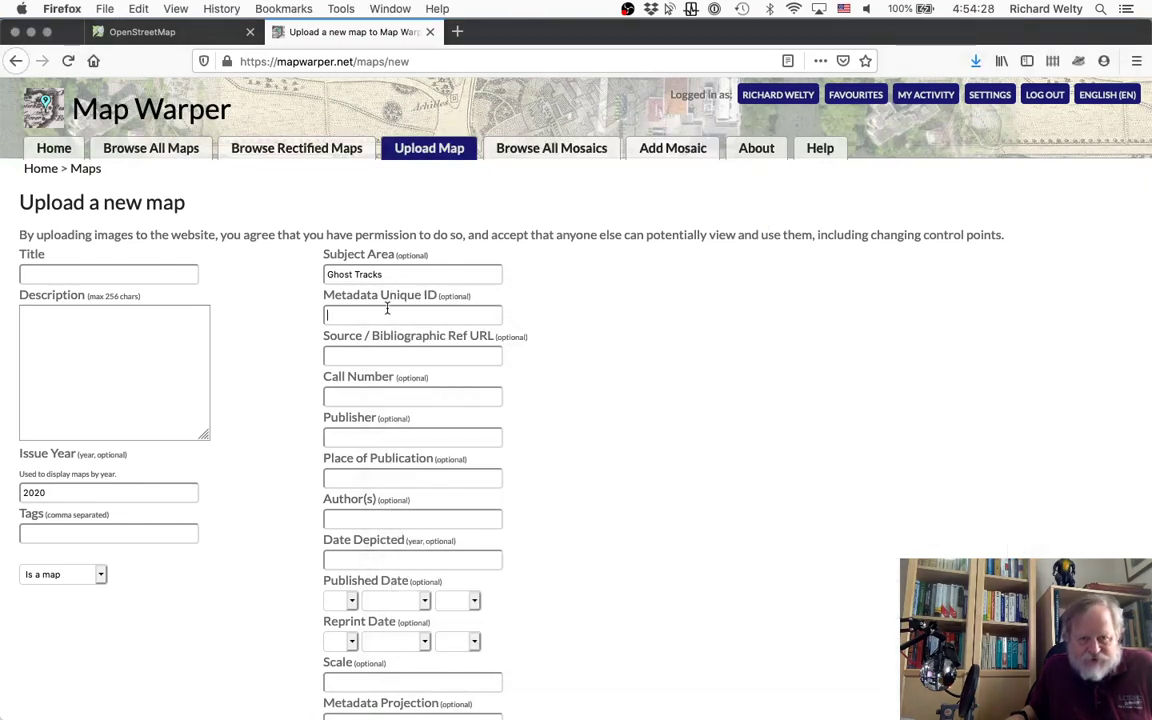
{"action": "left_click", "coordinate": [377, 307]}
{"action": "key", "text": "super+v"}
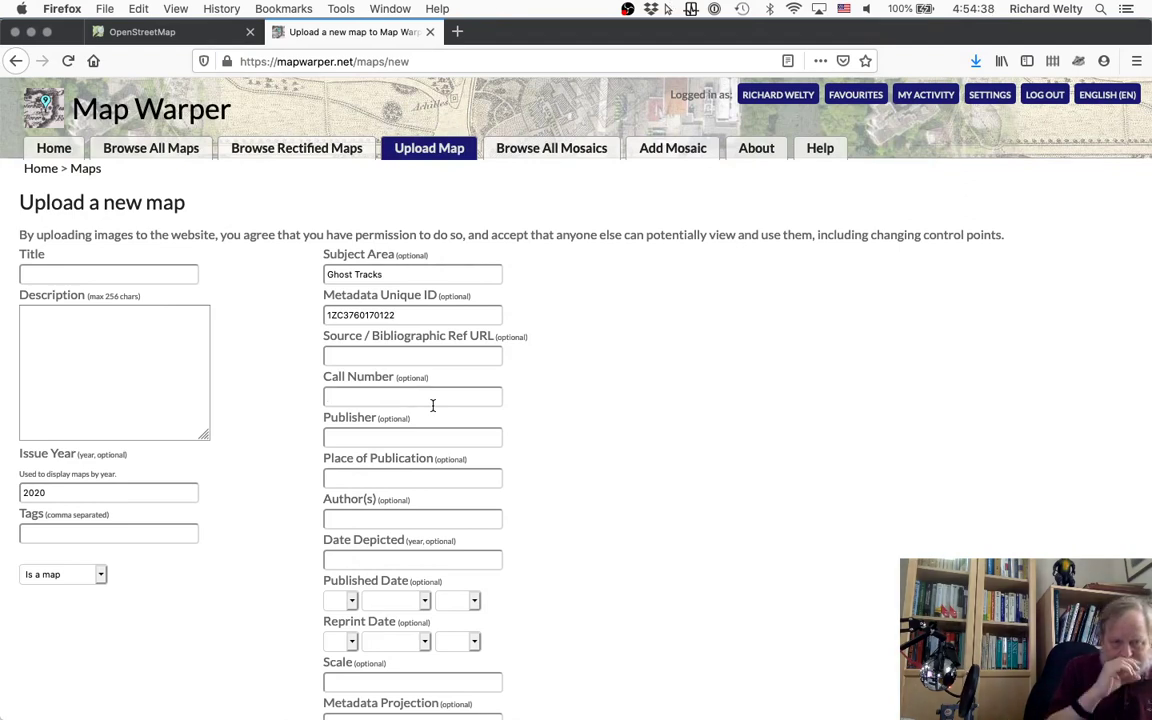
Fill in the publication details with publisher USGS, place of publication earthexplorer.usgs.gov and date depicted 1952
{"action": "key", "text": "Tab"}
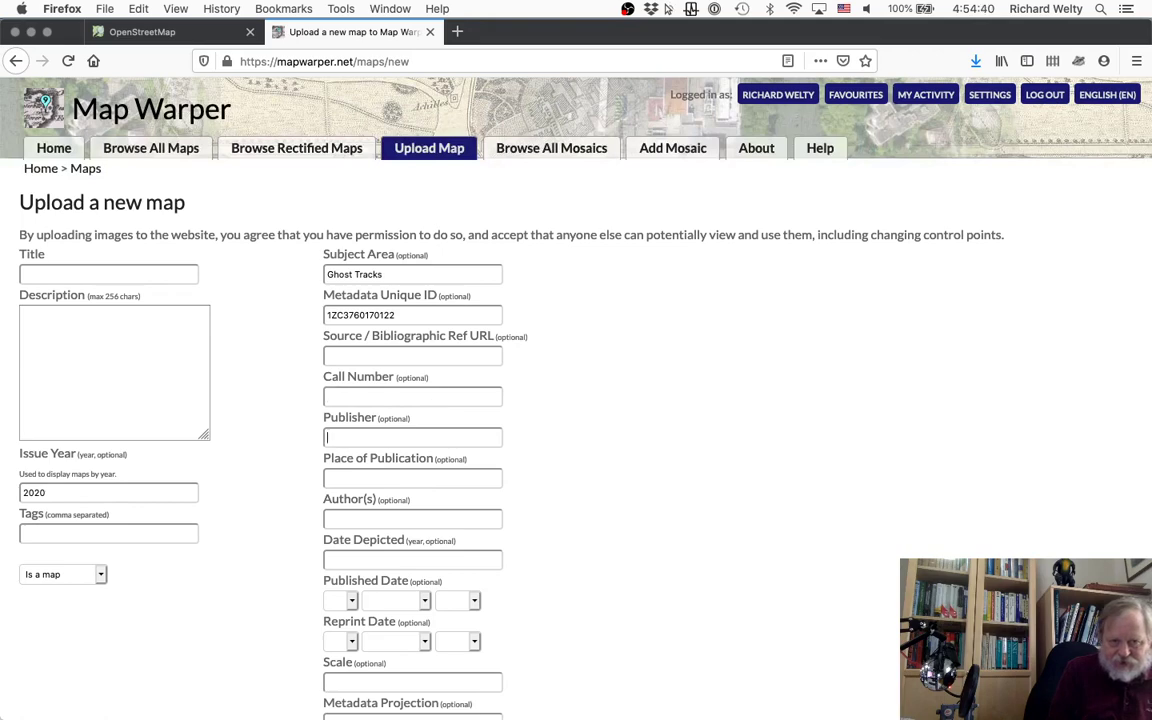
{"action": "type", "text": "USGS"}
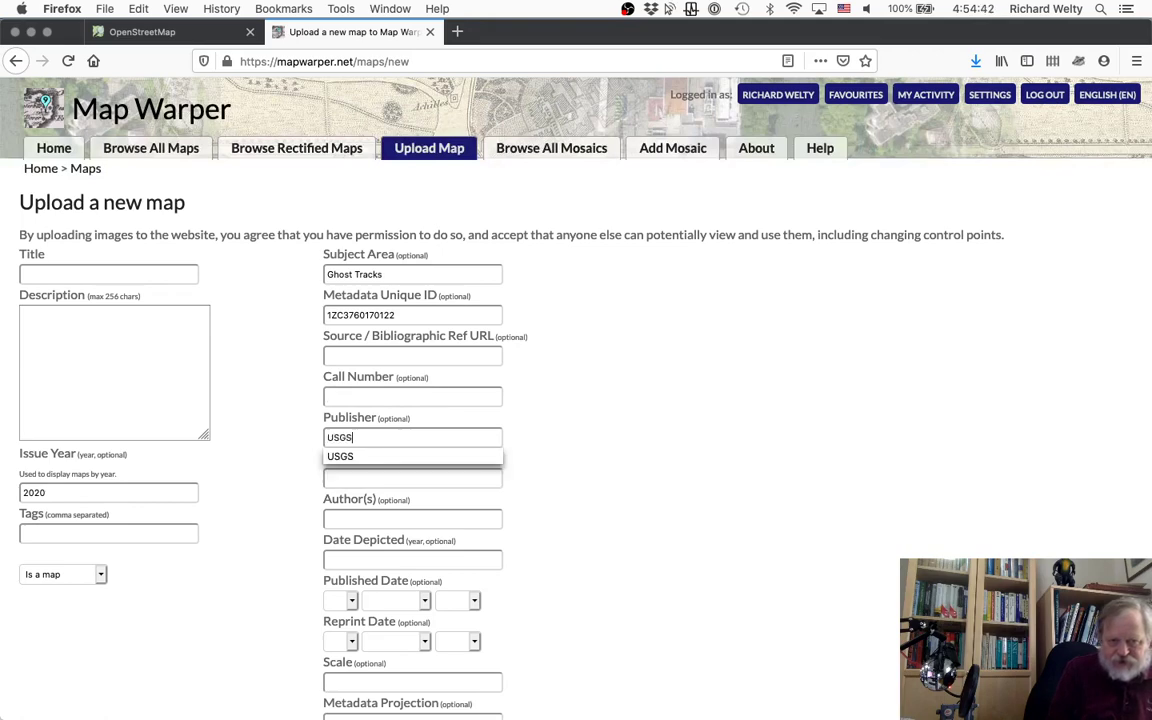
{"action": "key", "text": "Tab"}
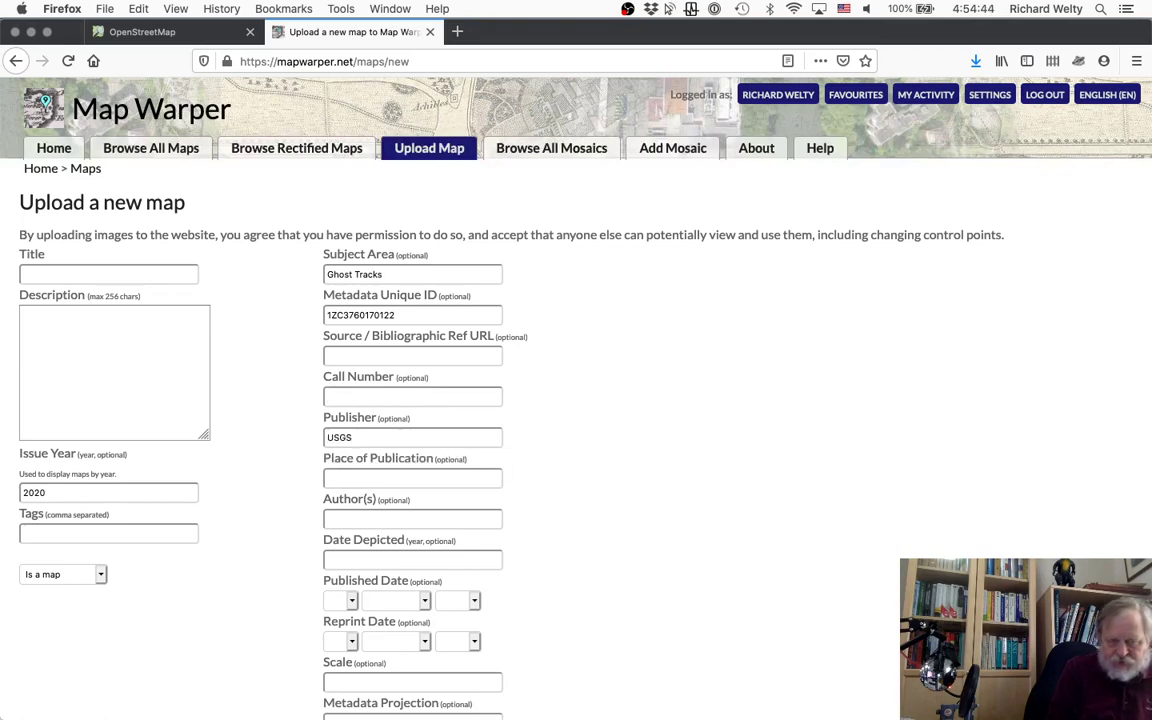
{"action": "type", "text": "ex"}
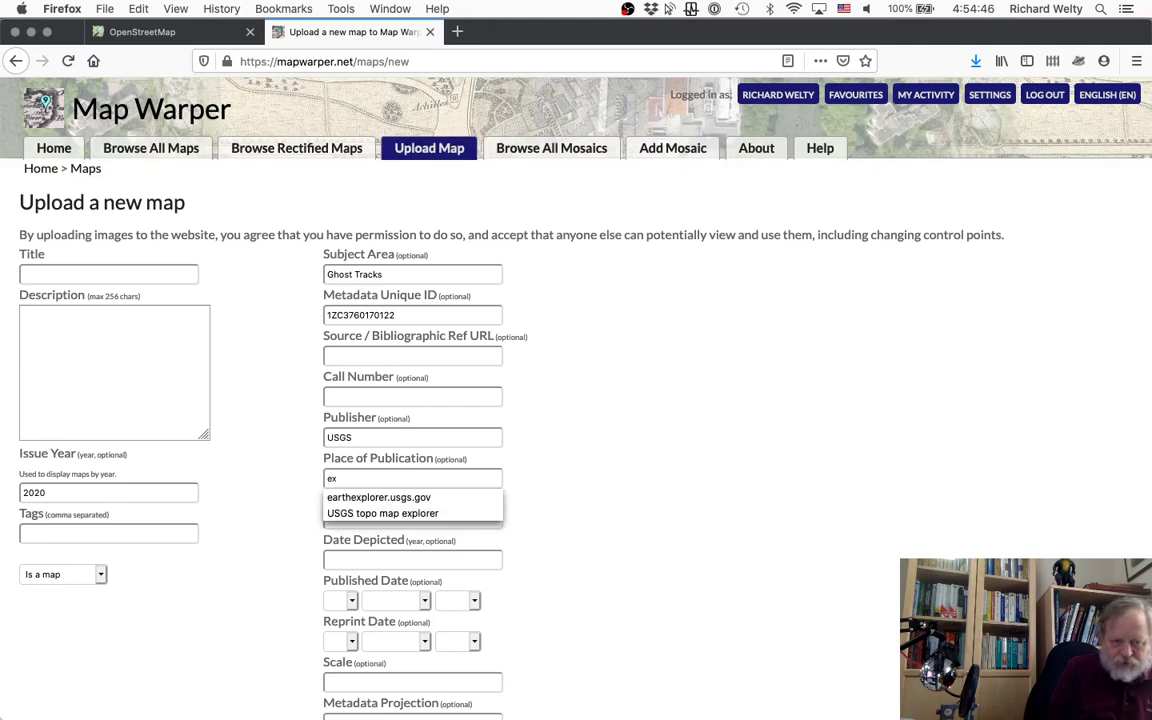
{"action": "key", "text": "Return"}
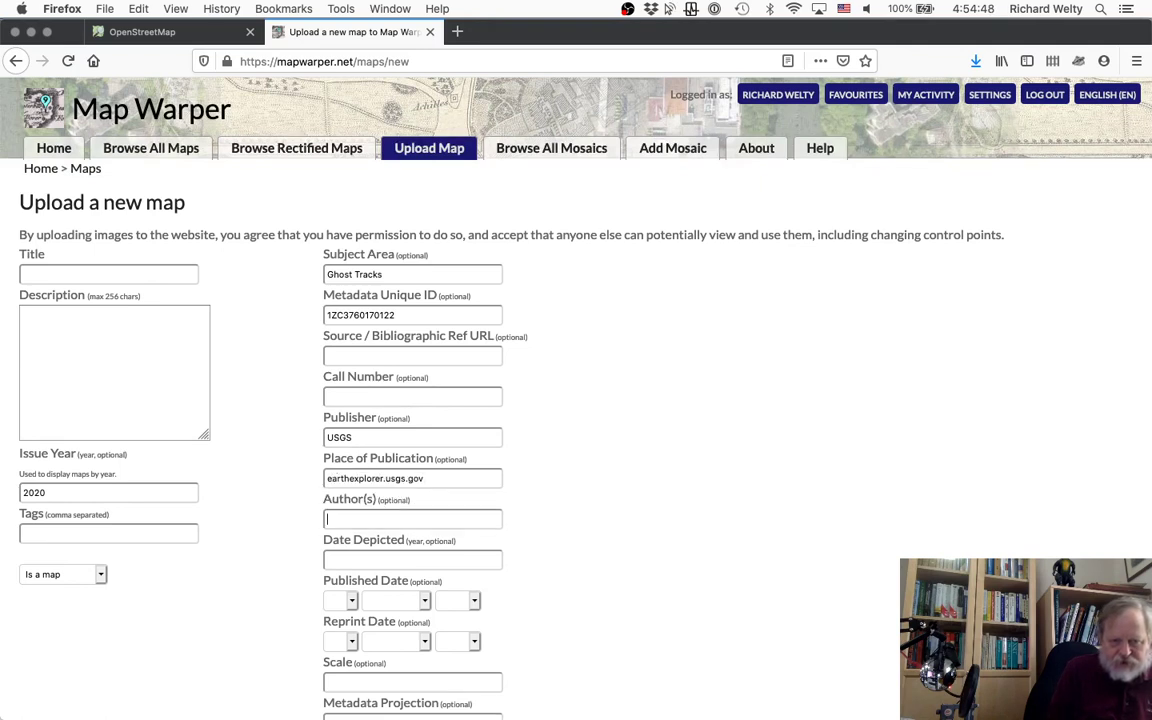
{"action": "type", "text": "1952"}
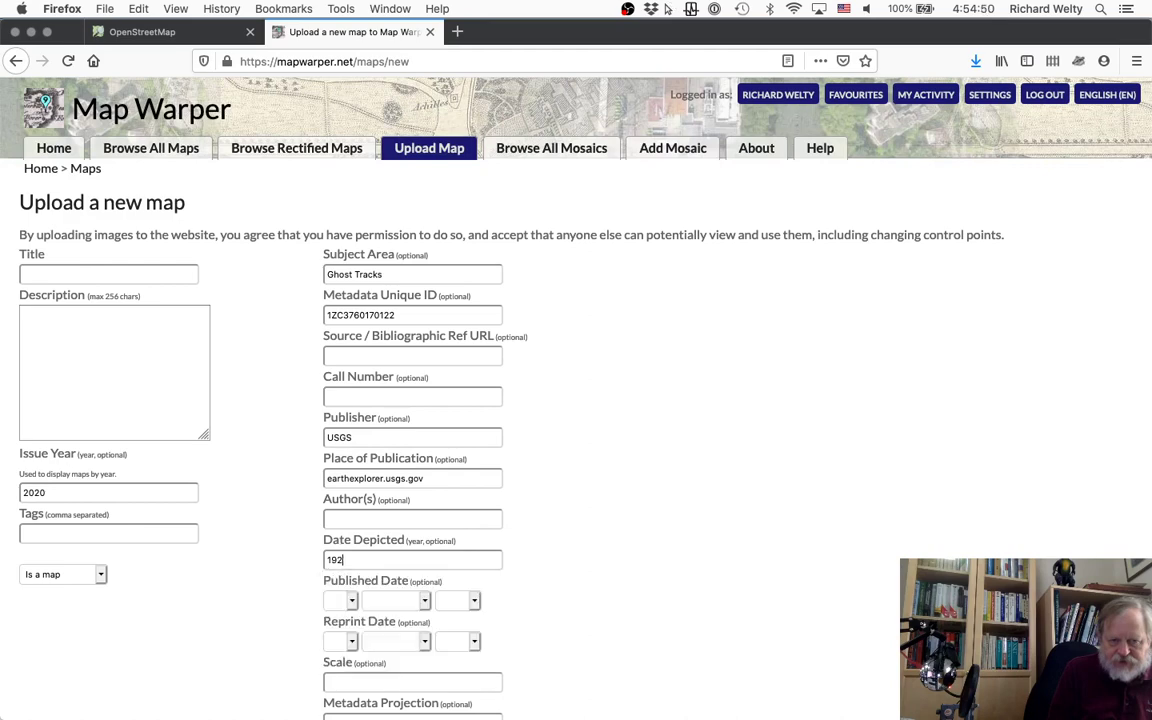
{"action": "left_click", "coordinate": [671, 643]}
Choose 1ZC3760170122.jpg from the ClearviewSpeedway folder under GhostTracks, US, NY as the image file to upload
{"action": "scroll", "coordinate": [671, 644], "scroll_direction": "down", "scroll_amount": 5}
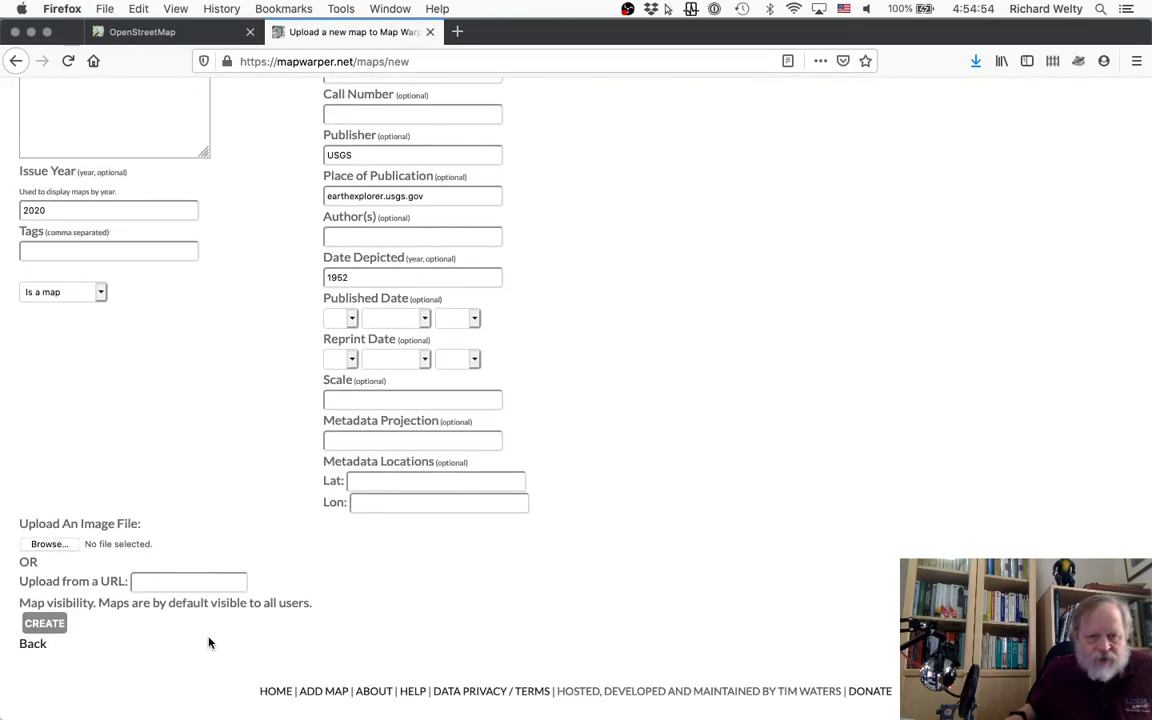
{"action": "left_click", "coordinate": [50, 546]}
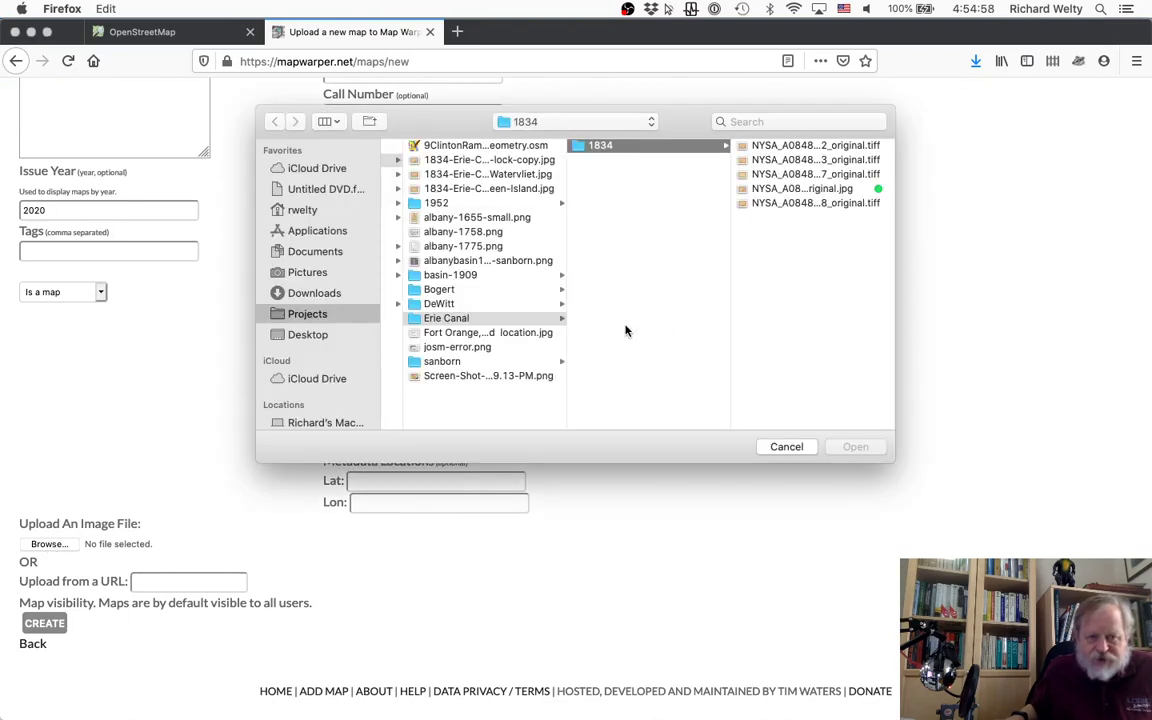
{"action": "scroll", "coordinate": [510, 330], "scroll_direction": "left", "scroll_amount": 5}
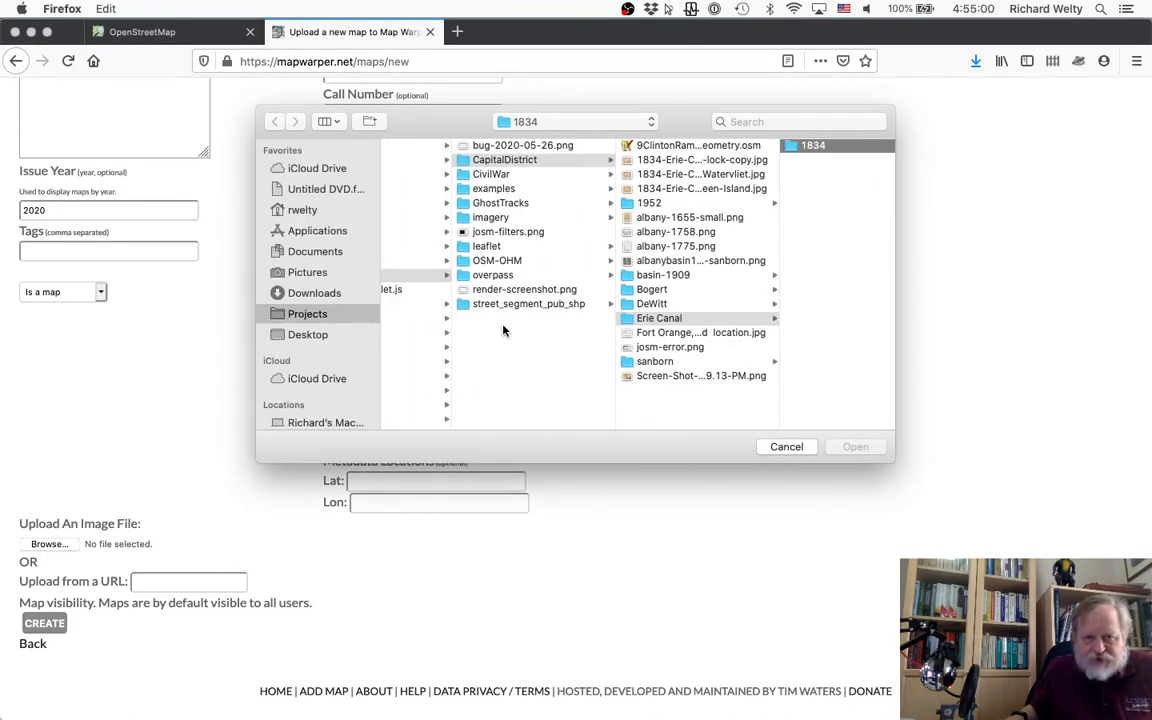
{"action": "left_click", "coordinate": [505, 204]}
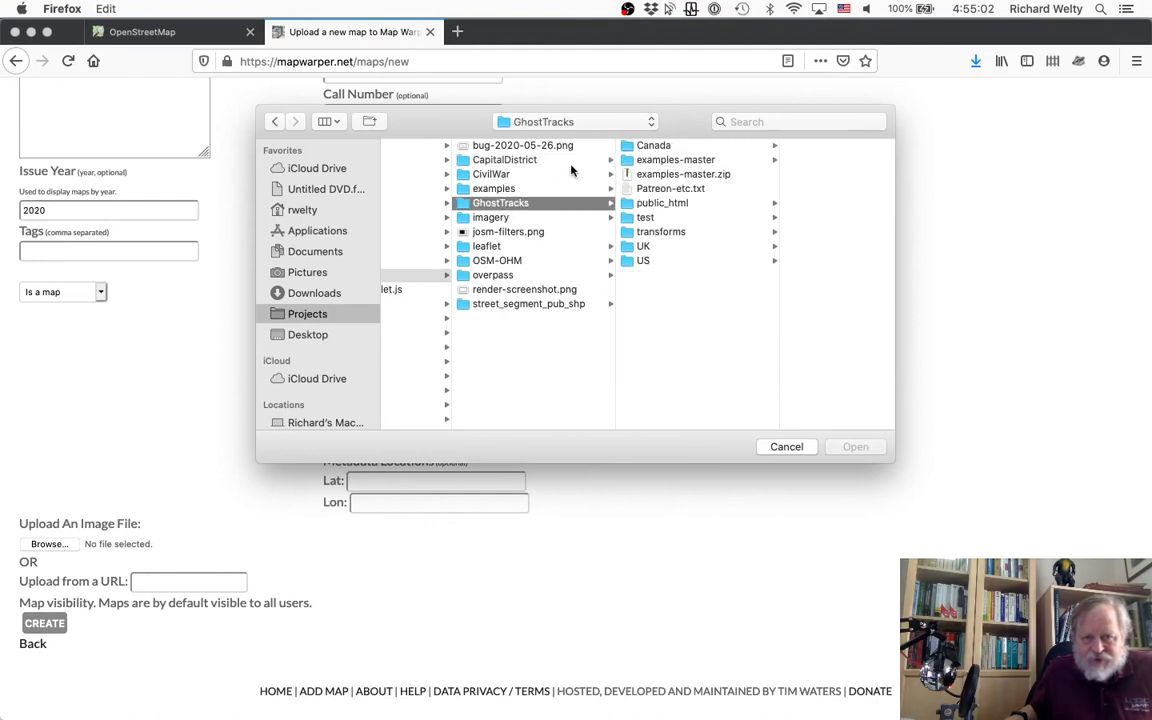
{"action": "left_click", "coordinate": [662, 260]}
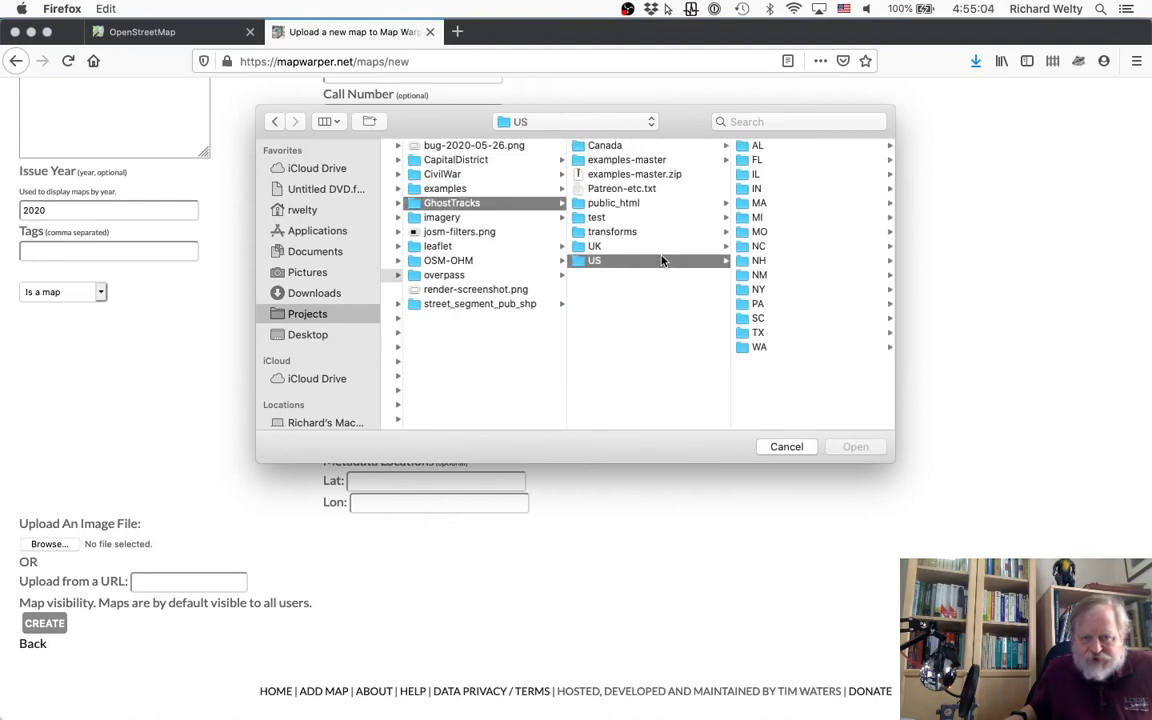
{"action": "left_click", "coordinate": [773, 291]}
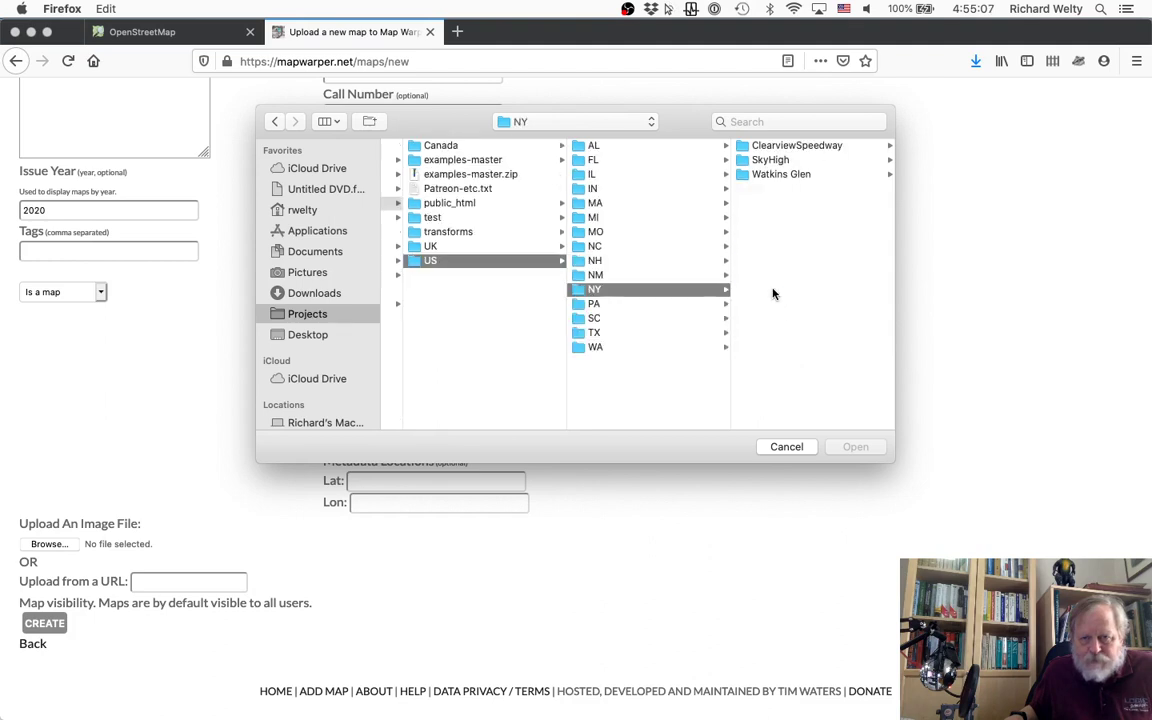
{"action": "left_click", "coordinate": [797, 146]}
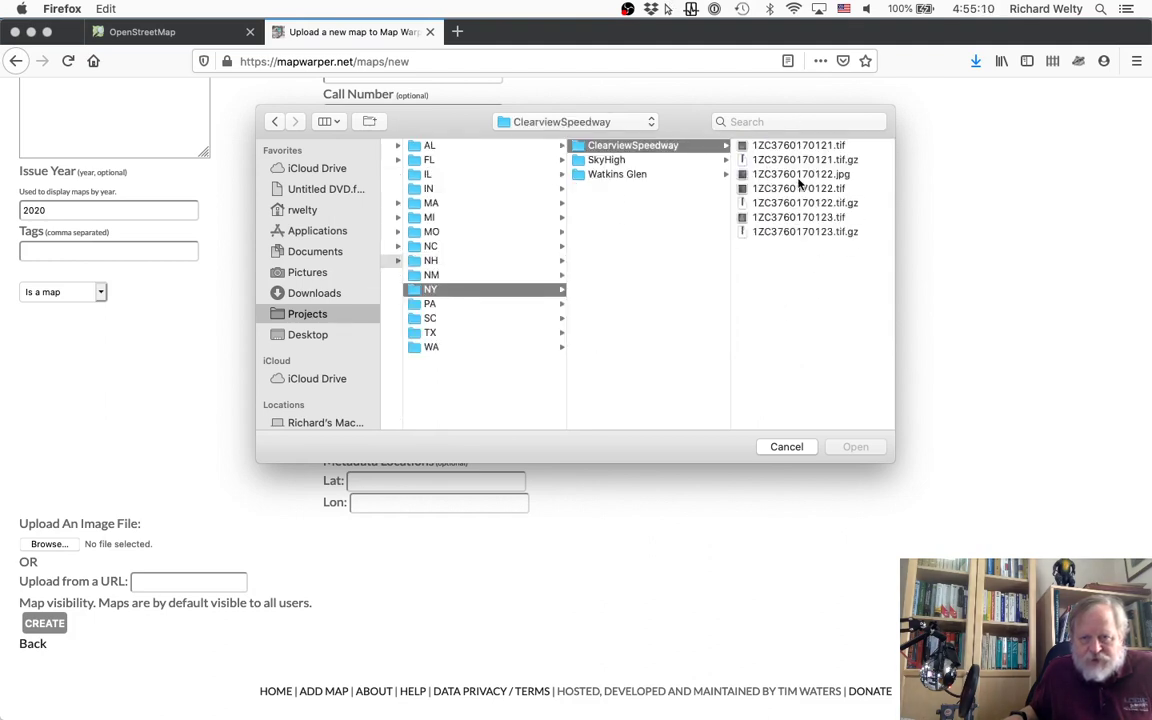
{"action": "left_click", "coordinate": [780, 178]}
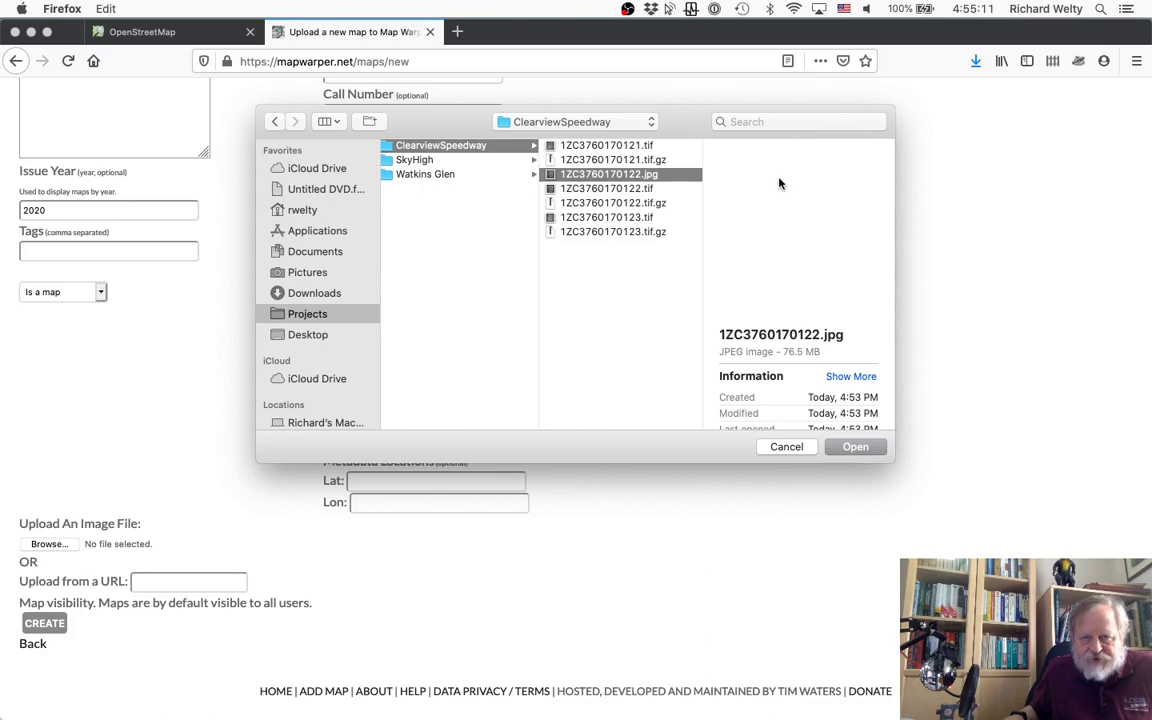
{"action": "left_click", "coordinate": [855, 447]}
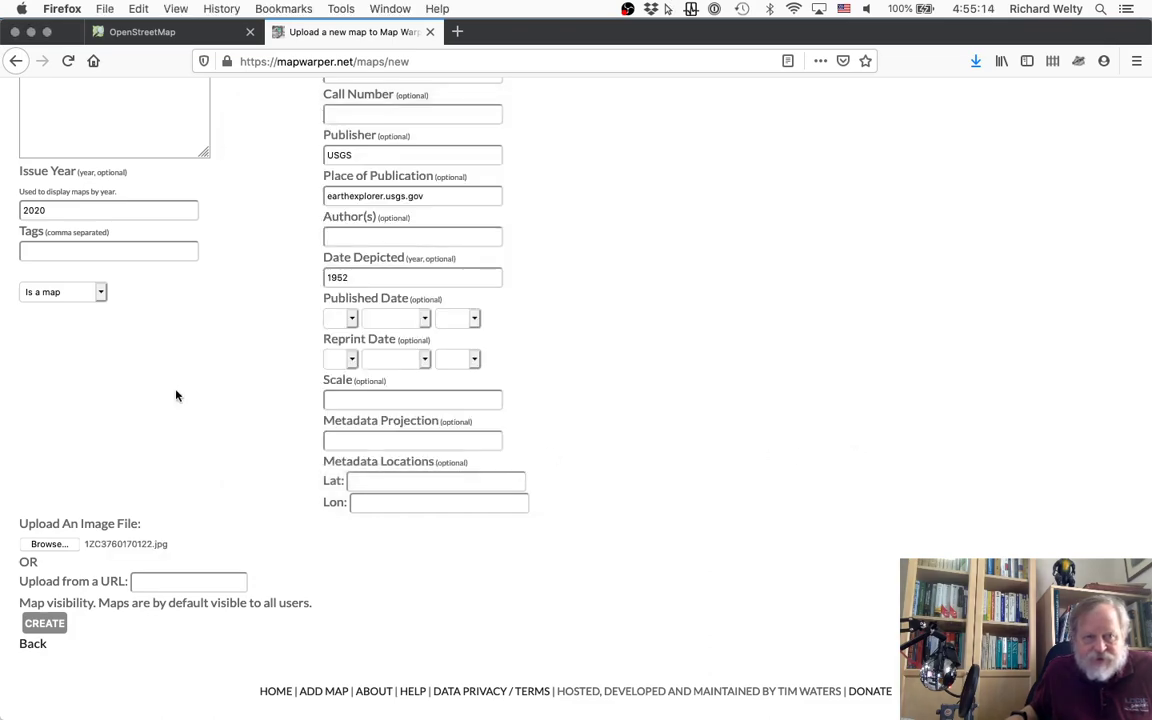
Set the issue year of the map to 1952
{"action": "scroll", "coordinate": [170, 400], "scroll_direction": "up", "scroll_amount": 3}
{"action": "scroll", "coordinate": [185, 386], "scroll_direction": "up", "scroll_amount": 5}
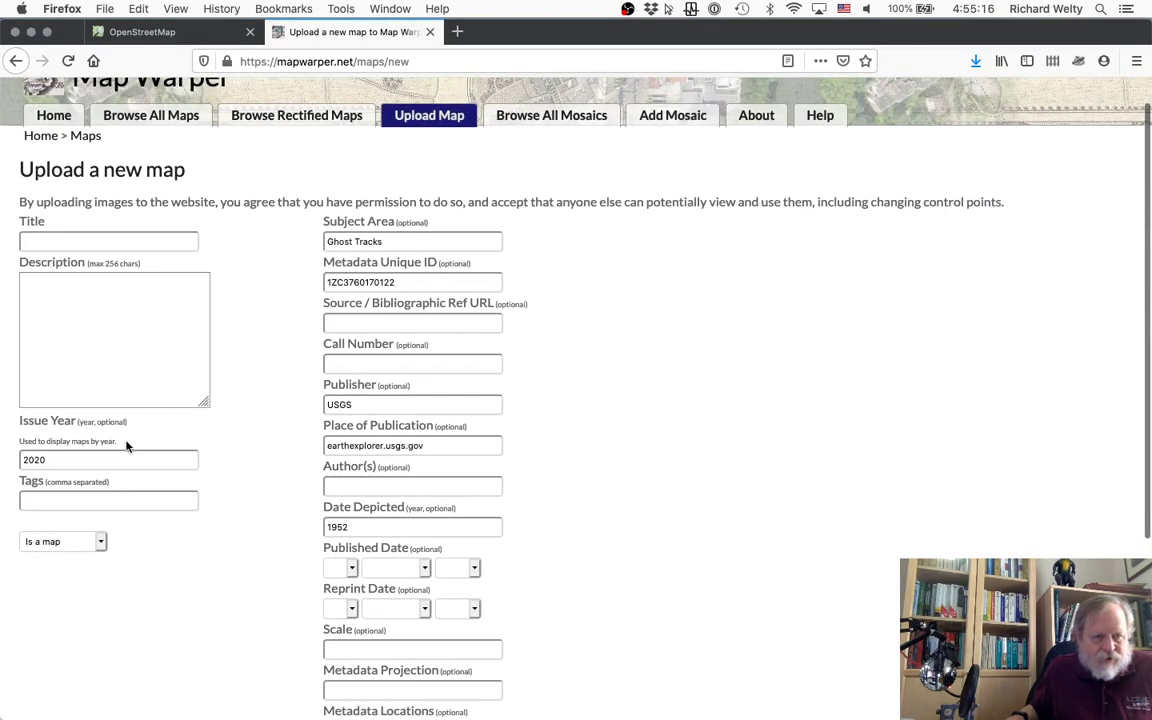
{"action": "double_click", "coordinate": [117, 460]}
{"action": "type", "text": "1952"}
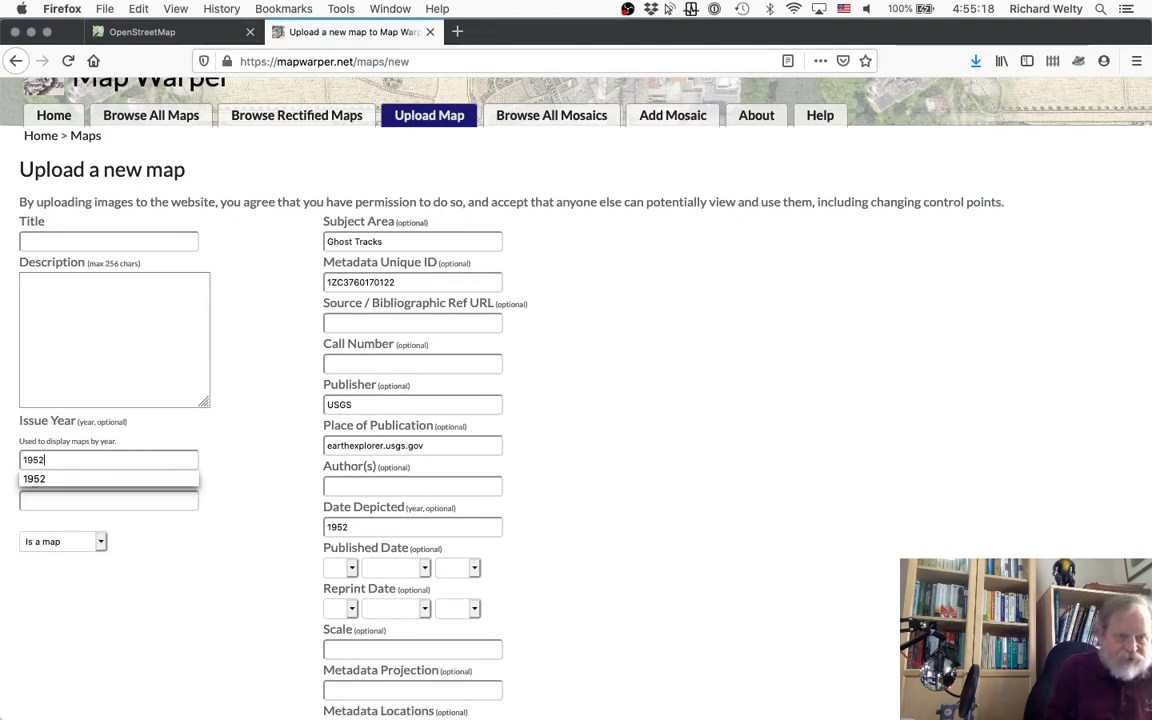
Write the description "aerial imagery which include clearview speedway" for the map
{"action": "left_click", "coordinate": [110, 321]}
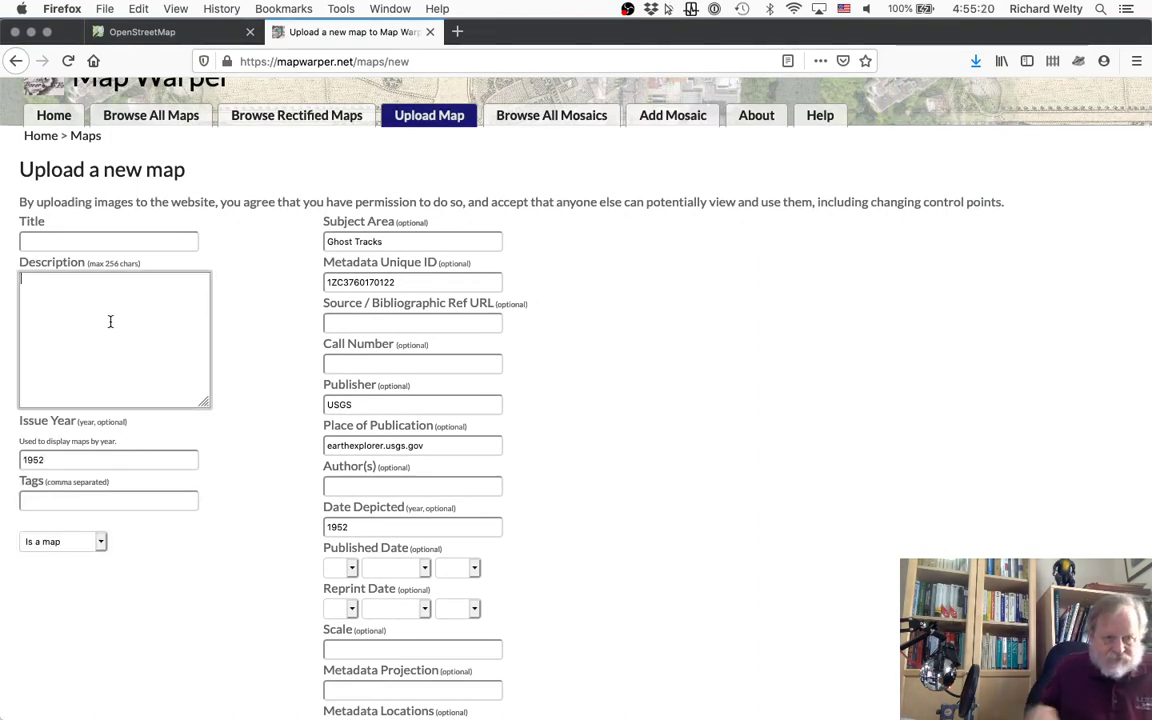
{"action": "type", "text": "aerial imagery which include"}
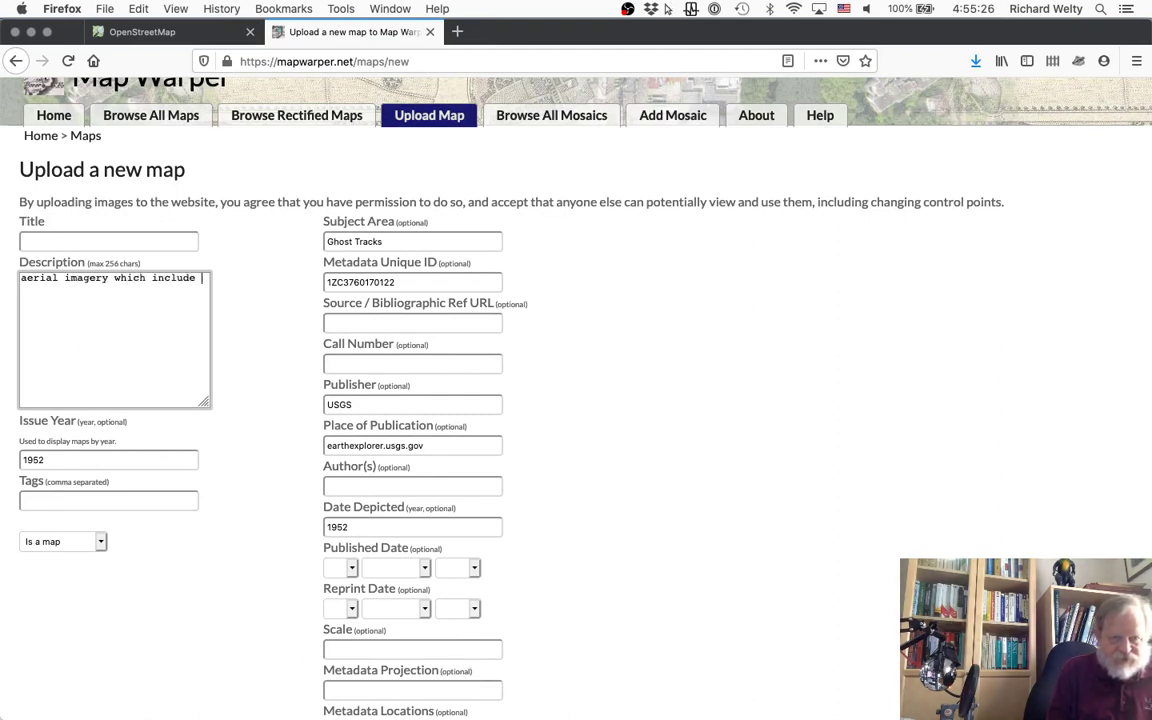
{"action": "type", "text": " clearvew"}
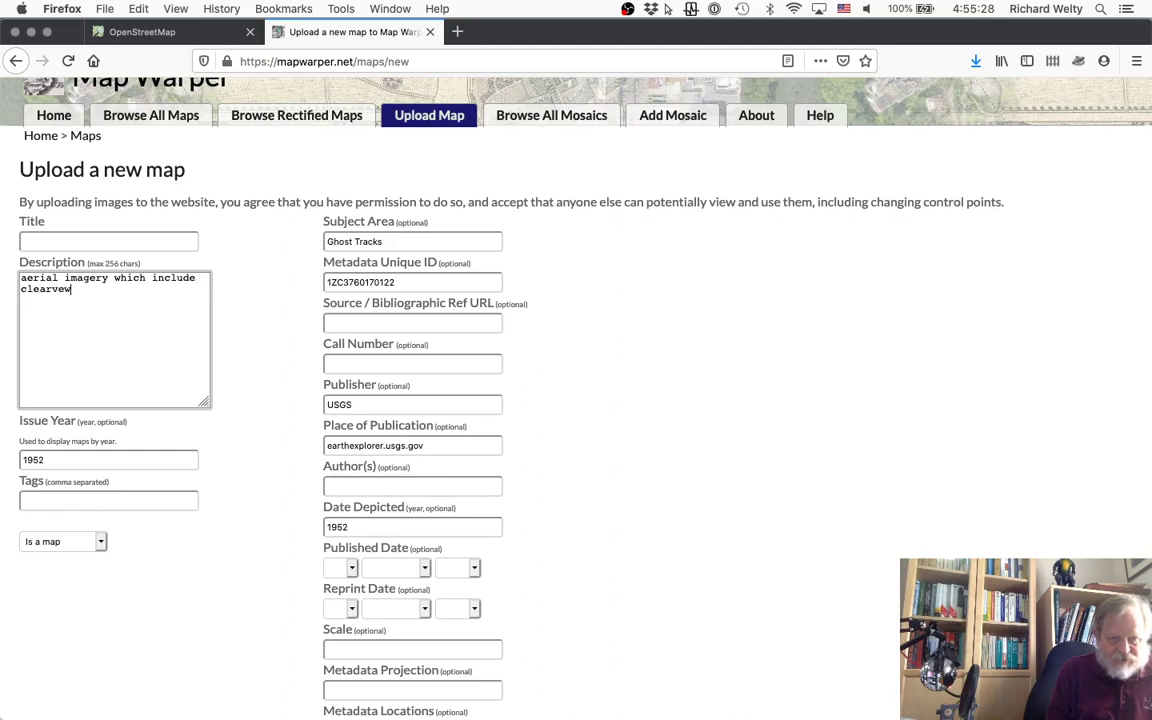
{"action": "key", "text": "BackSpace"}
{"action": "key", "text": "BackSpace"}
{"action": "type", "text": "iew speedway"}
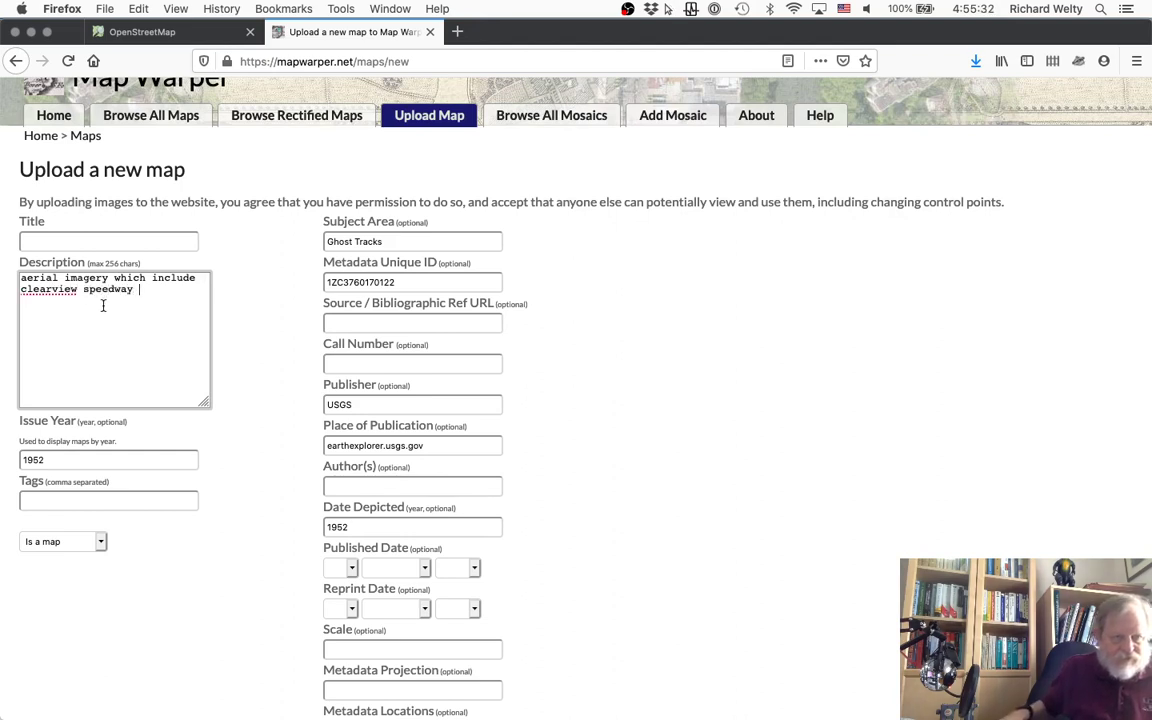
Title the map "South Westerlo NY 1952"
{"action": "left_click", "coordinate": [114, 241]}
{"action": "type", "text": "S"}
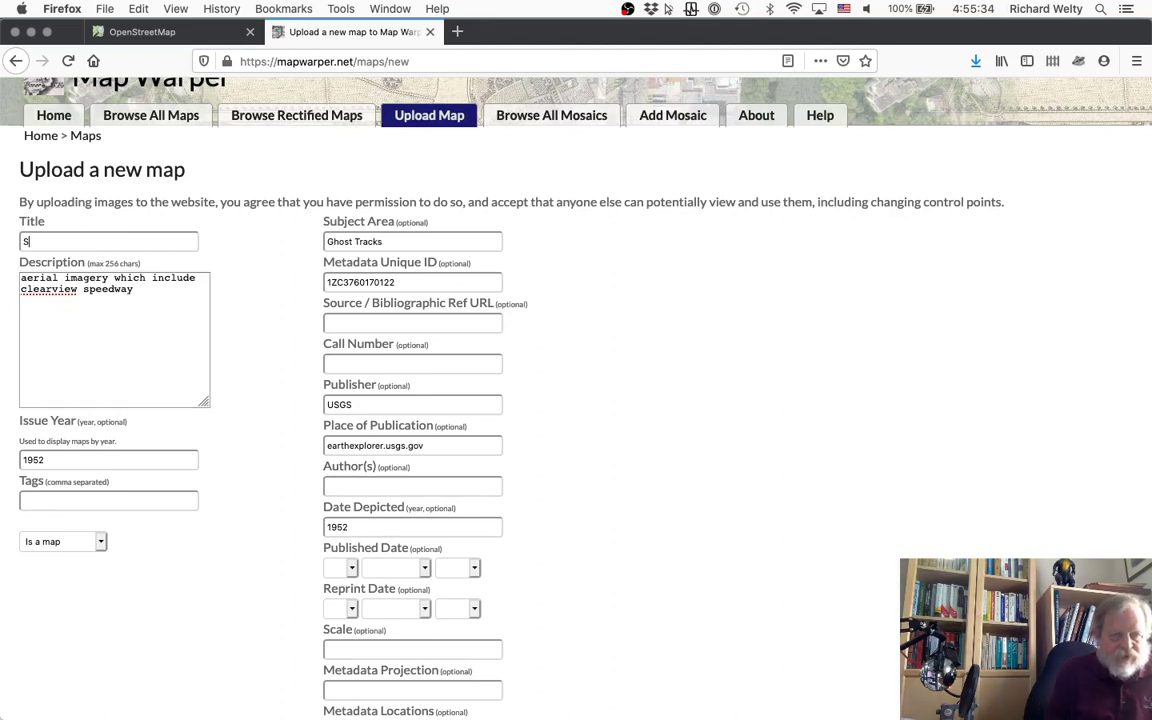
{"action": "type", "text": "outh"}
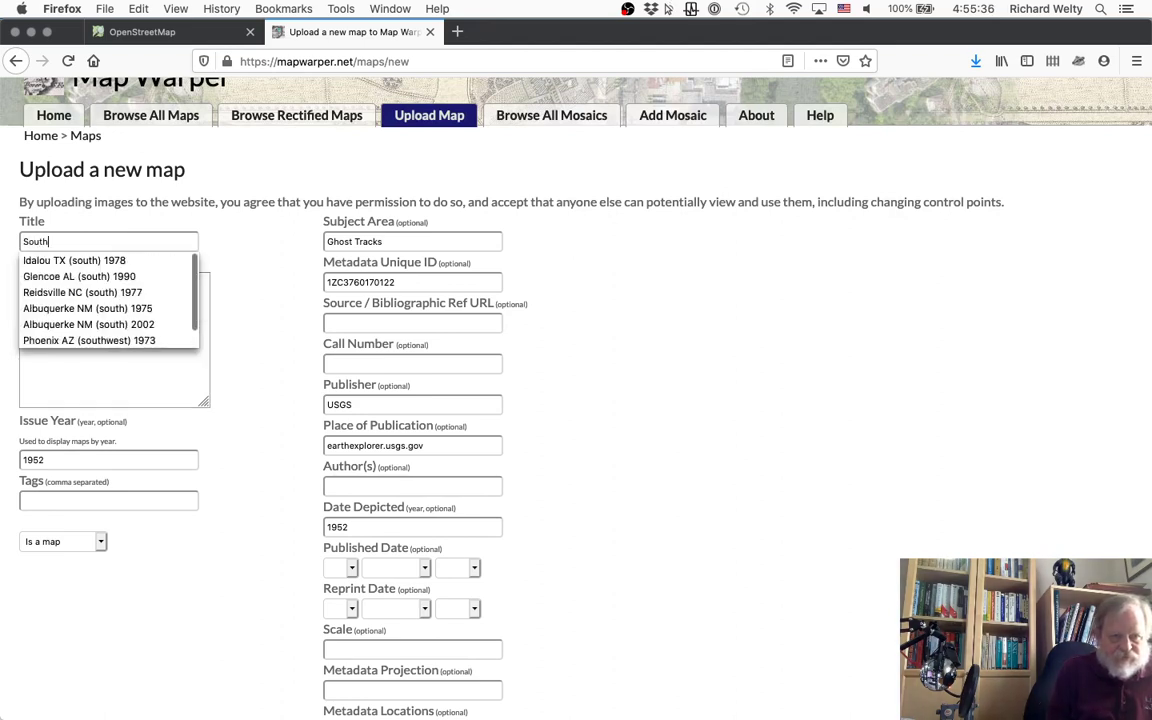
{"action": "type", "text": " Westerlo NY 1952"}
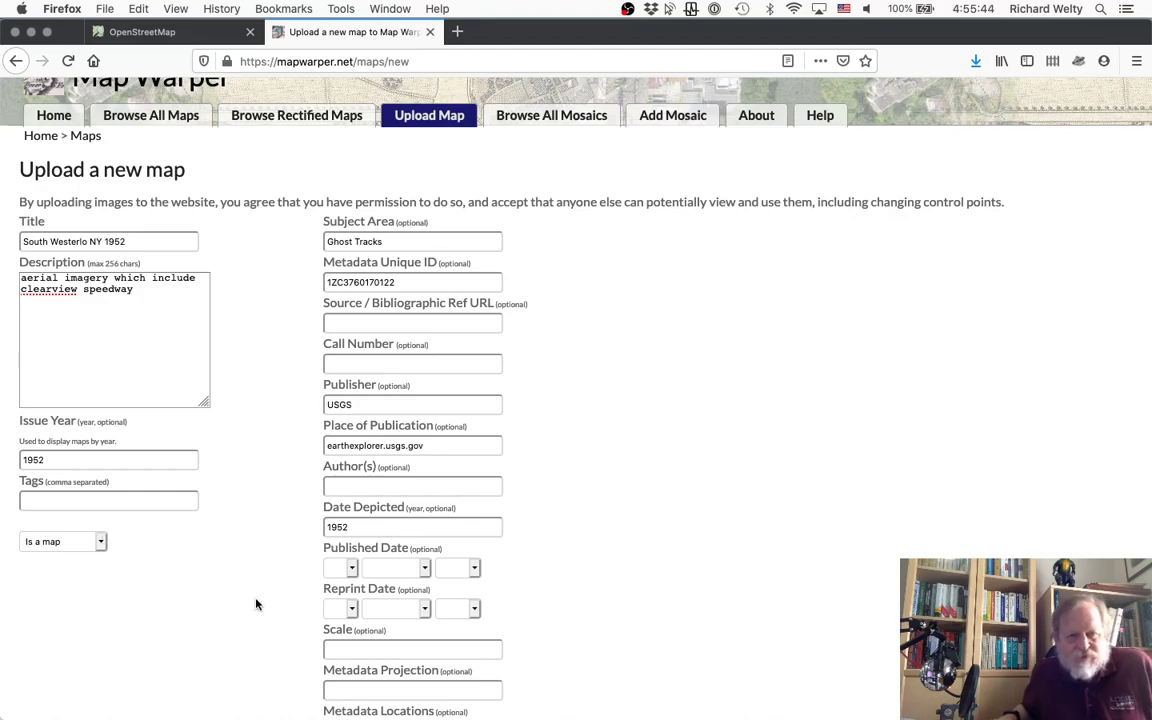
Check the completed upload form and create the map entry
{"action": "scroll", "coordinate": [256, 604], "scroll_direction": "down", "scroll_amount": 5}
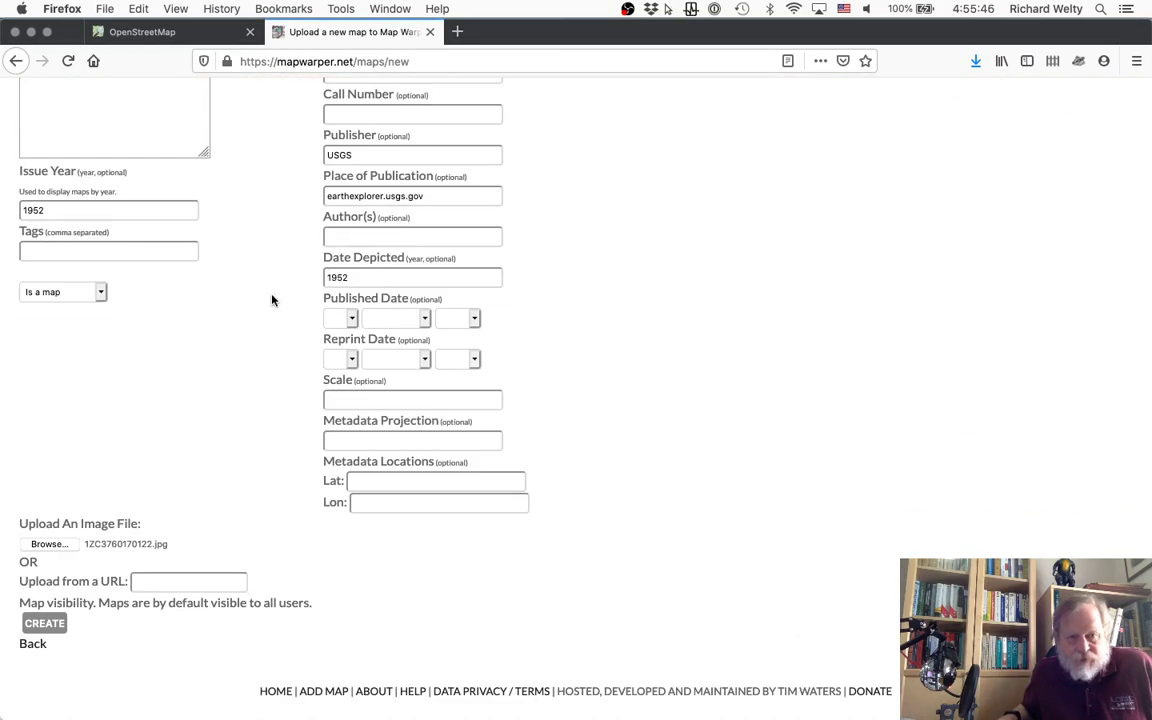
{"action": "scroll", "coordinate": [271, 300], "scroll_direction": "up", "scroll_amount": 6}
{"action": "scroll", "coordinate": [271, 300], "scroll_direction": "down", "scroll_amount": 6}
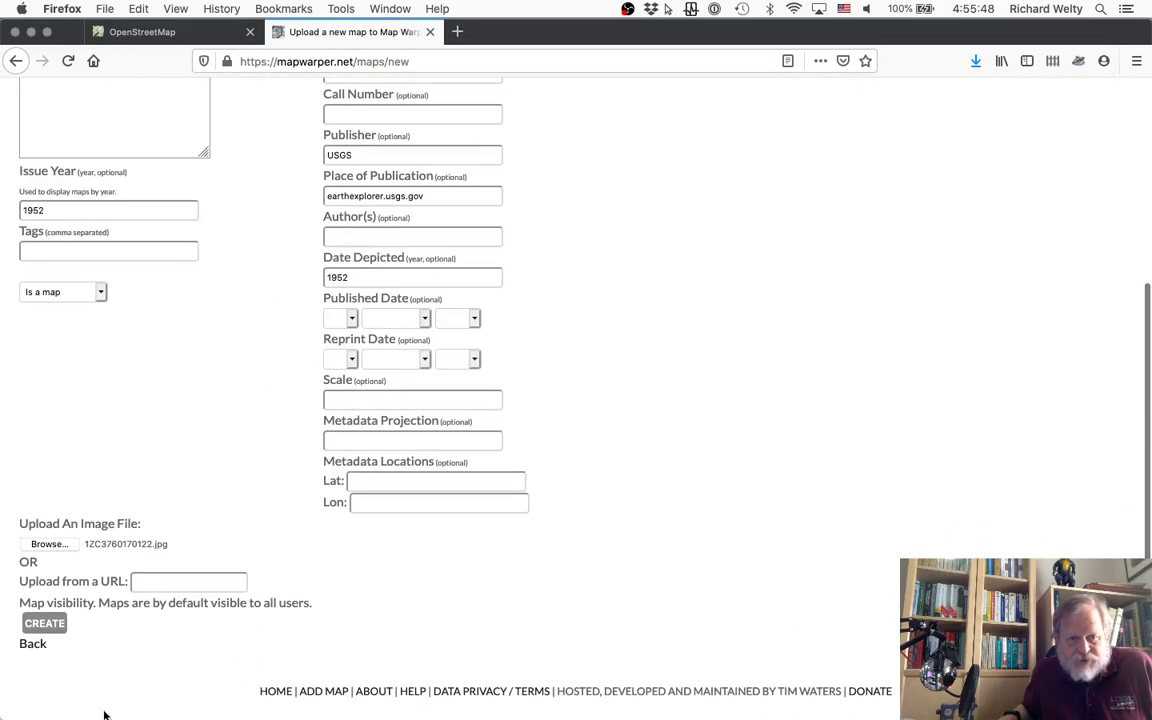
{"action": "left_click", "coordinate": [46, 624]}
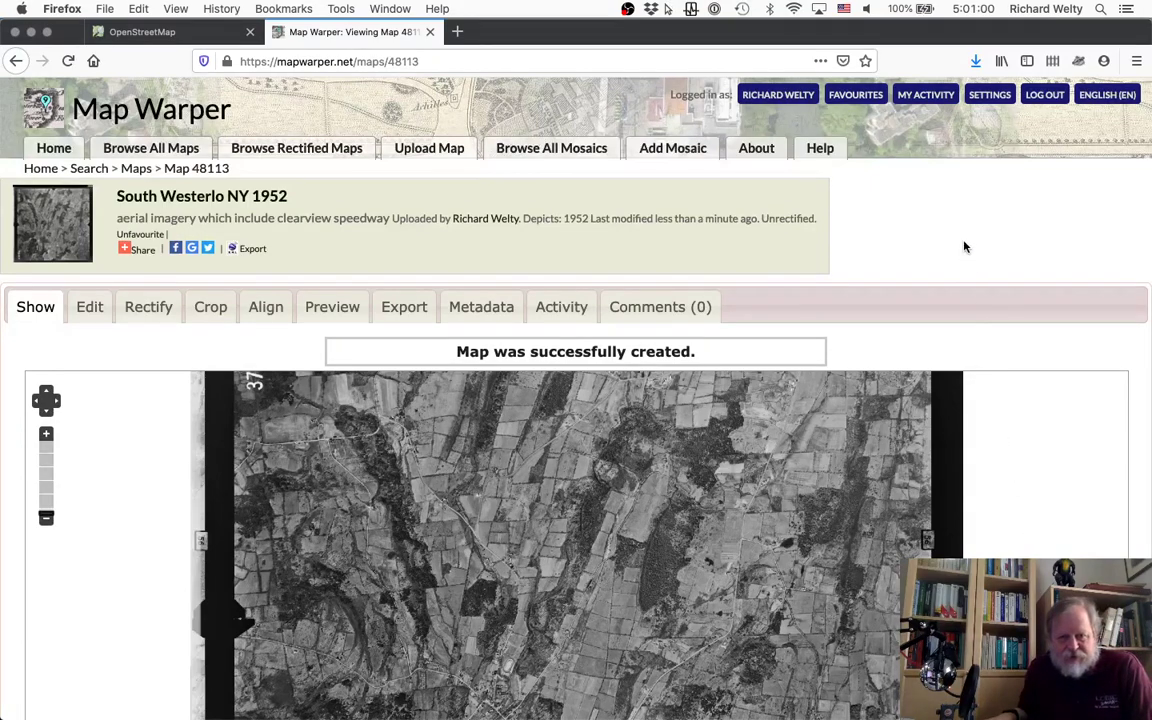
Look over the uploaded aerial photo and open its Rectify view beside the reference map
{"action": "scroll", "coordinate": [961, 247], "scroll_direction": "down", "scroll_amount": 3}
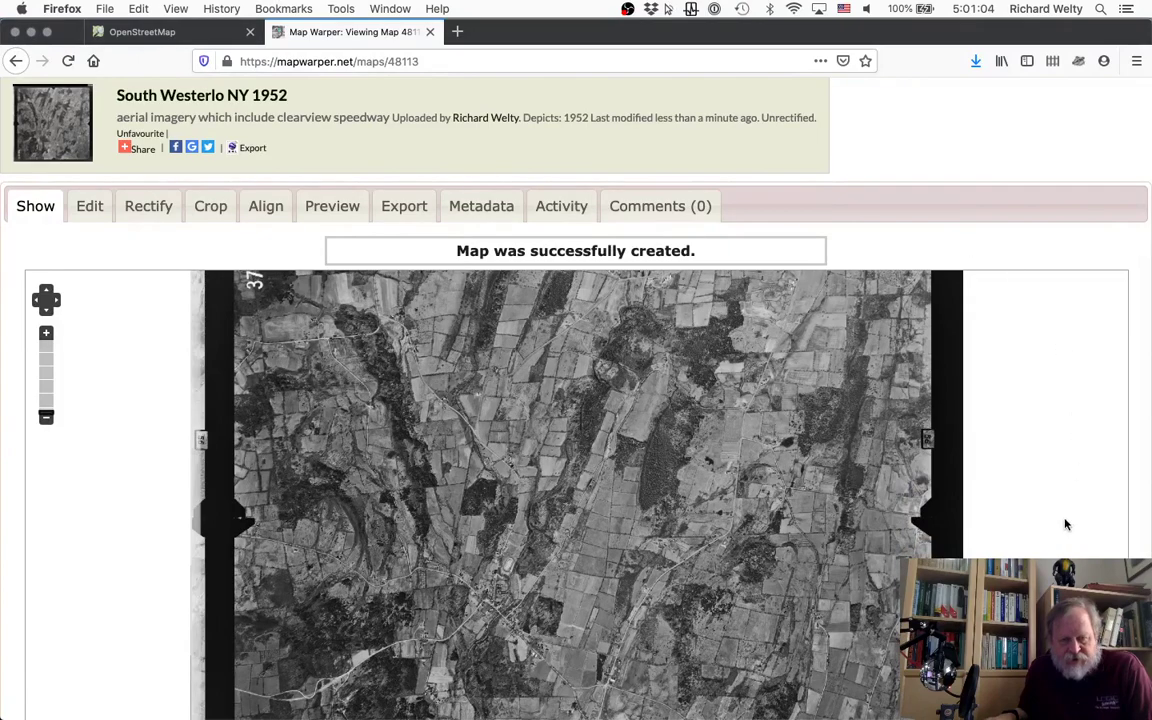
{"action": "scroll", "coordinate": [998, 157], "scroll_direction": "down", "scroll_amount": 2}
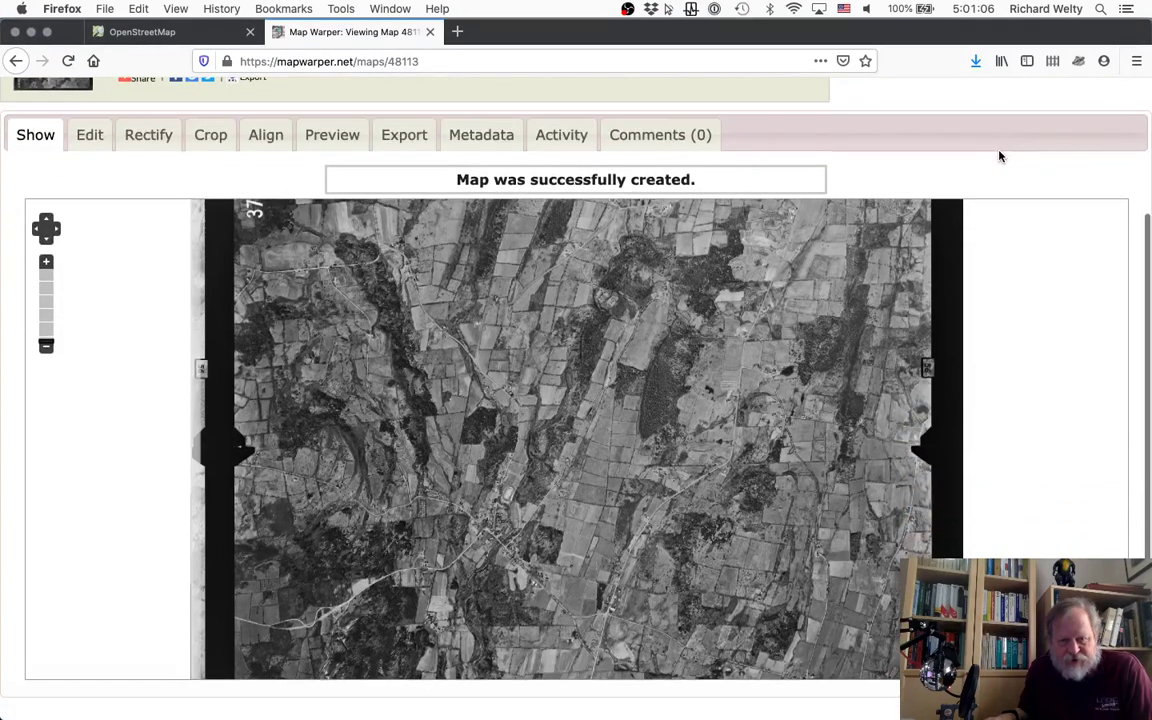
{"action": "left_click", "coordinate": [149, 140]}
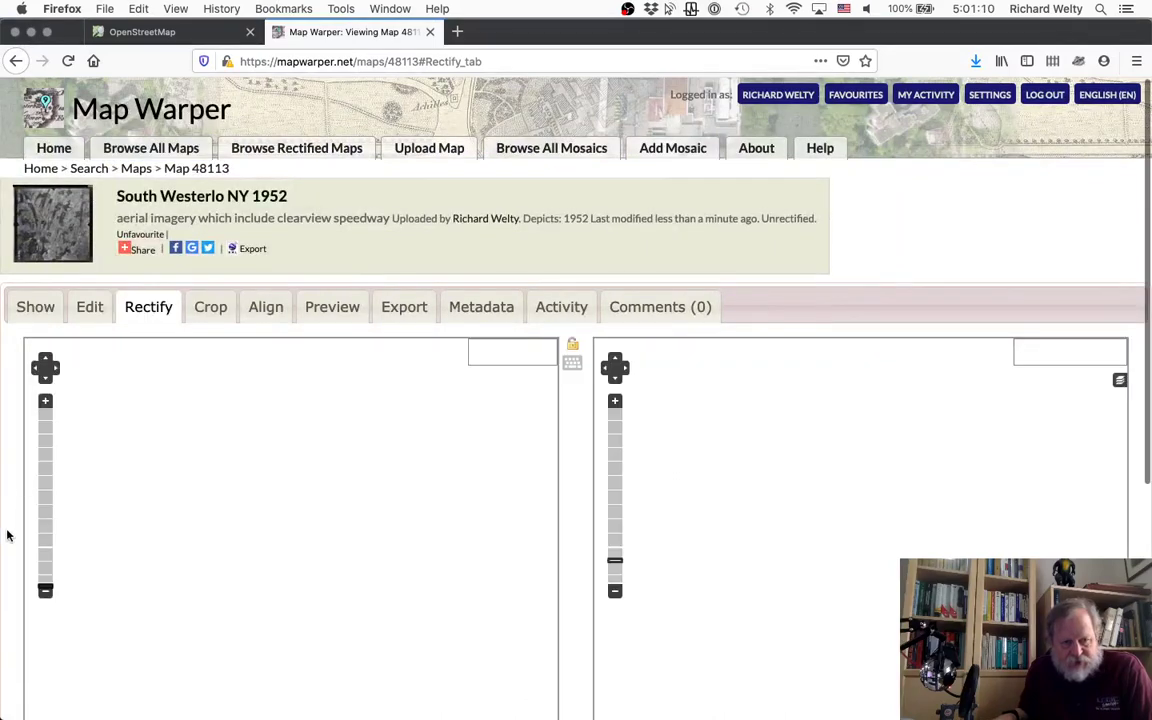
{"action": "scroll", "coordinate": [5, 570], "scroll_direction": "down", "scroll_amount": 4}
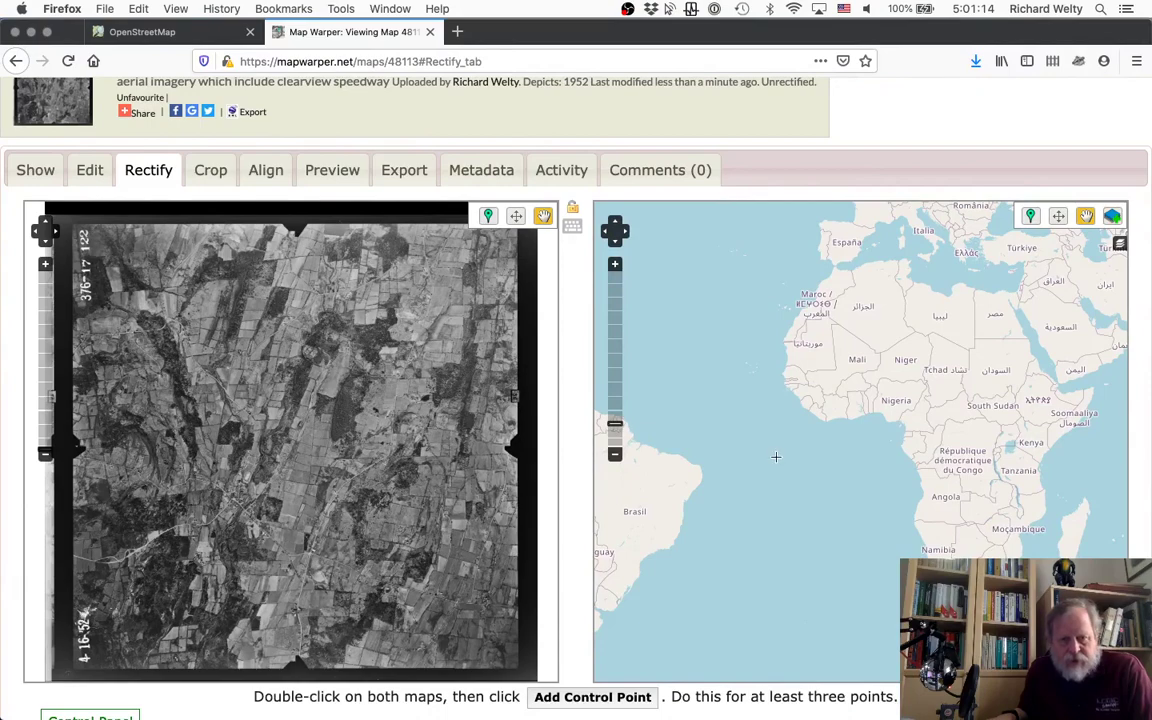
Locate the area southwest of Albany, New York, on the reference map
{"action": "left_click_drag", "start_coordinate": [686, 328], "coordinate": [996, 335]}
{"action": "left_click_drag", "start_coordinate": [781, 402], "coordinate": [881, 482]}
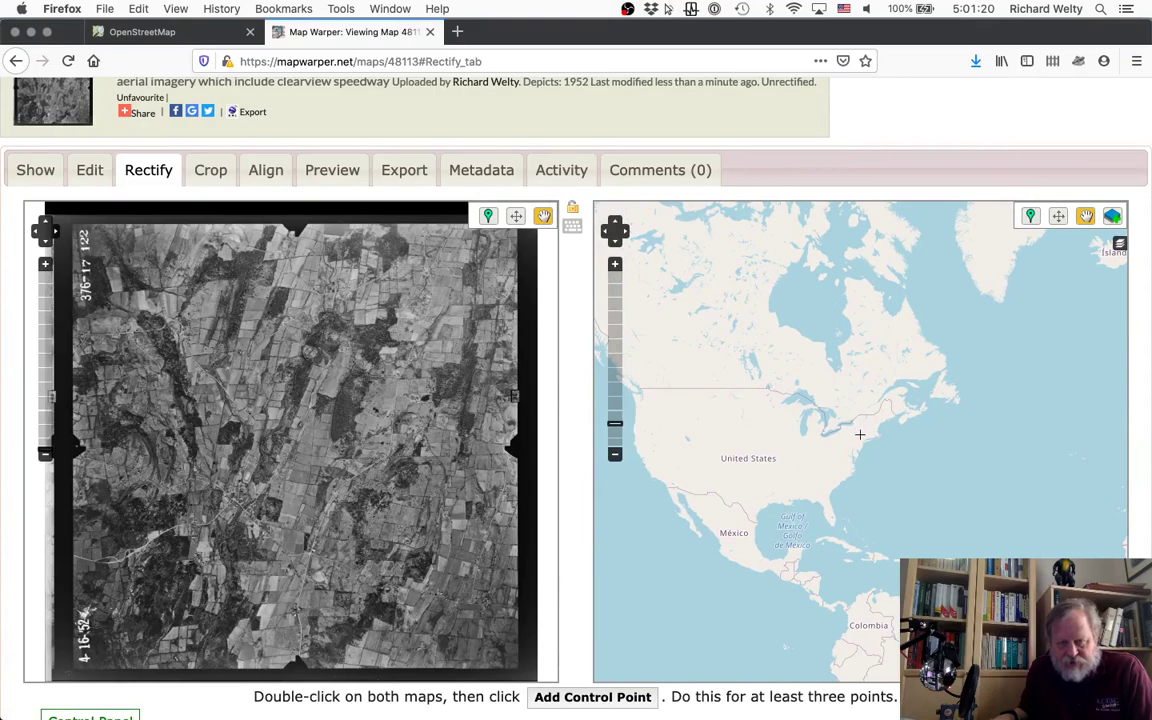
{"action": "scroll", "coordinate": [860, 434], "scroll_direction": "up", "scroll_amount": 4}
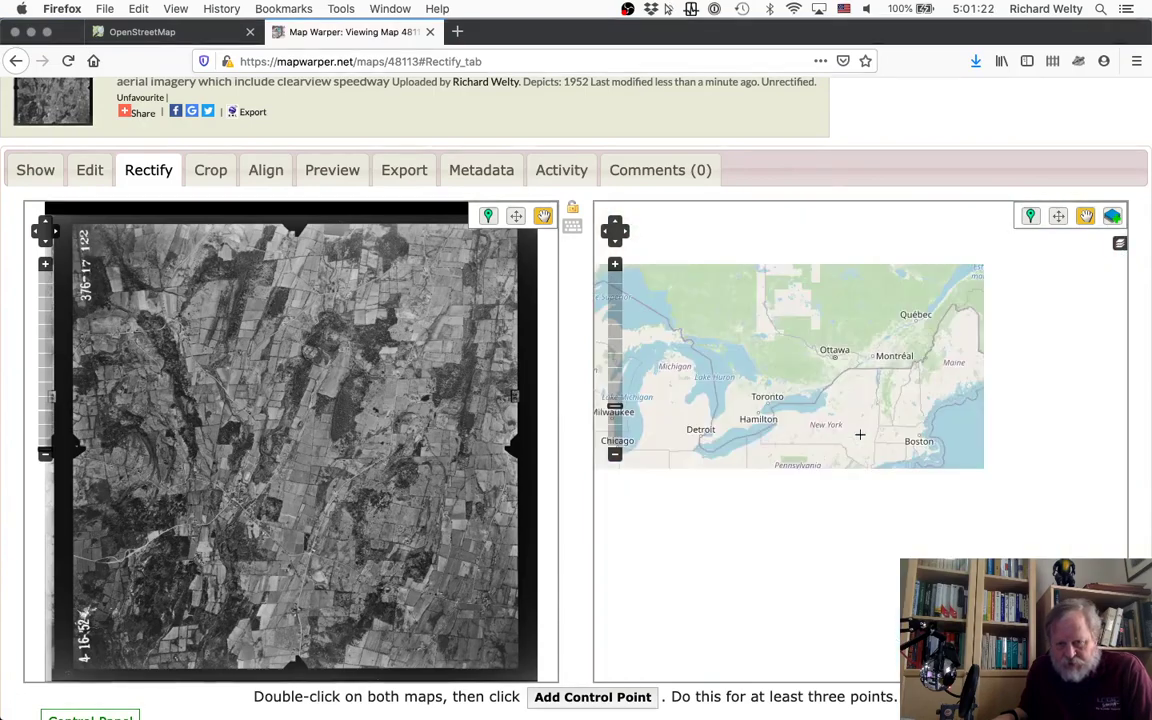
{"action": "scroll", "coordinate": [872, 430], "scroll_direction": "up", "scroll_amount": 1}
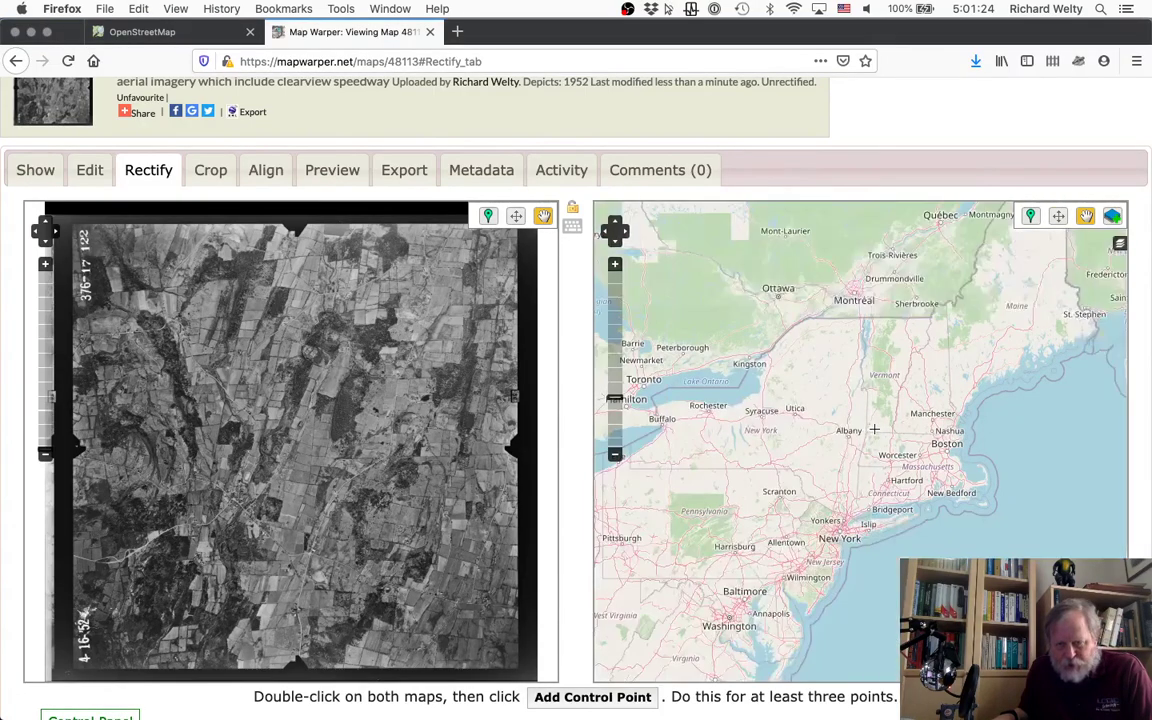
{"action": "scroll", "coordinate": [847, 442], "scroll_direction": "up", "scroll_amount": 1}
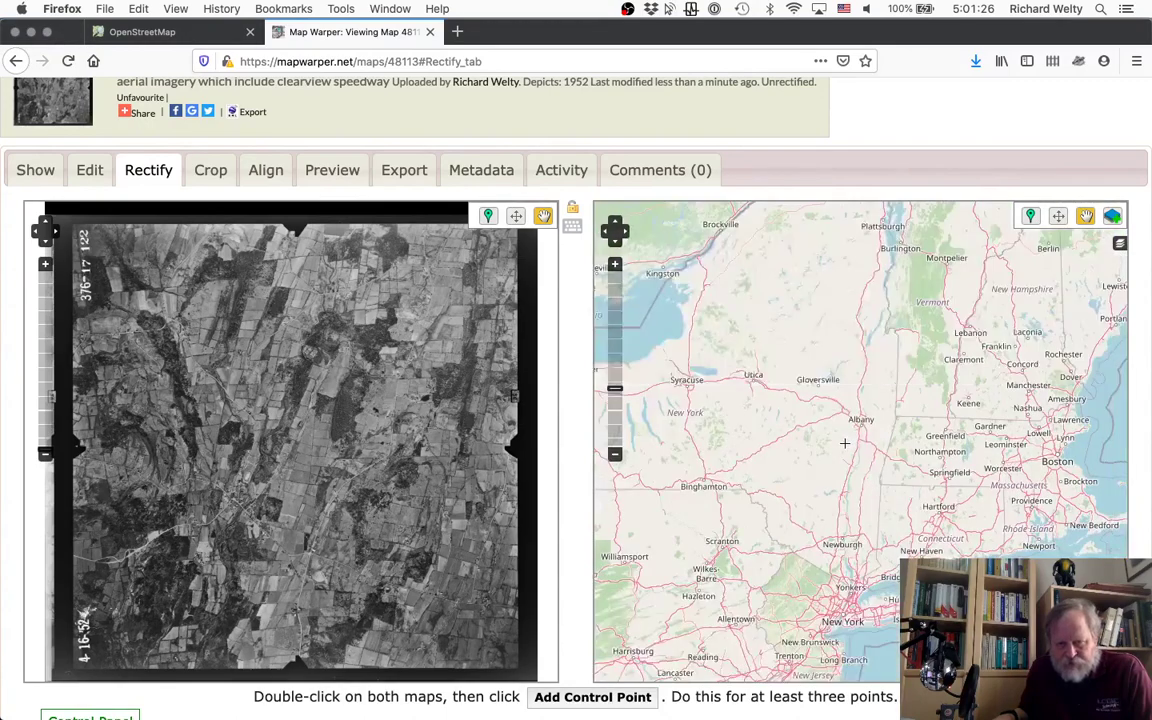
{"action": "scroll", "coordinate": [853, 440], "scroll_direction": "up", "scroll_amount": 1}
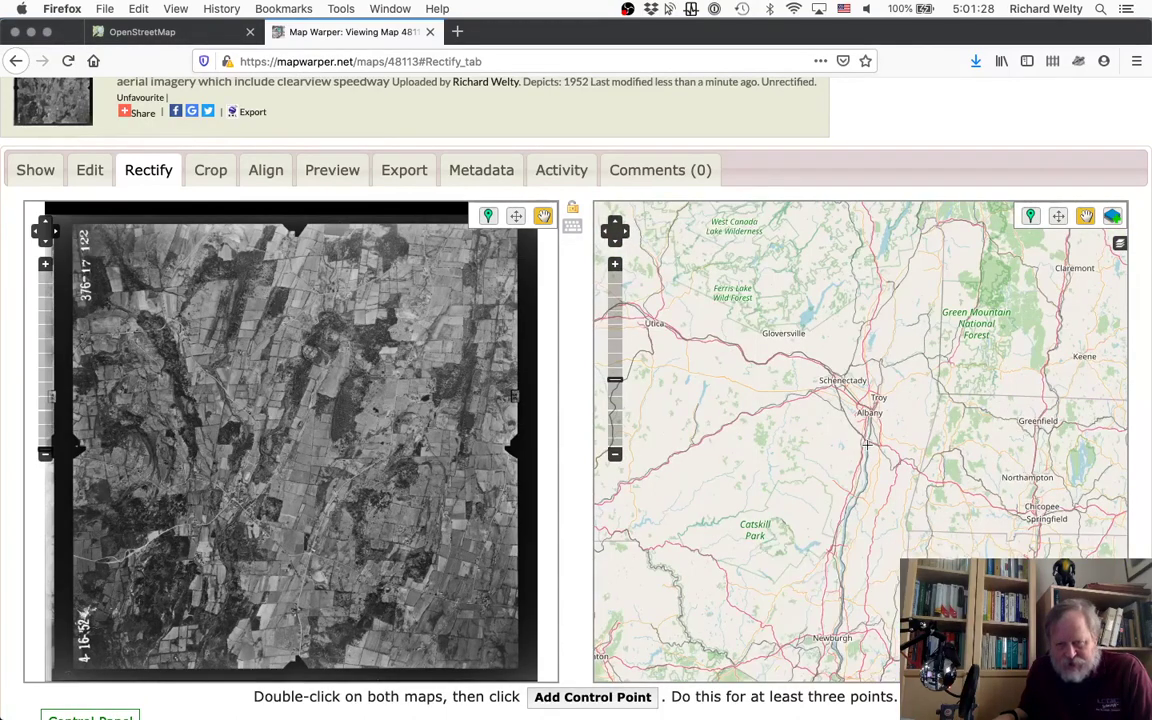
{"action": "scroll", "coordinate": [867, 444], "scroll_direction": "up", "scroll_amount": 1}
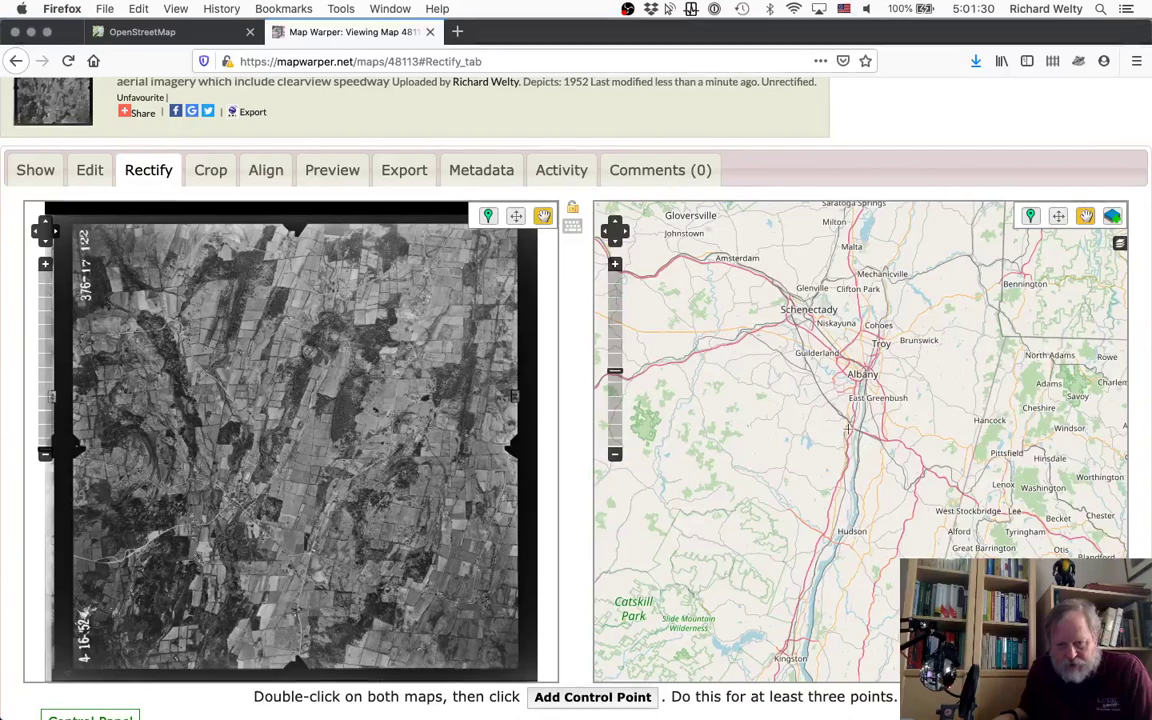
{"action": "scroll", "coordinate": [817, 423], "scroll_direction": "up", "scroll_amount": 1}
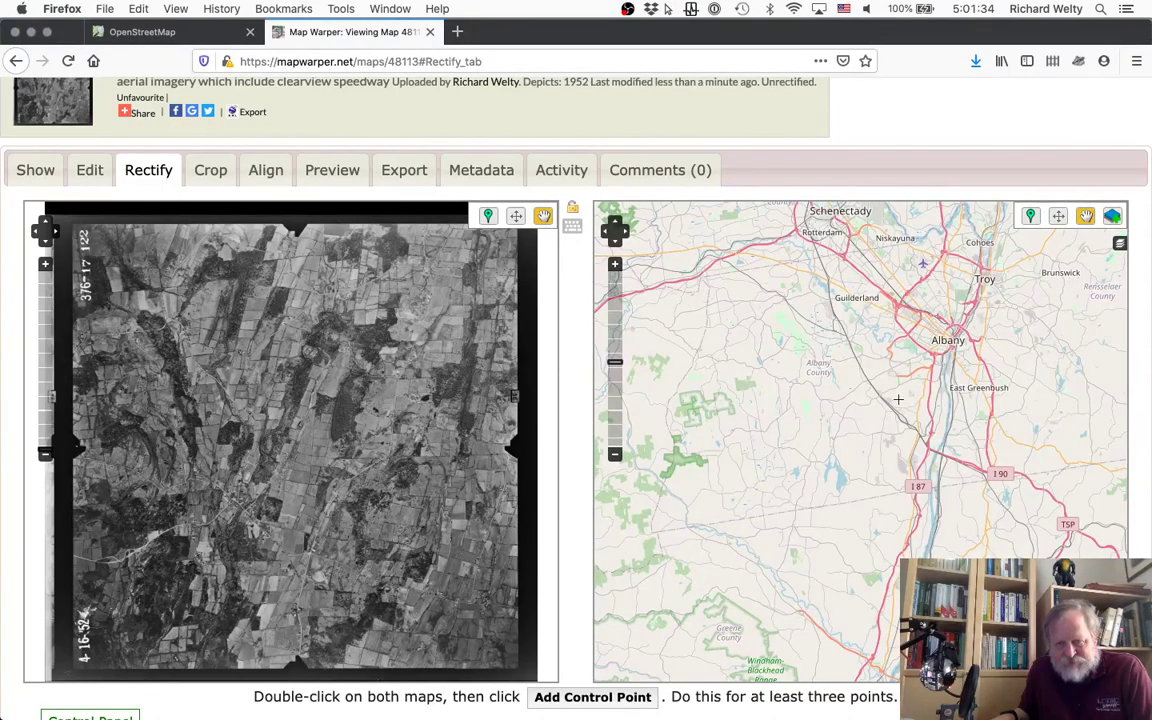
{"action": "scroll", "coordinate": [898, 399], "scroll_direction": "up", "scroll_amount": 1}
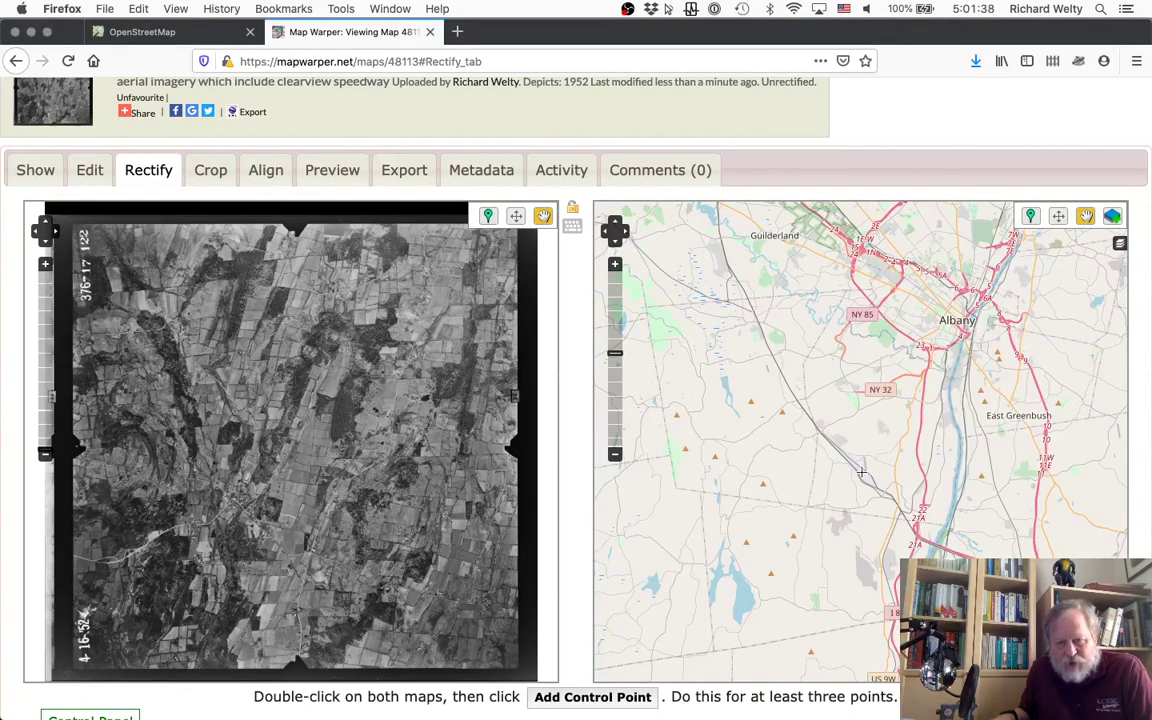
{"action": "scroll", "coordinate": [845, 409], "scroll_direction": "up", "scroll_amount": 1}
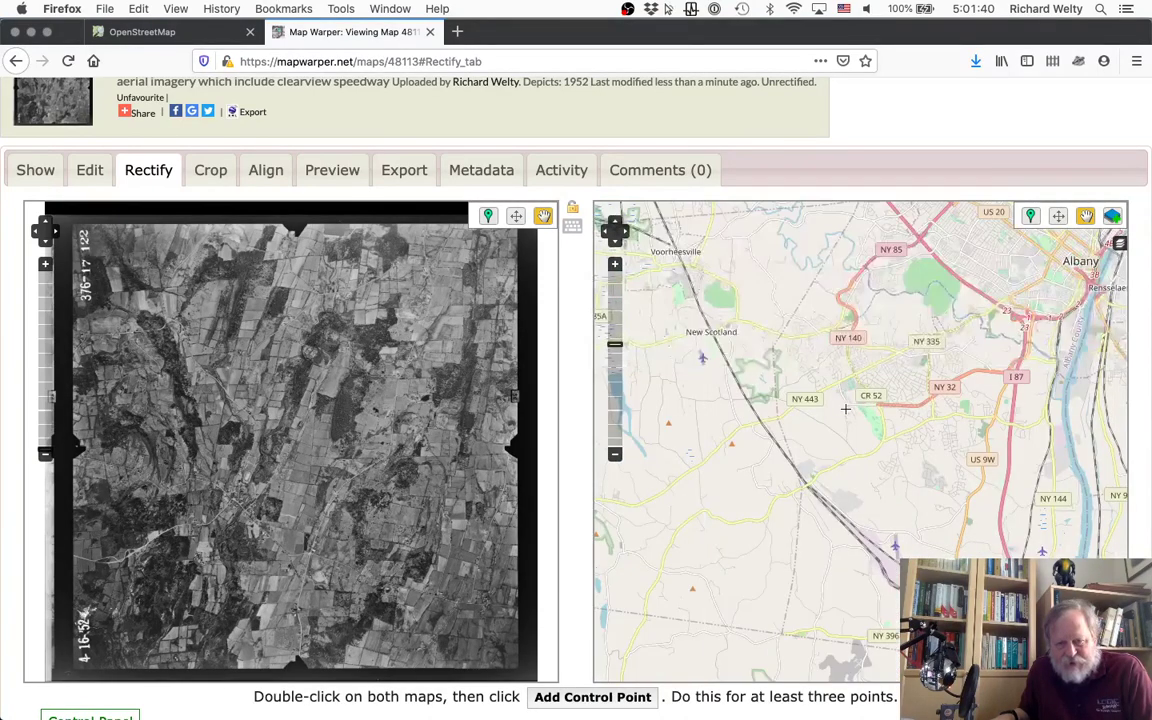
Find South Westerlo on the reference map, close enough to examine the County Route 401, 403 and 405 junctions
{"action": "left_click_drag", "start_coordinate": [701, 494], "coordinate": [895, 509]}
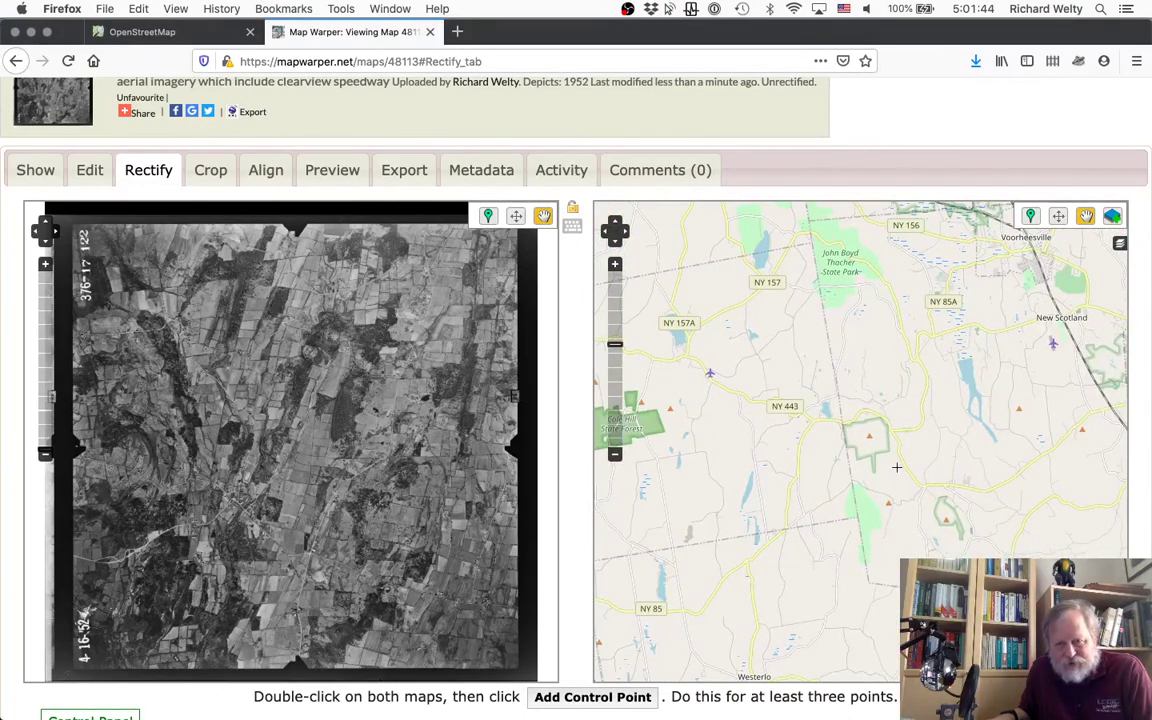
{"action": "scroll", "coordinate": [896, 467], "scroll_direction": "up", "scroll_amount": 1}
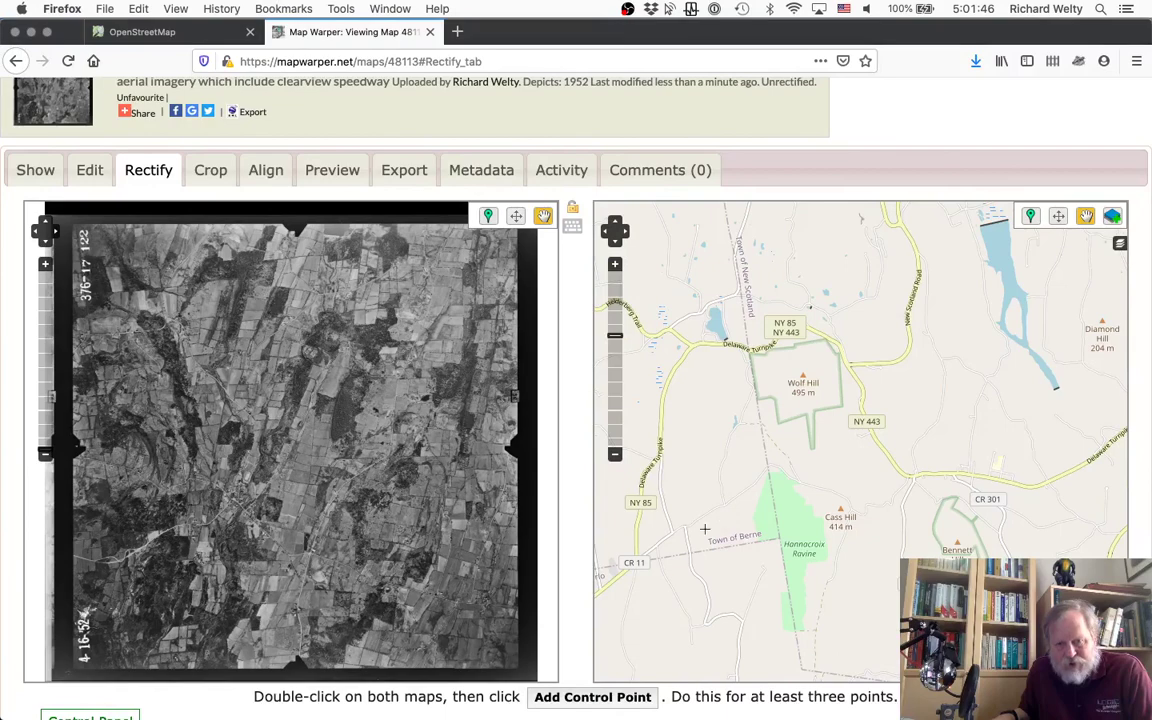
{"action": "left_click_drag", "start_coordinate": [982, 597], "coordinate": [1012, 343]}
{"action": "left_click_drag", "start_coordinate": [856, 511], "coordinate": [932, 343]}
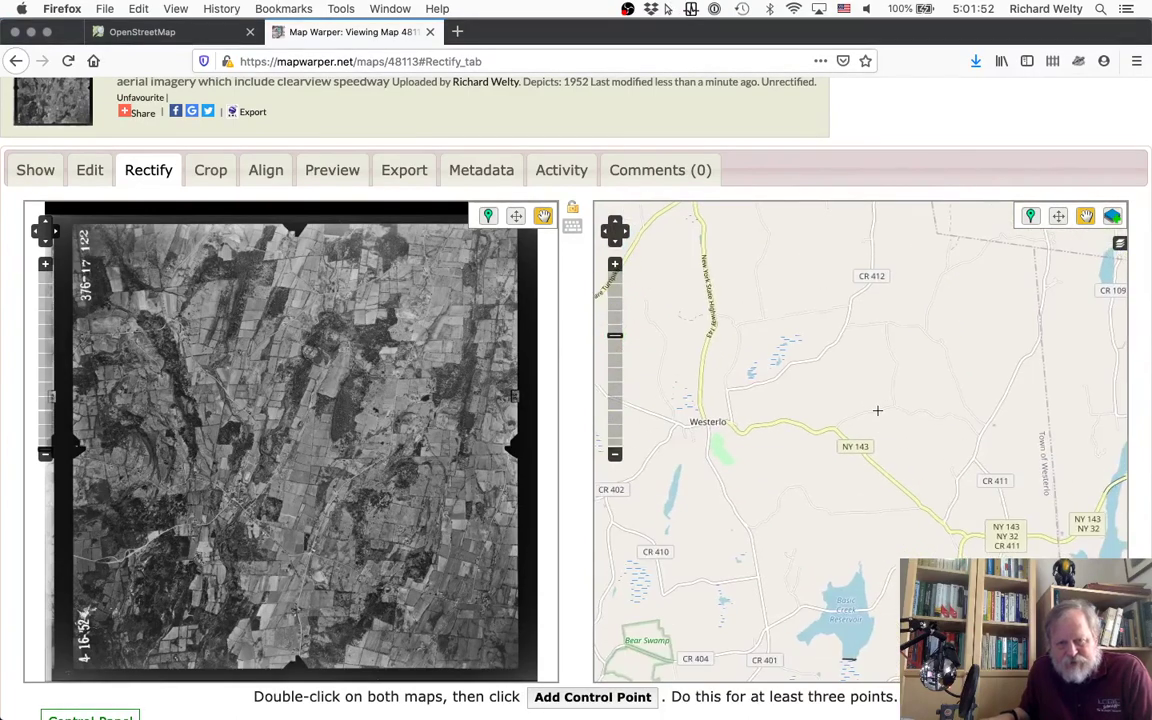
{"action": "left_click_drag", "start_coordinate": [661, 652], "coordinate": [776, 503]}
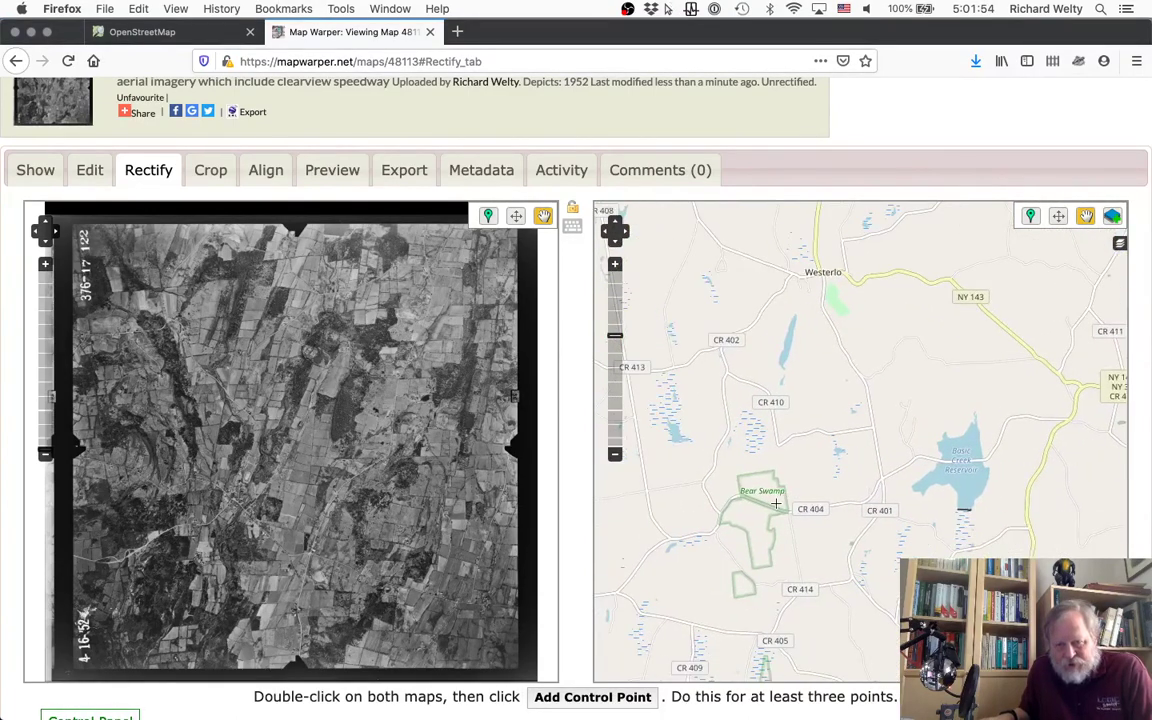
{"action": "left_click_drag", "start_coordinate": [824, 588], "coordinate": [806, 409]}
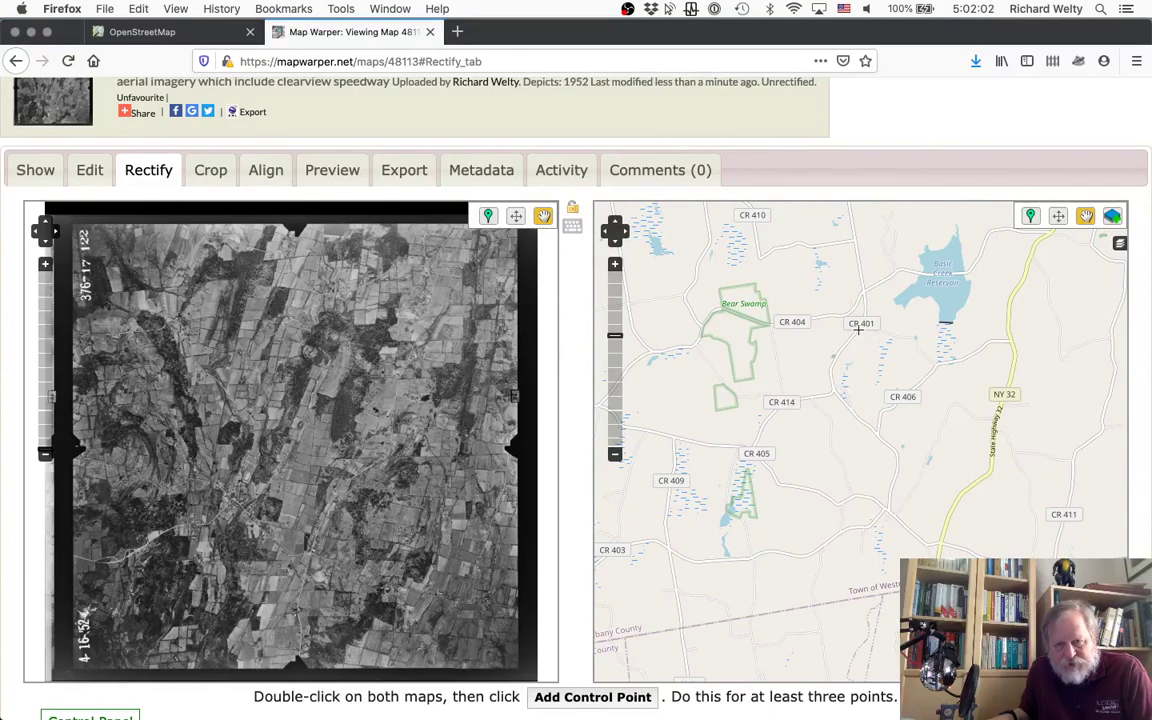
{"action": "scroll", "coordinate": [858, 329], "scroll_direction": "up", "scroll_amount": 1}
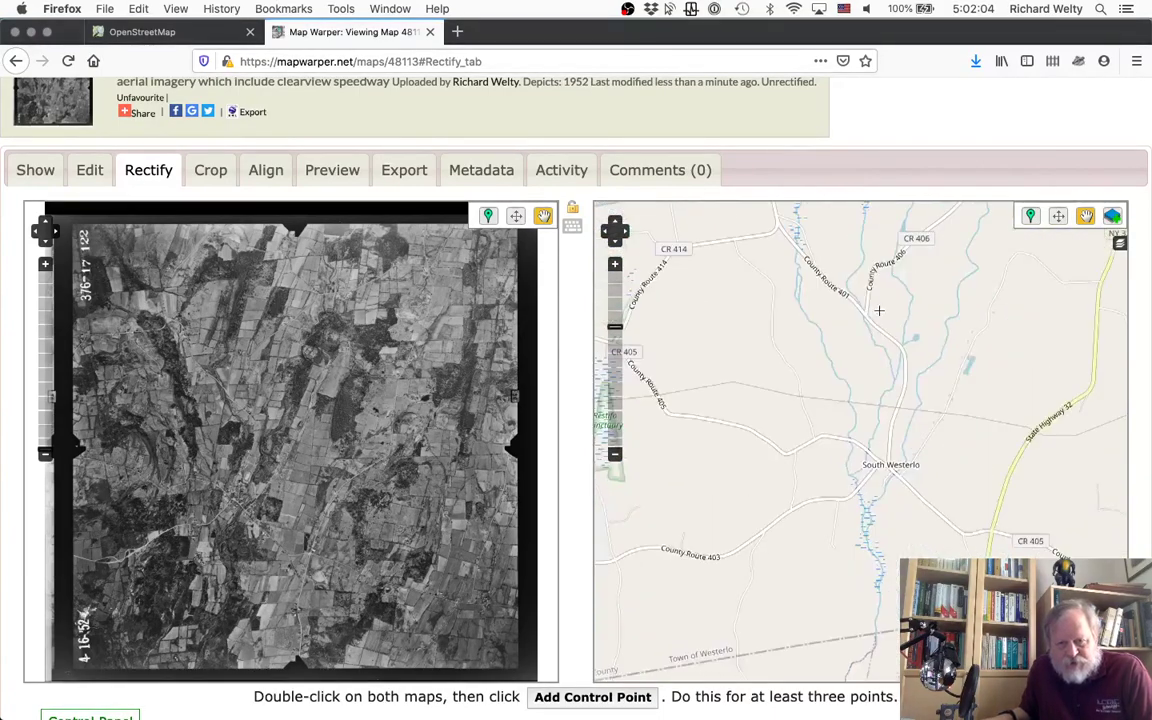
{"action": "left_click_drag", "start_coordinate": [888, 539], "coordinate": [828, 517]}
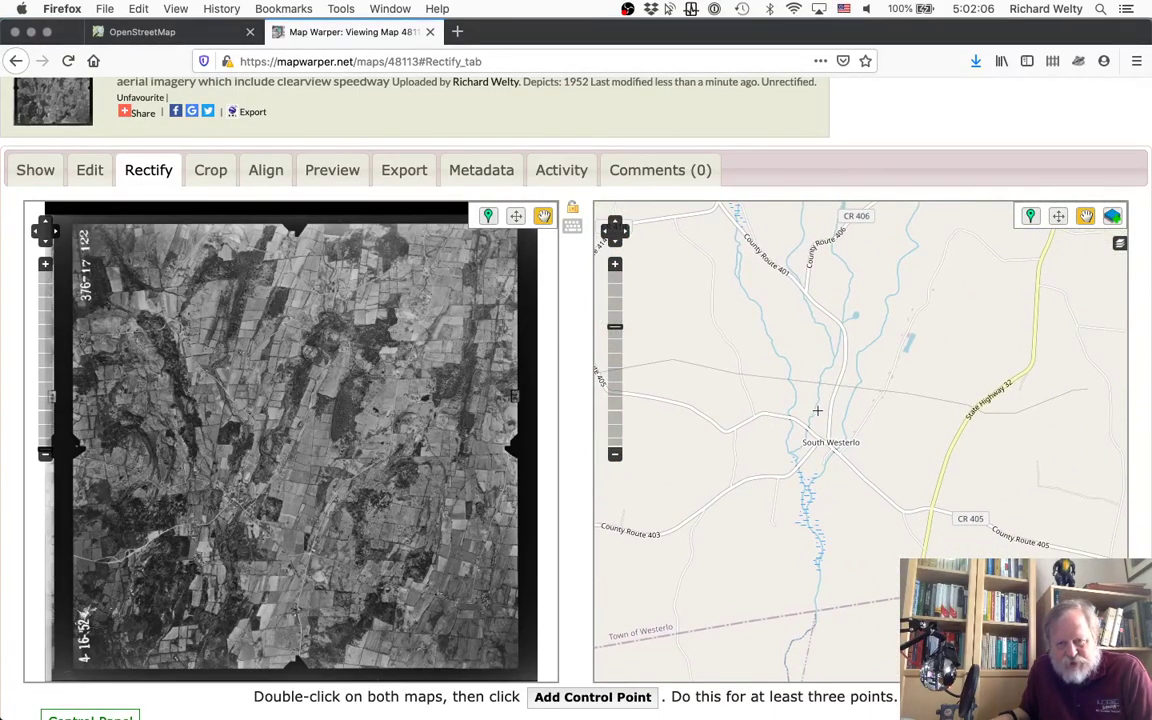
{"action": "scroll", "coordinate": [824, 458], "scroll_direction": "up", "scroll_amount": 1}
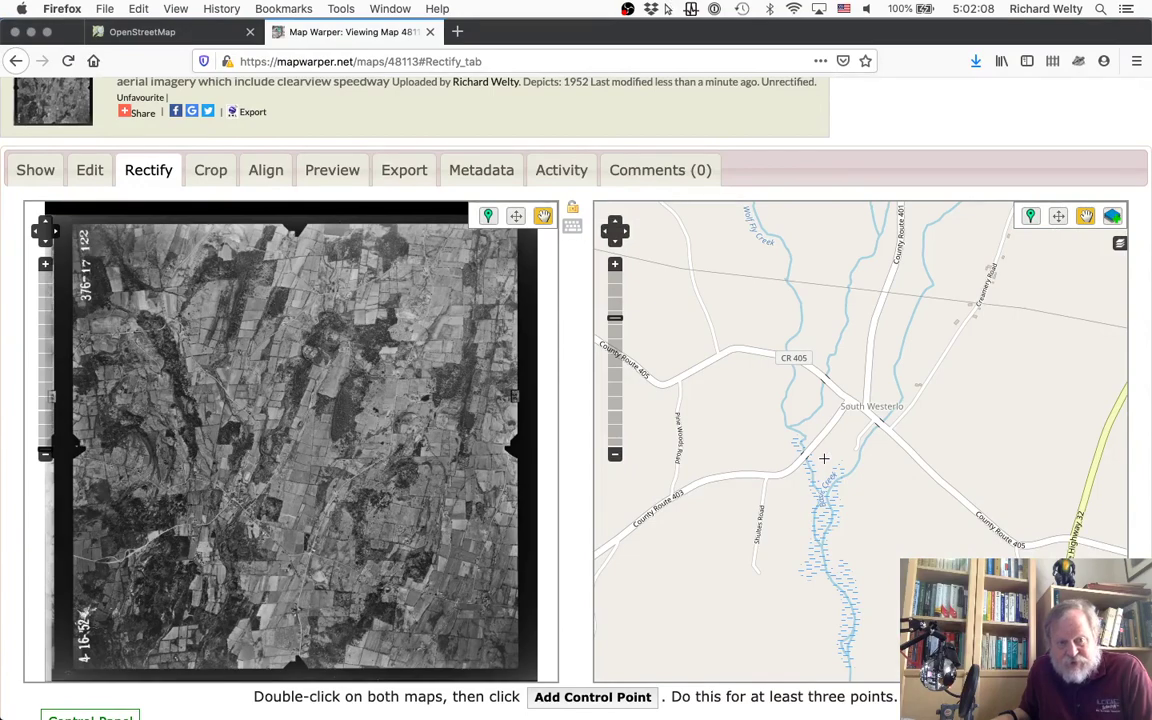
{"action": "scroll", "coordinate": [843, 419], "scroll_direction": "up", "scroll_amount": 1}
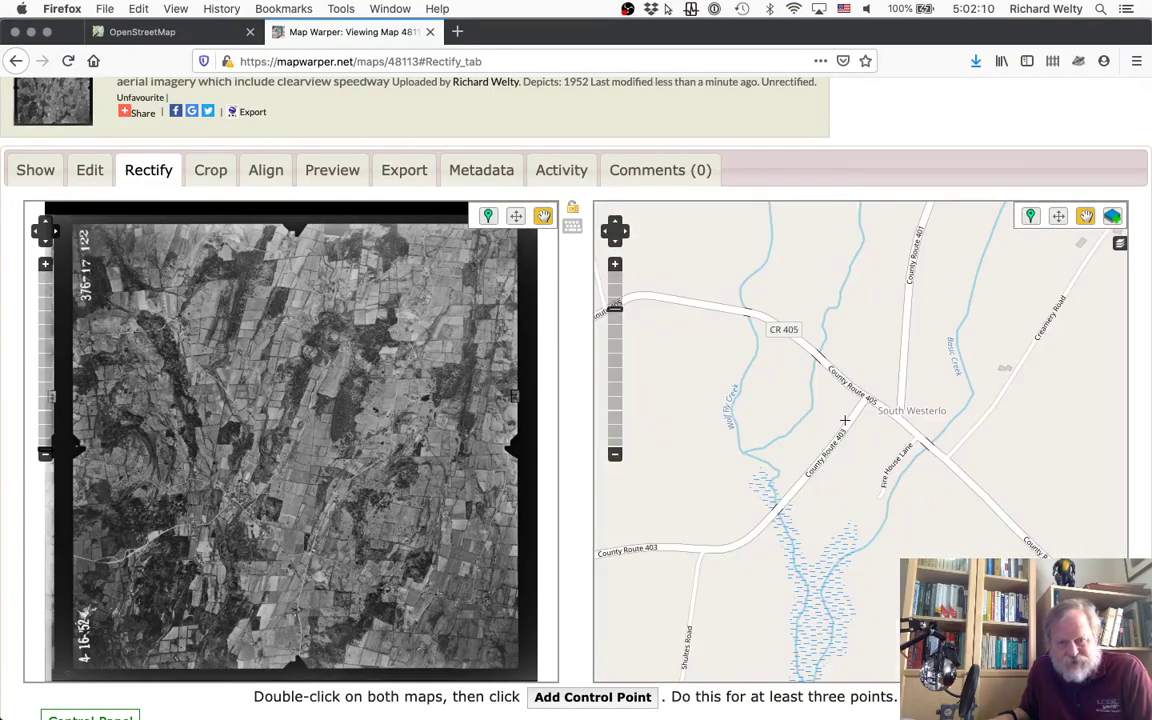
{"action": "left_click_drag", "start_coordinate": [919, 345], "coordinate": [880, 388]}
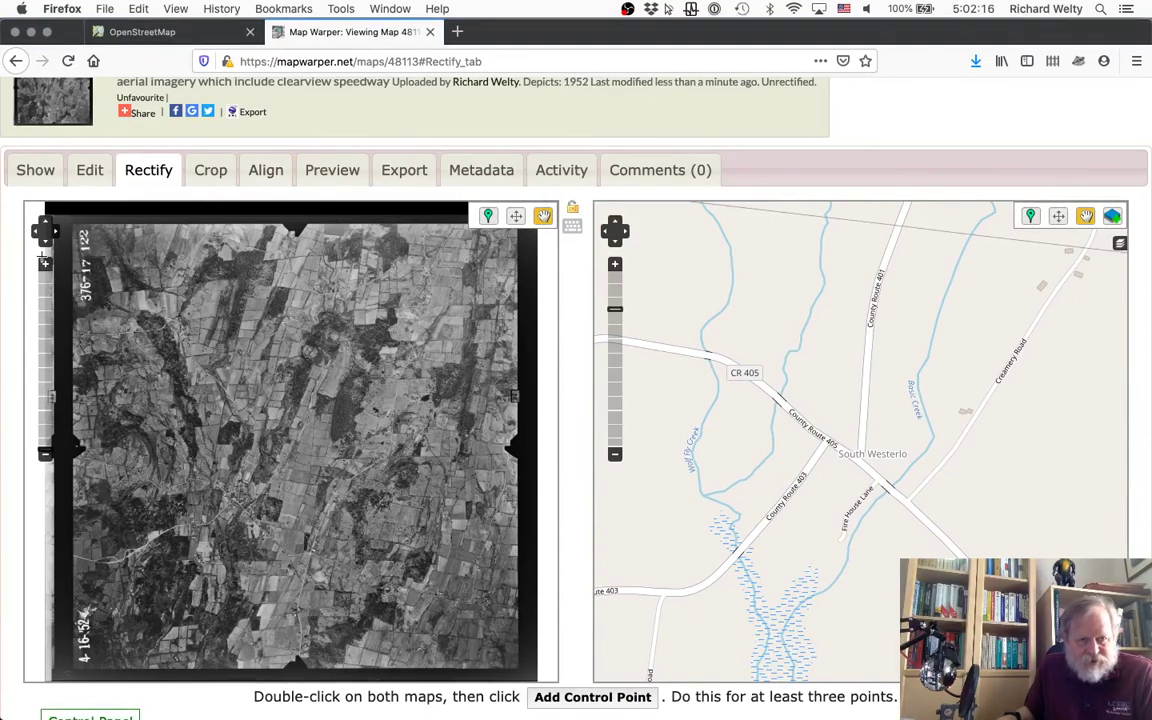
Find the South Westerlo crossroads on the aerial photo and compare its road junctions with the reference map
{"action": "left_click", "coordinate": [44, 264]}
{"action": "left_click", "coordinate": [44, 264]}
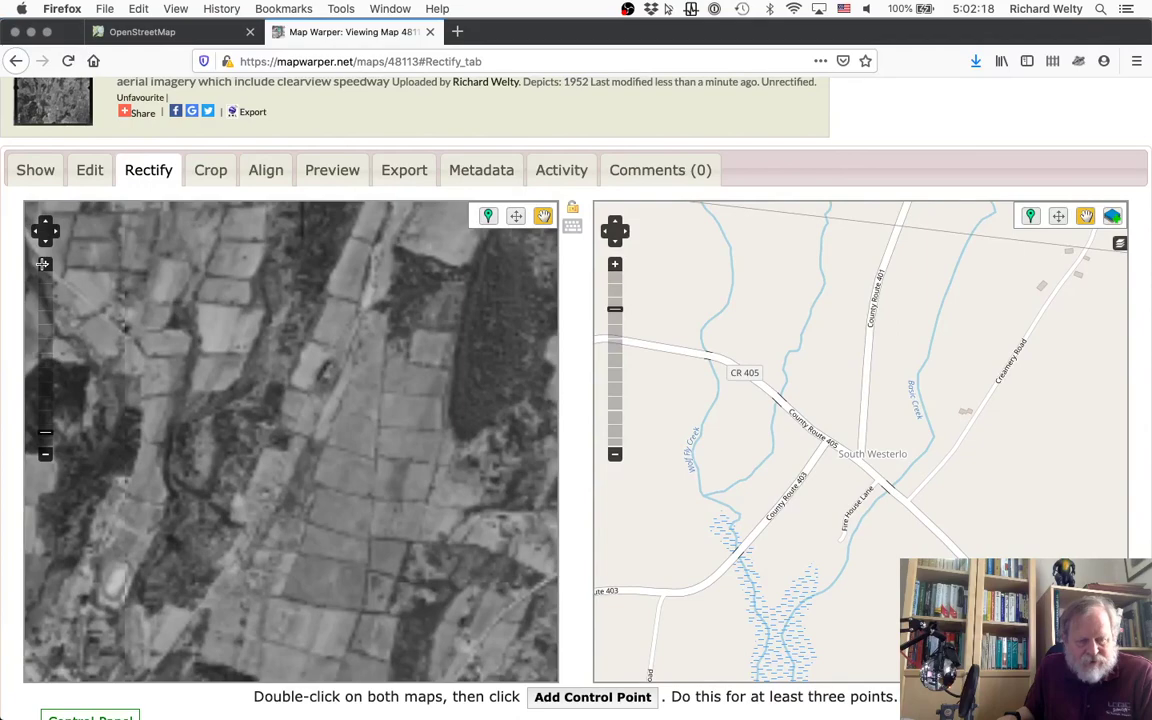
{"action": "scroll", "coordinate": [469, 340], "scroll_direction": "down", "scroll_amount": 2}
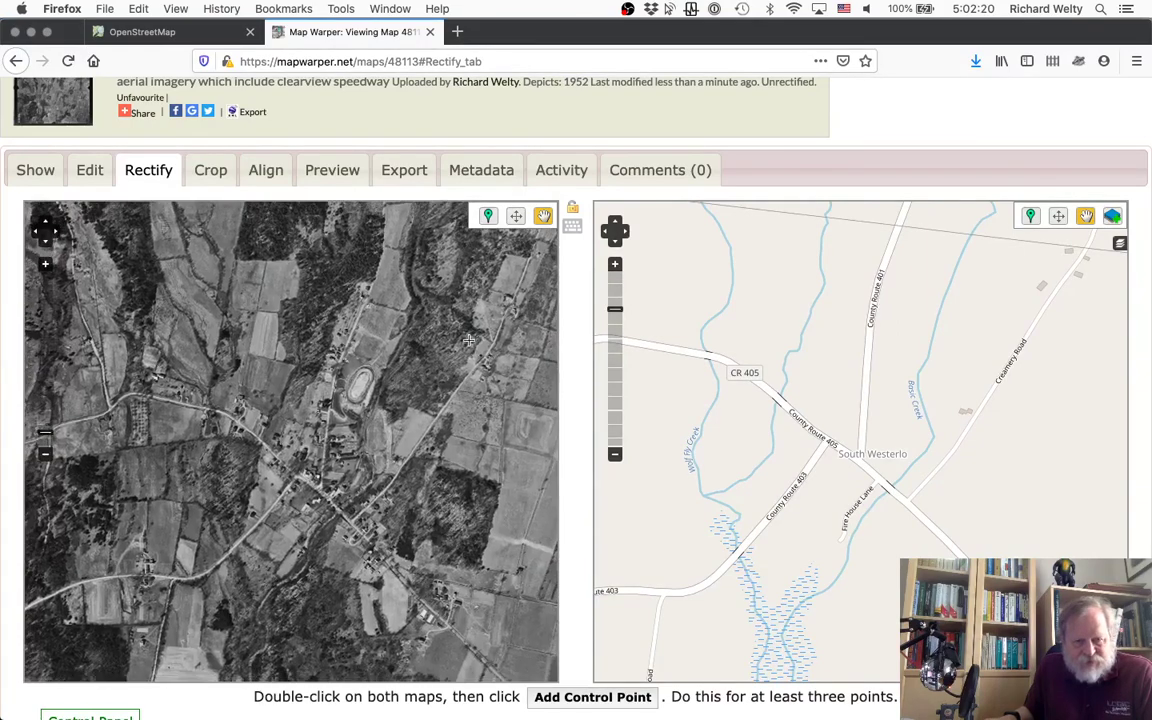
{"action": "left_click_drag", "start_coordinate": [293, 435], "coordinate": [319, 423]}
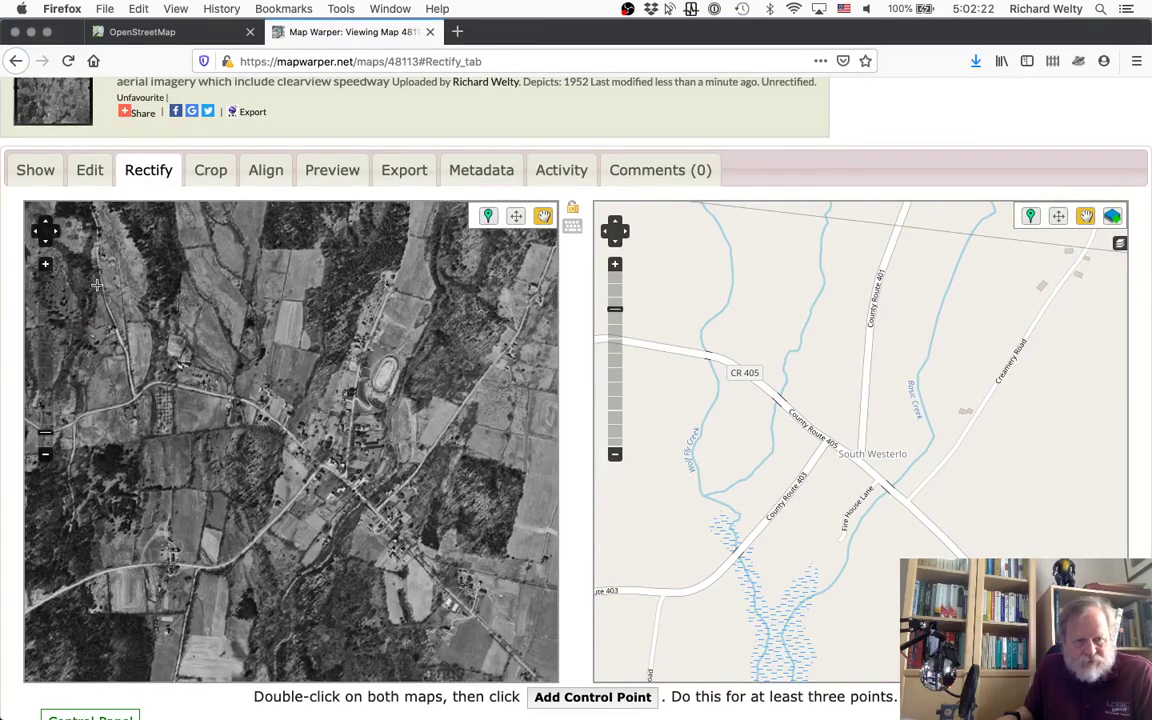
{"action": "left_click", "coordinate": [44, 264]}
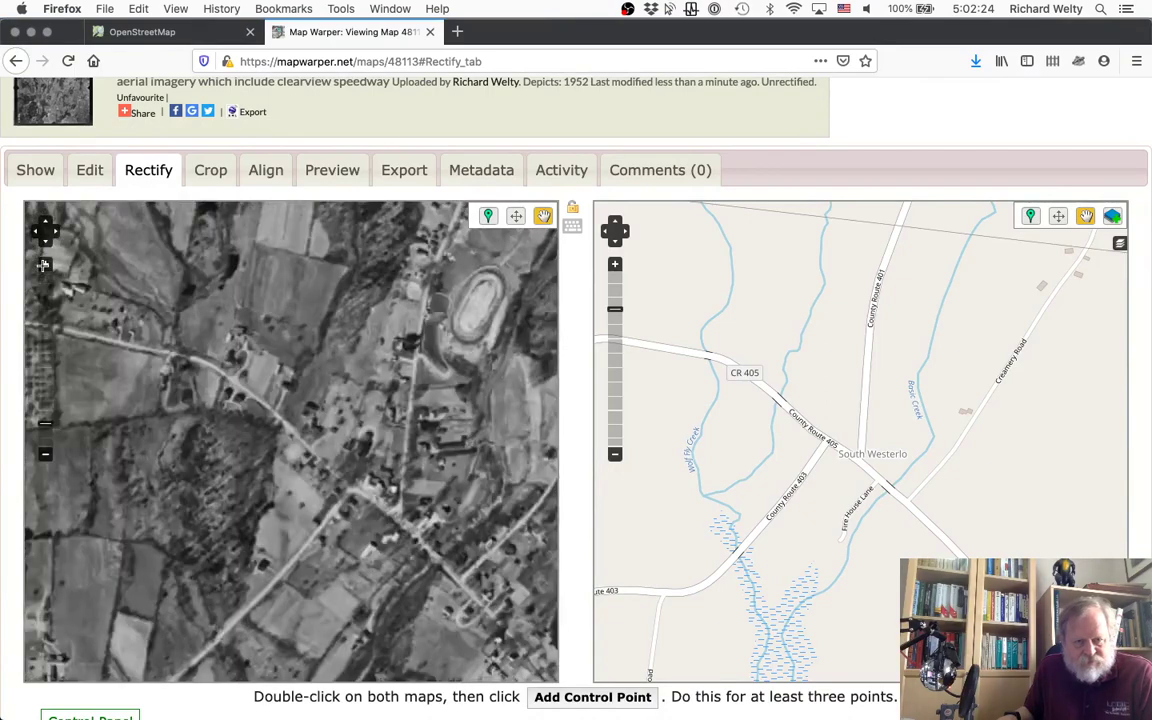
{"action": "left_click", "coordinate": [44, 264]}
{"action": "left_click_drag", "start_coordinate": [387, 548], "coordinate": [277, 383]}
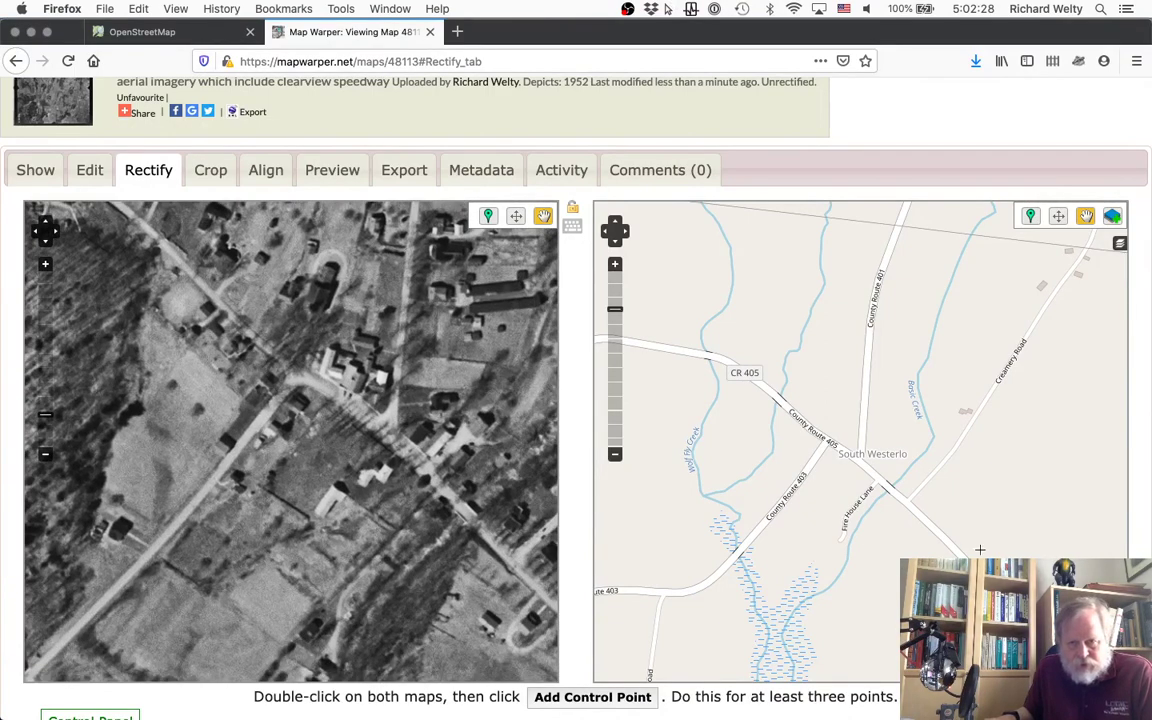
{"action": "left_click_drag", "start_coordinate": [862, 504], "coordinate": [854, 496]}
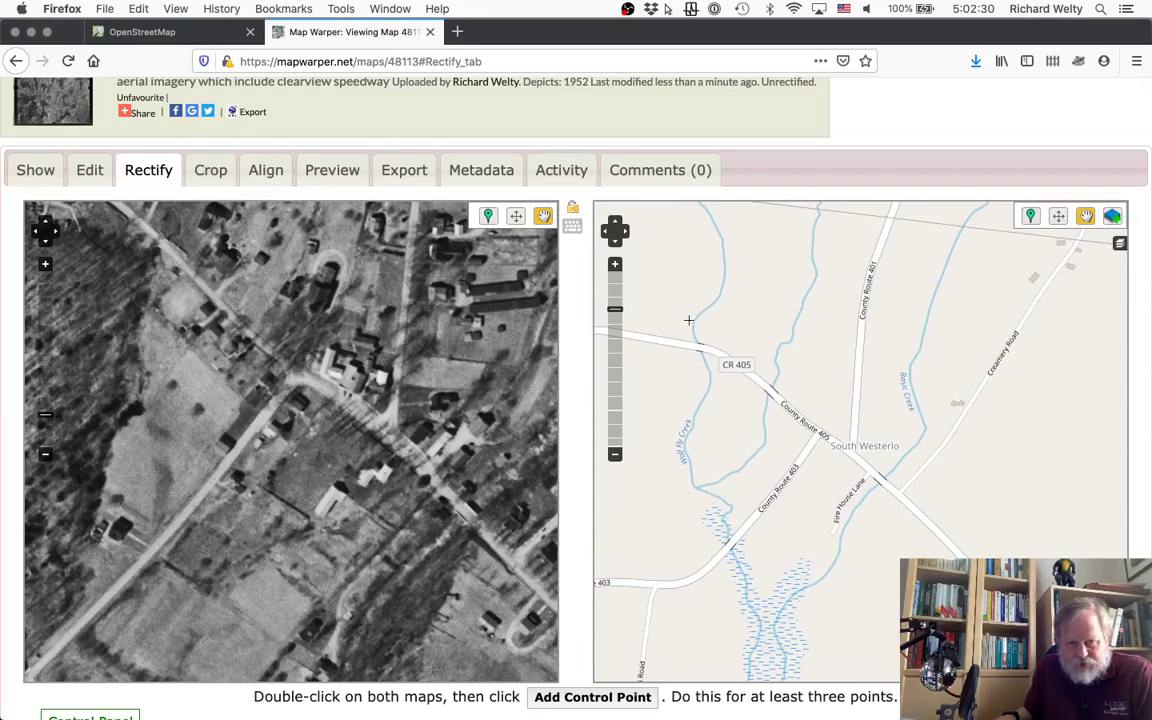
Add the first control point at the junction of County Route 405 and Creamery Road on both the photo and the map
{"action": "left_click", "coordinate": [614, 264]}
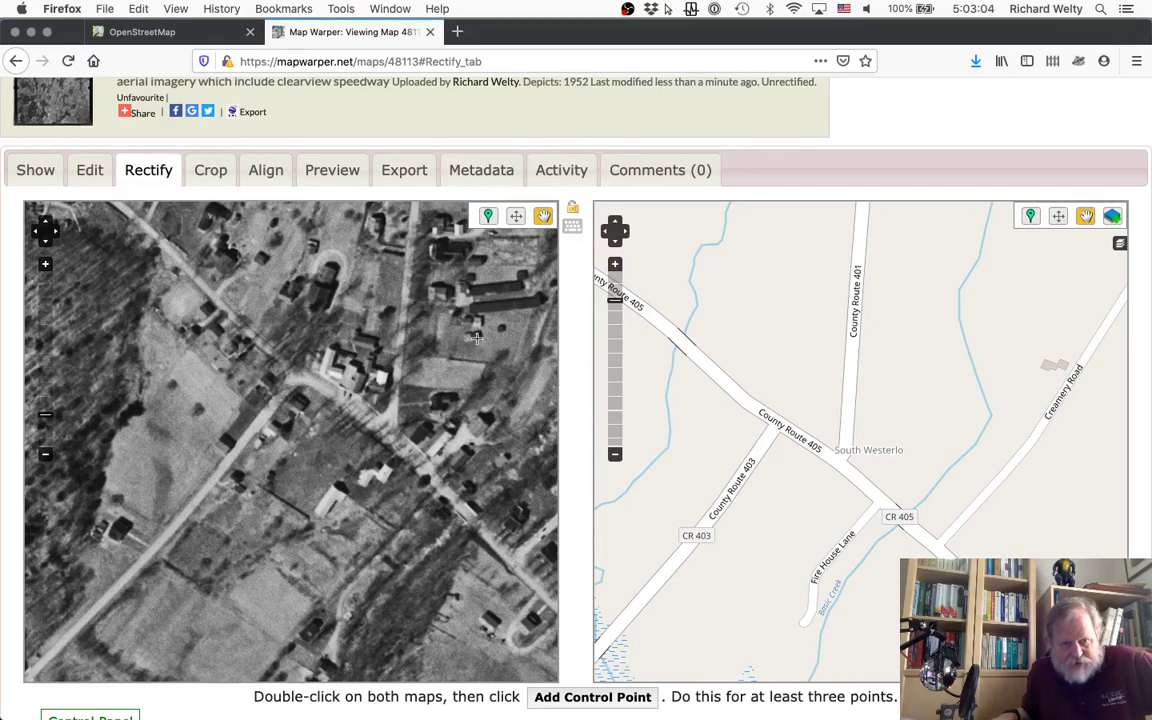
{"action": "left_click_drag", "start_coordinate": [476, 485], "coordinate": [419, 435]}
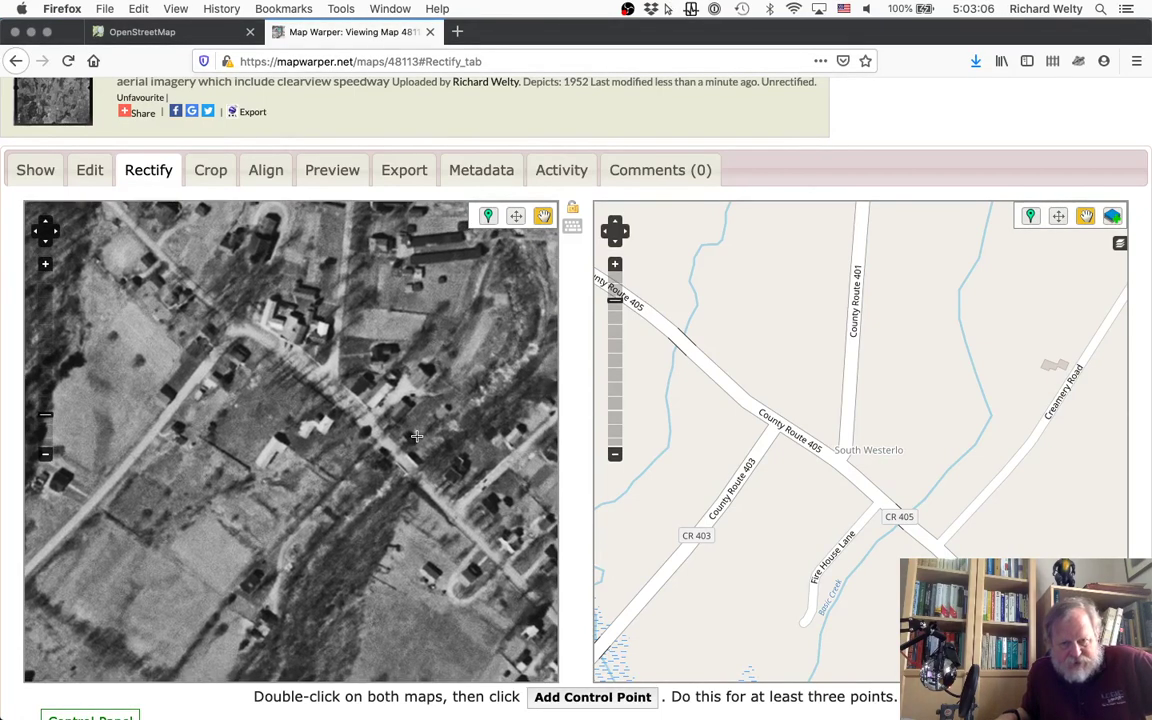
{"action": "left_click_drag", "start_coordinate": [971, 574], "coordinate": [914, 551]}
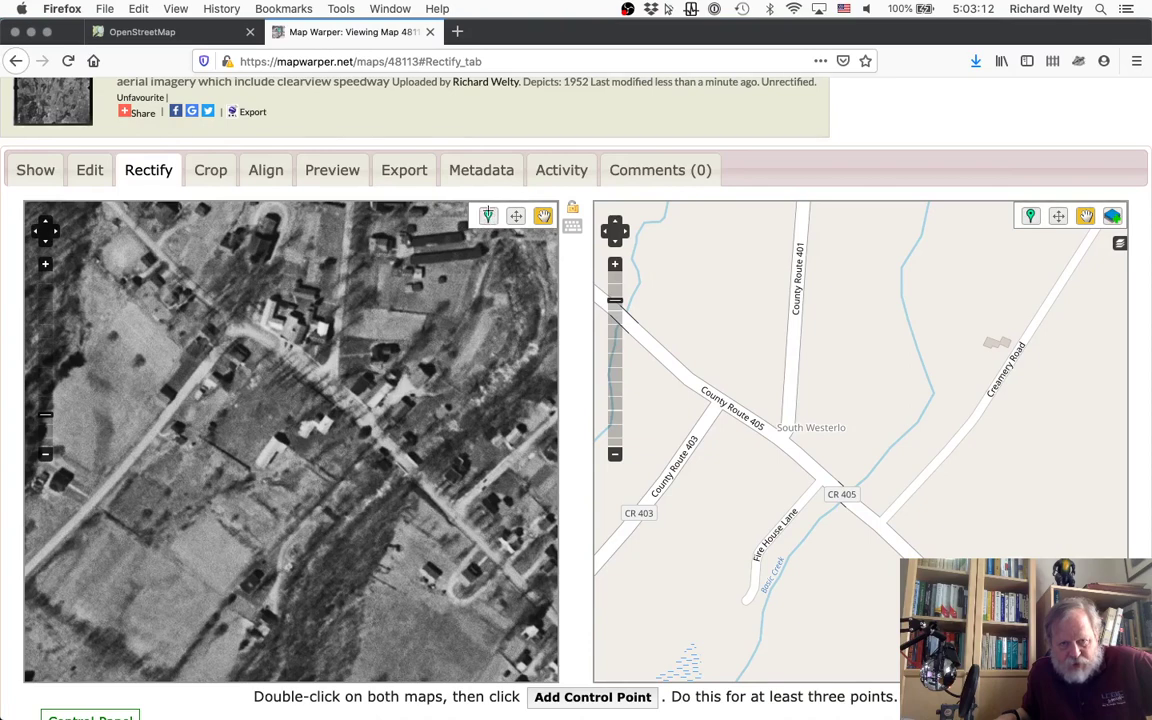
{"action": "left_click", "coordinate": [487, 215]}
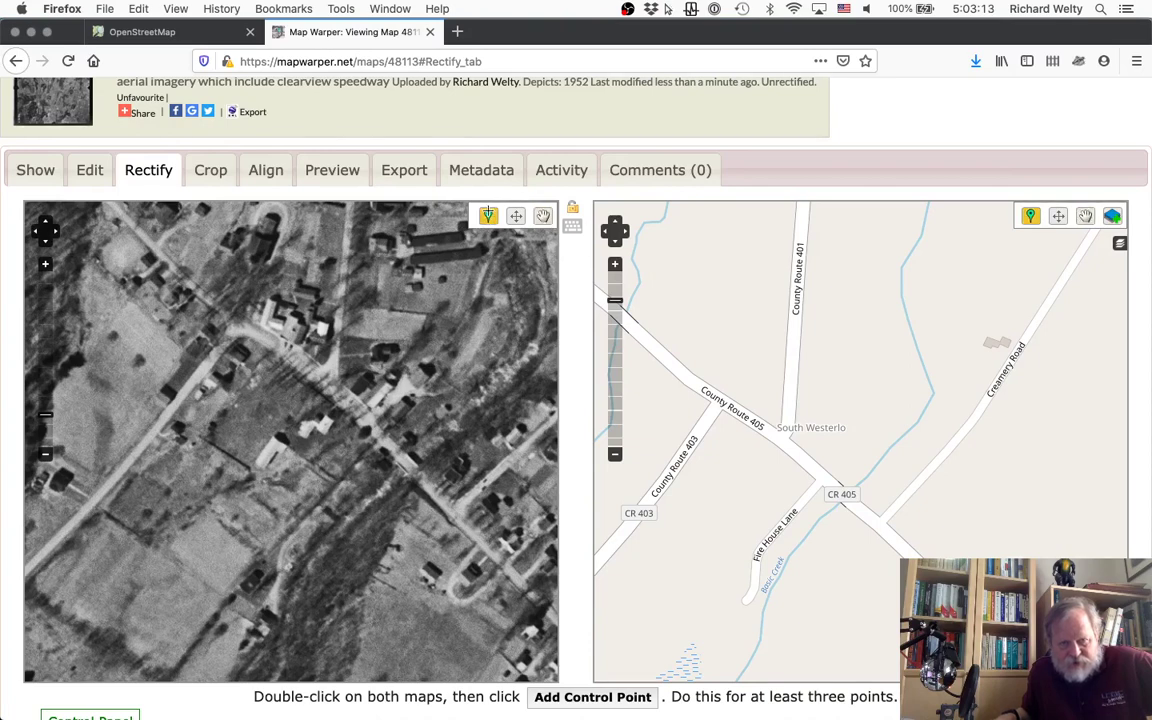
{"action": "double_click", "coordinate": [452, 512]}
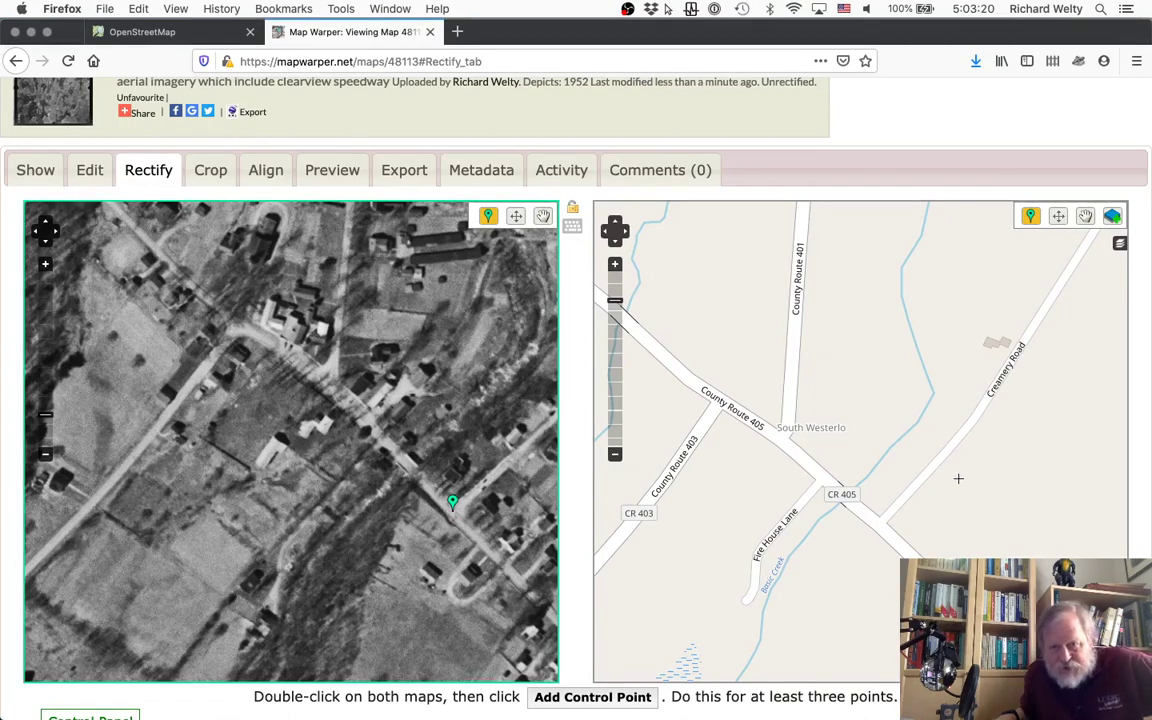
{"action": "double_click", "coordinate": [879, 526]}
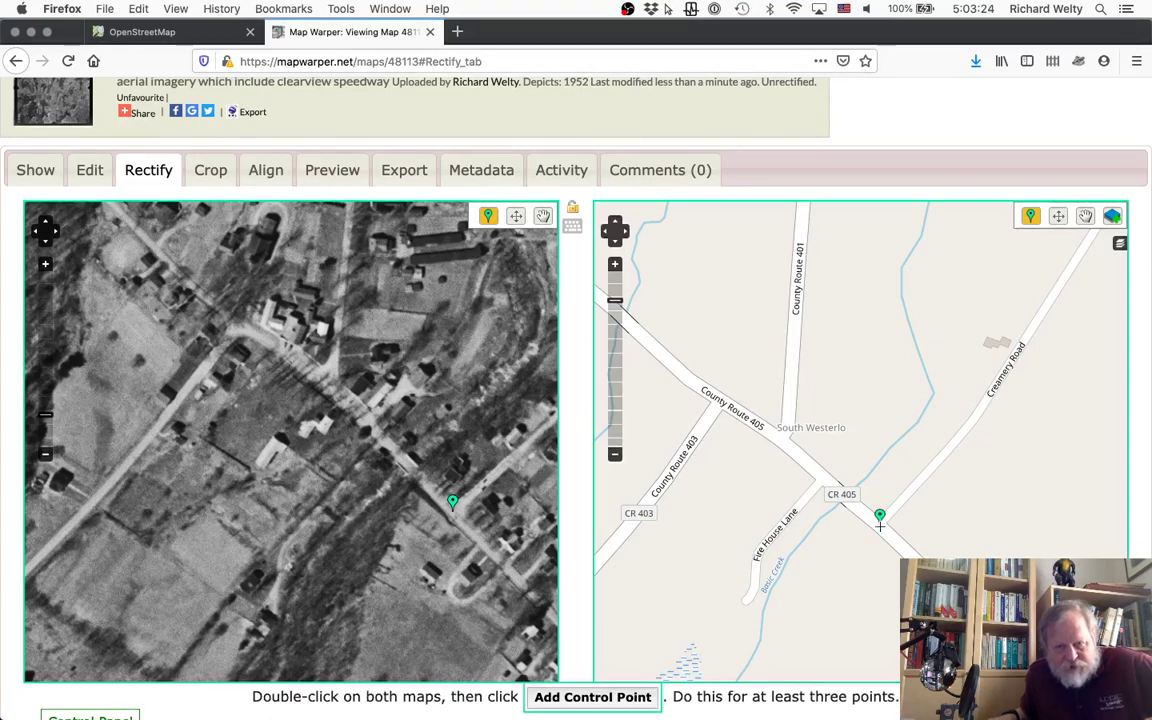
{"action": "left_click", "coordinate": [571, 700]}
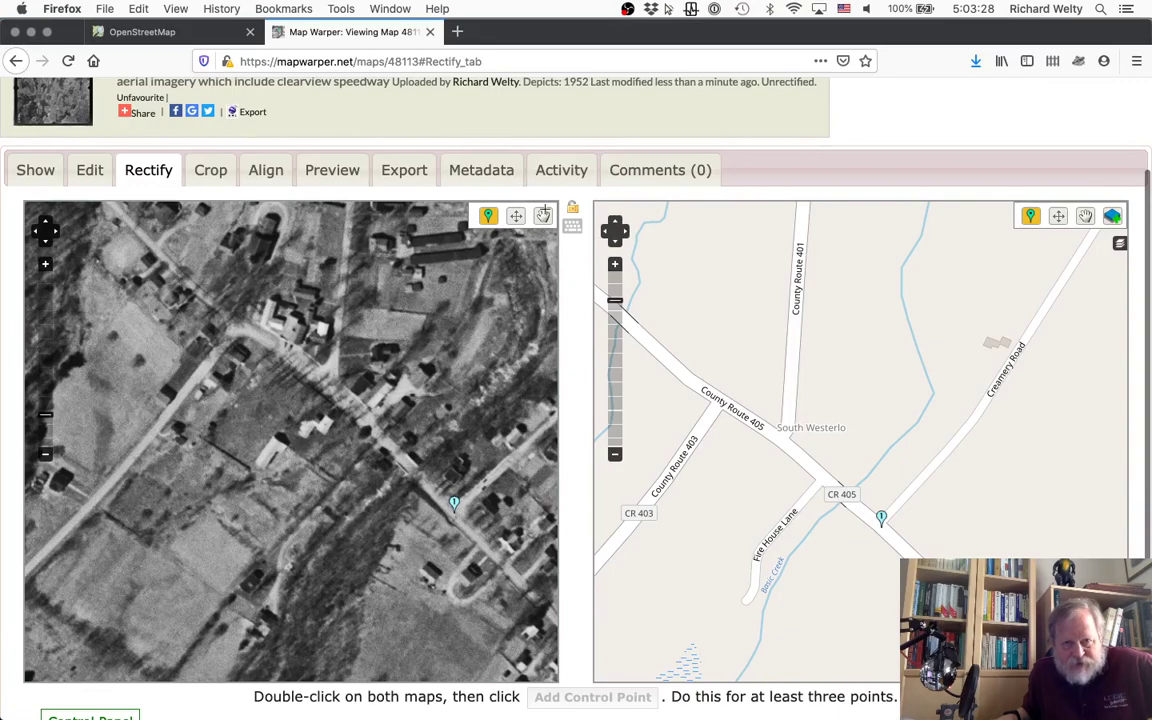
Look over the aerial photo around South Westerlo and up to its northwest corner for a second control point location
{"action": "left_click", "coordinate": [543, 215]}
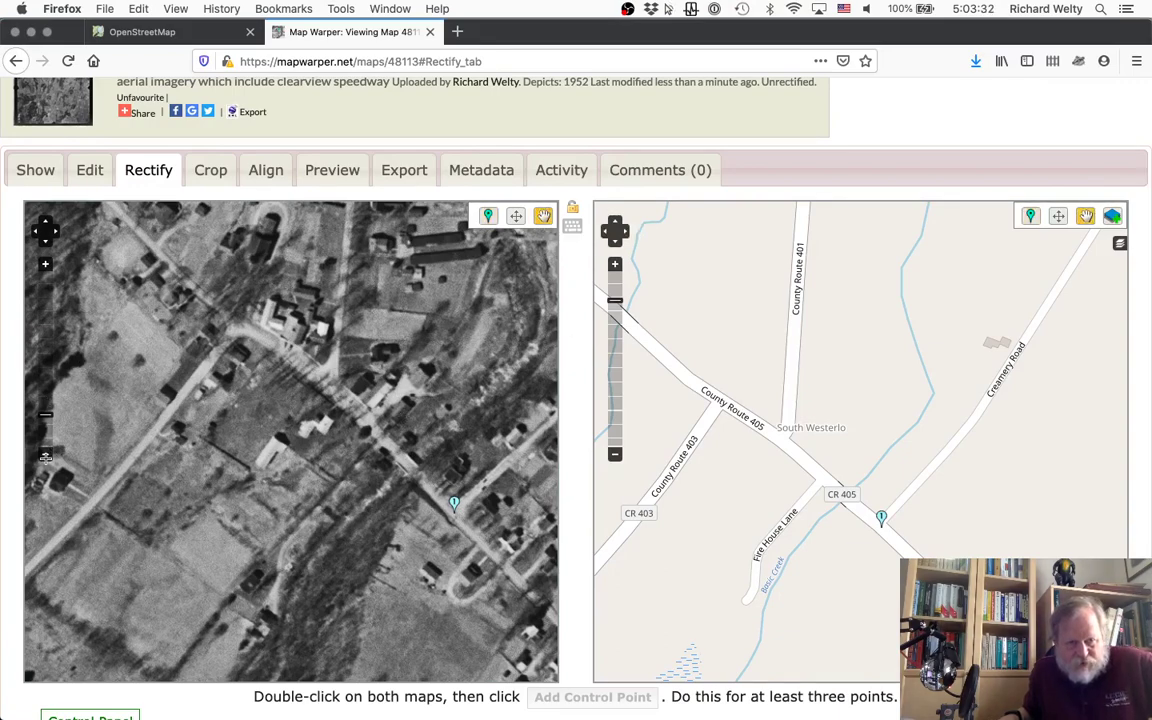
{"action": "left_click", "coordinate": [45, 456]}
{"action": "left_click", "coordinate": [45, 456]}
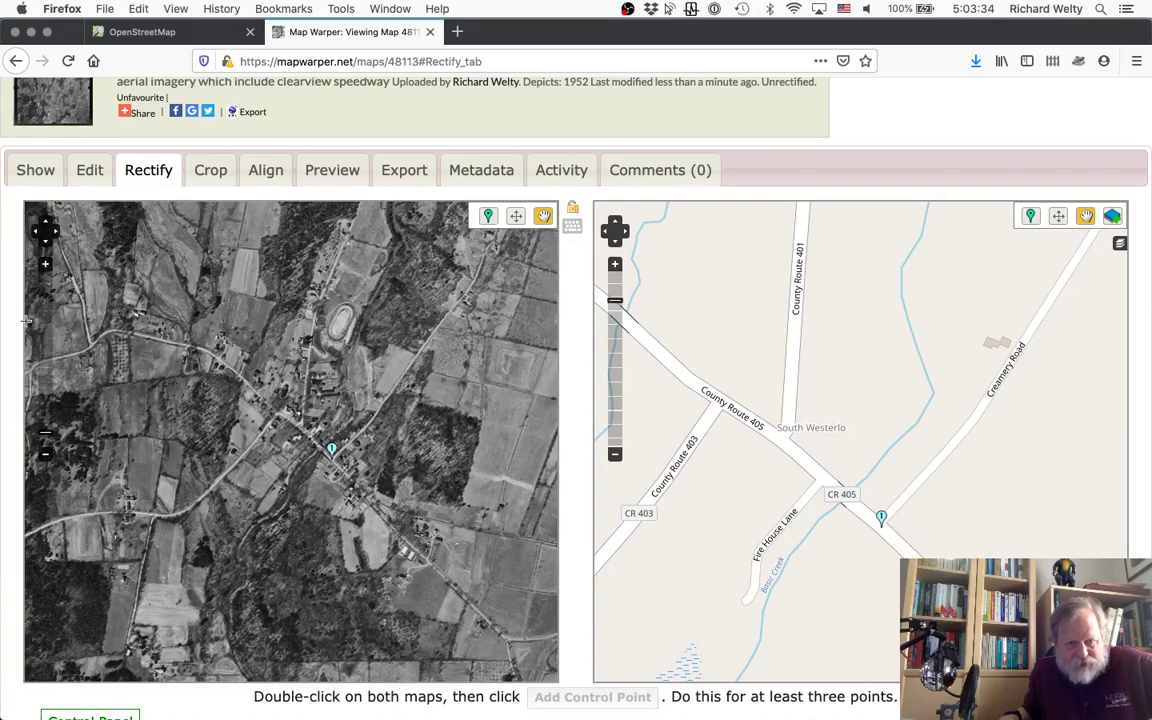
{"action": "left_click", "coordinate": [45, 263]}
{"action": "left_click", "coordinate": [45, 263]}
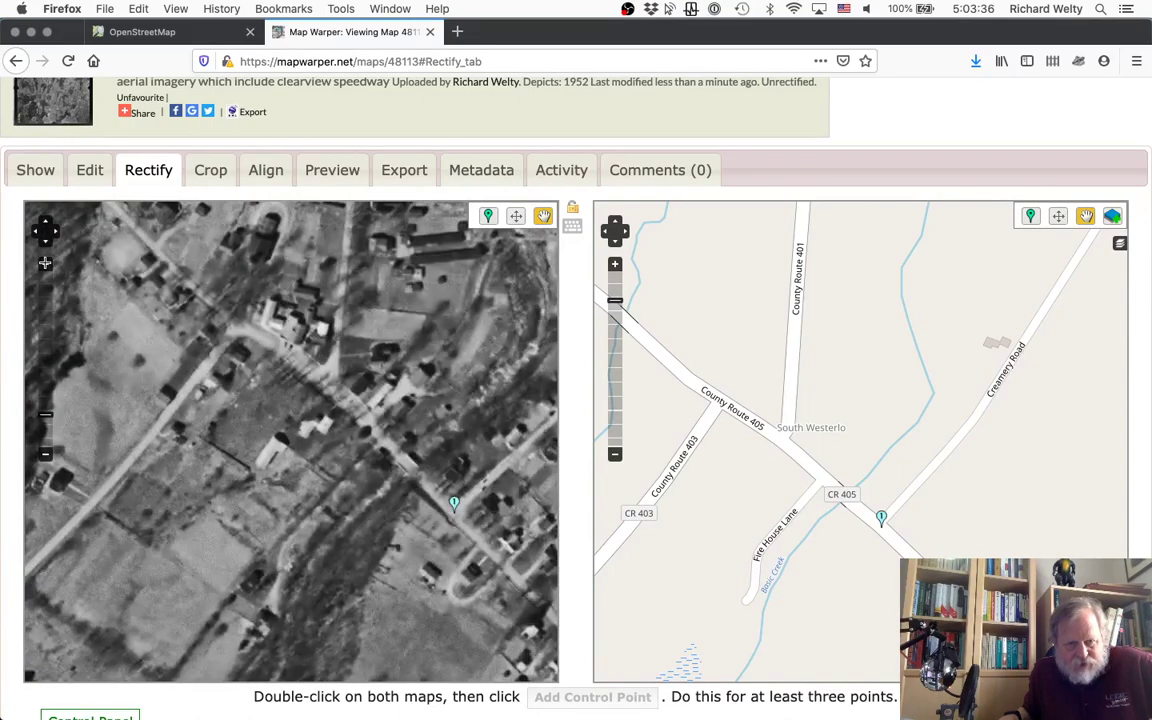
{"action": "left_click_drag", "start_coordinate": [306, 344], "coordinate": [380, 515]}
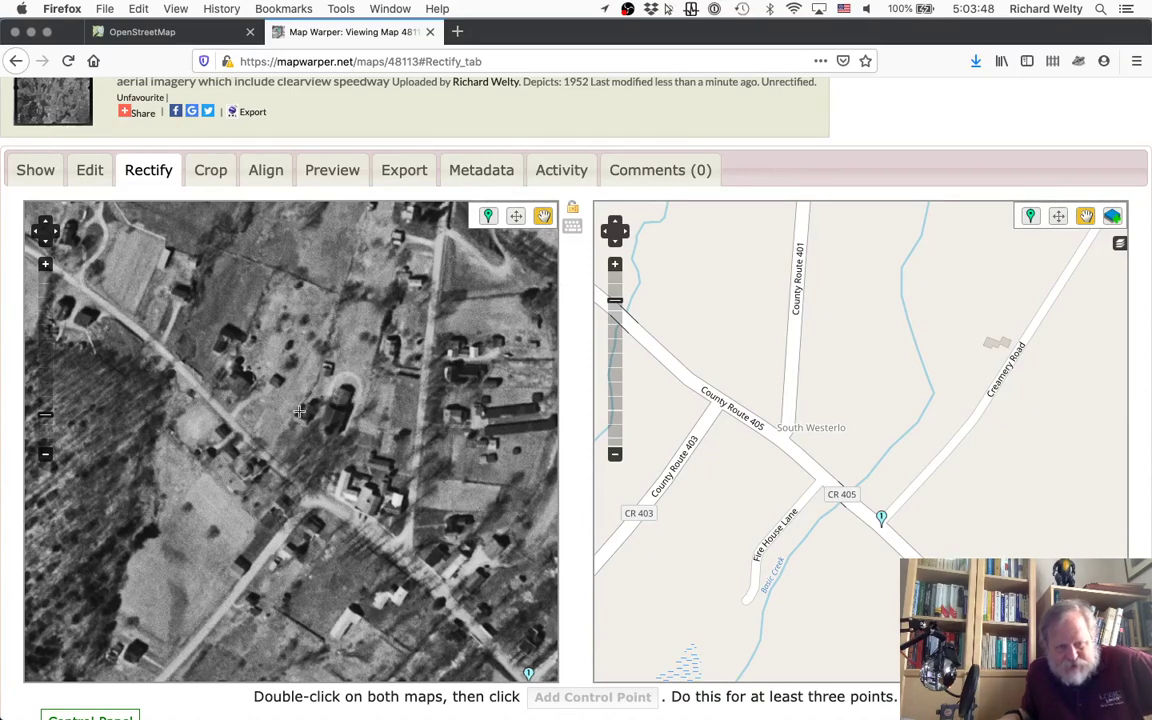
{"action": "left_click", "coordinate": [44, 453]}
{"action": "left_click", "coordinate": [44, 453]}
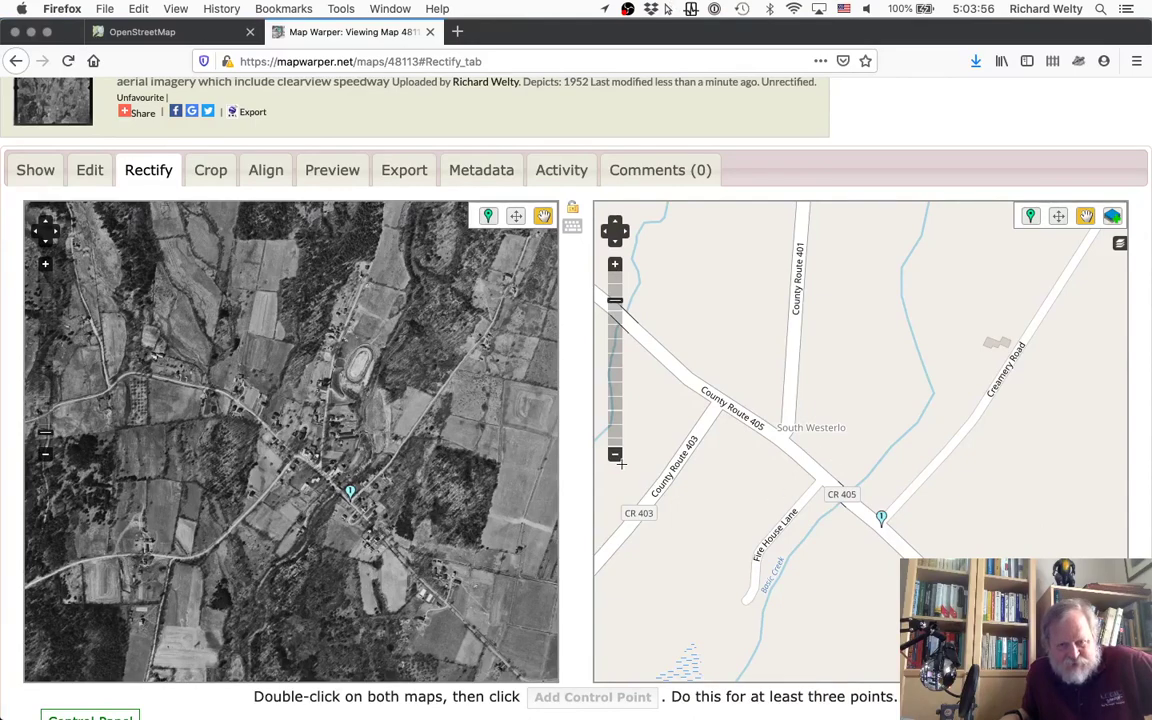
{"action": "scroll", "coordinate": [788, 534], "scroll_direction": "down", "scroll_amount": 2}
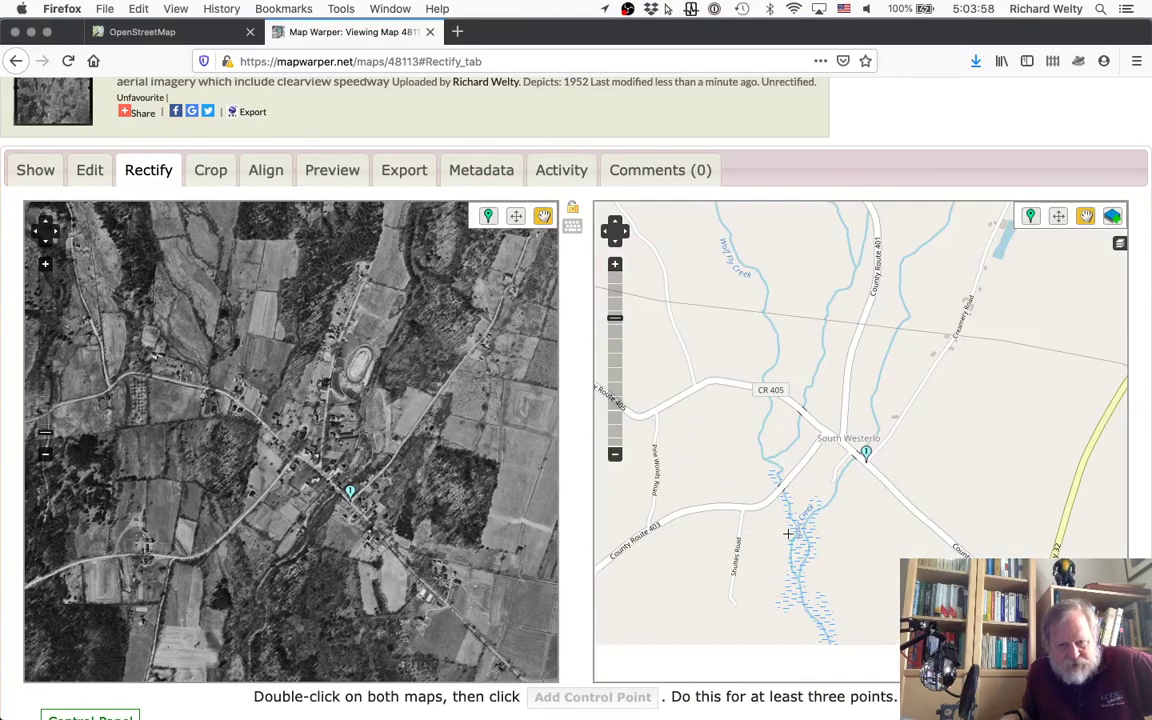
{"action": "left_click_drag", "start_coordinate": [721, 572], "coordinate": [736, 504]}
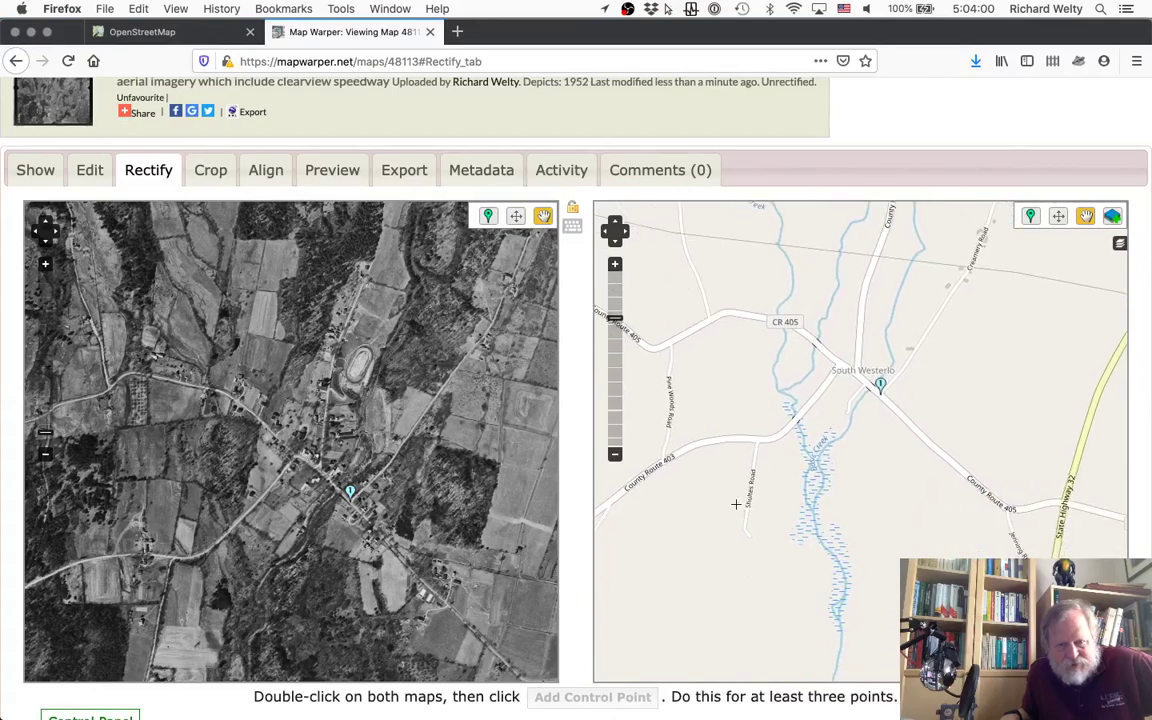
{"action": "mouse_move", "coordinate": [285, 586]}
{"action": "left_mouse_down"}
{"action": "mouse_move", "coordinate": [301, 468]}
{"action": "mouse_move", "coordinate": [365, 487]}
{"action": "mouse_move", "coordinate": [428, 538]}
{"action": "left_mouse_up"}
{"action": "left_click_drag", "start_coordinate": [254, 418], "coordinate": [332, 521]}
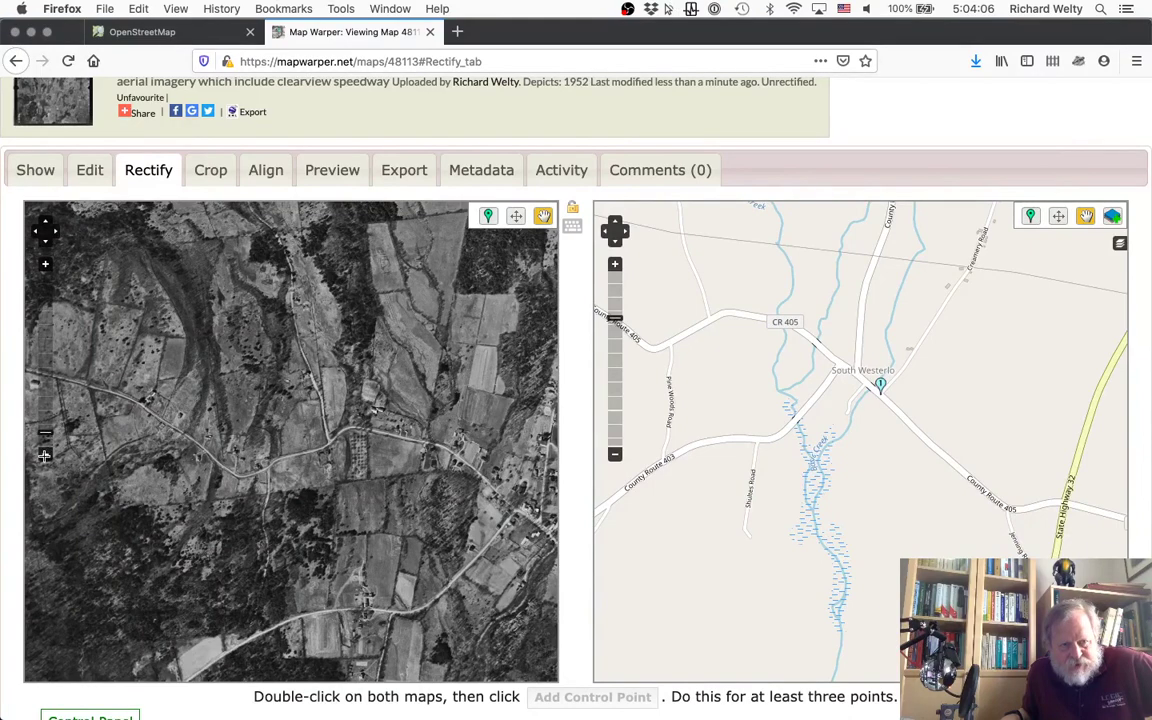
{"action": "left_click", "coordinate": [44, 455]}
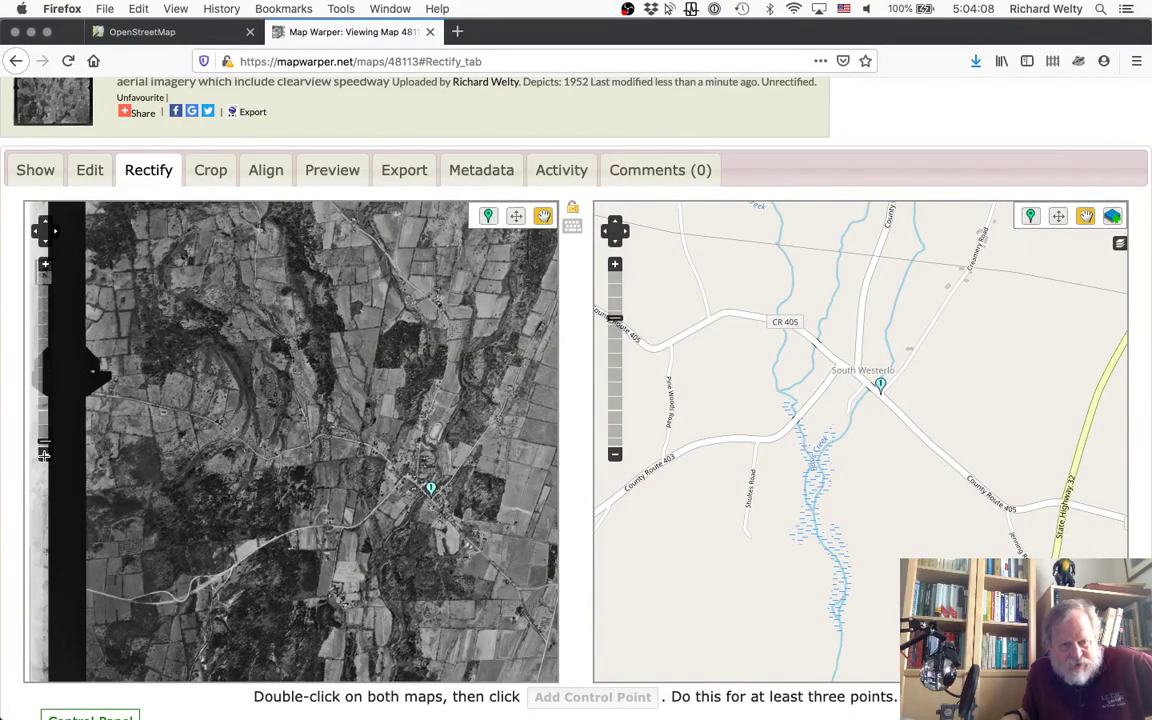
{"action": "scroll", "coordinate": [255, 403], "scroll_direction": "up", "scroll_amount": 3}
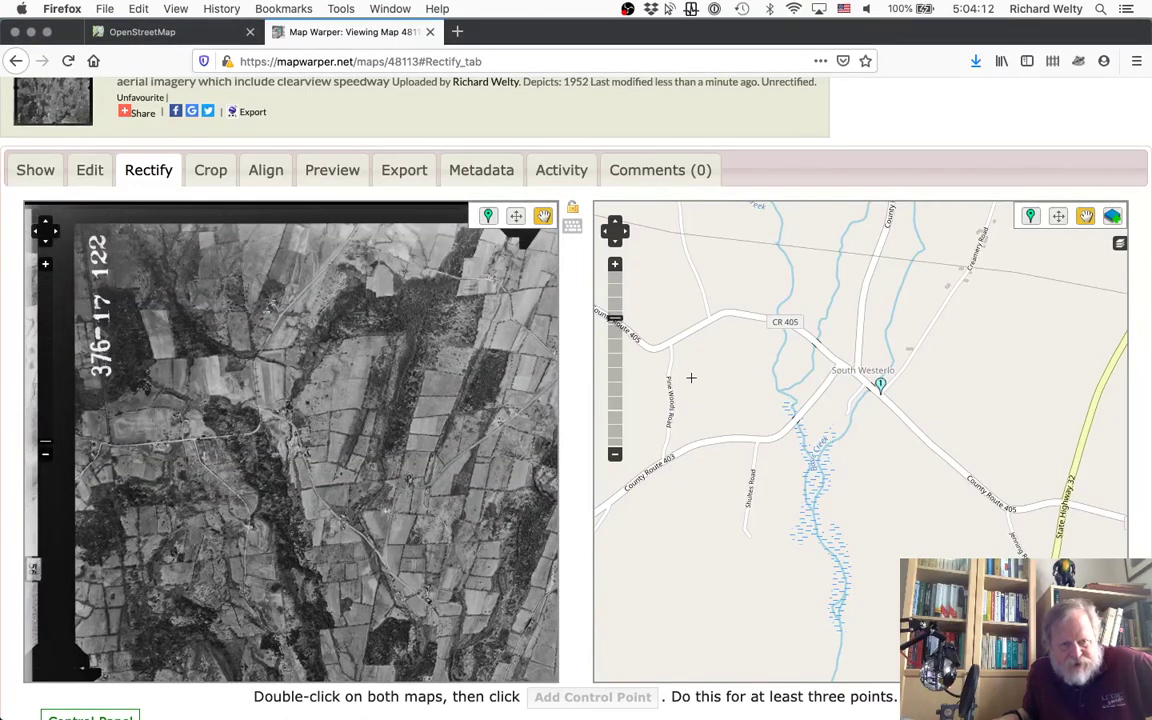
Locate the roads around the County Route 414 and County Route 401 junction on the map and match them on the photo
{"action": "left_click_drag", "start_coordinate": [698, 287], "coordinate": [808, 567]}
{"action": "left_click_drag", "start_coordinate": [737, 382], "coordinate": [872, 562]}
{"action": "left_click_drag", "start_coordinate": [781, 437], "coordinate": [757, 453]}
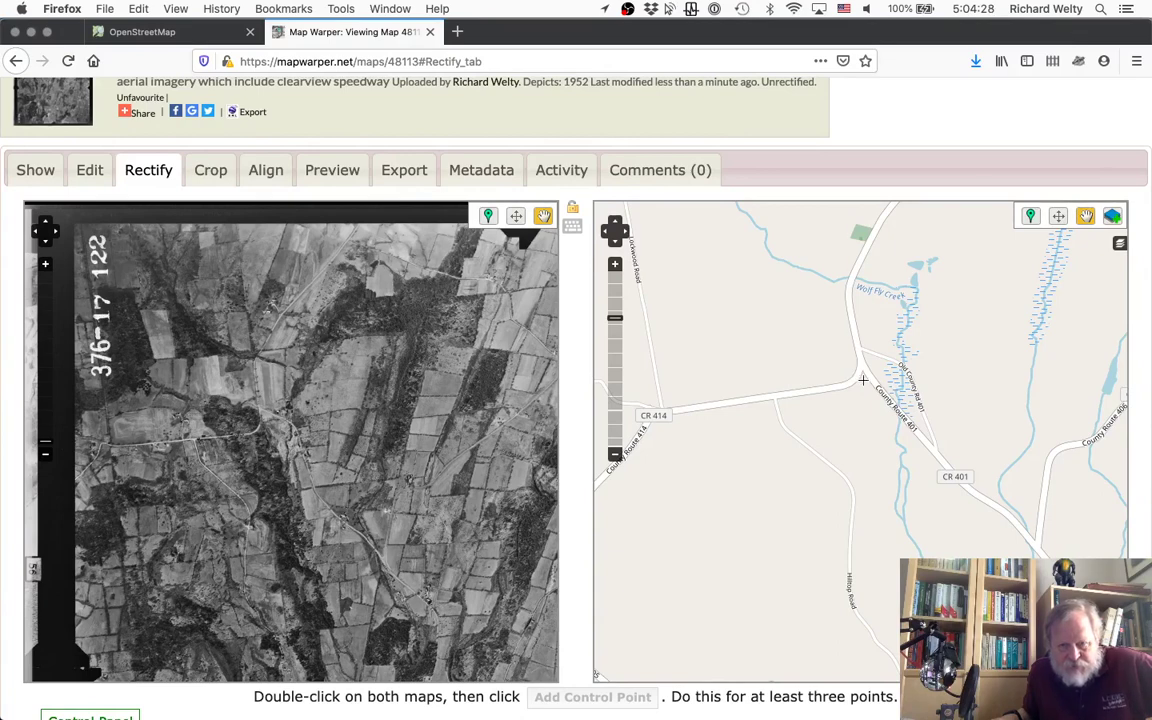
{"action": "left_click_drag", "start_coordinate": [767, 411], "coordinate": [792, 388]}
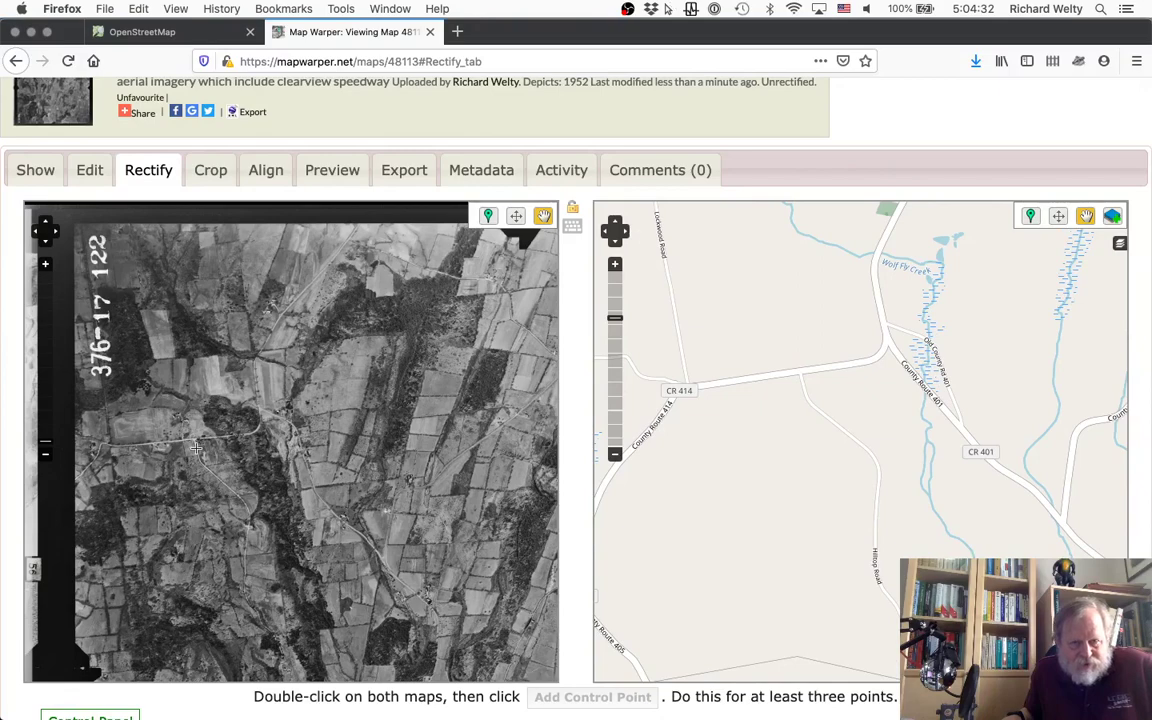
{"action": "scroll", "coordinate": [196, 448], "scroll_direction": "up", "scroll_amount": 1}
{"action": "scroll", "coordinate": [265, 442], "scroll_direction": "up", "scroll_amount": 1}
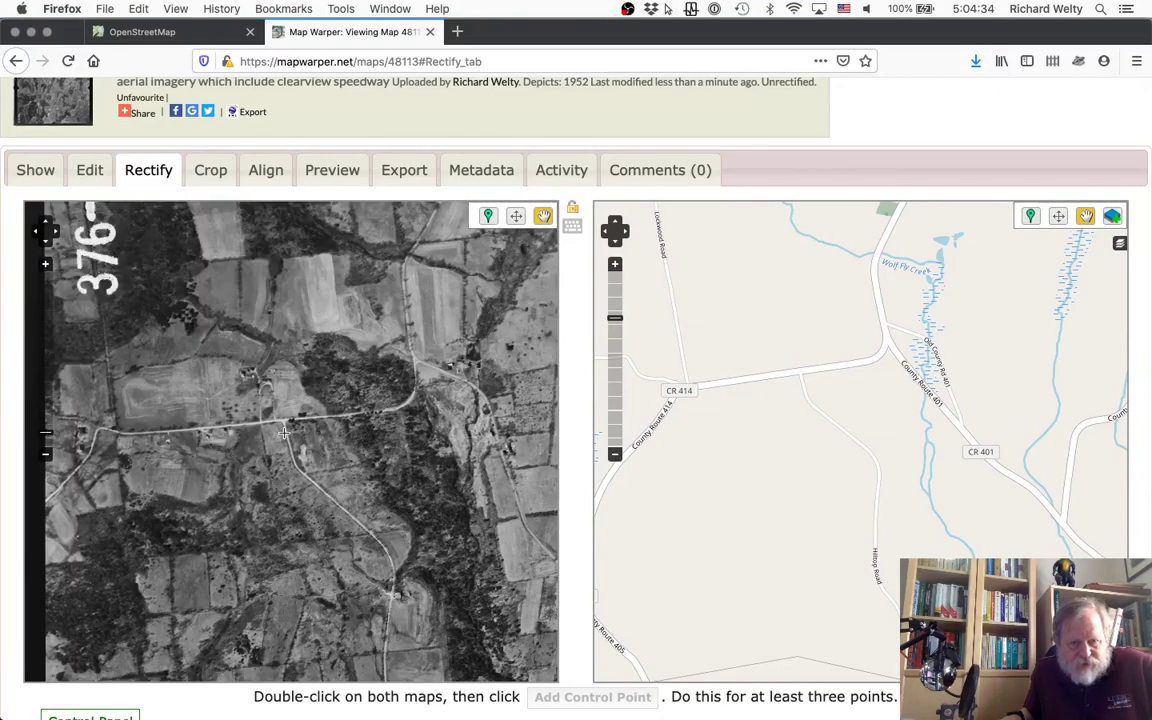
{"action": "left_click_drag", "start_coordinate": [400, 403], "coordinate": [336, 493]}
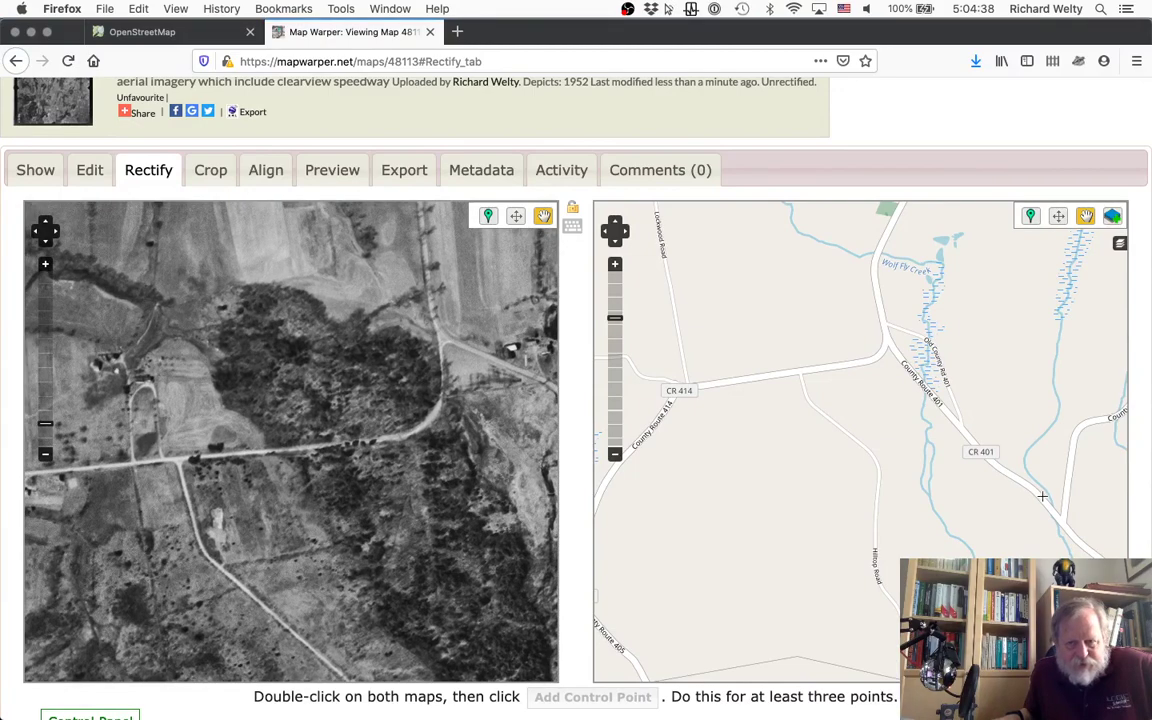
{"action": "left_click_drag", "start_coordinate": [1042, 496], "coordinate": [942, 522]}
{"action": "left_click_drag", "start_coordinate": [503, 545], "coordinate": [351, 536]}
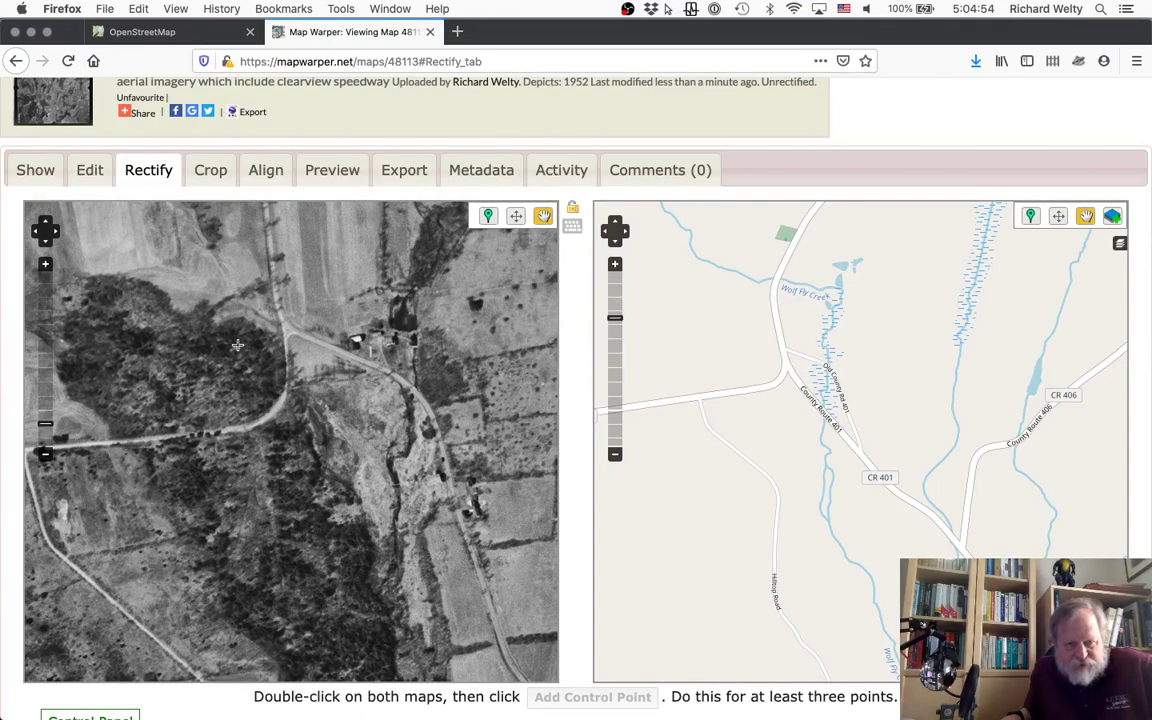
Add a second control point at the junction of County Route 414 and Hilltop Road on both the photo and the map
{"action": "left_click_drag", "start_coordinate": [176, 507], "coordinate": [285, 456]}
{"action": "left_click_drag", "start_coordinate": [782, 547], "coordinate": [627, 602]}
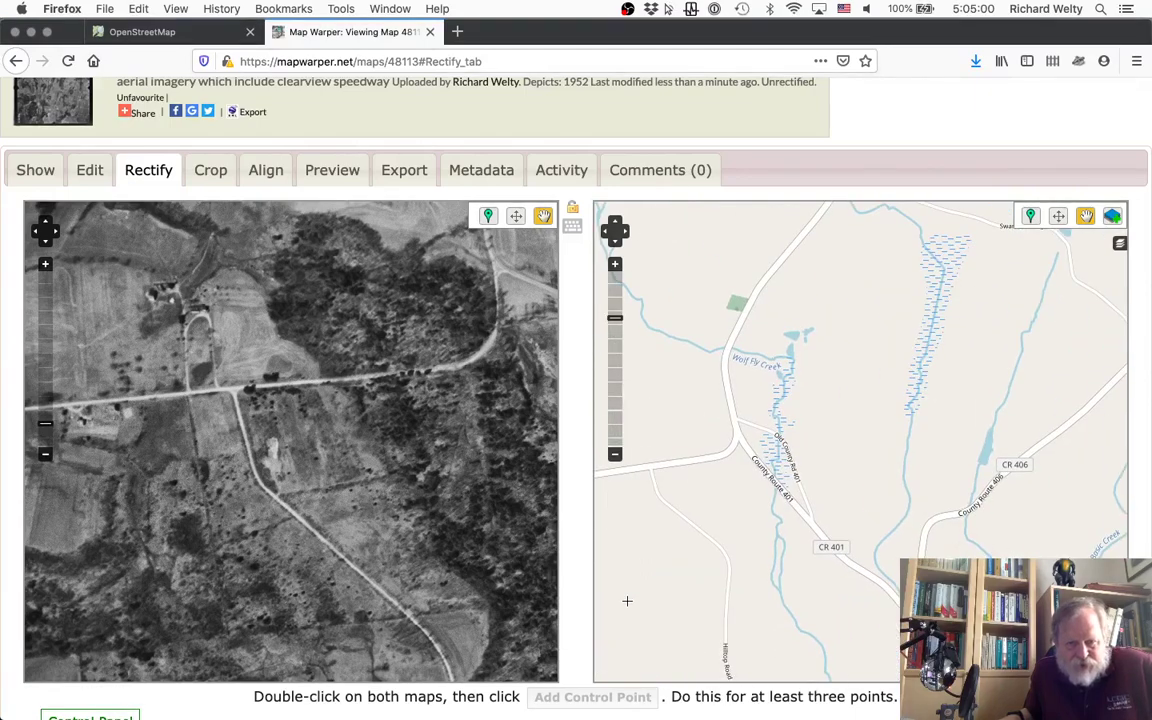
{"action": "left_click_drag", "start_coordinate": [636, 479], "coordinate": [704, 478]}
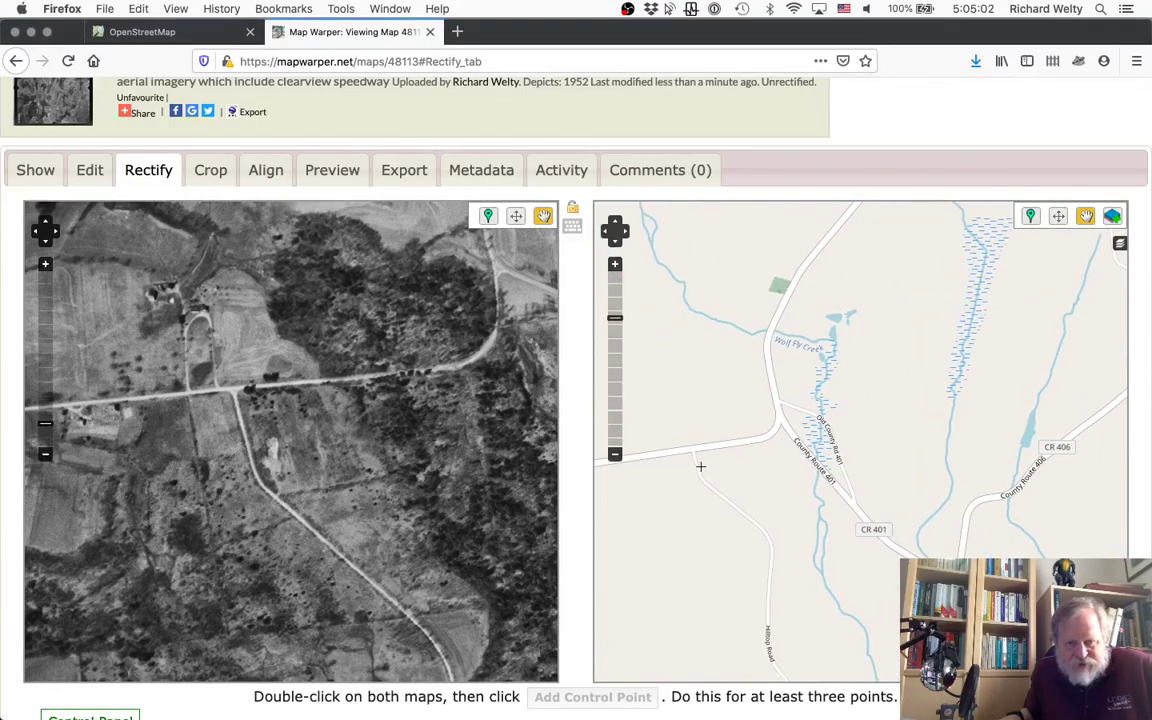
{"action": "double_click", "coordinate": [700, 466]}
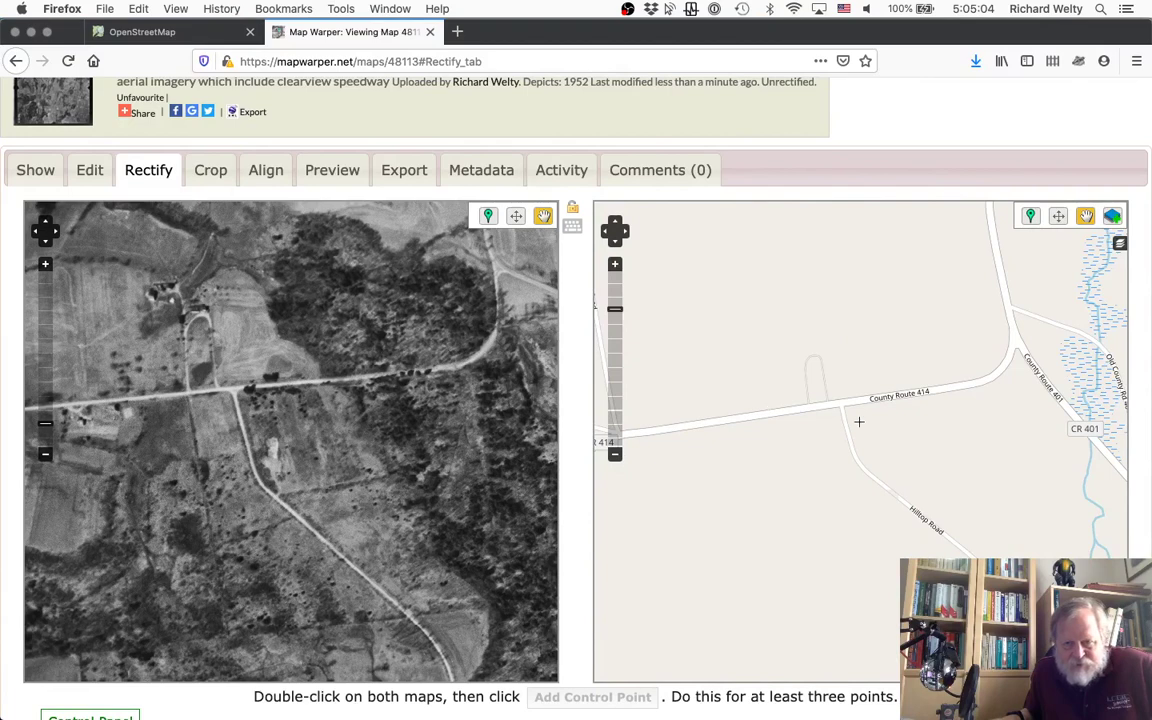
{"action": "double_click", "coordinate": [859, 421]}
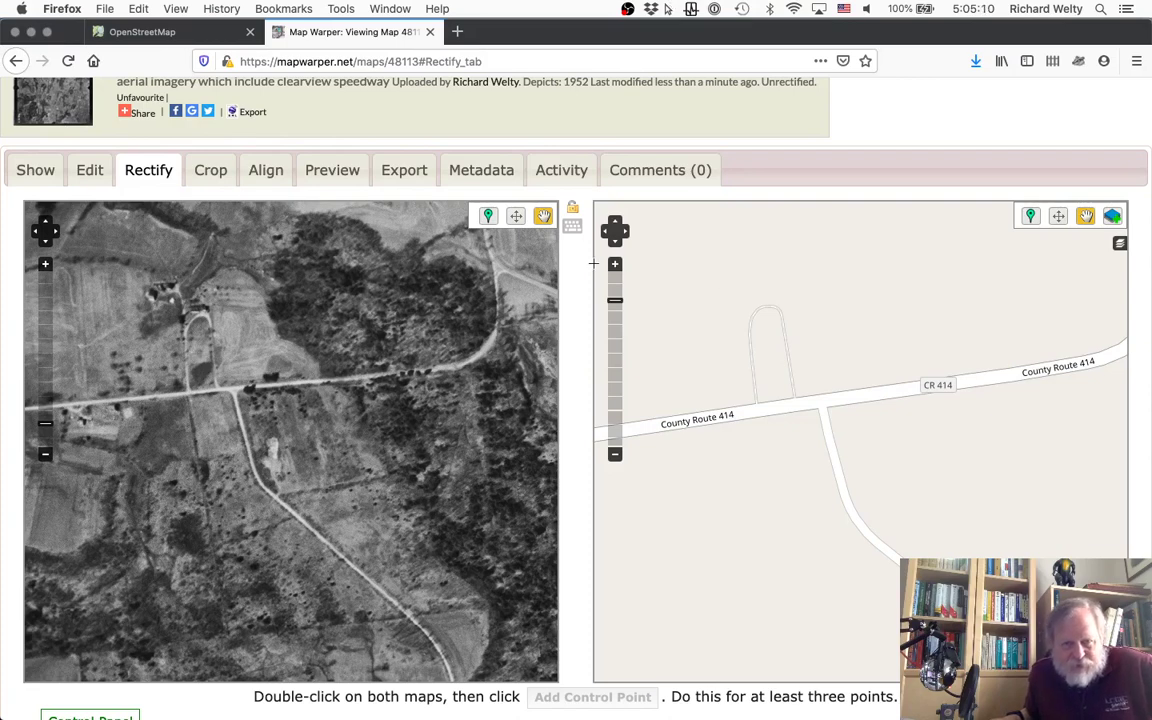
{"action": "left_click", "coordinate": [488, 216]}
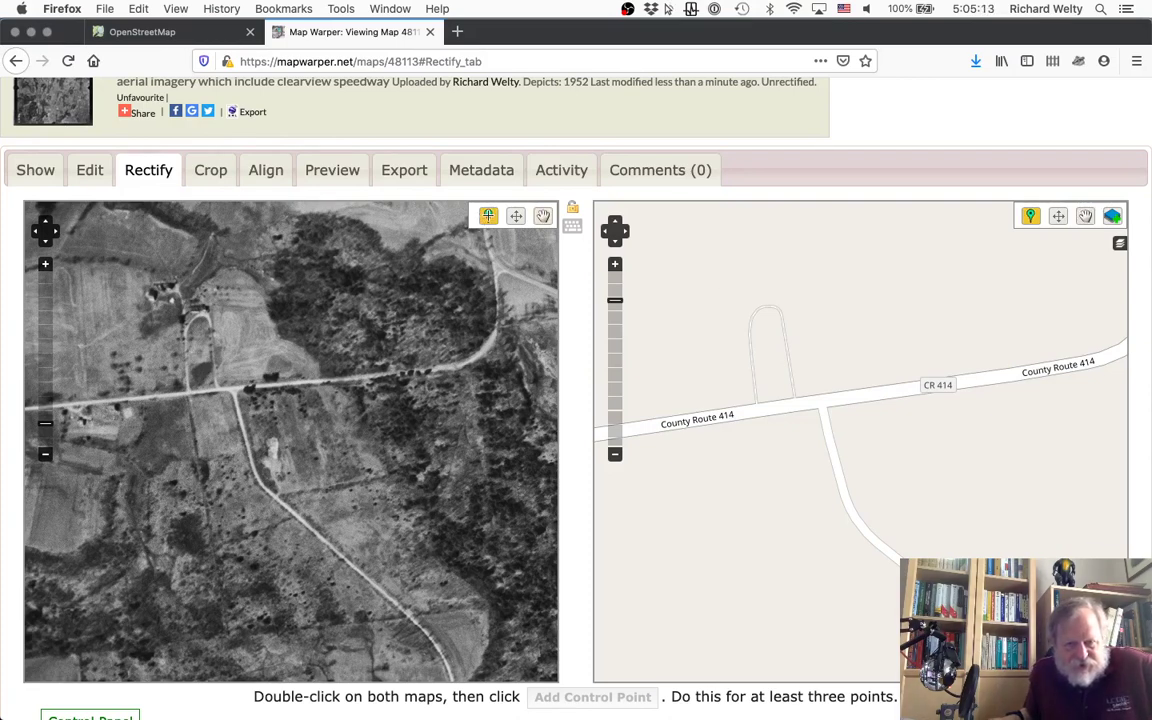
{"action": "left_click", "coordinate": [234, 388]}
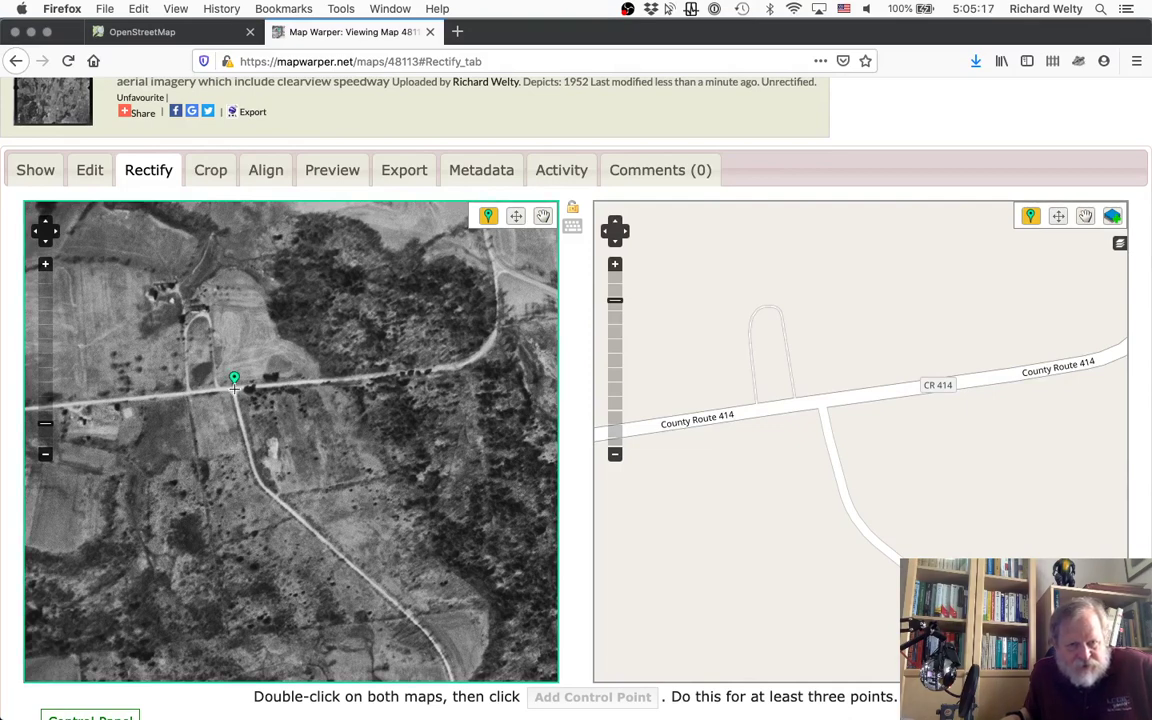
{"action": "left_click", "coordinate": [821, 402]}
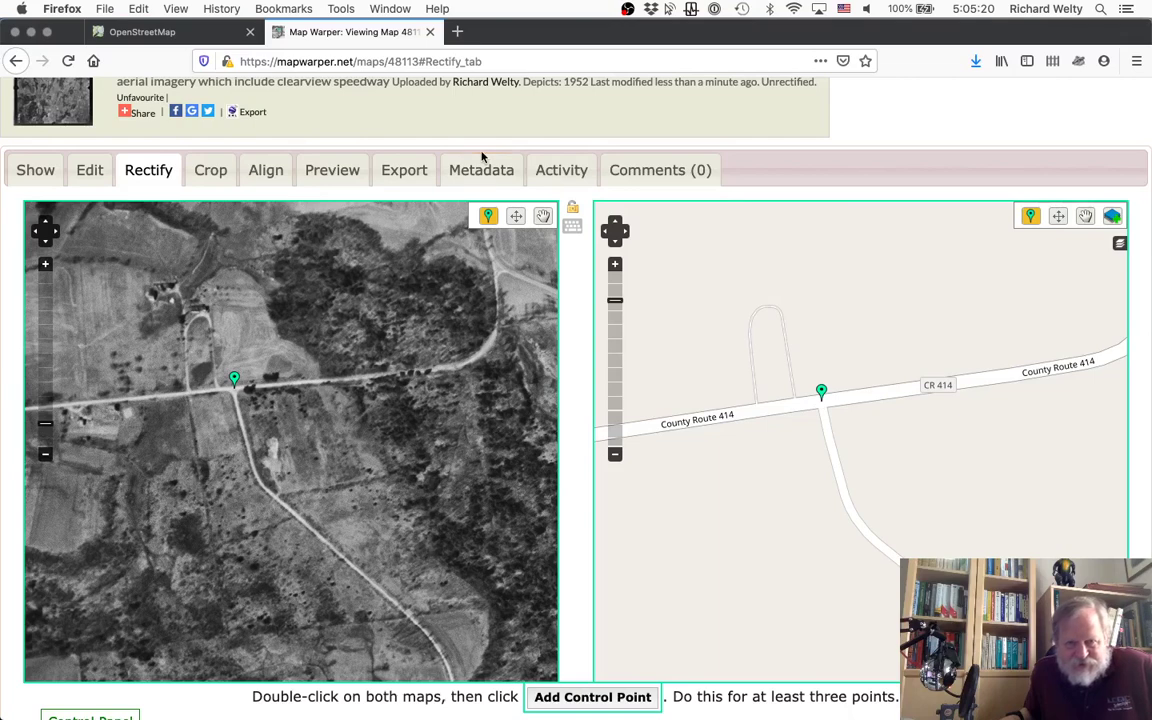
{"action": "left_click", "coordinate": [577, 698]}
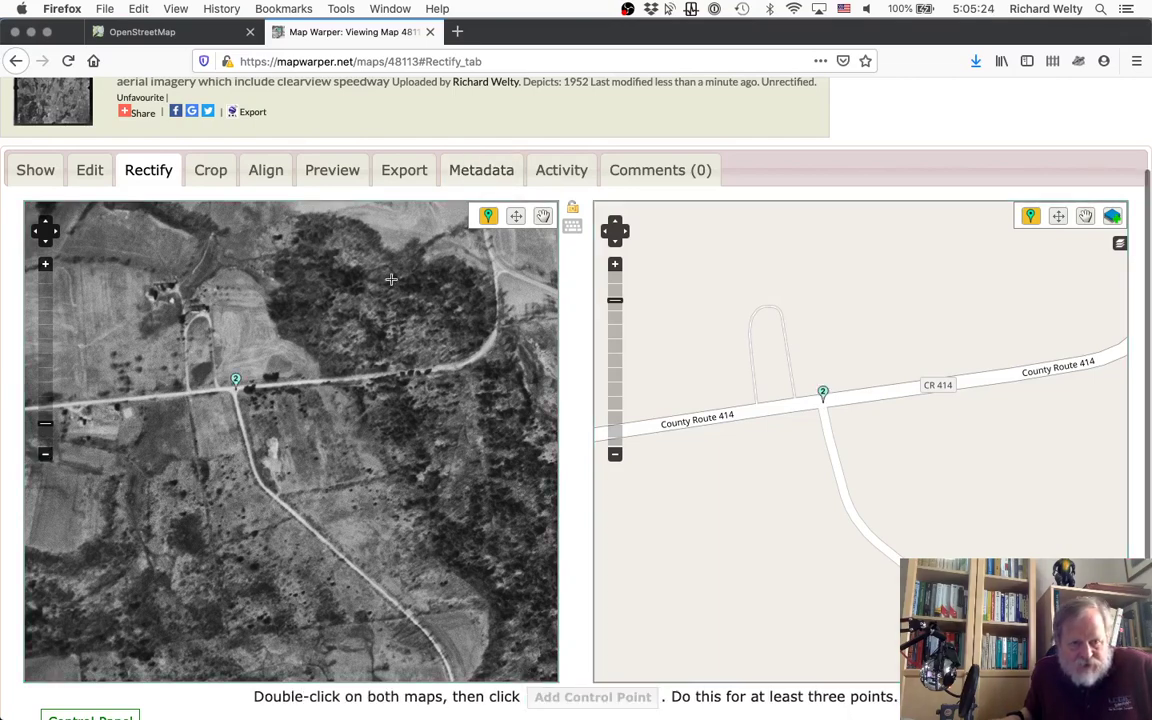
Look over the photo southeast of the second control point and bring the map to the South Westerlo area for a third control point
{"action": "left_click", "coordinate": [541, 216]}
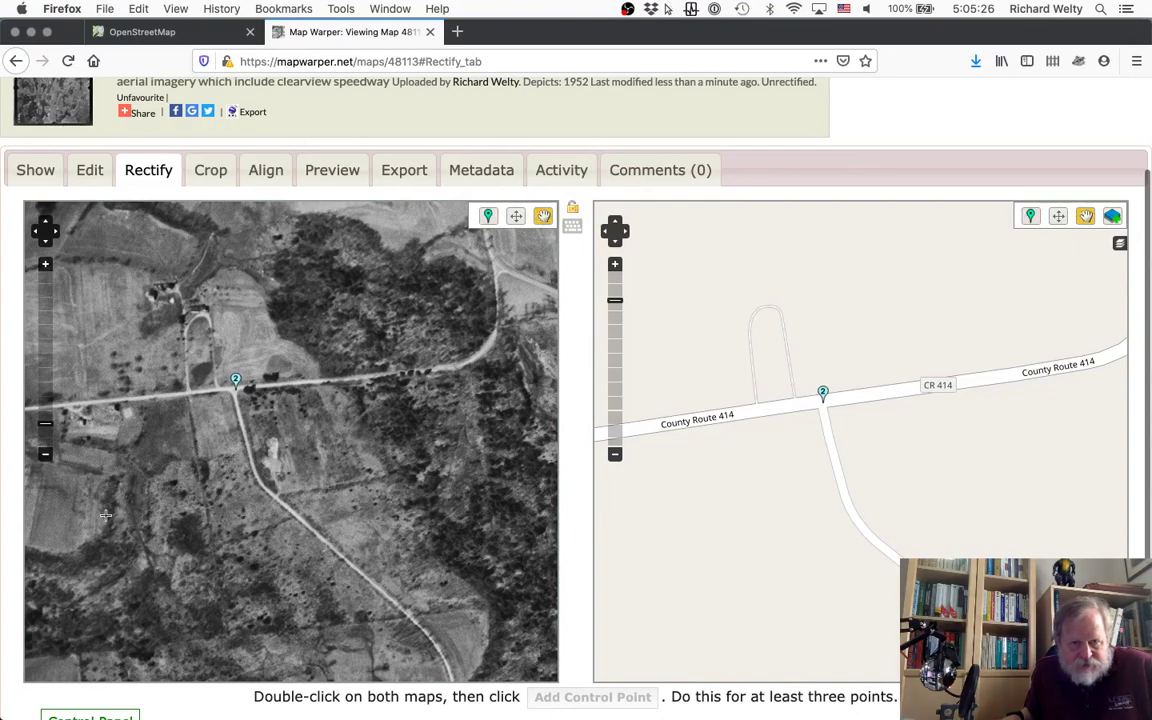
{"action": "left_click", "coordinate": [43, 453]}
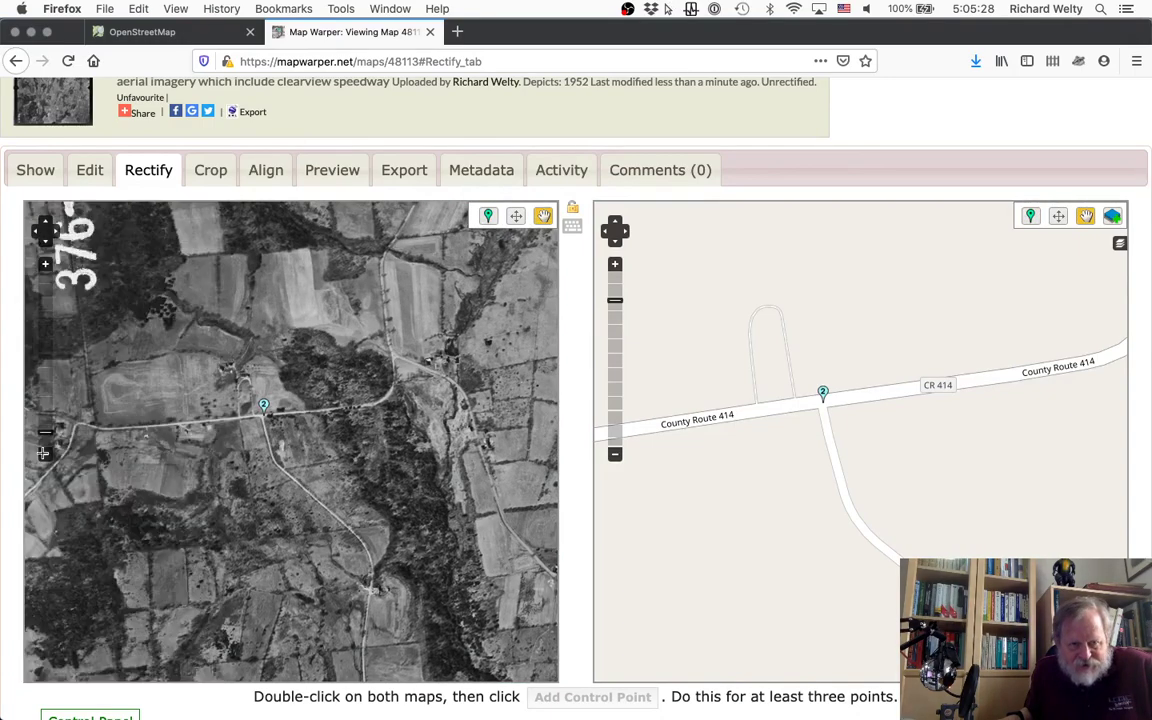
{"action": "left_click_drag", "start_coordinate": [265, 530], "coordinate": [235, 460]}
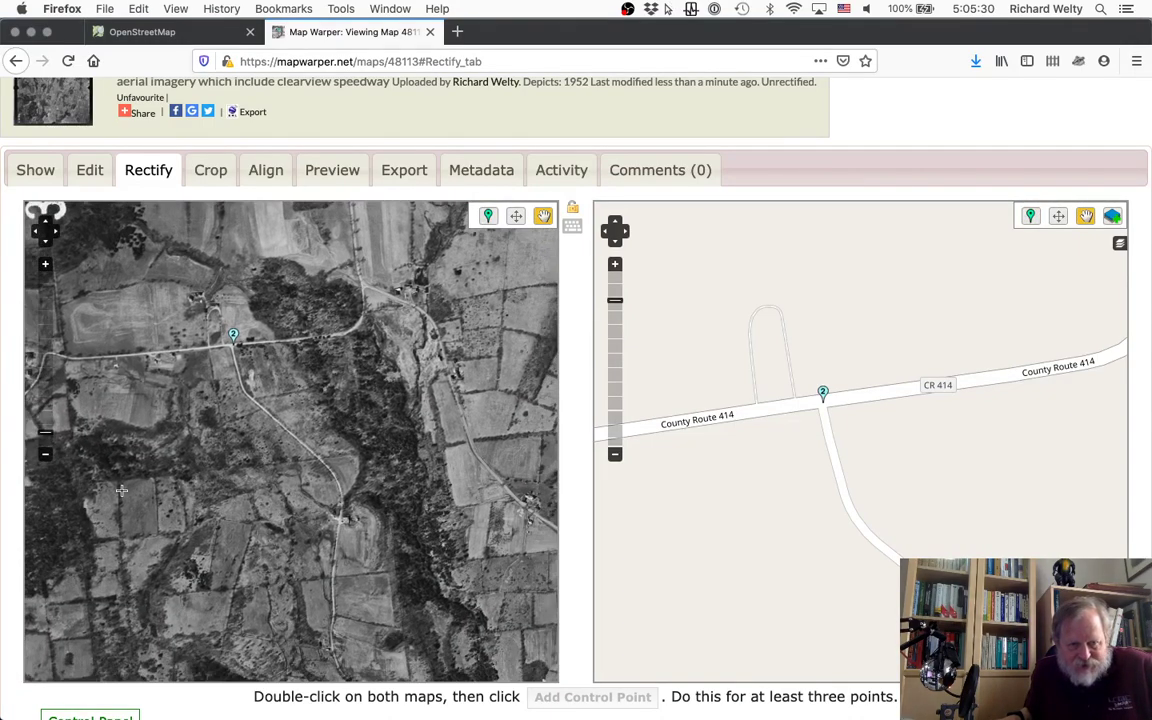
{"action": "left_click", "coordinate": [45, 453]}
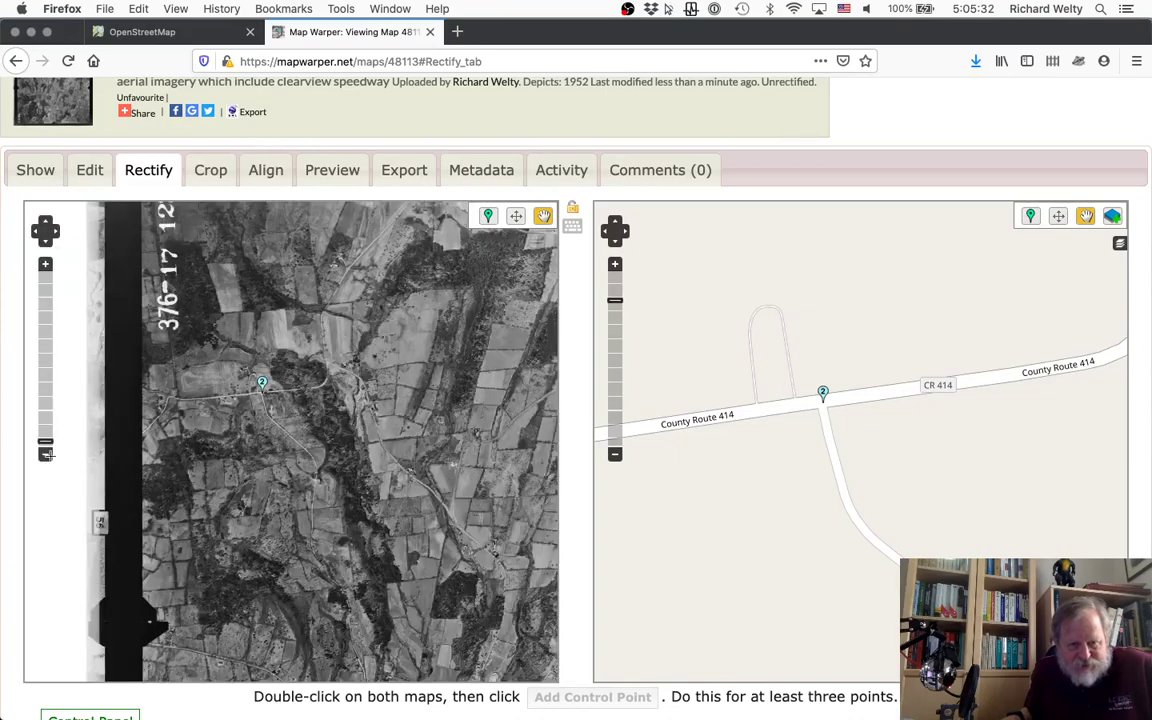
{"action": "mouse_move", "coordinate": [427, 581]}
{"action": "left_mouse_down"}
{"action": "mouse_move", "coordinate": [321, 596]}
{"action": "mouse_move", "coordinate": [288, 508]}
{"action": "left_mouse_up"}
{"action": "left_click_drag", "start_coordinate": [447, 461], "coordinate": [290, 430]}
{"action": "mouse_move", "coordinate": [336, 464]}
{"action": "left_mouse_down"}
{"action": "mouse_move", "coordinate": [427, 538]}
{"action": "mouse_move", "coordinate": [232, 535]}
{"action": "mouse_move", "coordinate": [270, 487]}
{"action": "mouse_move", "coordinate": [324, 473]}
{"action": "left_mouse_up"}
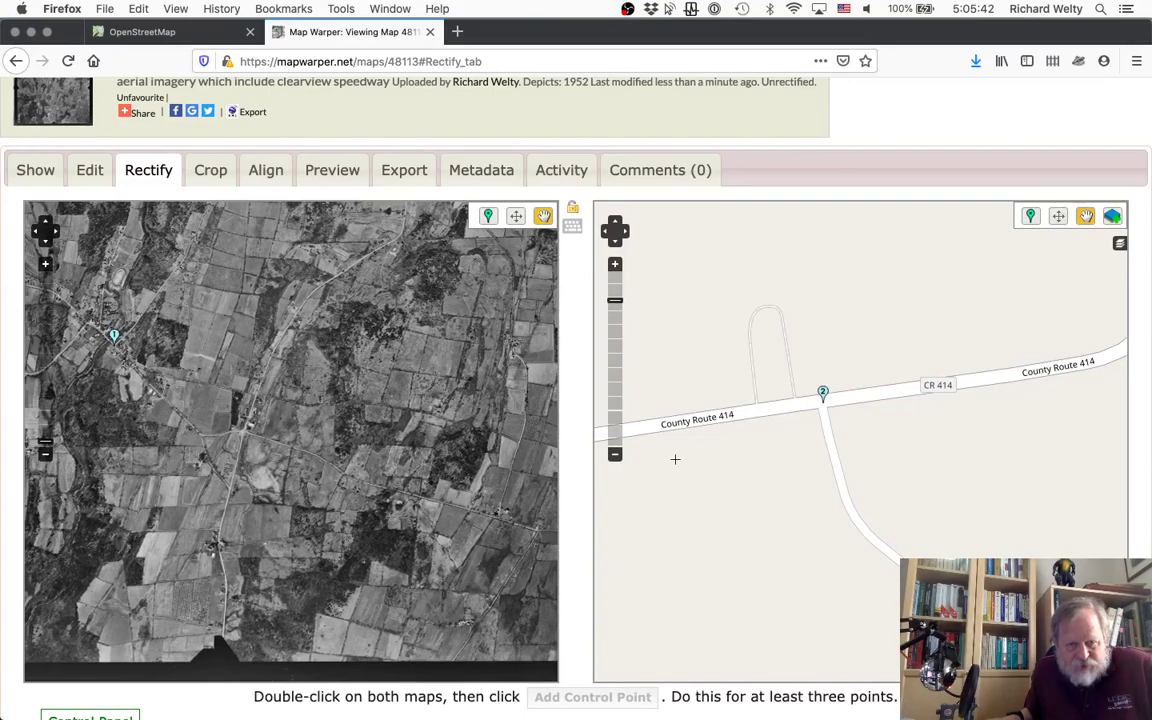
{"action": "left_click", "coordinate": [615, 455]}
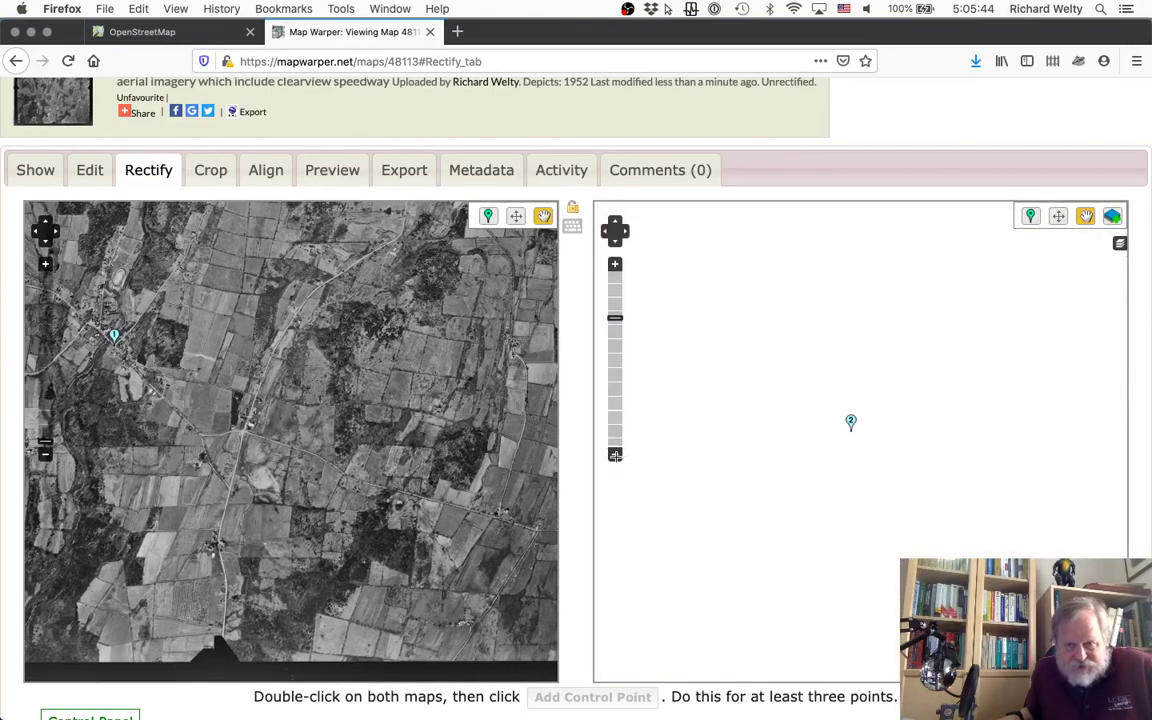
{"action": "left_click_drag", "start_coordinate": [907, 549], "coordinate": [773, 399]}
{"action": "left_click_drag", "start_coordinate": [863, 531], "coordinate": [871, 411]}
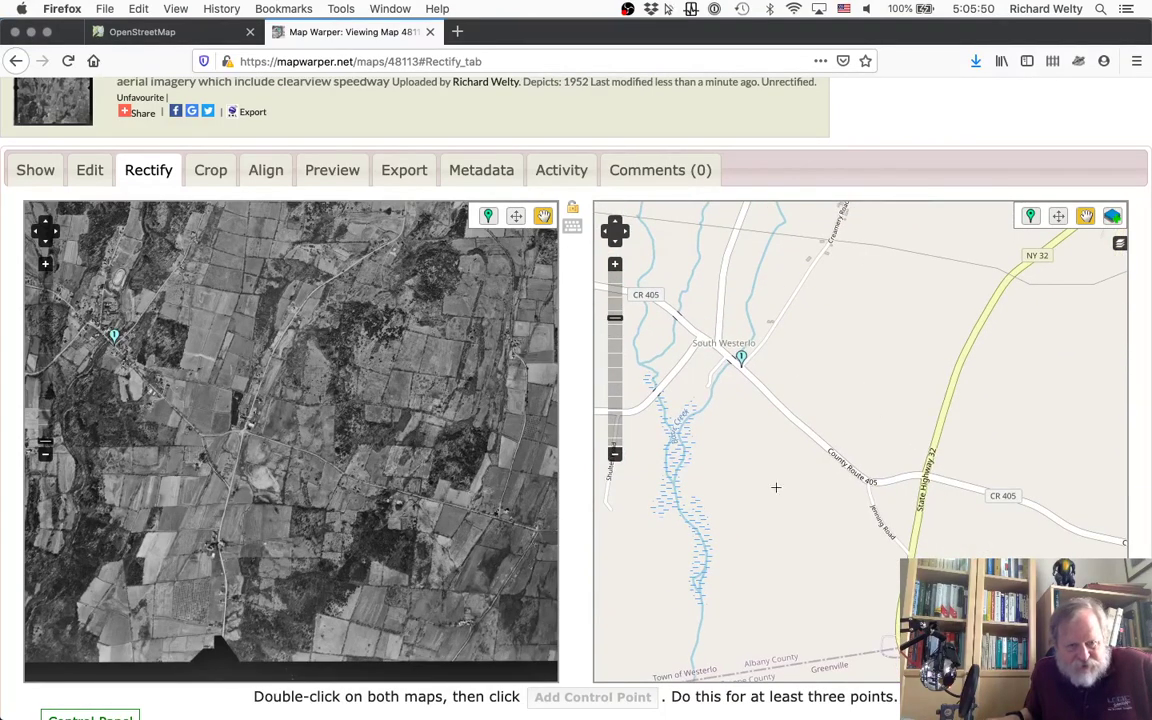
Locate the County Route 405, County Route 411 and County Road 38 roads around Newrys on the map and match them on the photo
{"action": "left_click_drag", "start_coordinate": [240, 430], "coordinate": [300, 447]}
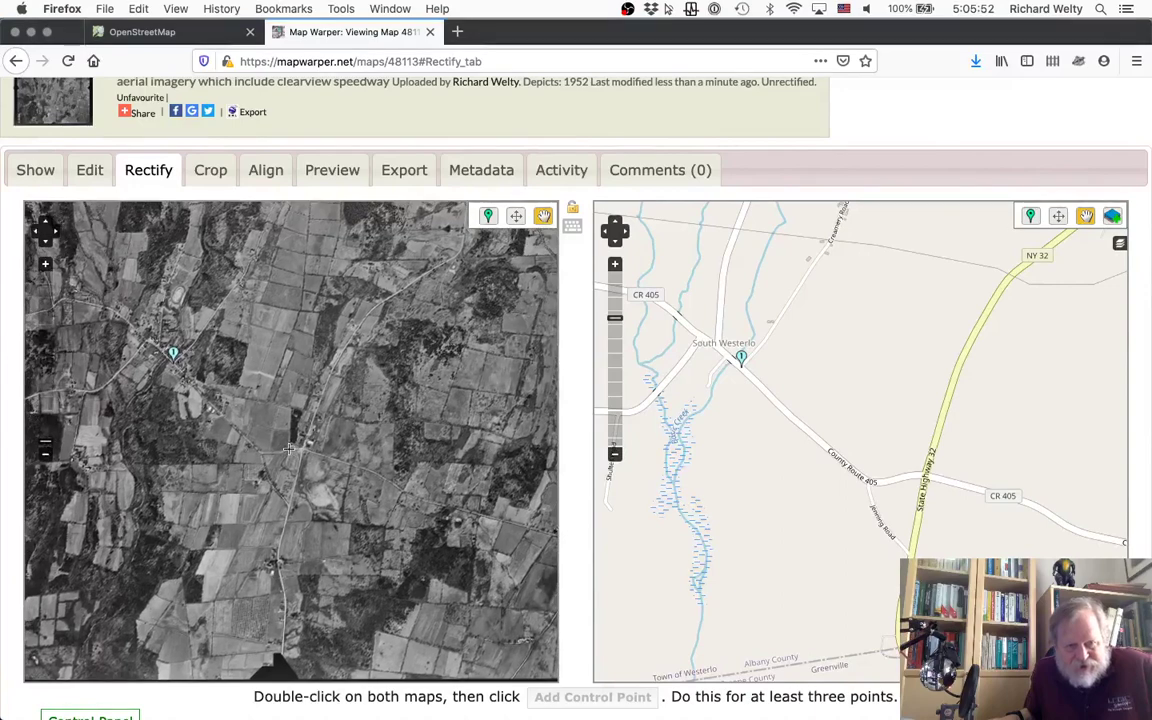
{"action": "left_click_drag", "start_coordinate": [985, 558], "coordinate": [952, 557]}
{"action": "left_click_drag", "start_coordinate": [1034, 597], "coordinate": [738, 527]}
{"action": "left_click_drag", "start_coordinate": [967, 584], "coordinate": [852, 517]}
{"action": "left_click_drag", "start_coordinate": [923, 545], "coordinate": [893, 546]}
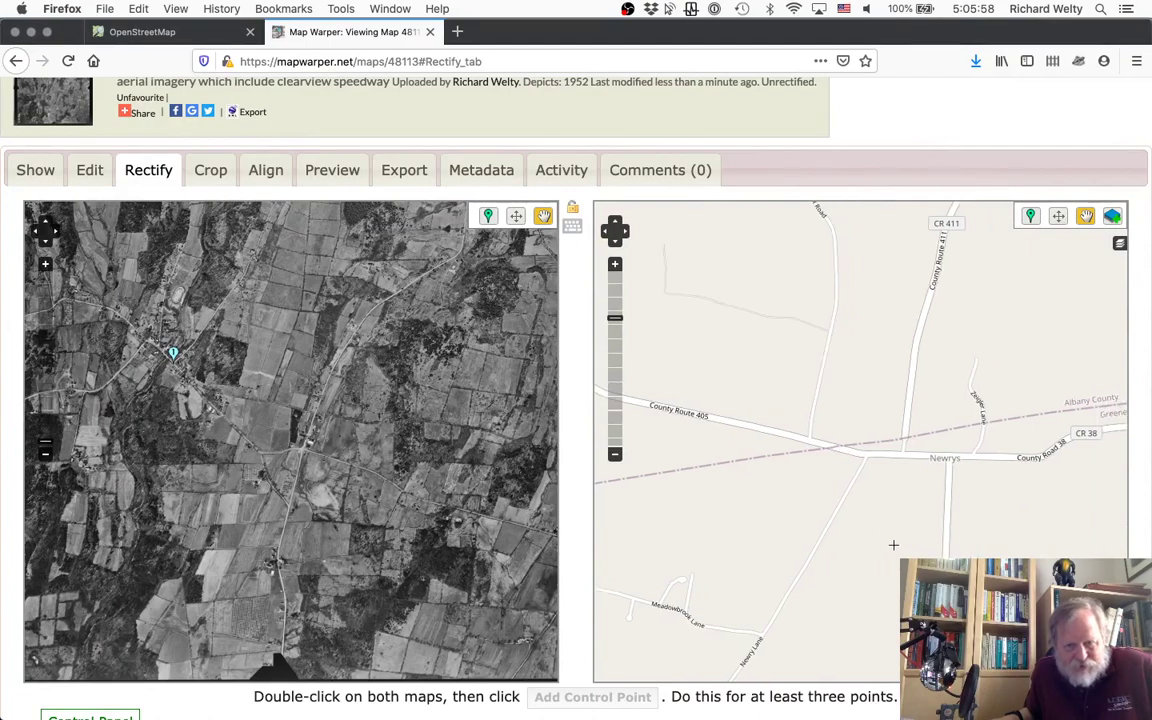
{"action": "scroll", "coordinate": [458, 532], "scroll_direction": "up", "scroll_amount": 4}
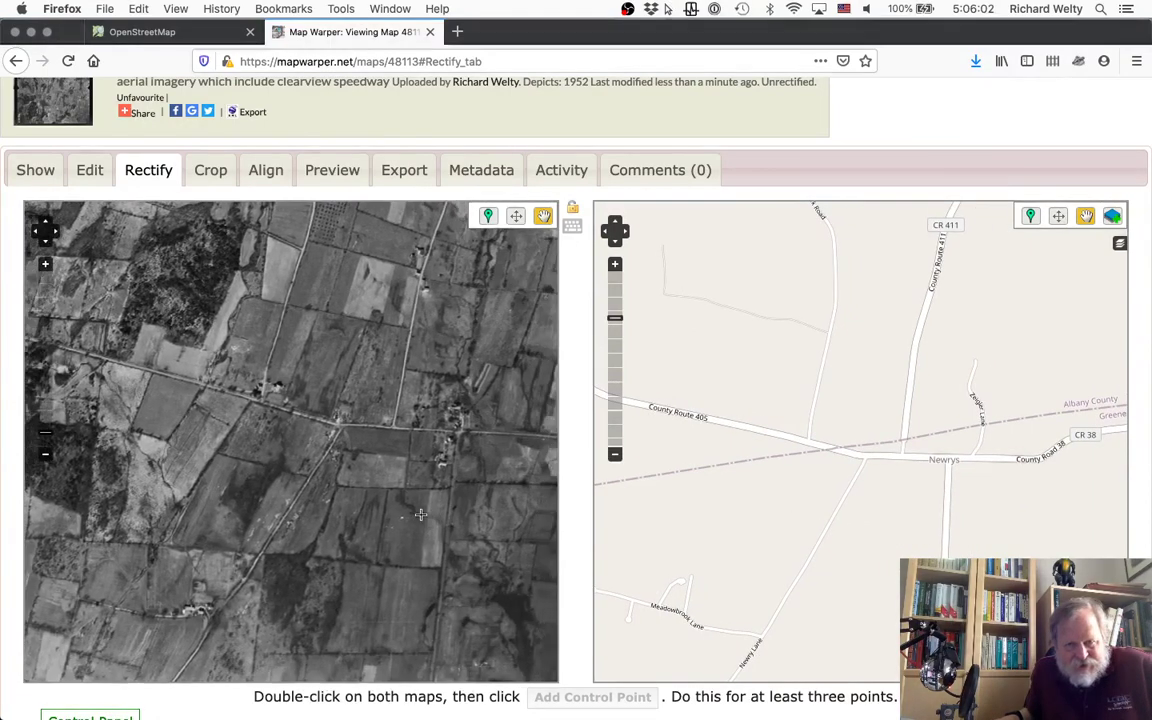
{"action": "mouse_move", "coordinate": [433, 515]}
{"action": "left_mouse_down"}
{"action": "mouse_move", "coordinate": [168, 529]}
{"action": "mouse_move", "coordinate": [452, 548]}
{"action": "mouse_move", "coordinate": [442, 500]}
{"action": "left_mouse_up"}
{"action": "left_click_drag", "start_coordinate": [270, 470], "coordinate": [347, 544]}
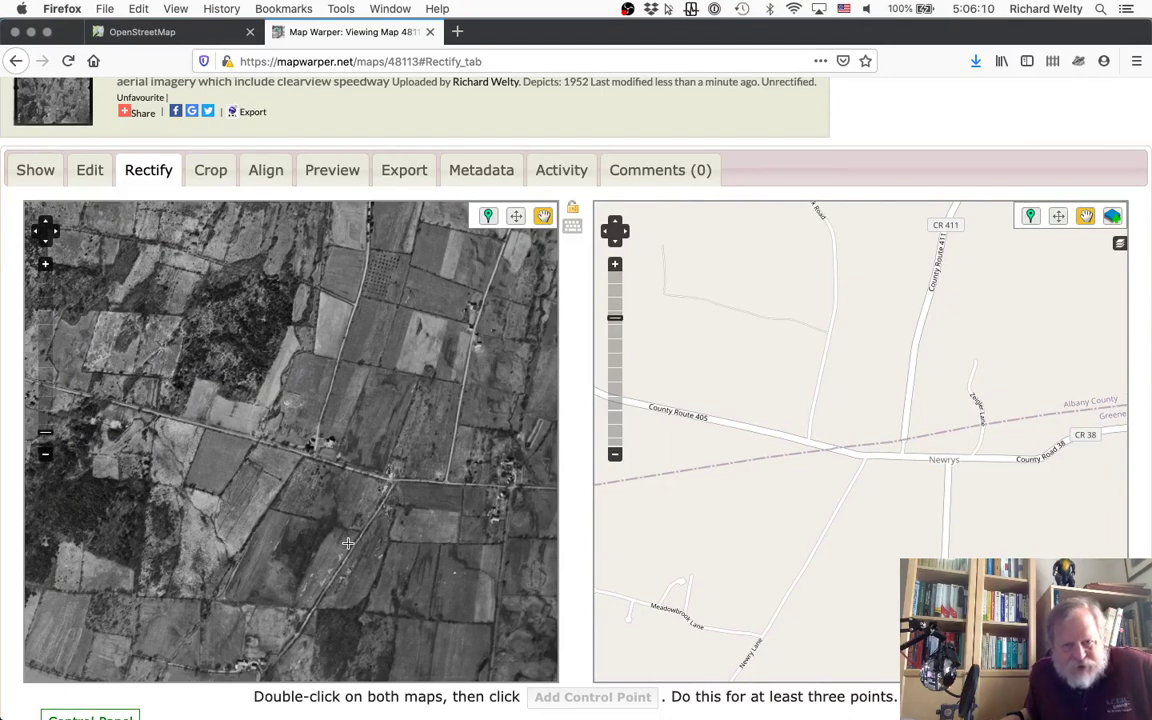
{"action": "left_click_drag", "start_coordinate": [381, 260], "coordinate": [381, 375]}
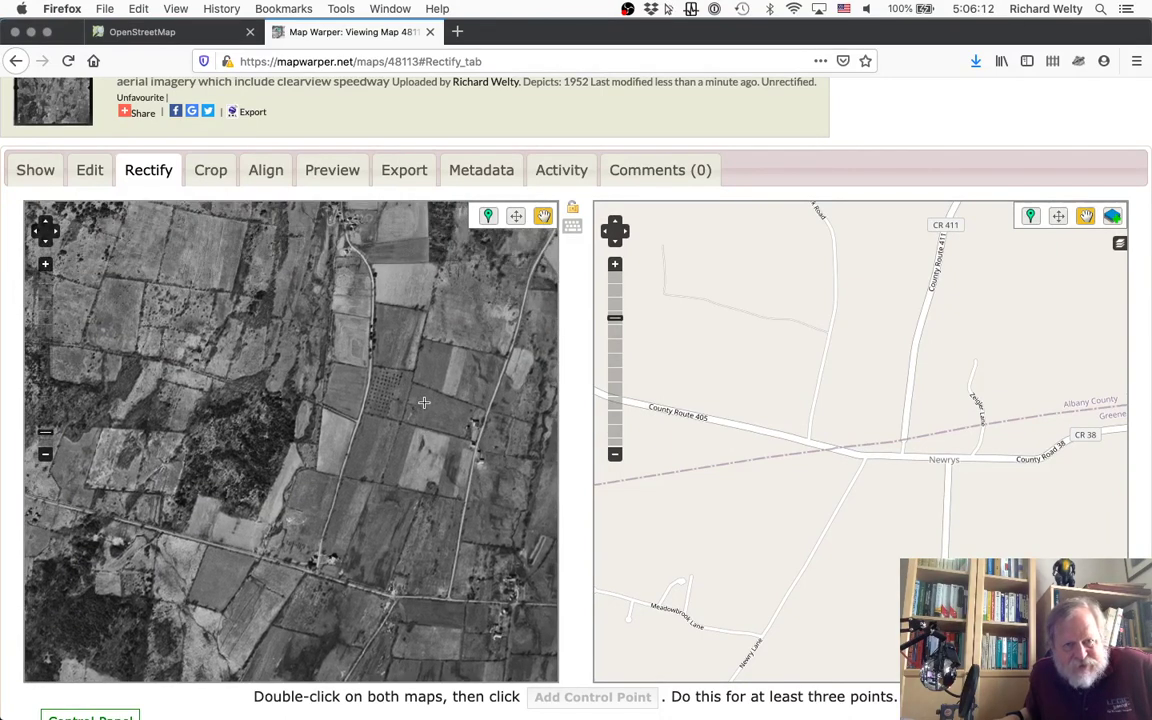
{"action": "left_click_drag", "start_coordinate": [845, 295], "coordinate": [832, 258]}
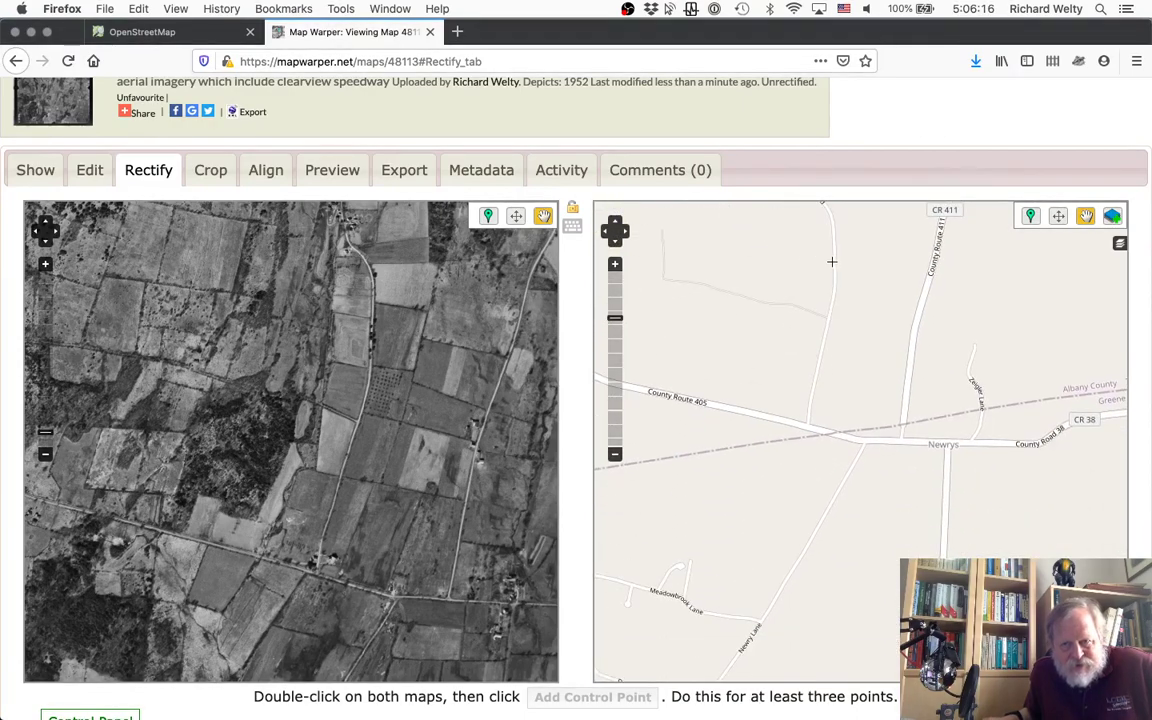
{"action": "left_click_drag", "start_coordinate": [464, 594], "coordinate": [467, 485]}
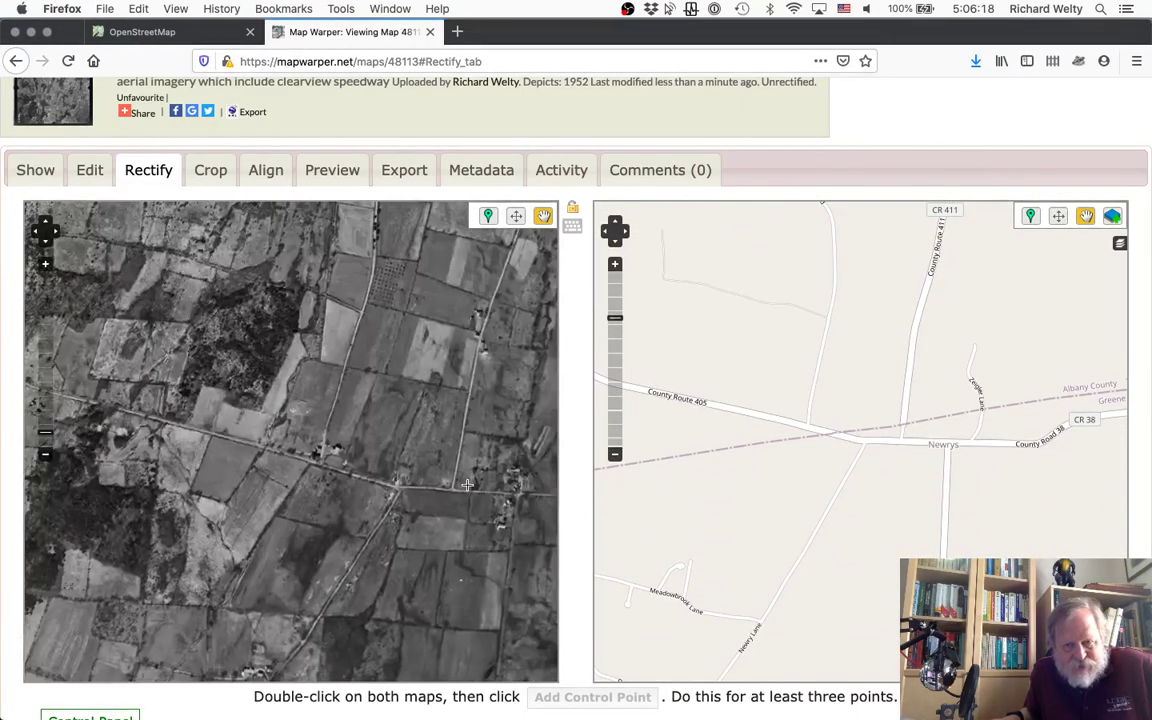
Add a third control point at the junction of County Route 411 and County Road 38 near Newrys on both the photo and the map
{"action": "double_click", "coordinate": [459, 492]}
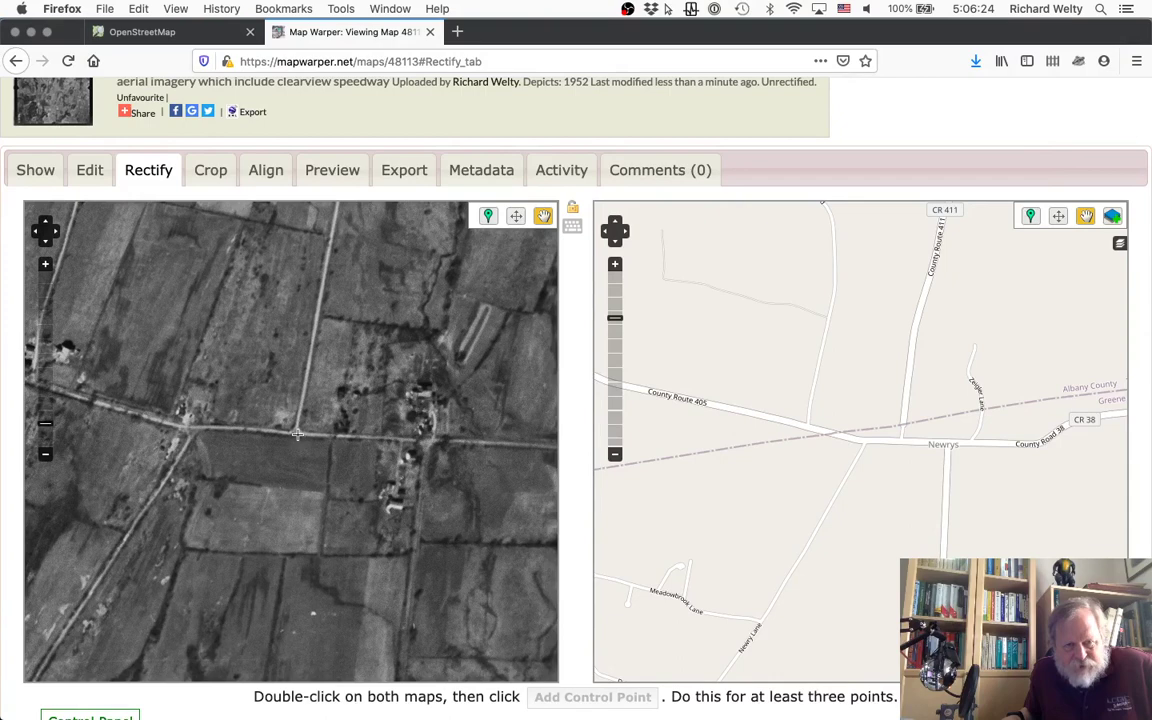
{"action": "left_click", "coordinate": [45, 265]}
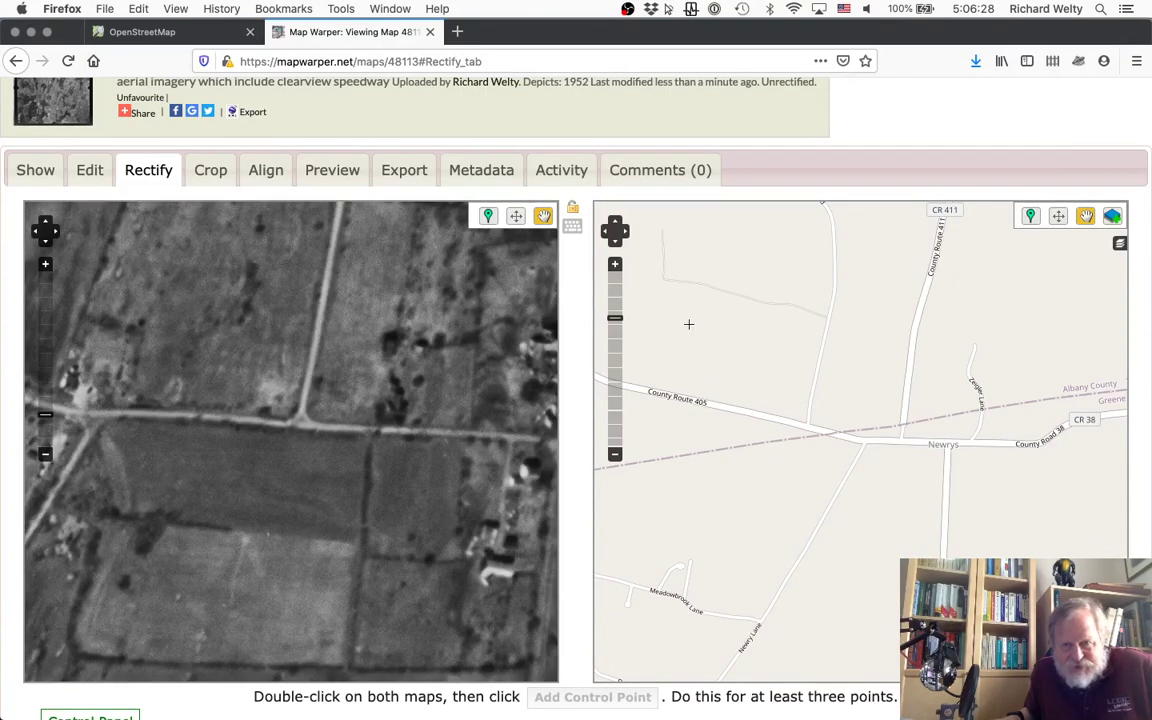
{"action": "left_click", "coordinate": [614, 265]}
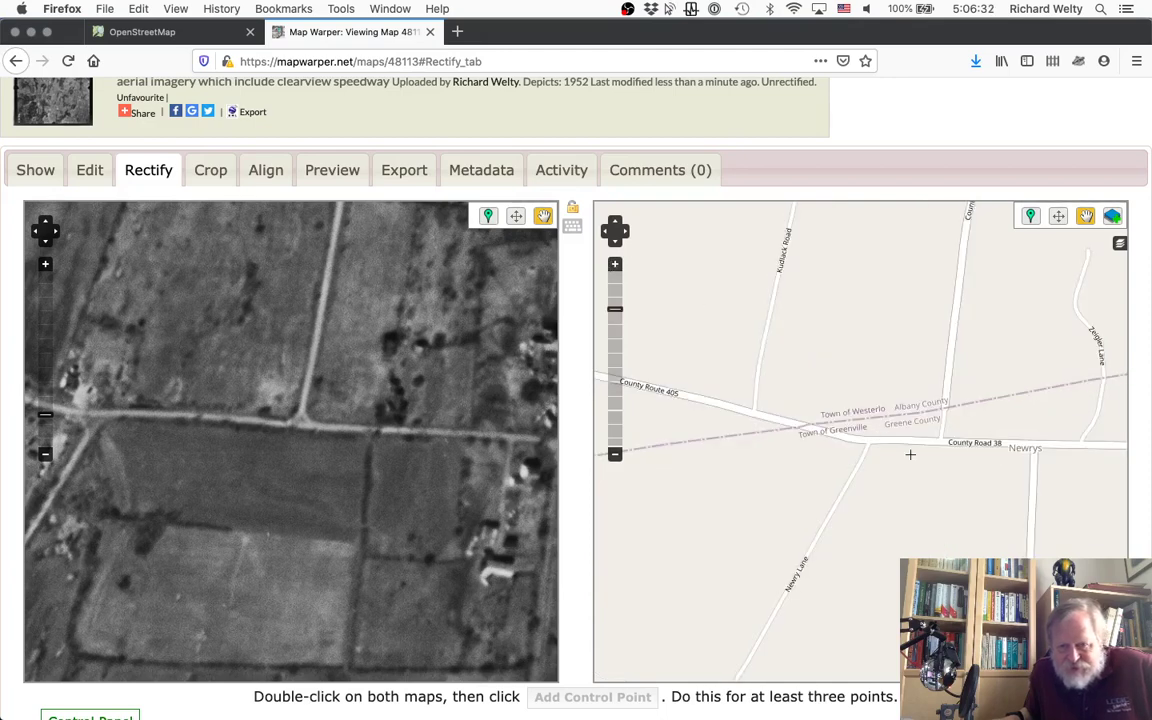
{"action": "left_click_drag", "start_coordinate": [910, 454], "coordinate": [878, 471]}
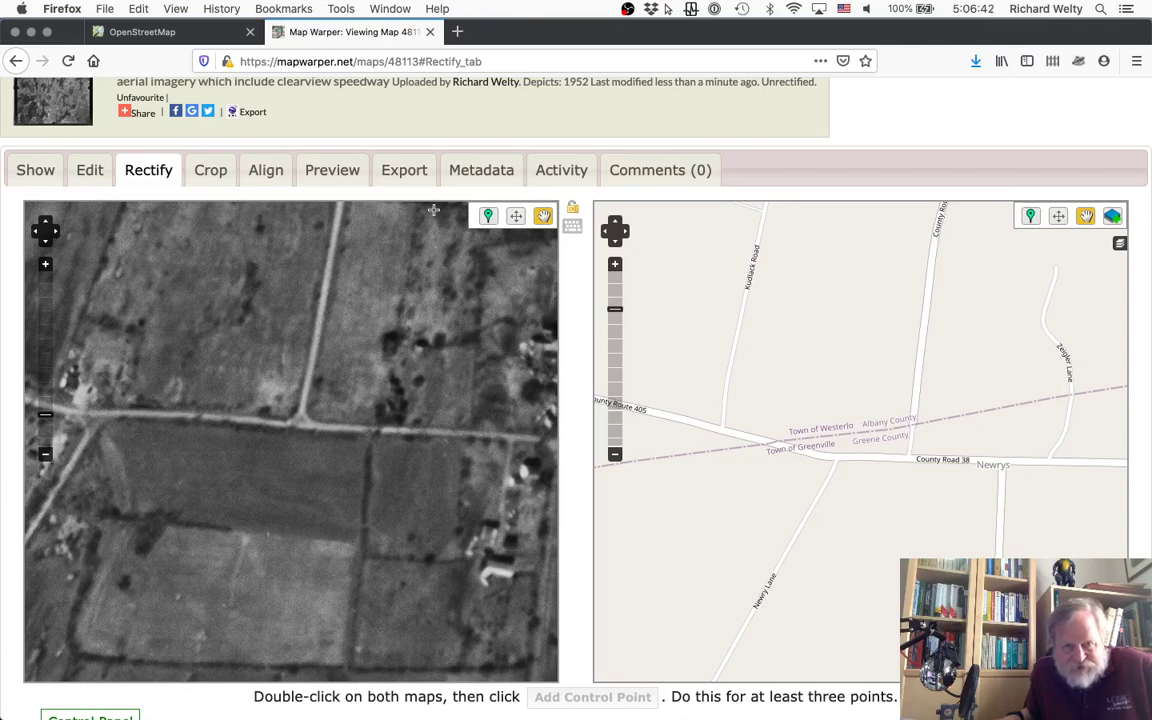
{"action": "left_click", "coordinate": [487, 216]}
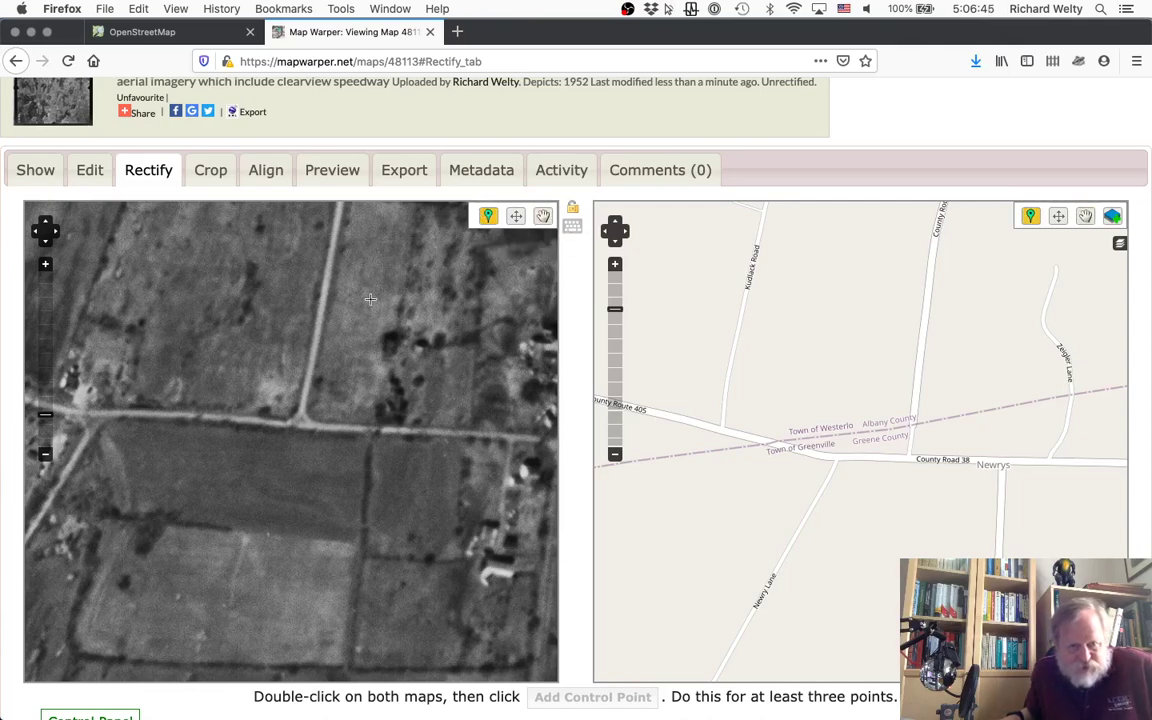
{"action": "left_click", "coordinate": [298, 423]}
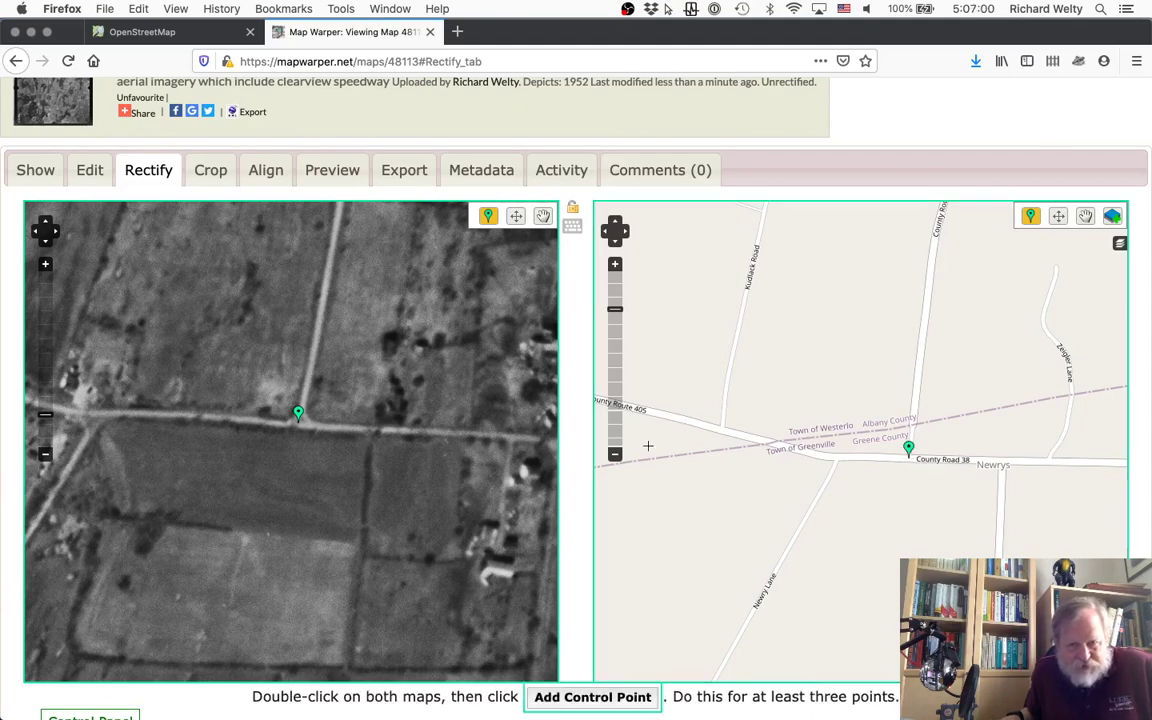
{"action": "left_click", "coordinate": [580, 698]}
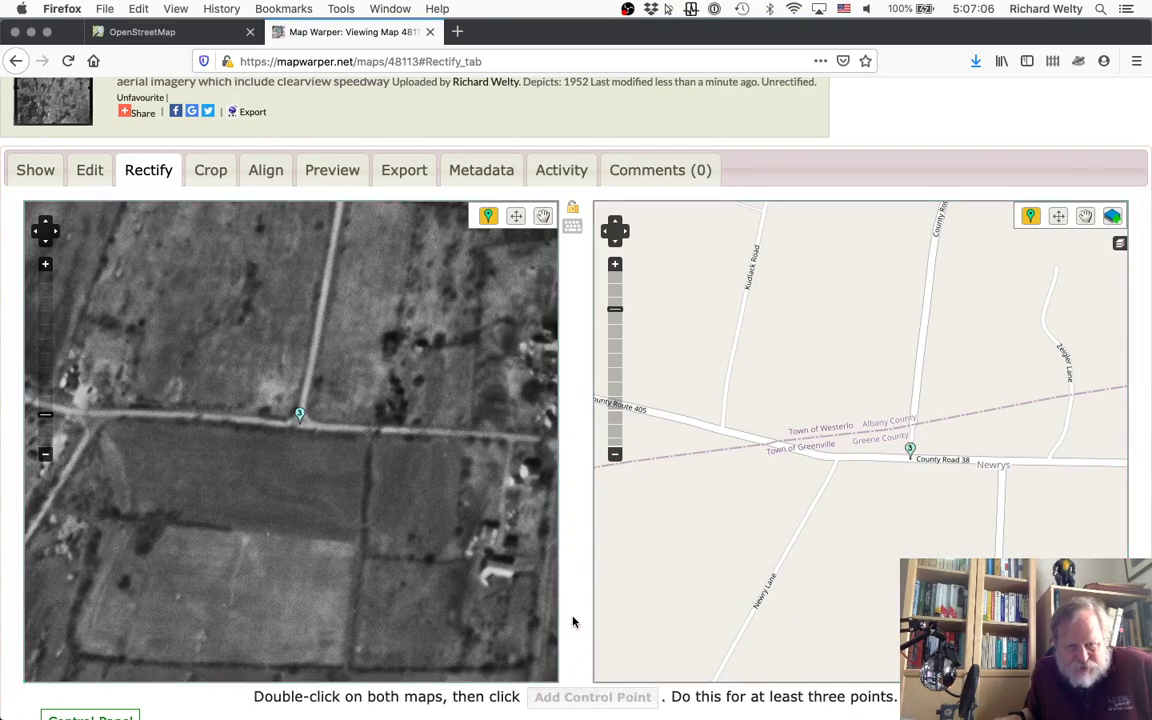
Review the coordinates and error values in the control points list, and collapse the list again
{"action": "scroll", "coordinate": [573, 622], "scroll_direction": "down", "scroll_amount": 4}
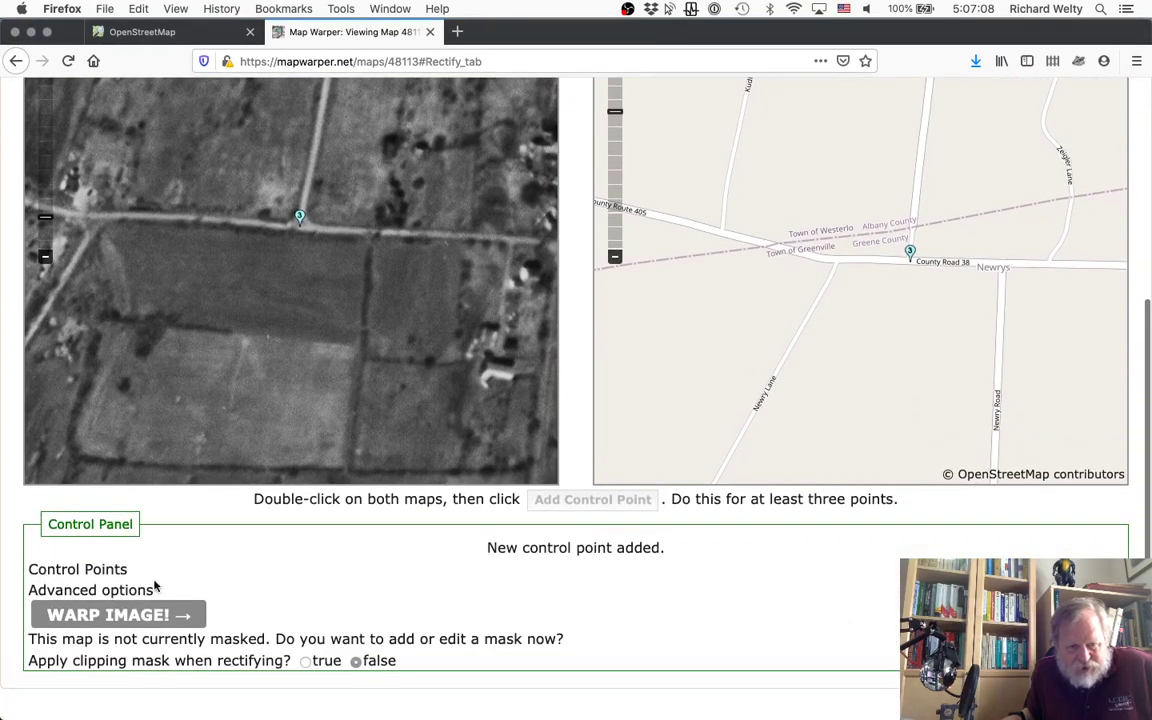
{"action": "left_click", "coordinate": [97, 571]}
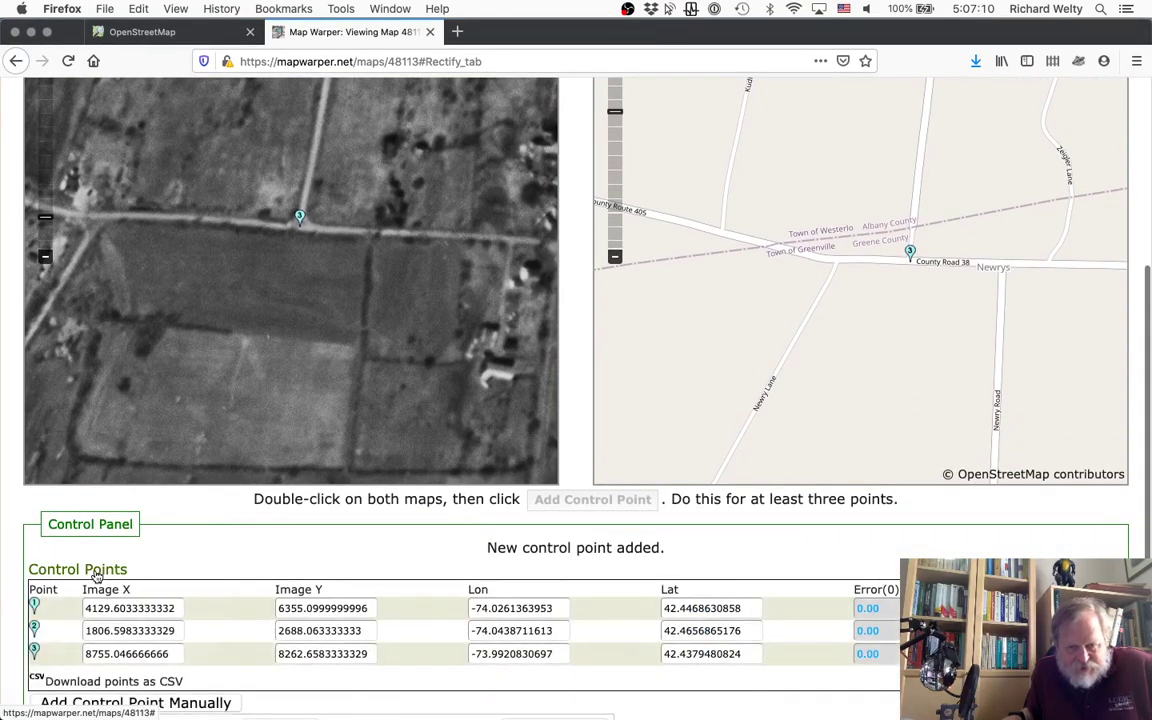
{"action": "left_click", "coordinate": [92, 572]}
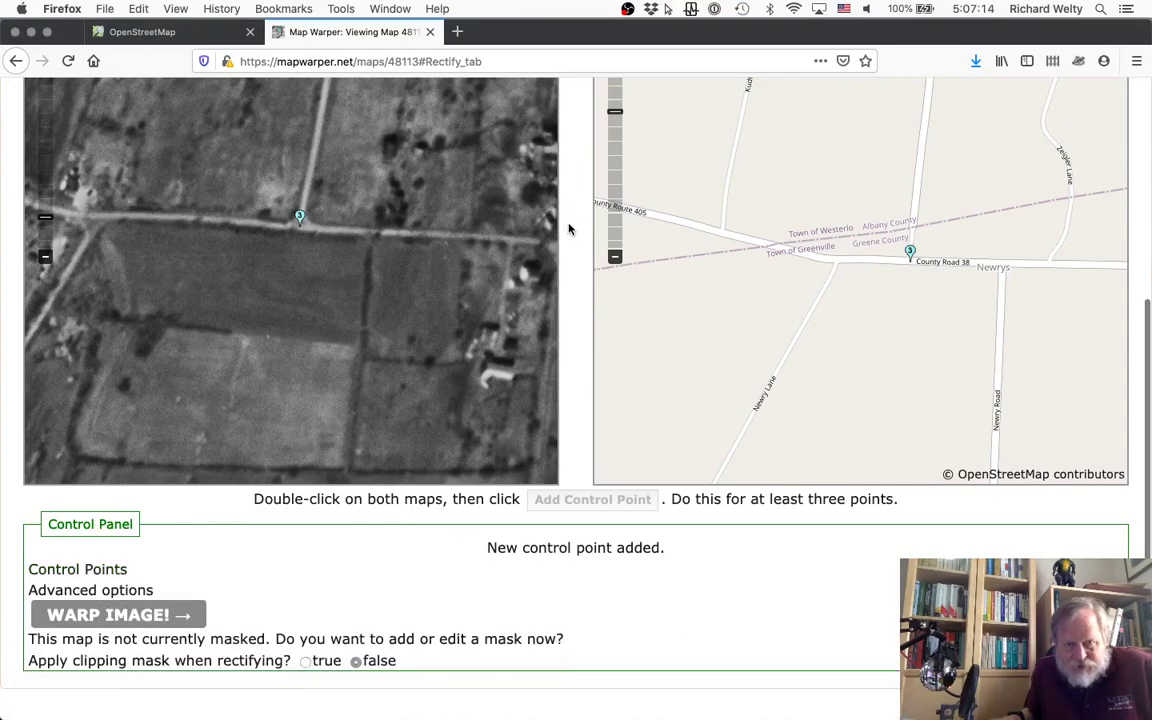
Look over the aerial photo from the third control point up to its northeast corner for a fourth control point location
{"action": "scroll", "coordinate": [569, 224], "scroll_direction": "up", "scroll_amount": 5}
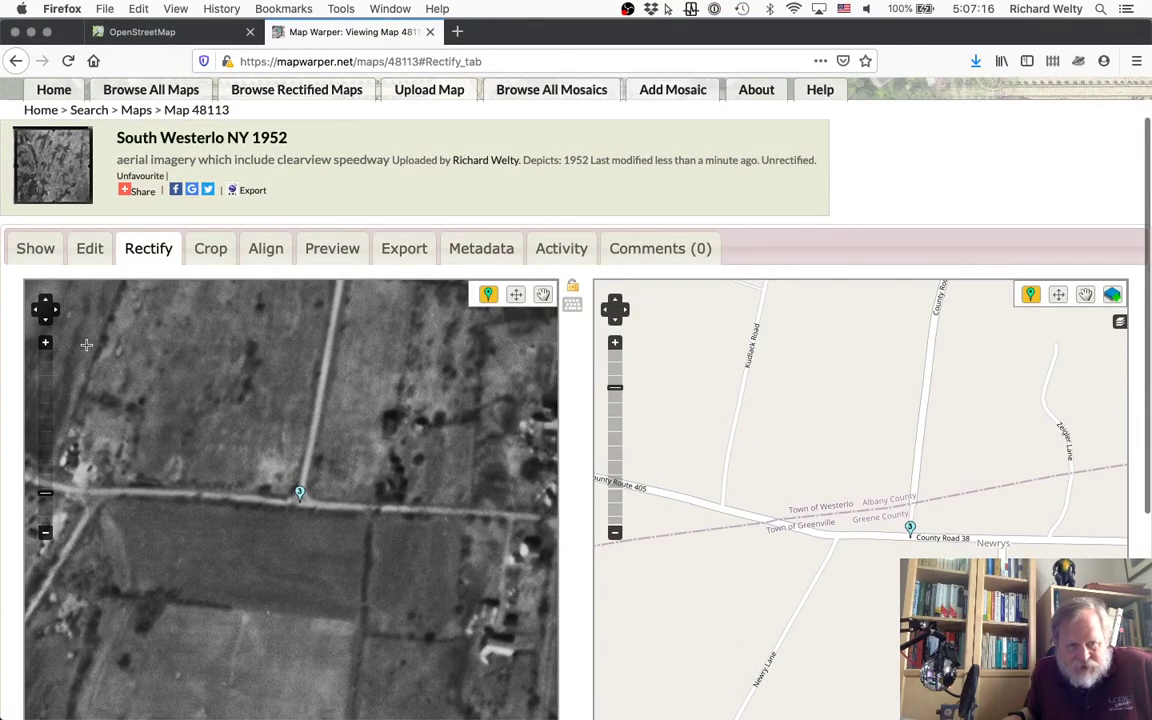
{"action": "left_click", "coordinate": [45, 531]}
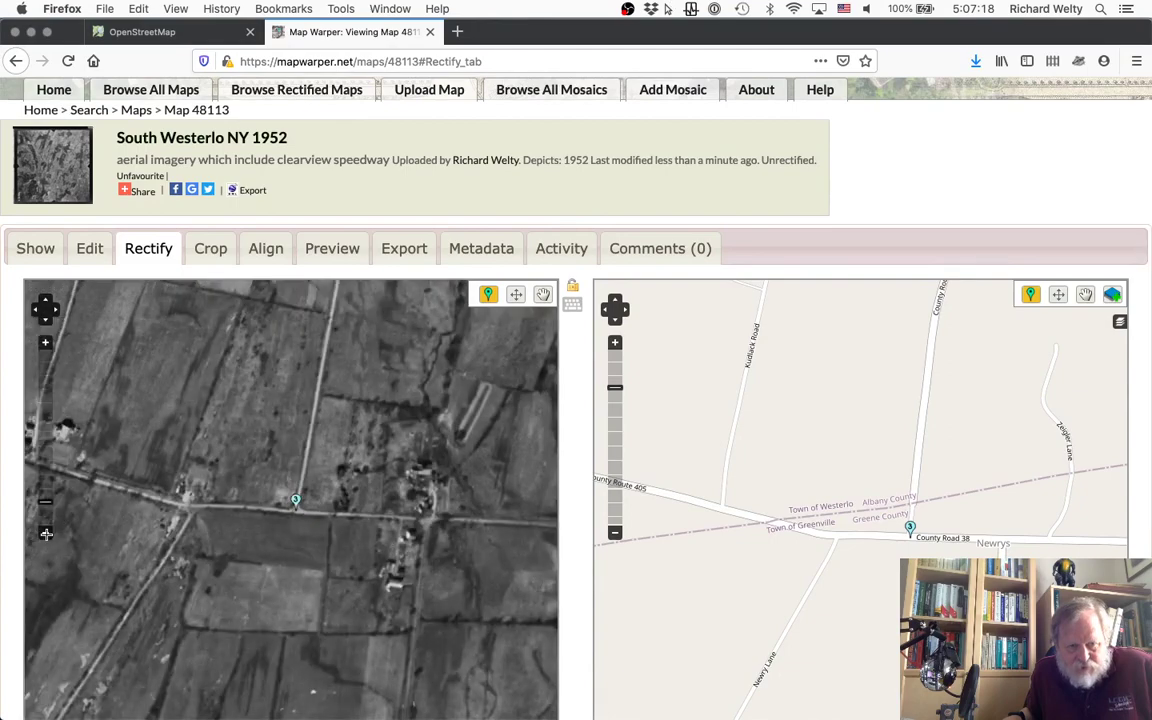
{"action": "left_click", "coordinate": [46, 533]}
{"action": "left_click", "coordinate": [46, 533]}
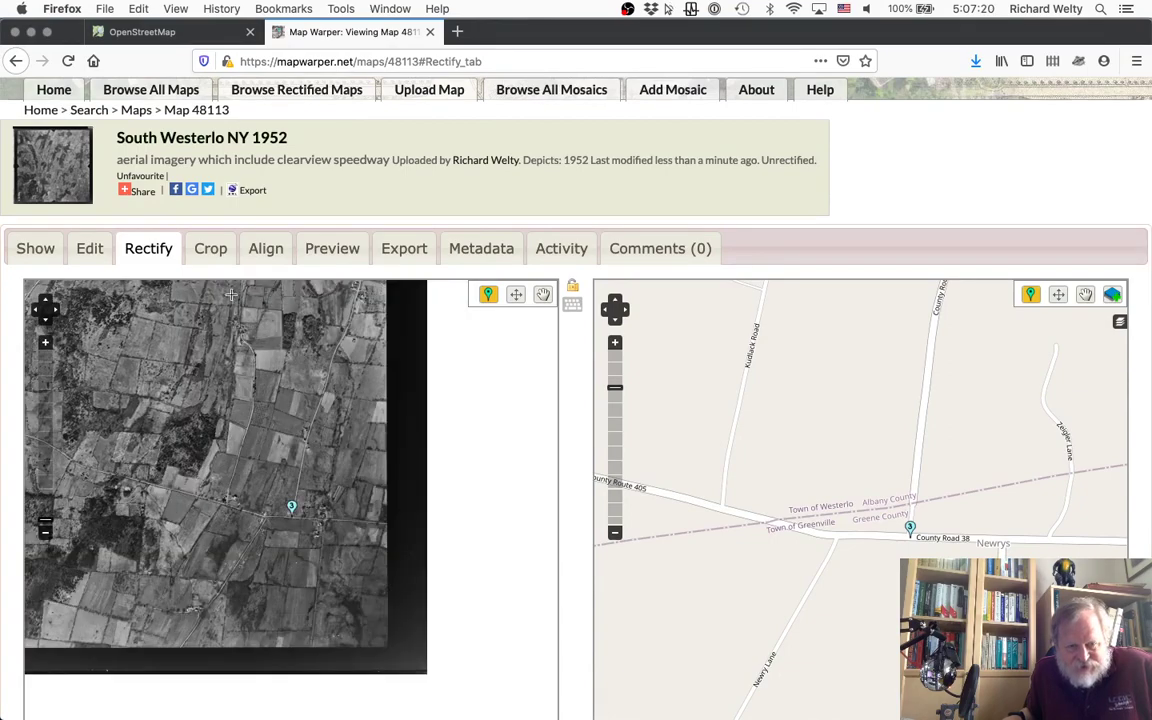
{"action": "left_click", "coordinate": [341, 490]}
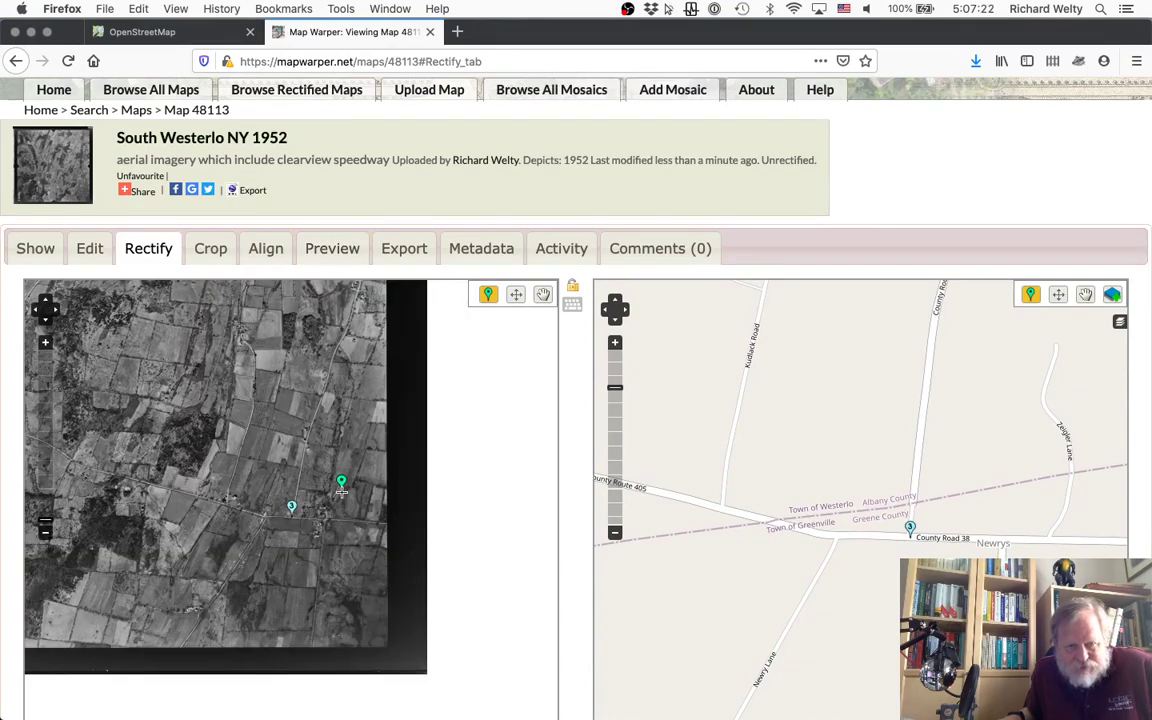
{"action": "left_click", "coordinate": [543, 294]}
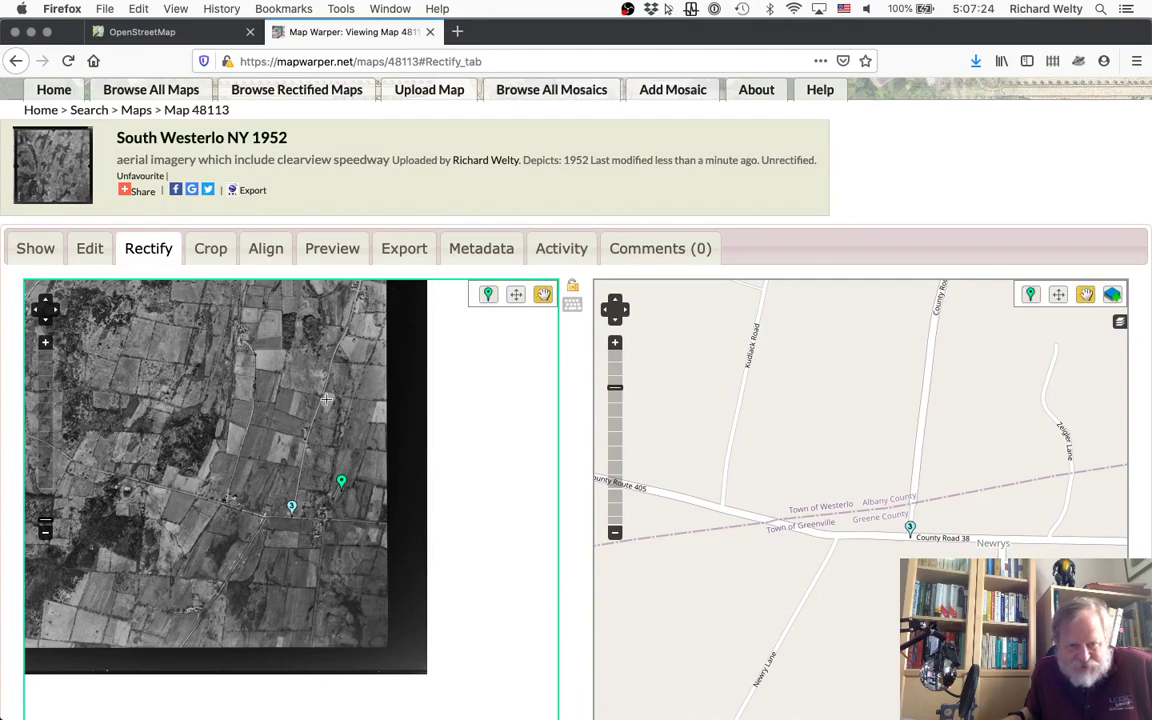
{"action": "left_click_drag", "start_coordinate": [338, 370], "coordinate": [301, 514]}
{"action": "left_click_drag", "start_coordinate": [269, 379], "coordinate": [310, 604]}
{"action": "left_click_drag", "start_coordinate": [261, 372], "coordinate": [320, 516]}
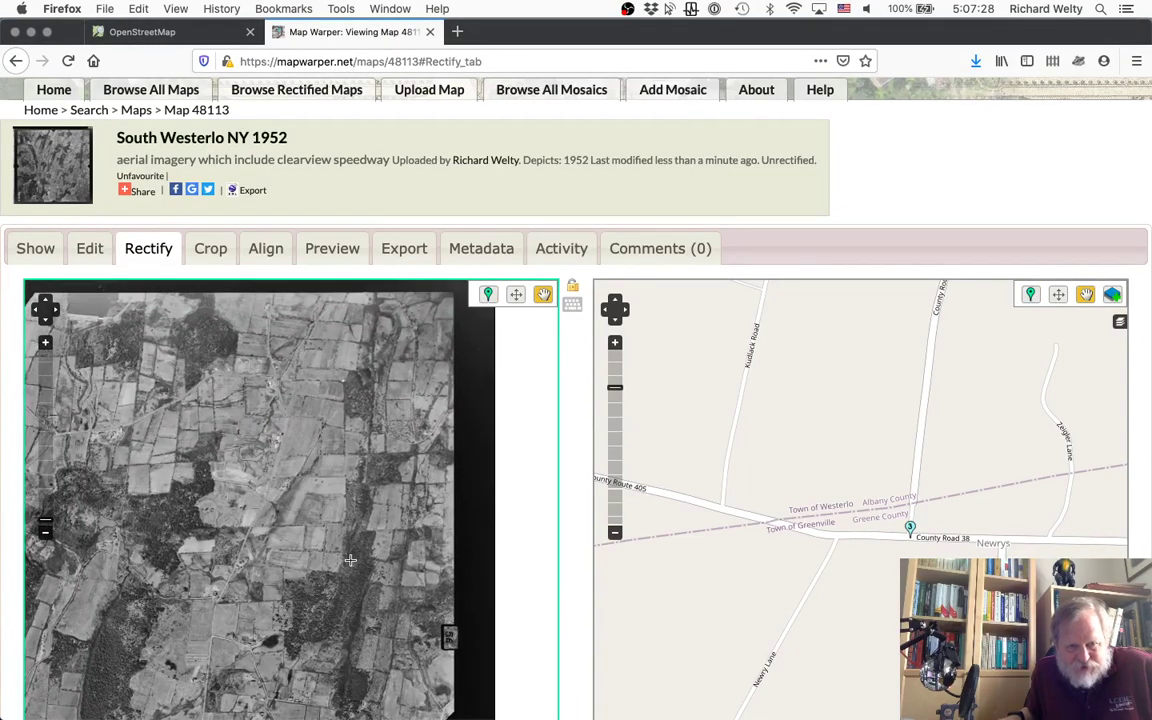
{"action": "left_click_drag", "start_coordinate": [278, 476], "coordinate": [305, 476]}
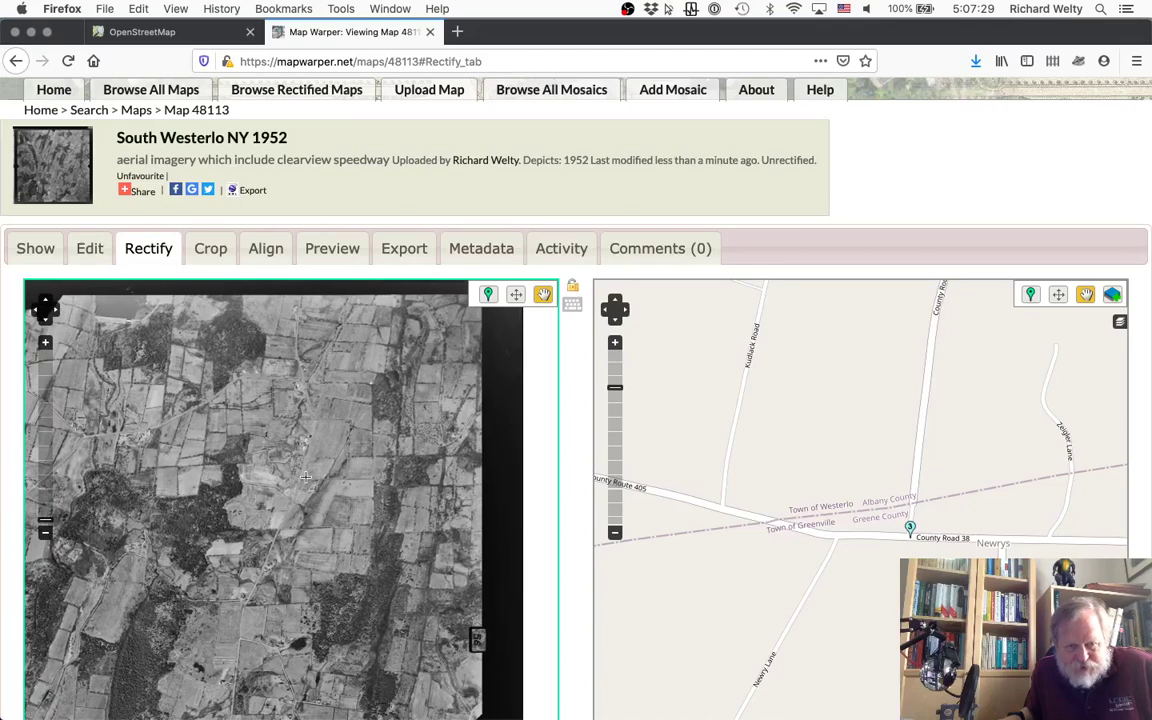
Compare the map from the third control point north to Basic Creek Reservoir and NY 32 with the aerial photo
{"action": "left_click", "coordinate": [614, 532]}
{"action": "left_click", "coordinate": [614, 532]}
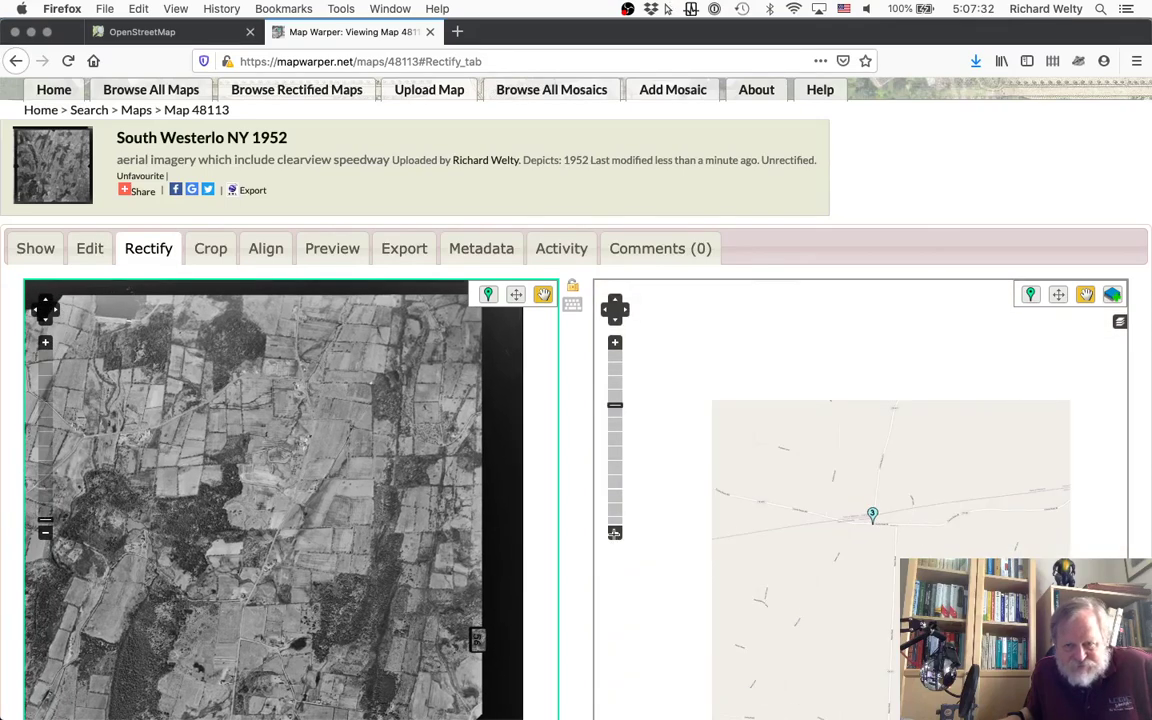
{"action": "left_click", "coordinate": [614, 532]}
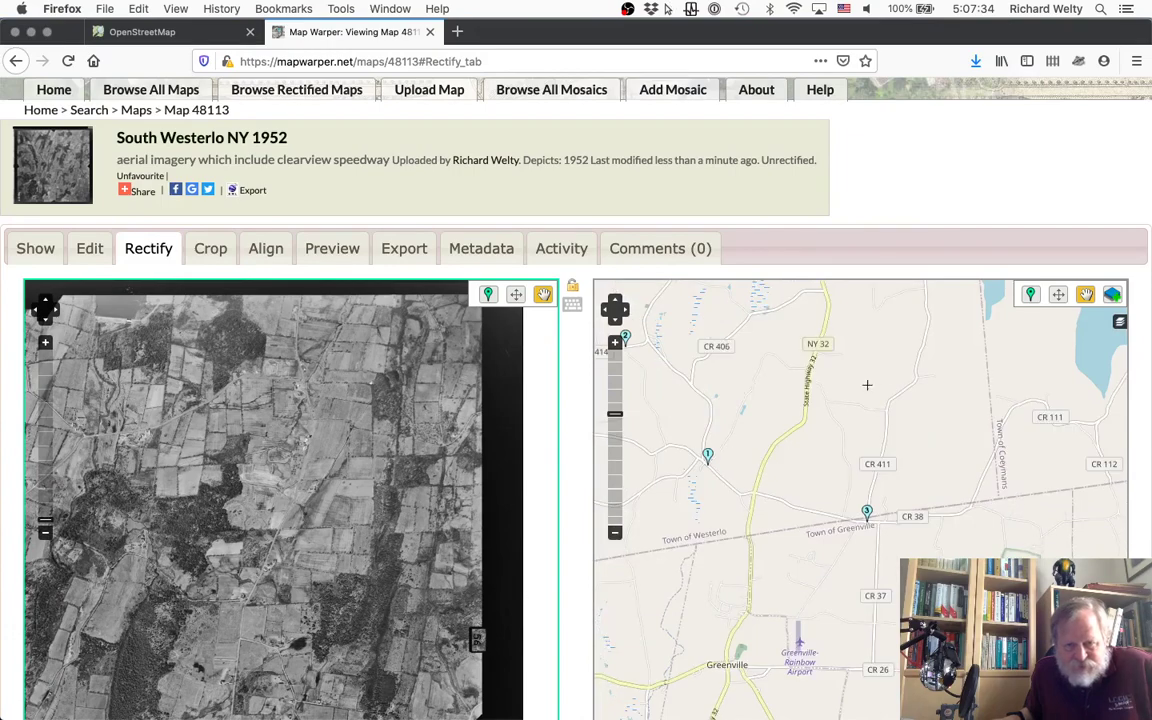
{"action": "left_click_drag", "start_coordinate": [884, 380], "coordinate": [882, 694]}
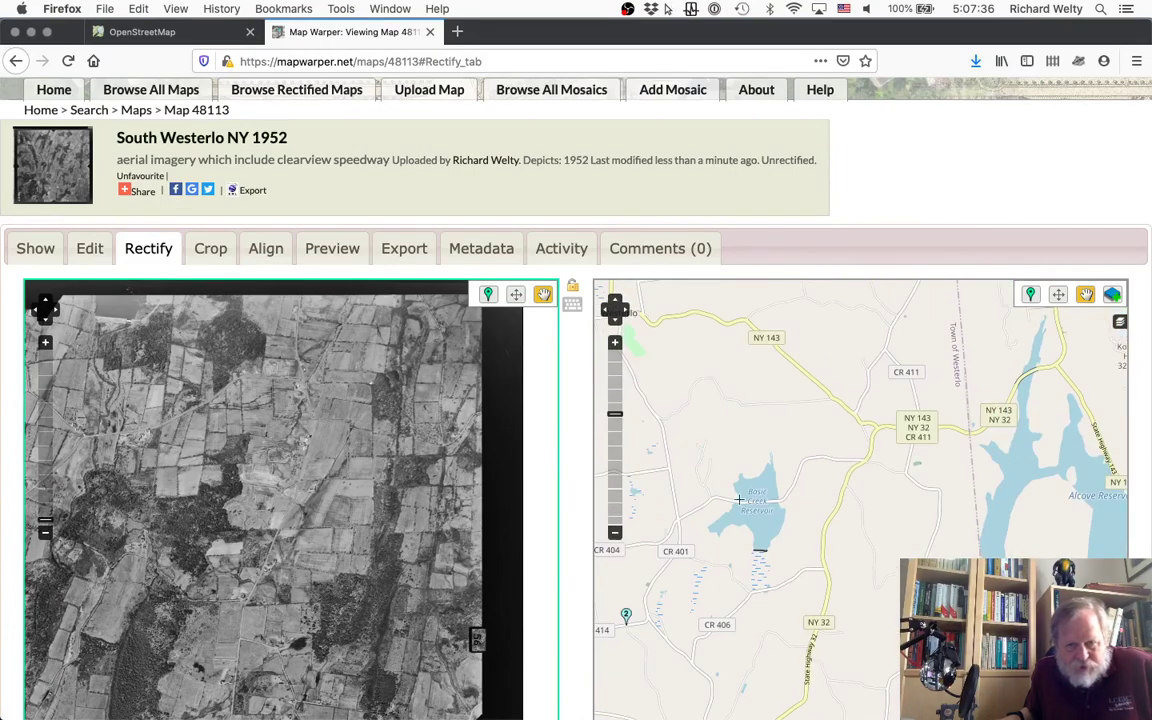
{"action": "left_click_drag", "start_coordinate": [324, 567], "coordinate": [412, 371]}
{"action": "mouse_move", "coordinate": [298, 608]}
{"action": "left_mouse_down"}
{"action": "mouse_move", "coordinate": [319, 478]}
{"action": "mouse_move", "coordinate": [402, 411]}
{"action": "left_mouse_up"}
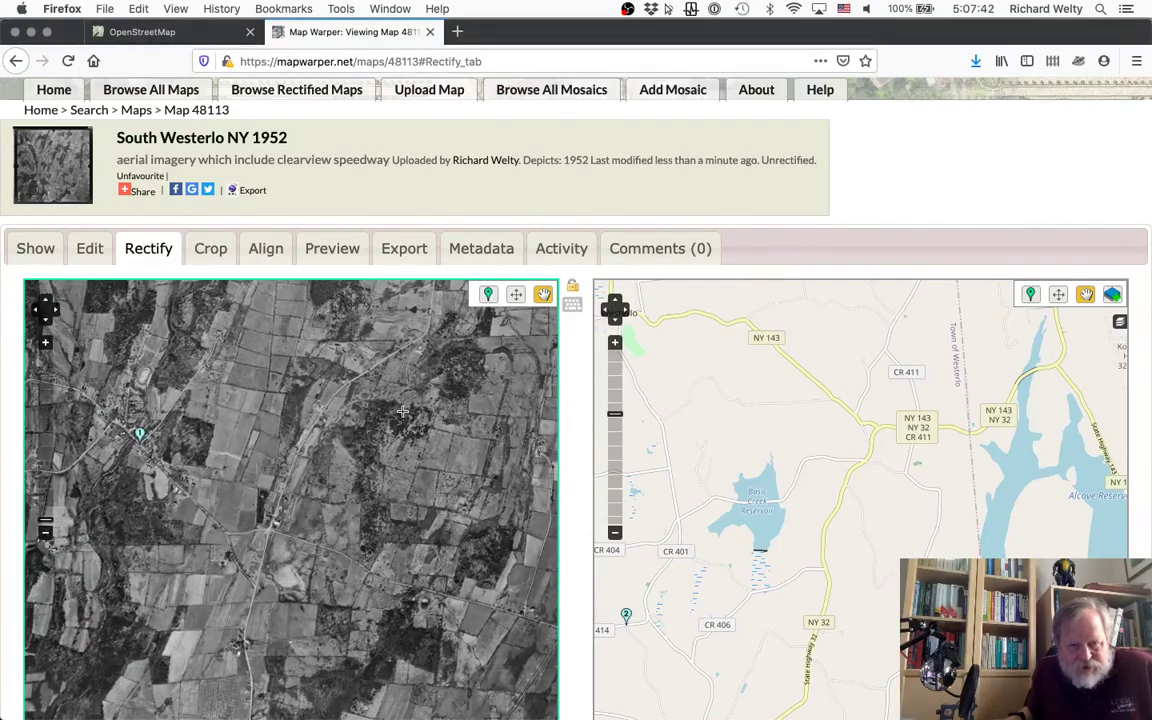
{"action": "left_click_drag", "start_coordinate": [761, 637], "coordinate": [795, 465]}
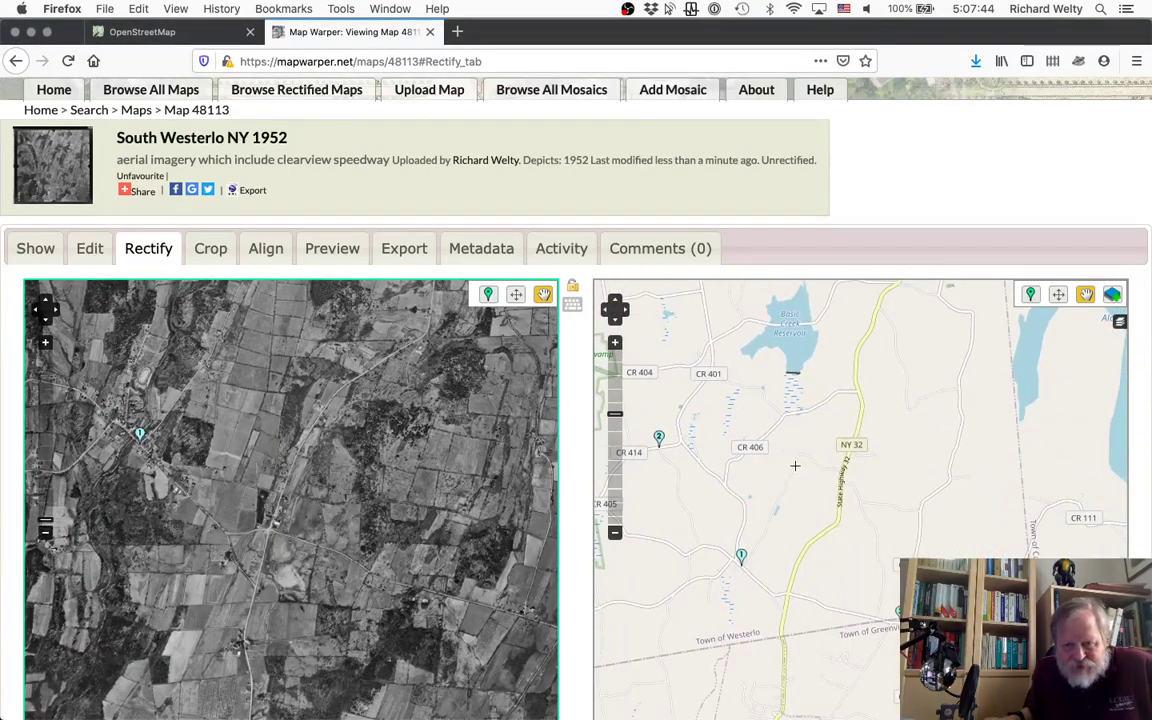
{"action": "left_click_drag", "start_coordinate": [376, 408], "coordinate": [328, 590]}
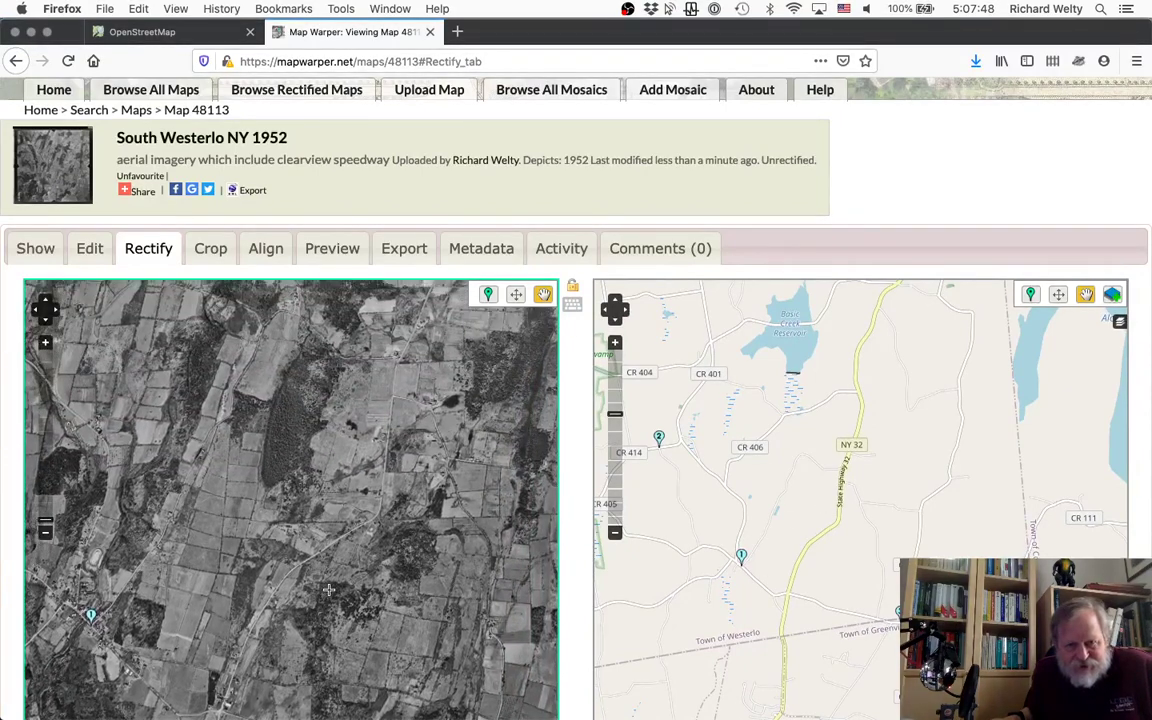
{"action": "left_click_drag", "start_coordinate": [835, 483], "coordinate": [762, 530]}
{"action": "scroll", "coordinate": [357, 421], "scroll_direction": "down", "scroll_amount": 2}
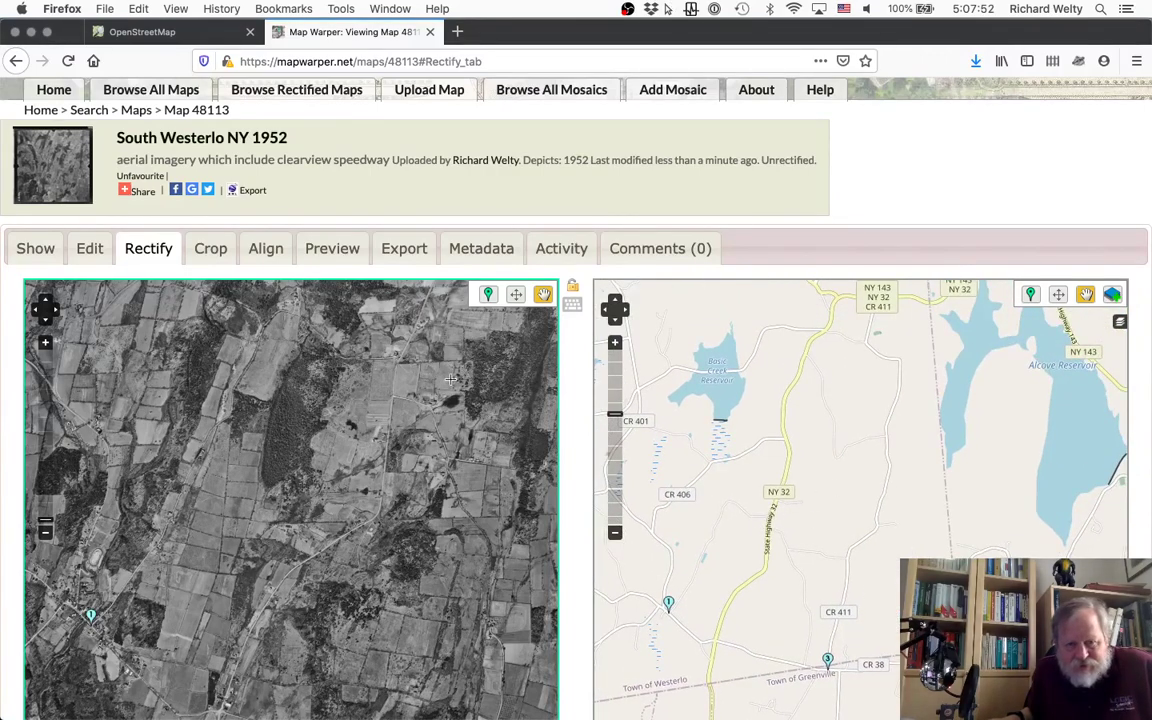
Examine the side-road junctions along NY 32 near County Route 406 and Boomhower Road on the map against the photo's main road
{"action": "scroll", "coordinate": [372, 628], "scroll_direction": "up", "scroll_amount": 2}
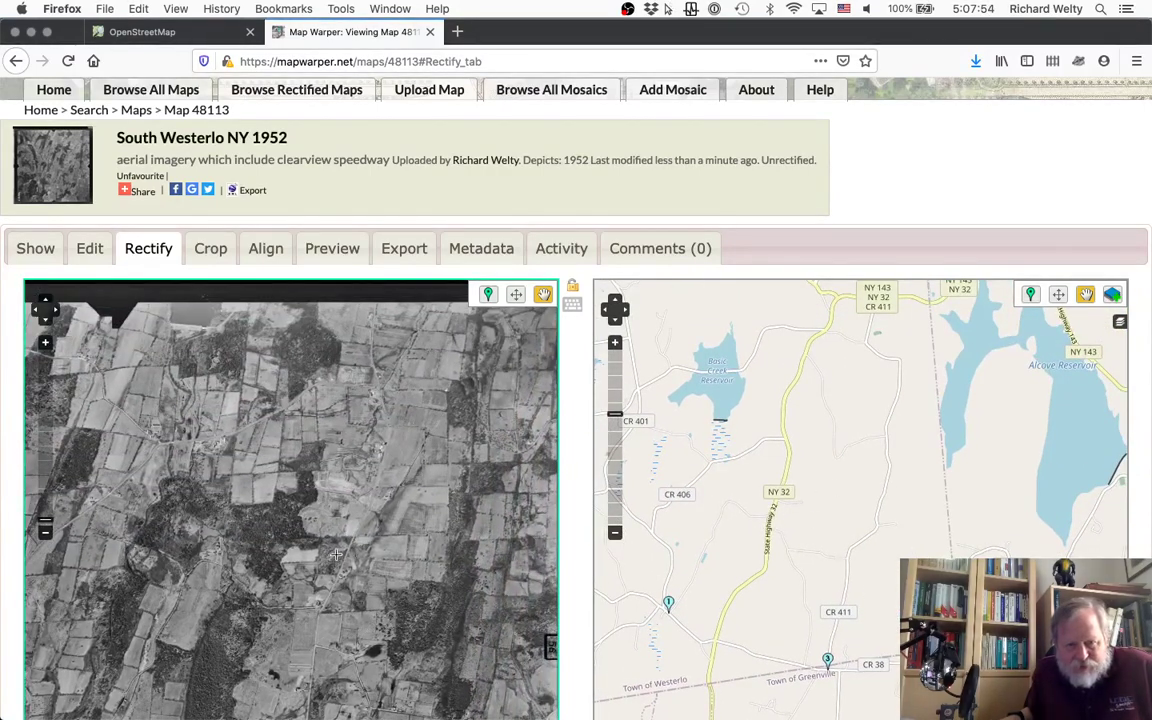
{"action": "scroll", "coordinate": [338, 560], "scroll_direction": "up", "scroll_amount": 1}
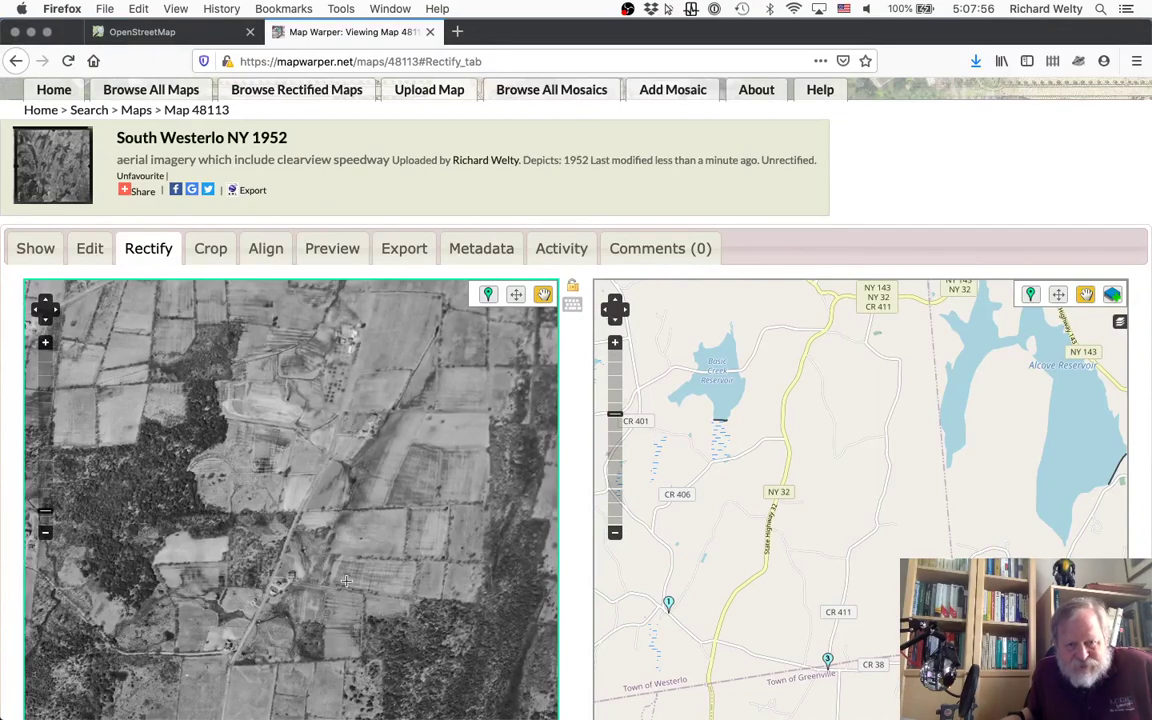
{"action": "left_click_drag", "start_coordinate": [345, 580], "coordinate": [383, 543]}
{"action": "scroll", "coordinate": [795, 505], "scroll_direction": "up", "scroll_amount": 1}
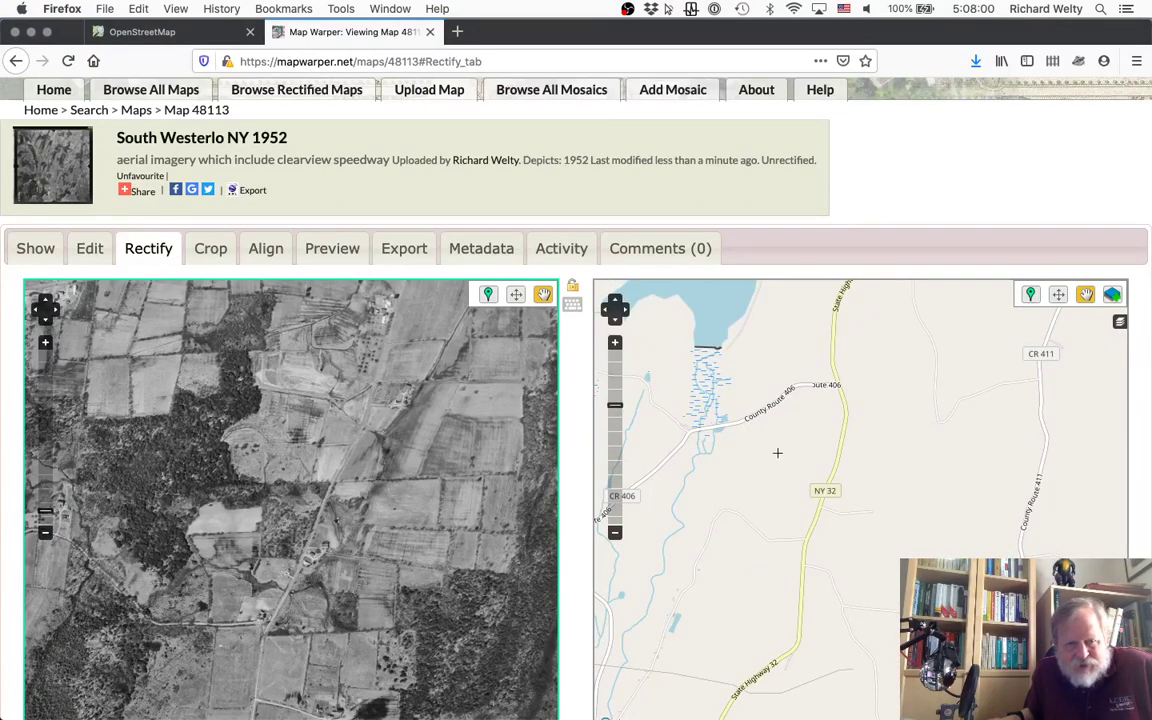
{"action": "left_click_drag", "start_coordinate": [380, 565], "coordinate": [458, 445]}
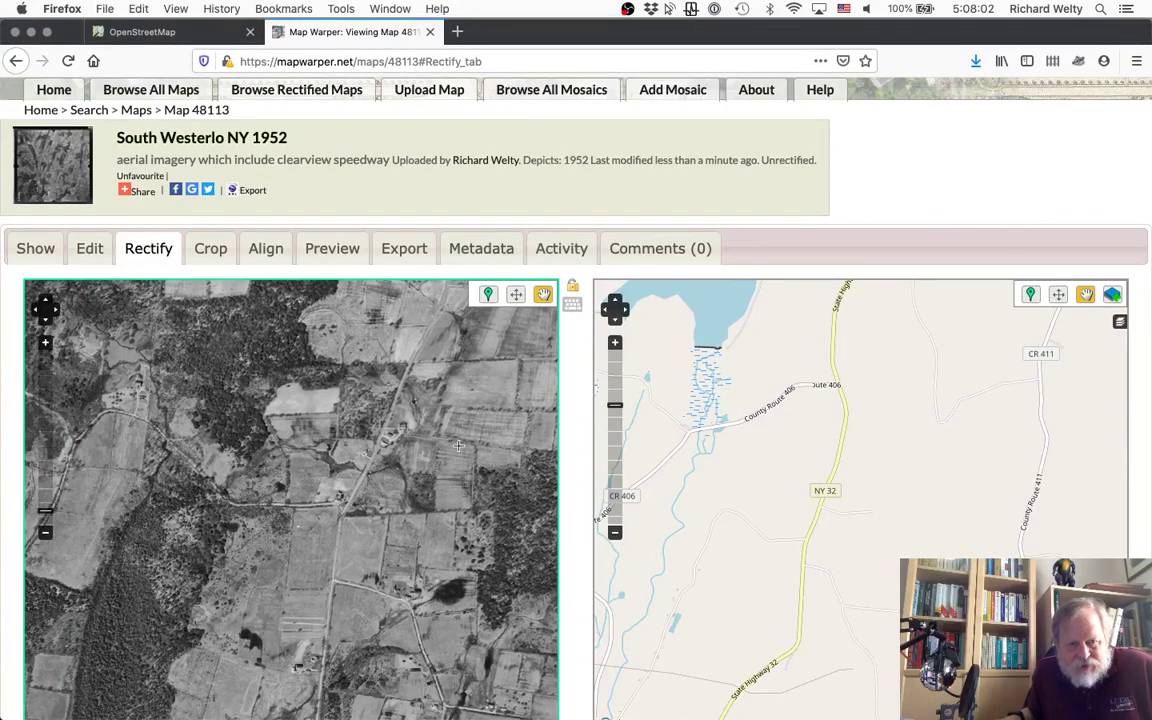
{"action": "left_click_drag", "start_coordinate": [704, 479], "coordinate": [700, 666]}
{"action": "left_click_drag", "start_coordinate": [804, 438], "coordinate": [802, 473]}
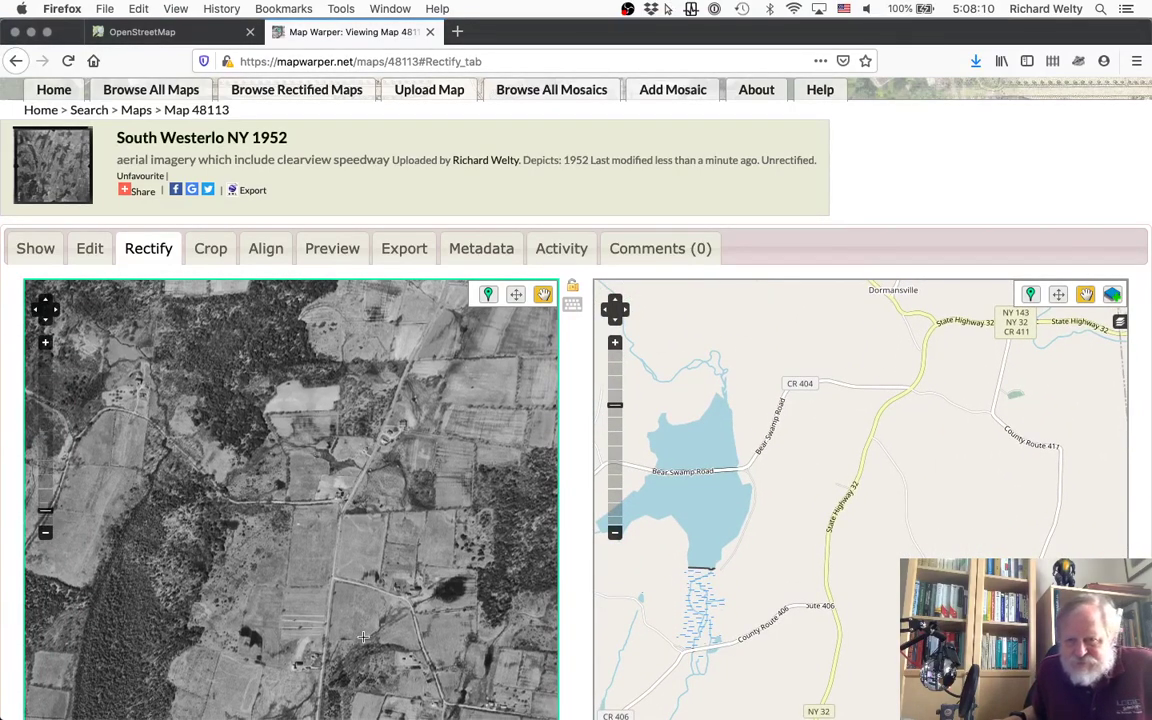
{"action": "left_click_drag", "start_coordinate": [325, 622], "coordinate": [335, 580]}
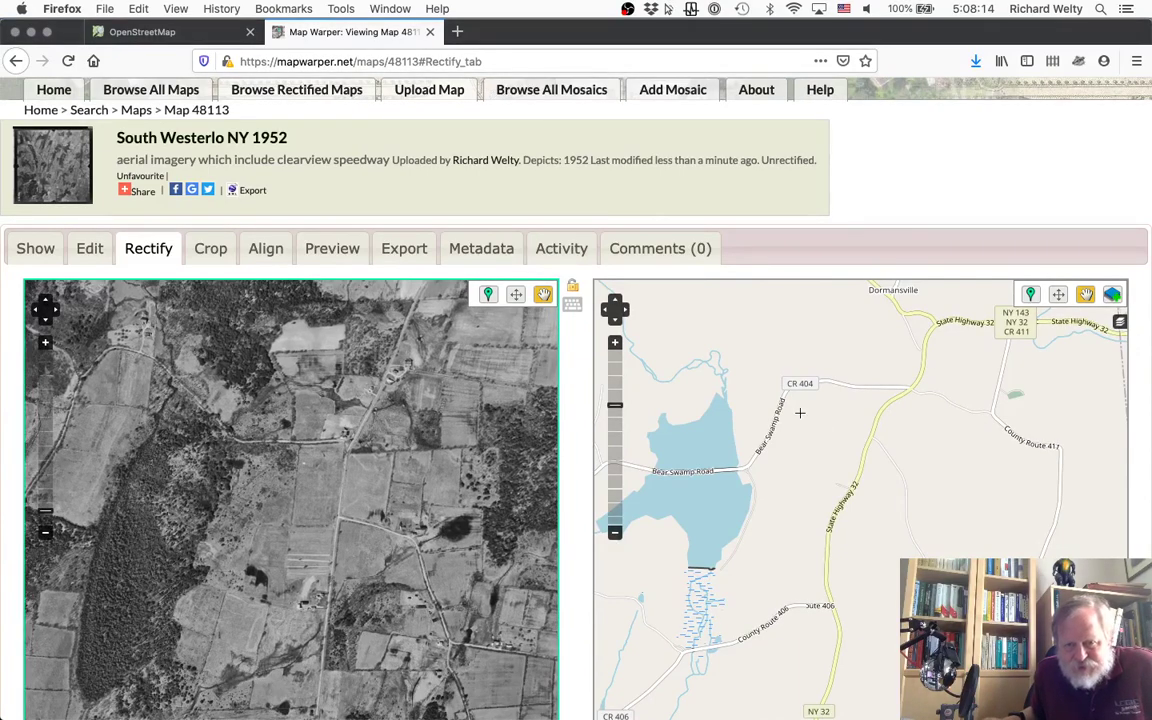
{"action": "scroll", "coordinate": [845, 510], "scroll_direction": "up", "scroll_amount": 1}
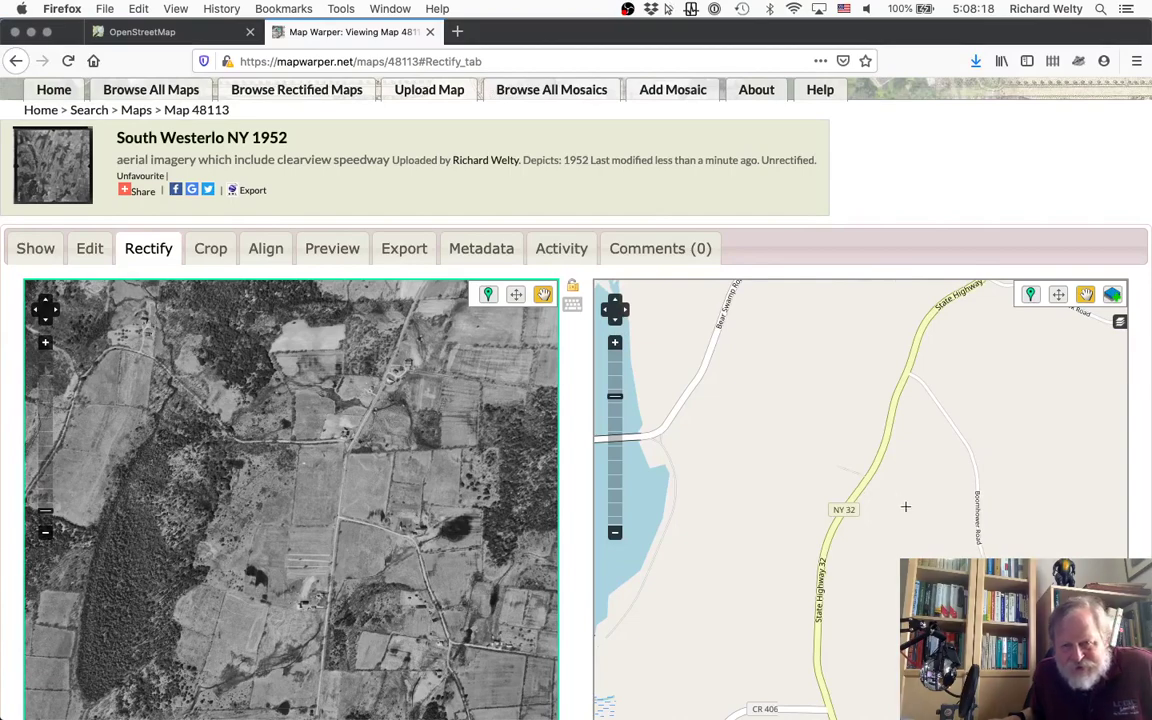
{"action": "left_click_drag", "start_coordinate": [415, 598], "coordinate": [391, 443]}
{"action": "left_click_drag", "start_coordinate": [761, 655], "coordinate": [752, 507]}
{"action": "left_click_drag", "start_coordinate": [420, 690], "coordinate": [414, 505]}
{"action": "left_click_drag", "start_coordinate": [248, 659], "coordinate": [344, 443]}
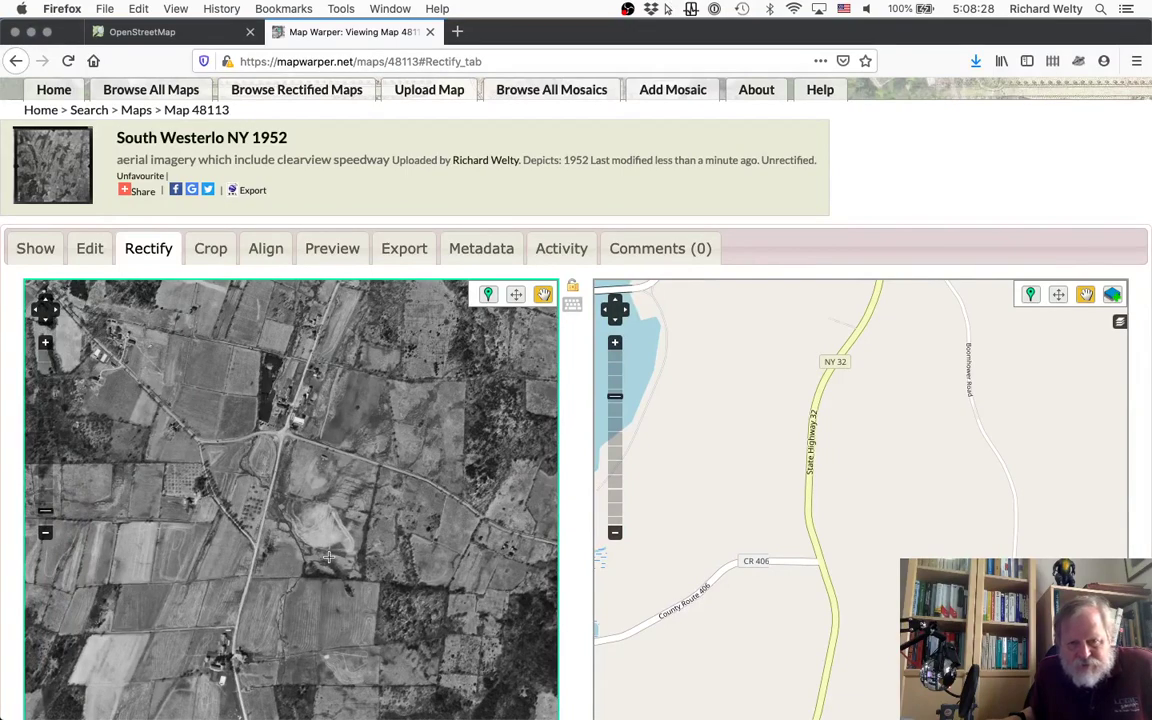
Trace the main road from the photo's south edge to its northern part, and State Highway 32 up to Dormansville on the map
{"action": "scroll", "coordinate": [308, 633], "scroll_direction": "up", "scroll_amount": 2}
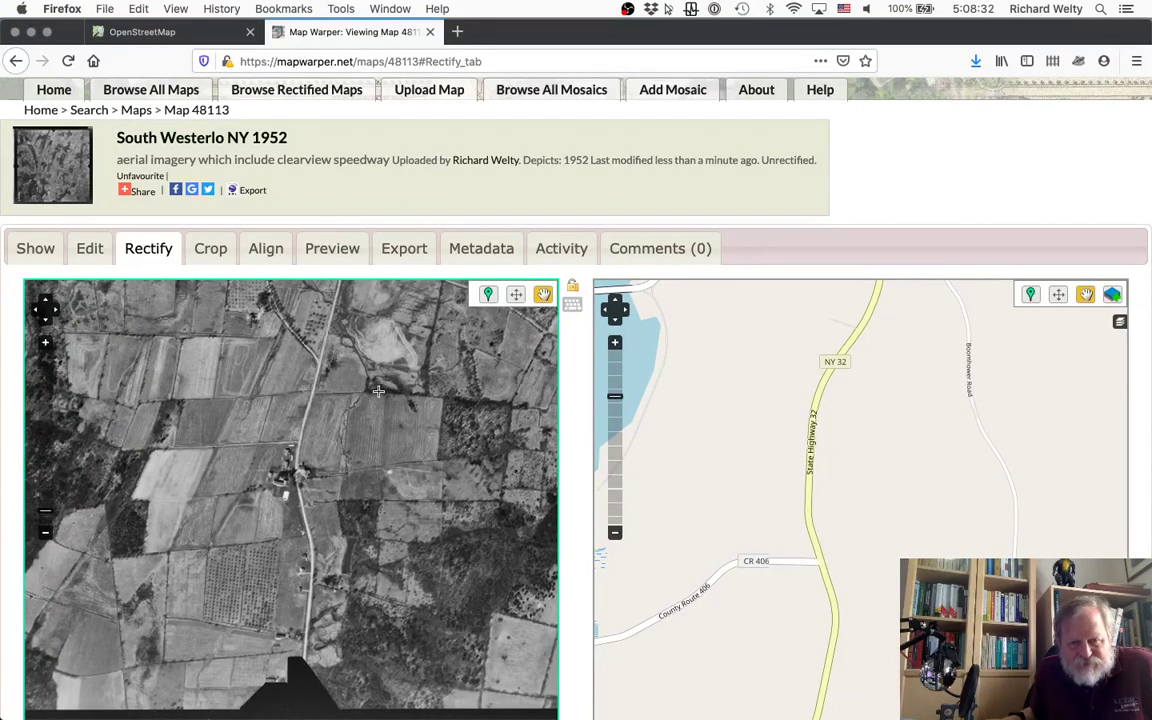
{"action": "scroll", "coordinate": [378, 390], "scroll_direction": "down", "scroll_amount": 2}
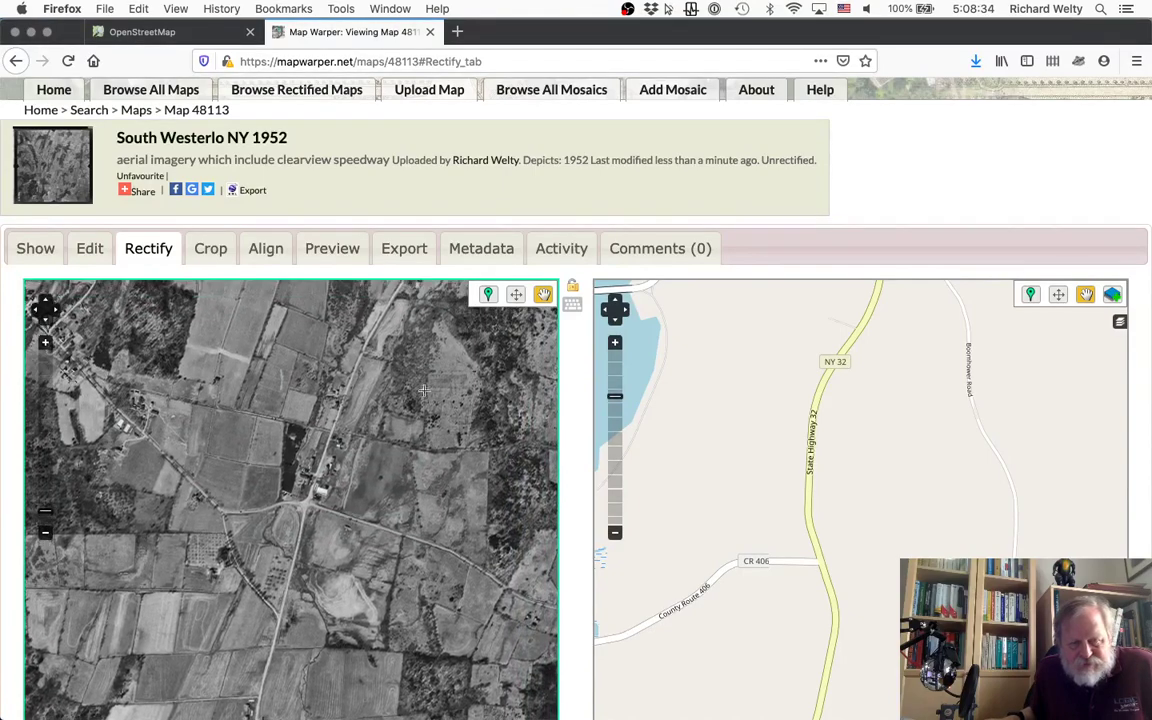
{"action": "scroll", "coordinate": [424, 390], "scroll_direction": "up", "scroll_amount": 3}
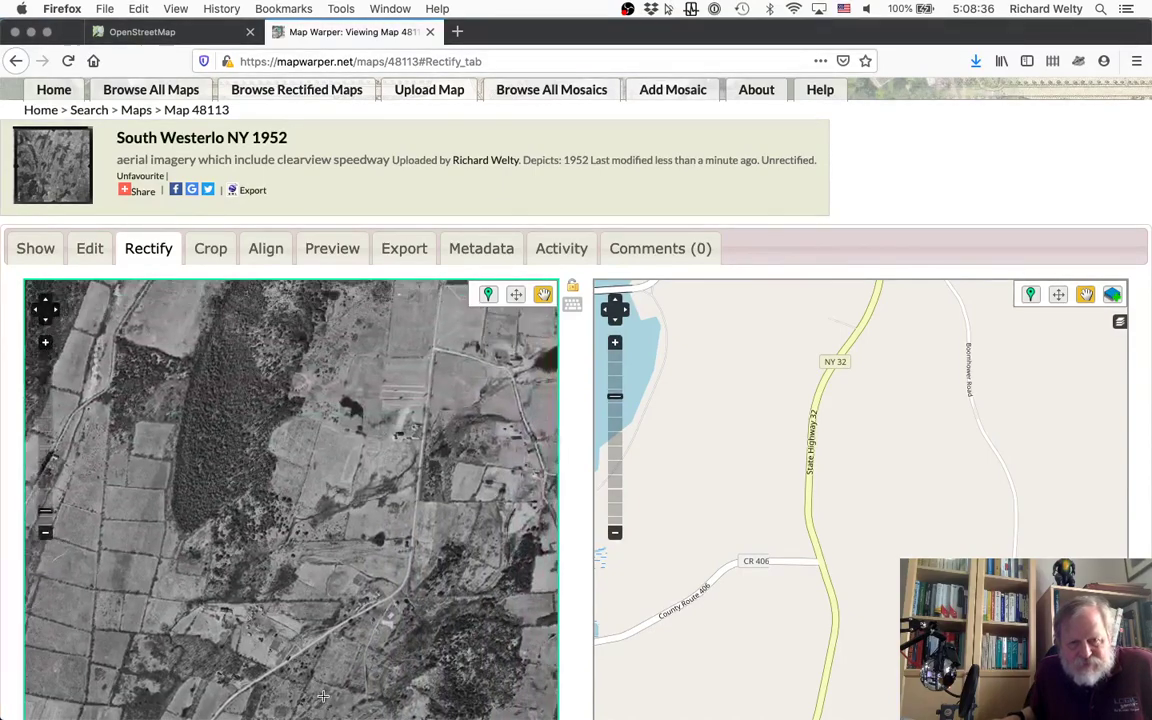
{"action": "scroll", "coordinate": [385, 395], "scroll_direction": "down", "scroll_amount": 2}
{"action": "left_click_drag", "start_coordinate": [801, 378], "coordinate": [757, 600]}
{"action": "left_click_drag", "start_coordinate": [863, 400], "coordinate": [779, 586]}
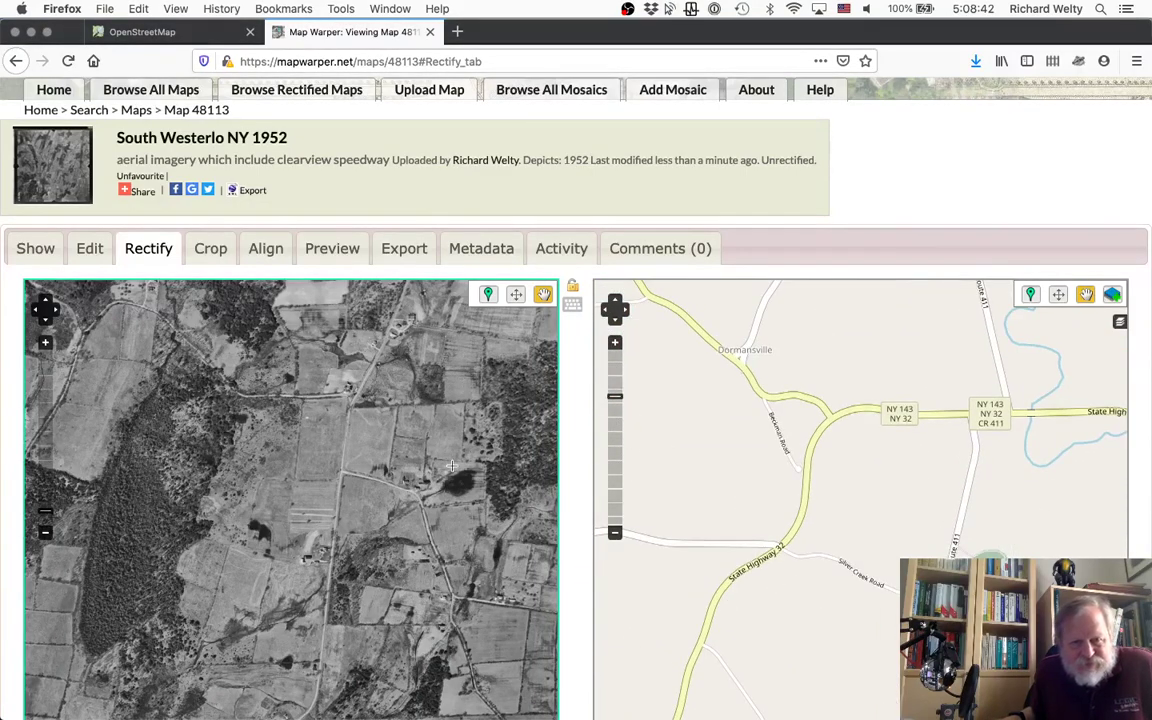
{"action": "scroll", "coordinate": [401, 421], "scroll_direction": "up", "scroll_amount": 2}
{"action": "left_click_drag", "start_coordinate": [401, 421], "coordinate": [380, 513]}
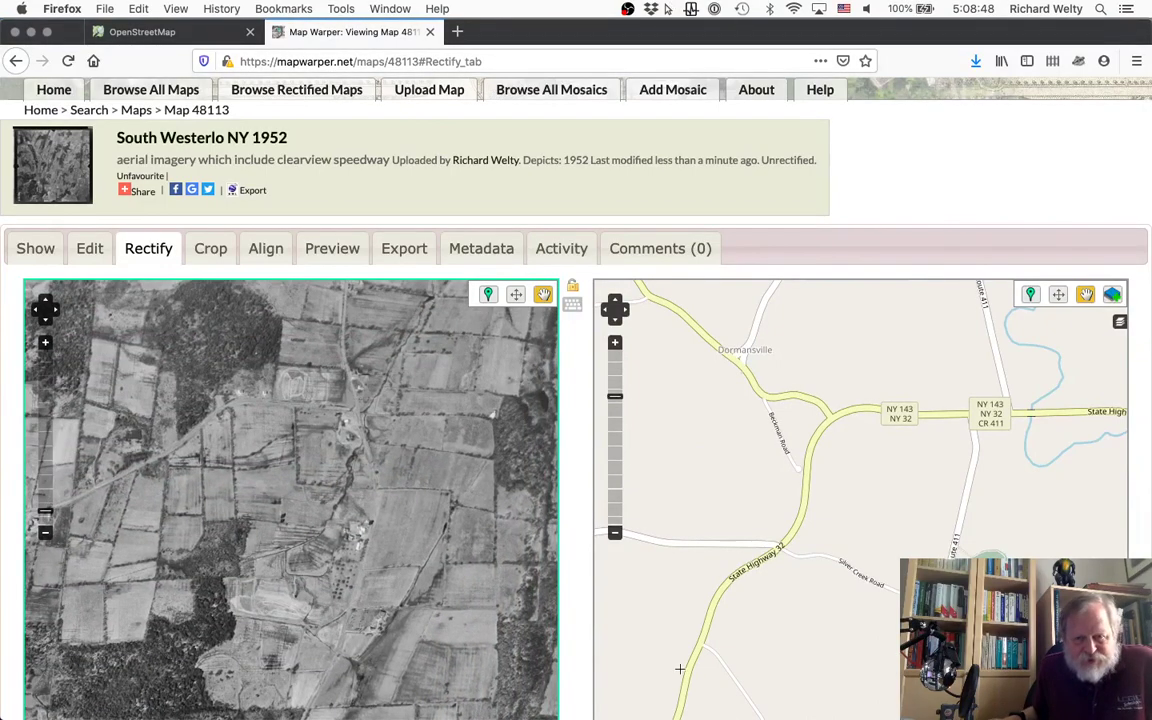
Compare Bear Swamp Road, Silver Creek Road and the Dormansville junctions on the map with the roads in the photo's northern part
{"action": "left_click_drag", "start_coordinate": [679, 668], "coordinate": [931, 468]}
{"action": "left_click_drag", "start_coordinate": [172, 527], "coordinate": [258, 563]}
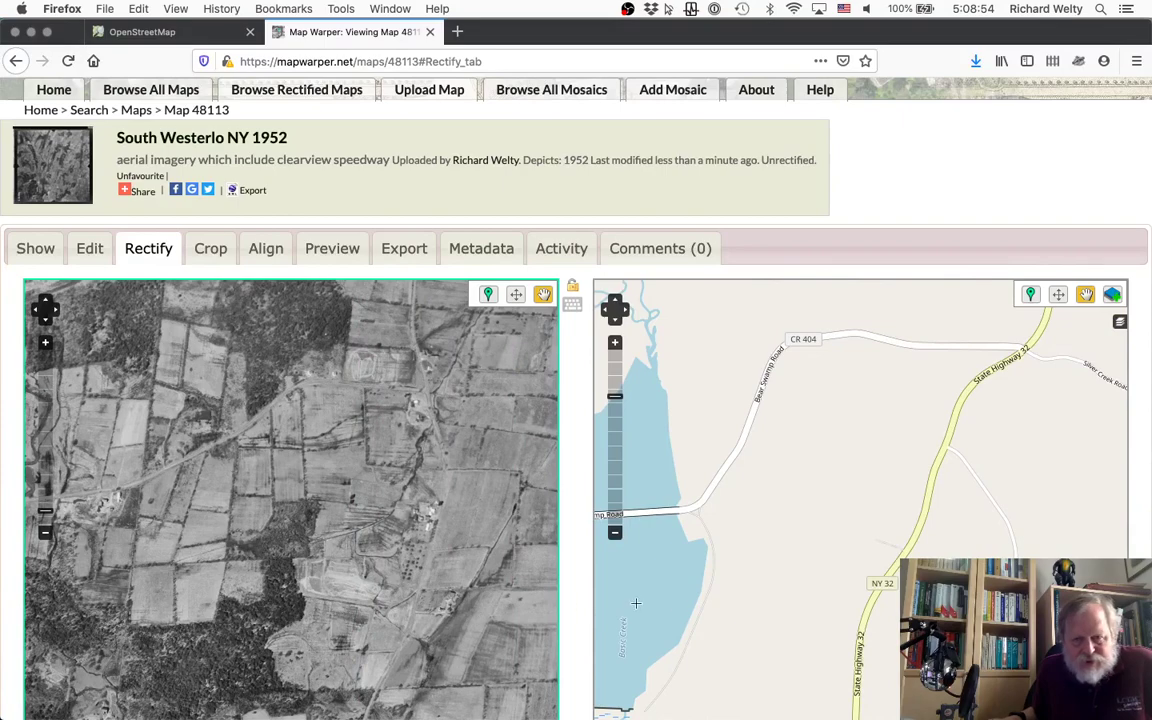
{"action": "left_click_drag", "start_coordinate": [682, 609], "coordinate": [932, 565]}
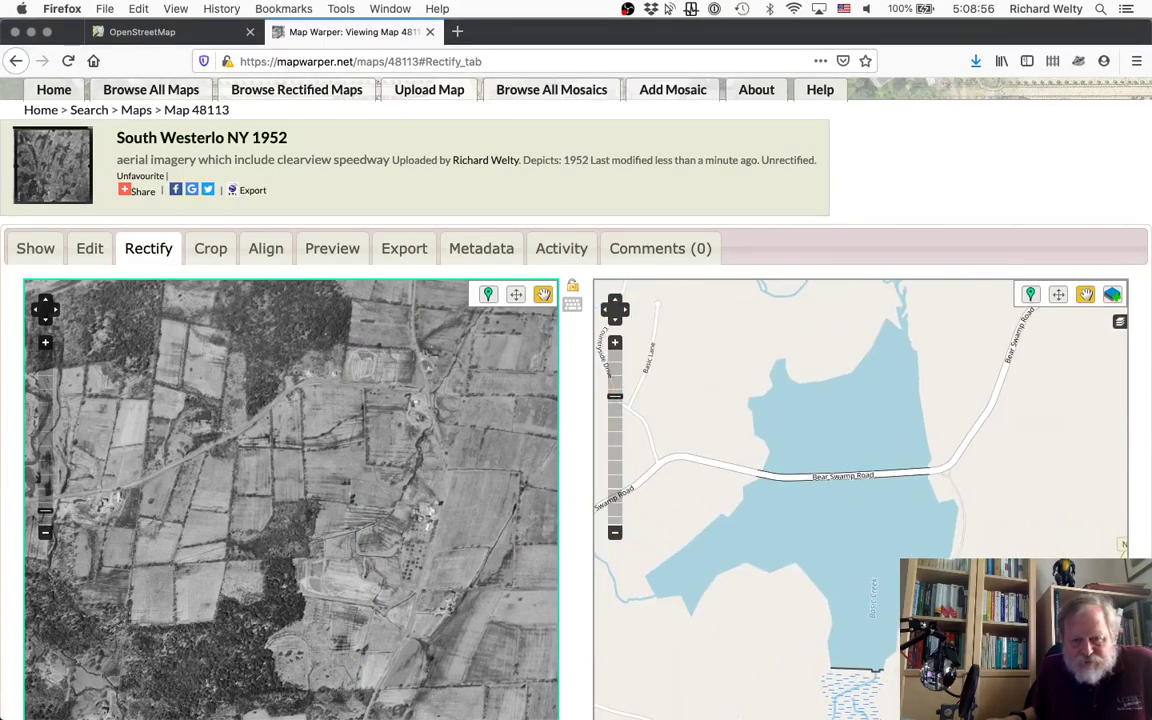
{"action": "left_click_drag", "start_coordinate": [930, 565], "coordinate": [700, 715]}
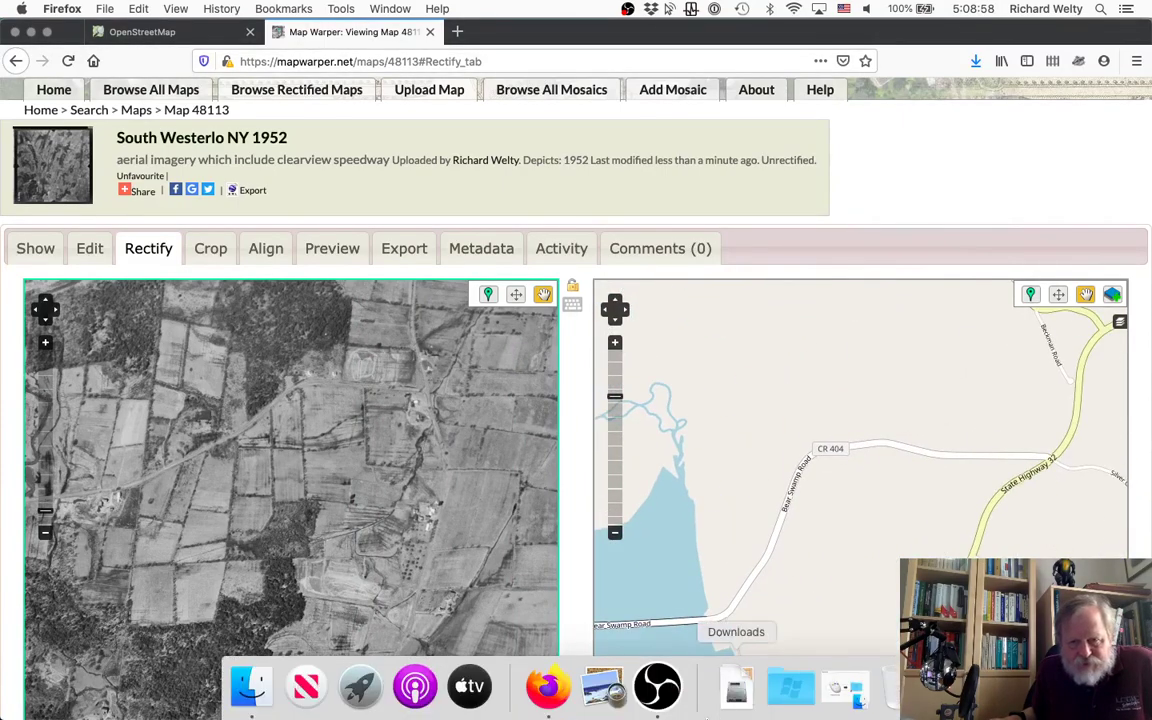
{"action": "left_click_drag", "start_coordinate": [901, 550], "coordinate": [797, 494]}
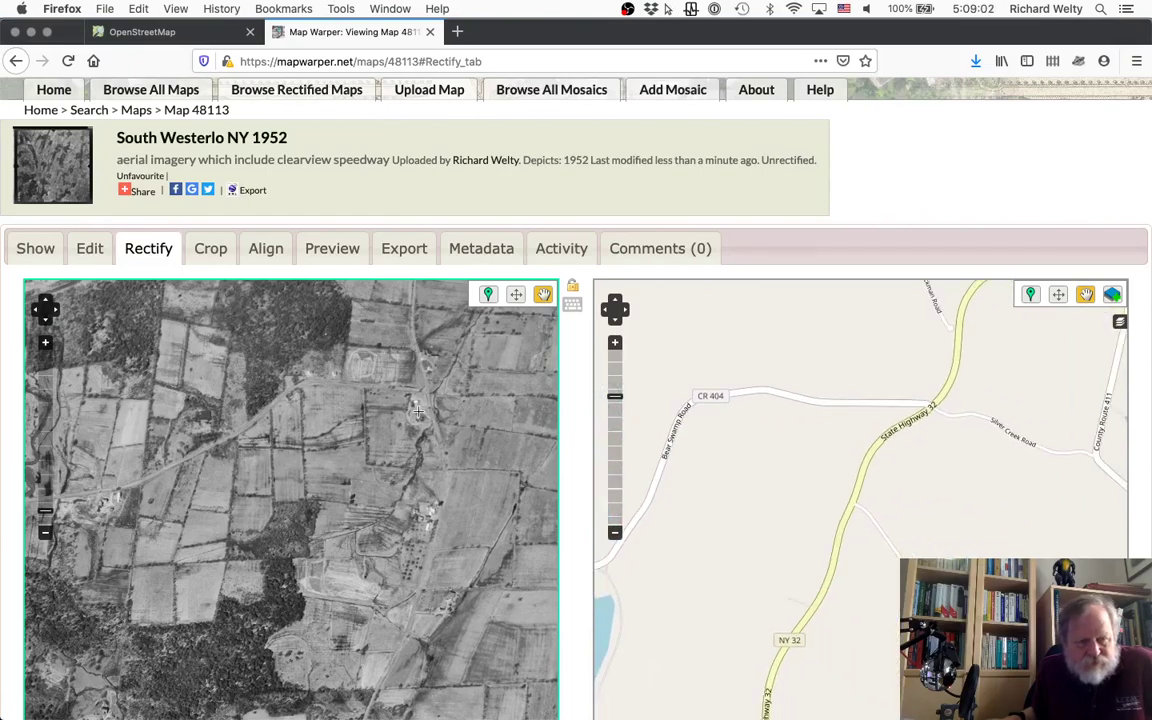
{"action": "left_click_drag", "start_coordinate": [174, 566], "coordinate": [387, 490]}
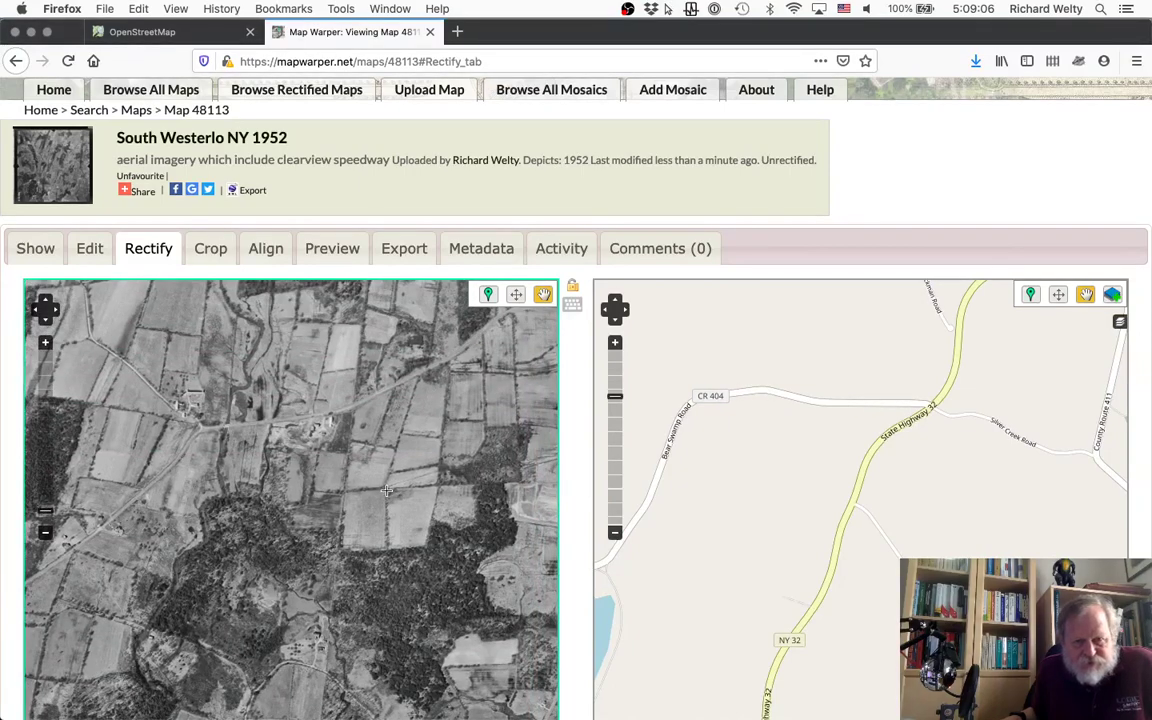
{"action": "left_click_drag", "start_coordinate": [689, 531], "coordinate": [718, 545]}
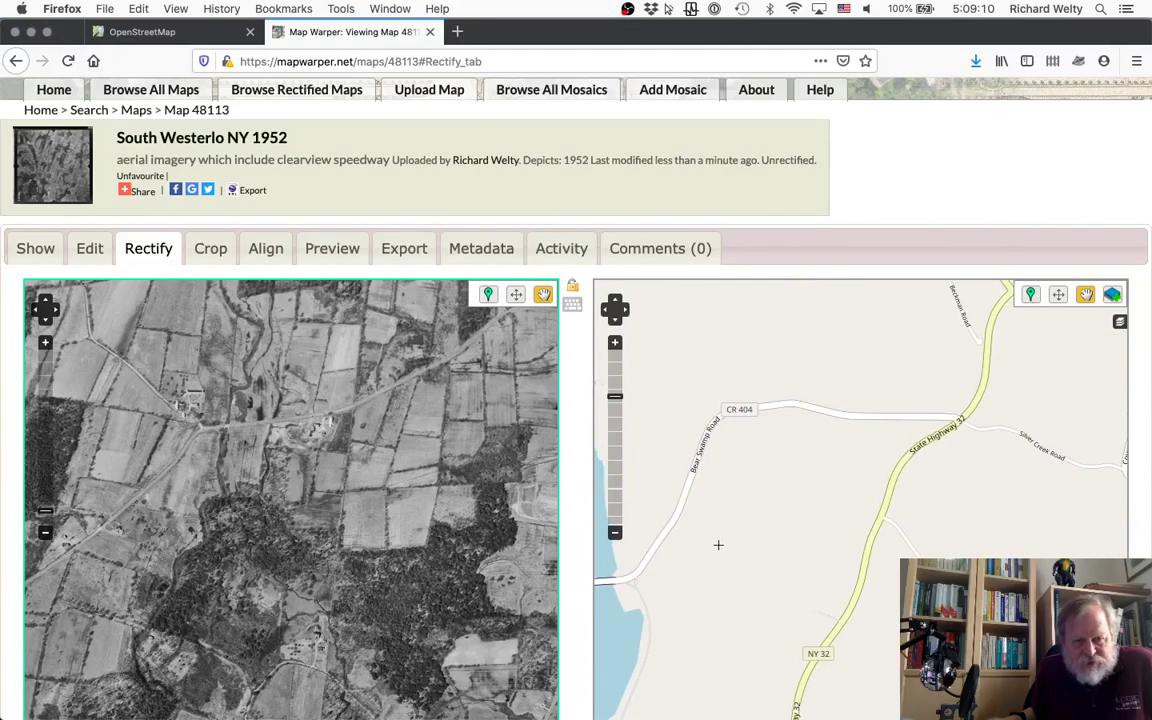
{"action": "left_click_drag", "start_coordinate": [799, 532], "coordinate": [722, 496]}
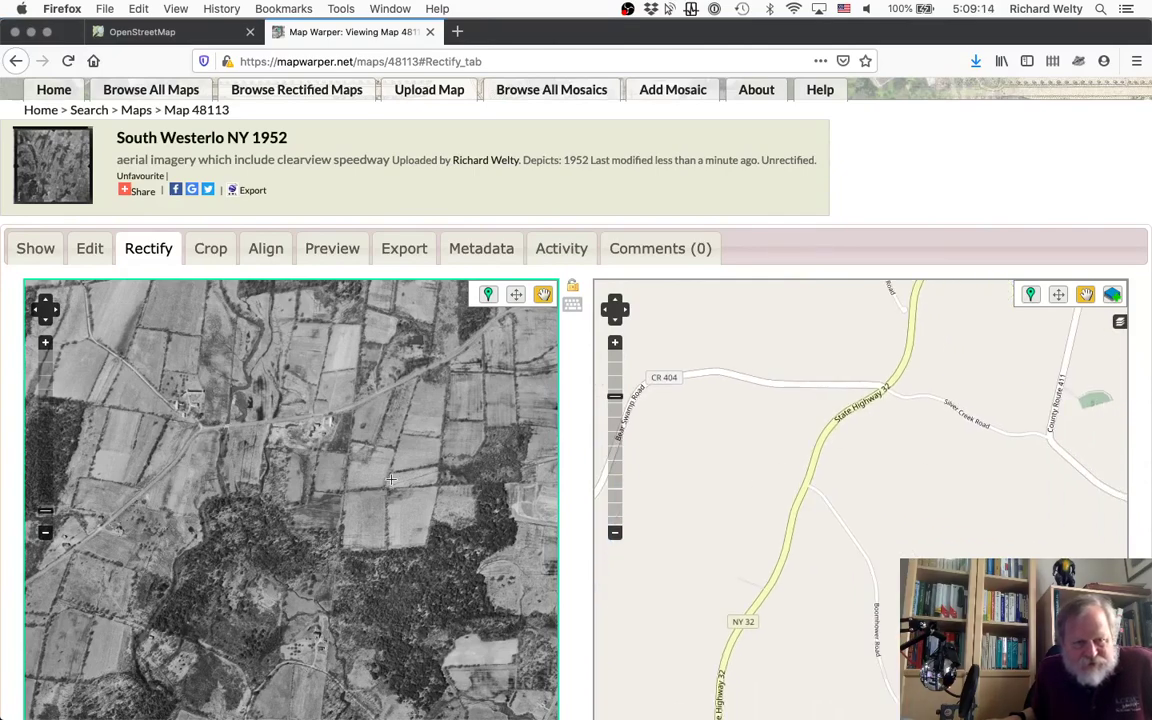
{"action": "left_click_drag", "start_coordinate": [390, 480], "coordinate": [378, 535]}
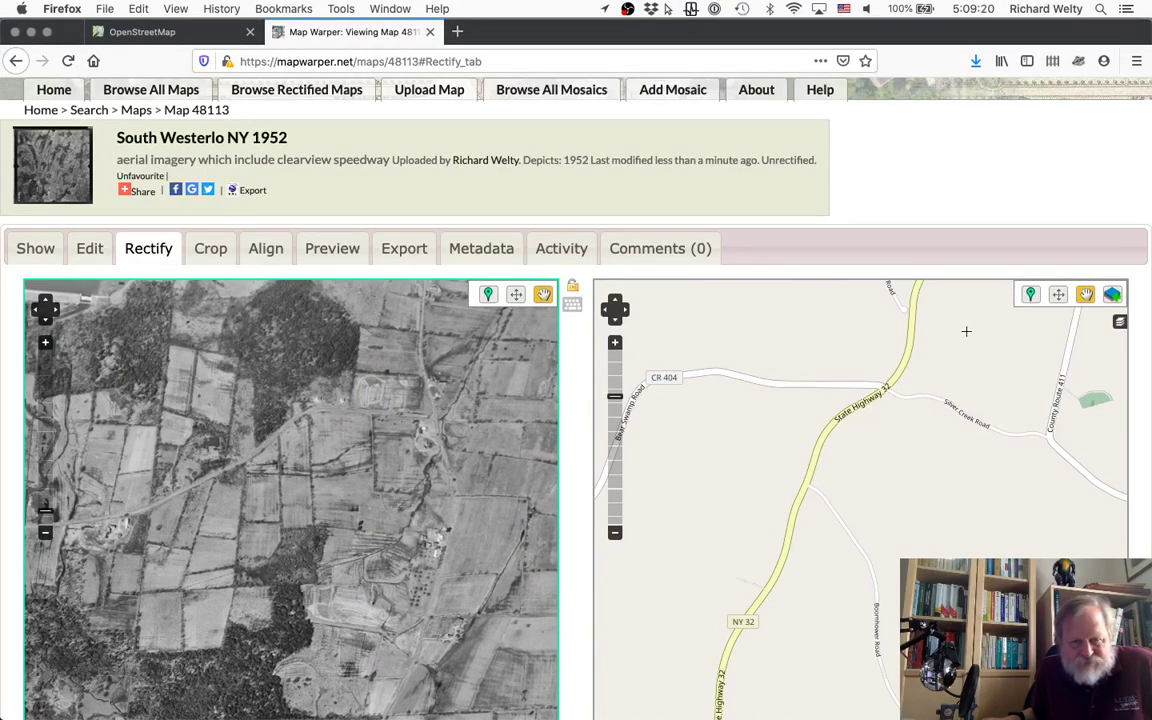
{"action": "left_click_drag", "start_coordinate": [966, 332], "coordinate": [944, 510]}
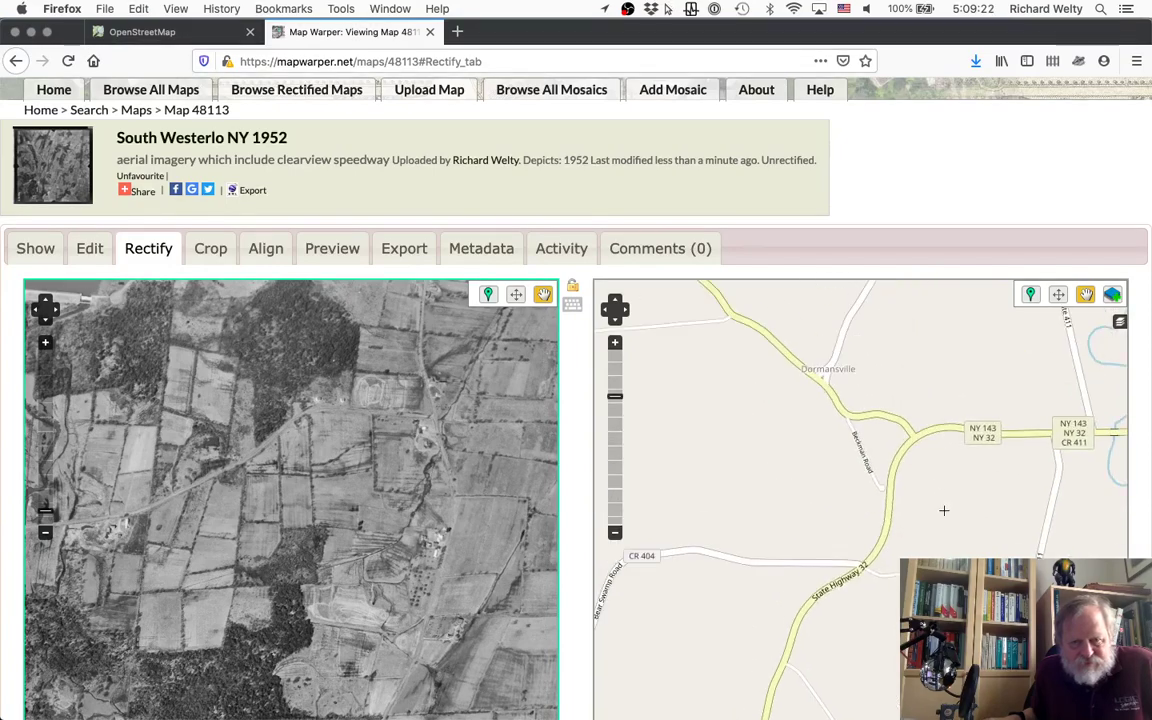
{"action": "left_click_drag", "start_coordinate": [428, 388], "coordinate": [209, 528]}
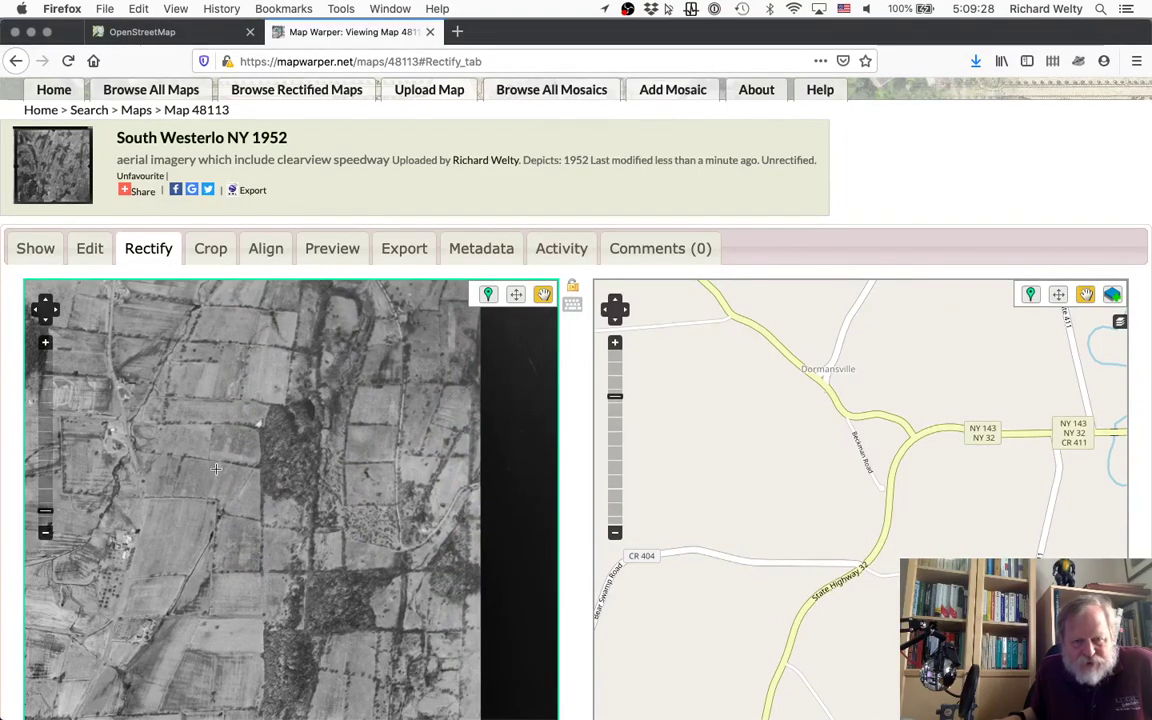
{"action": "scroll", "coordinate": [323, 423], "scroll_direction": "up", "scroll_amount": 1}
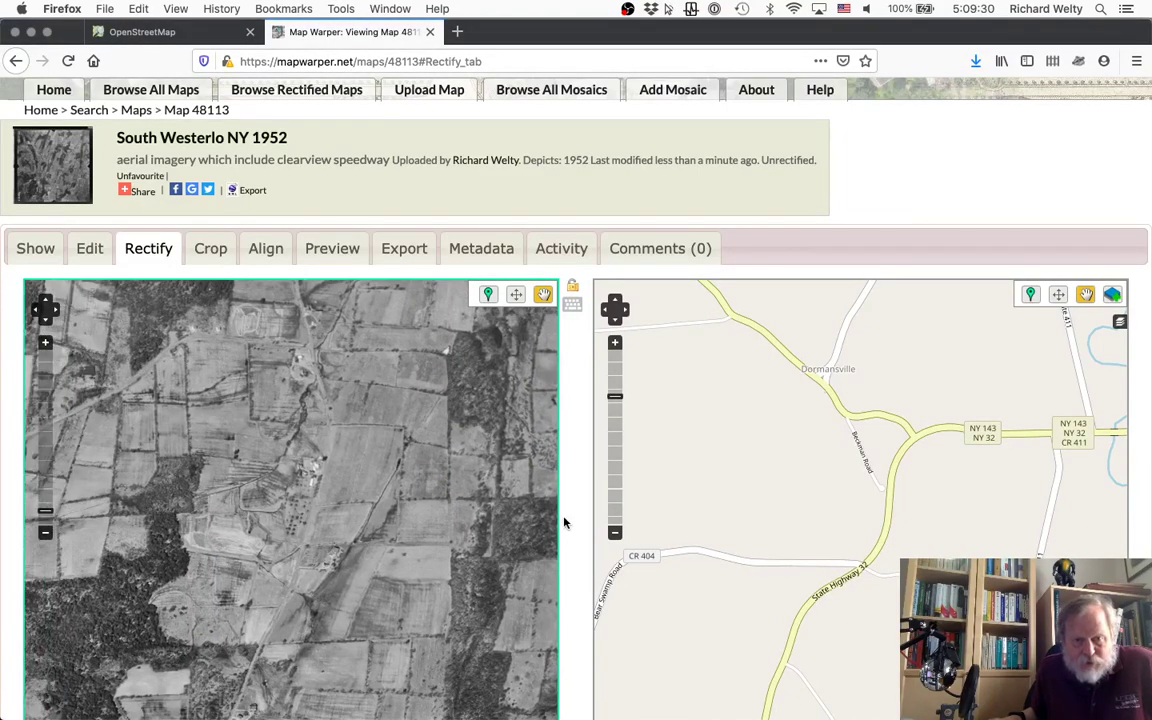
Warp the aerial photo using the three existing control points, without applying a clipping mask
{"action": "scroll", "coordinate": [569, 535], "scroll_direction": "down", "scroll_amount": 5}
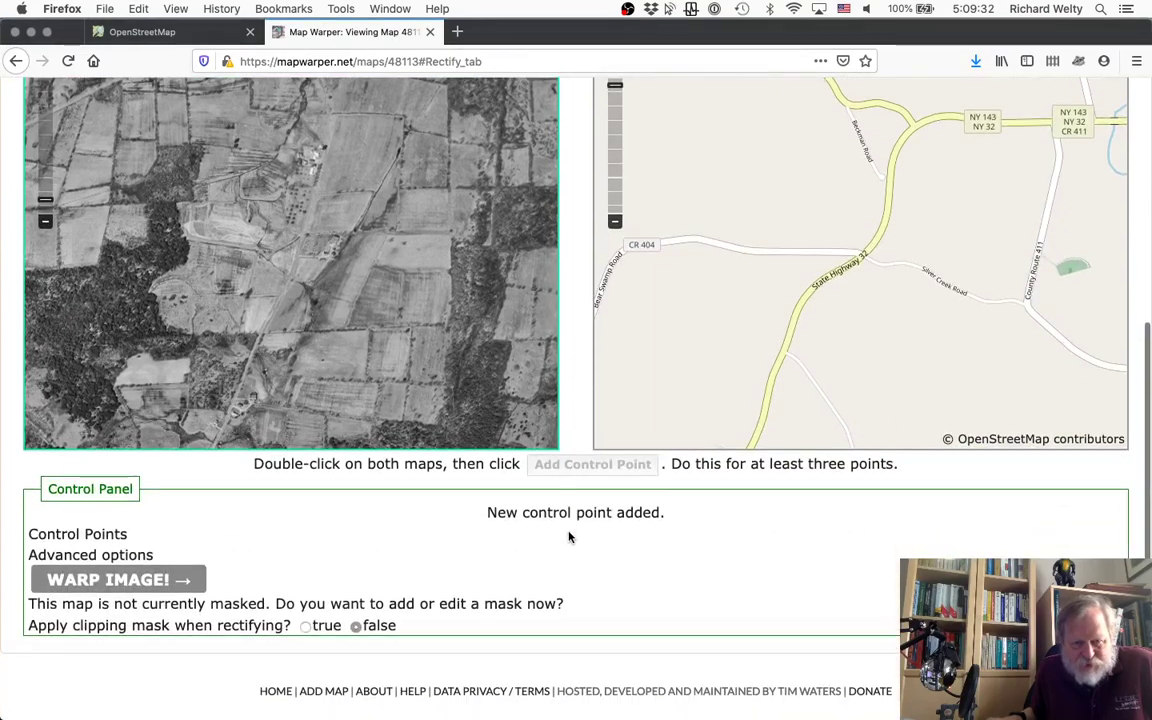
{"action": "left_click", "coordinate": [130, 586]}
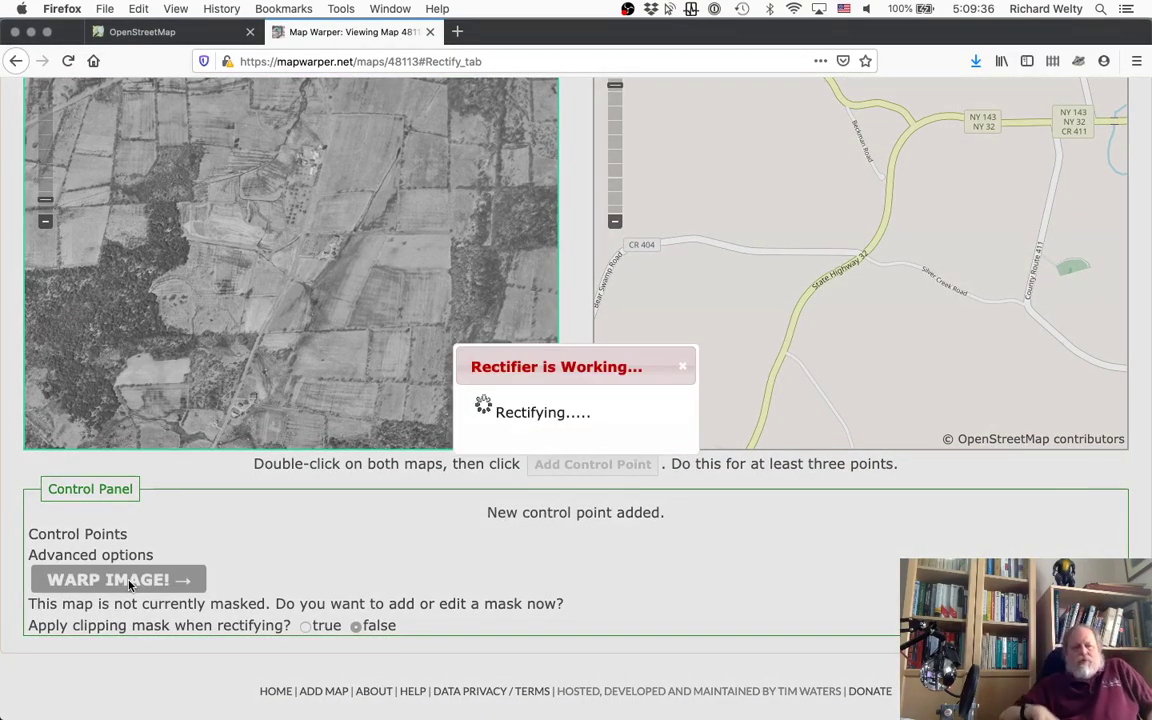
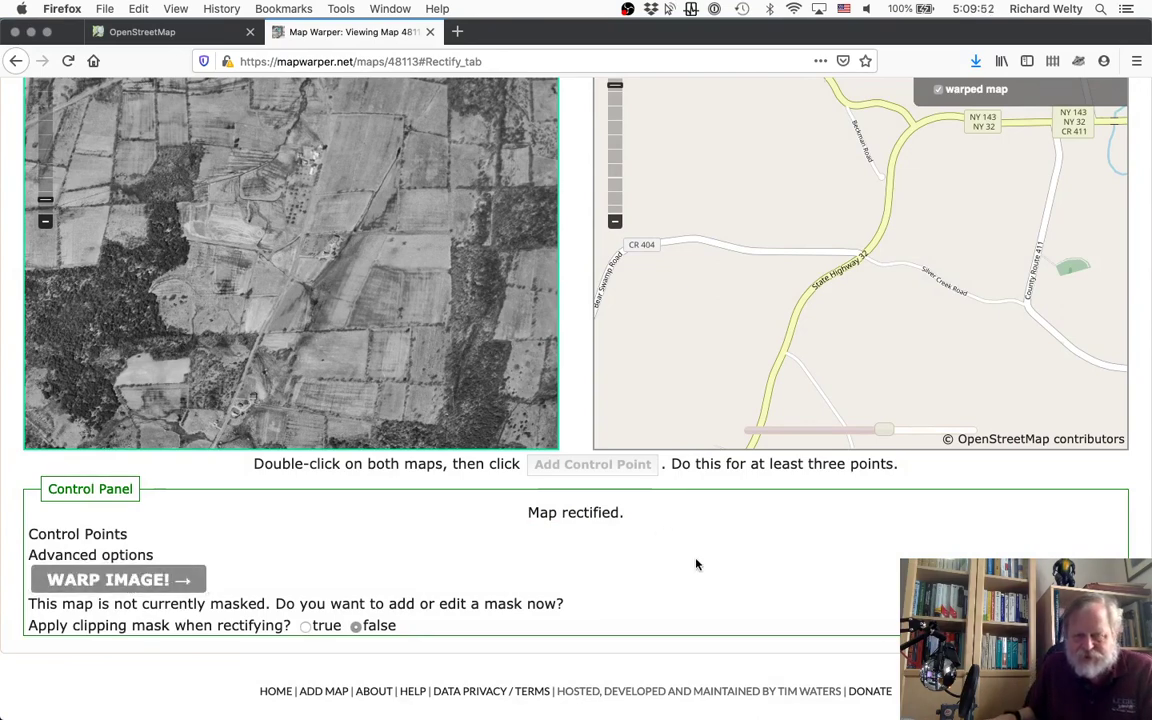
{"action": "scroll", "coordinate": [573, 295], "scroll_direction": "up", "scroll_amount": 3}
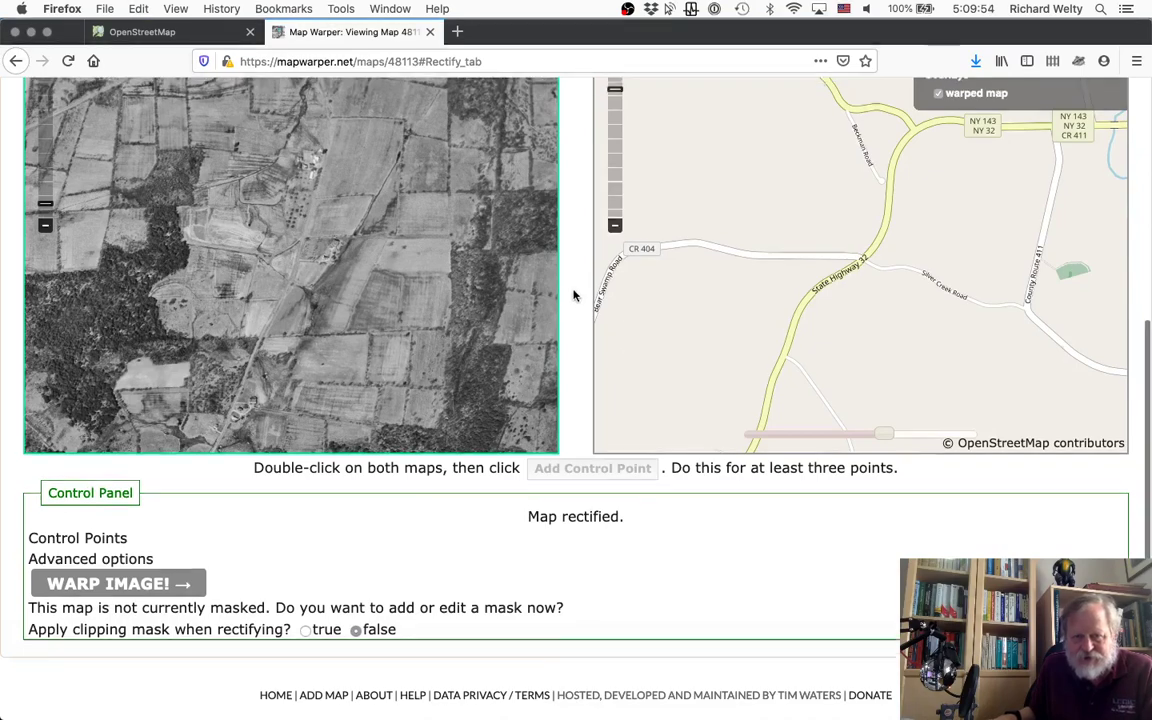
Compare Basic Creek Reservoir and its surrounding roads on the map with the photo's northern edge and the warped overlay's extent
{"action": "scroll", "coordinate": [573, 295], "scroll_direction": "up", "scroll_amount": 1}
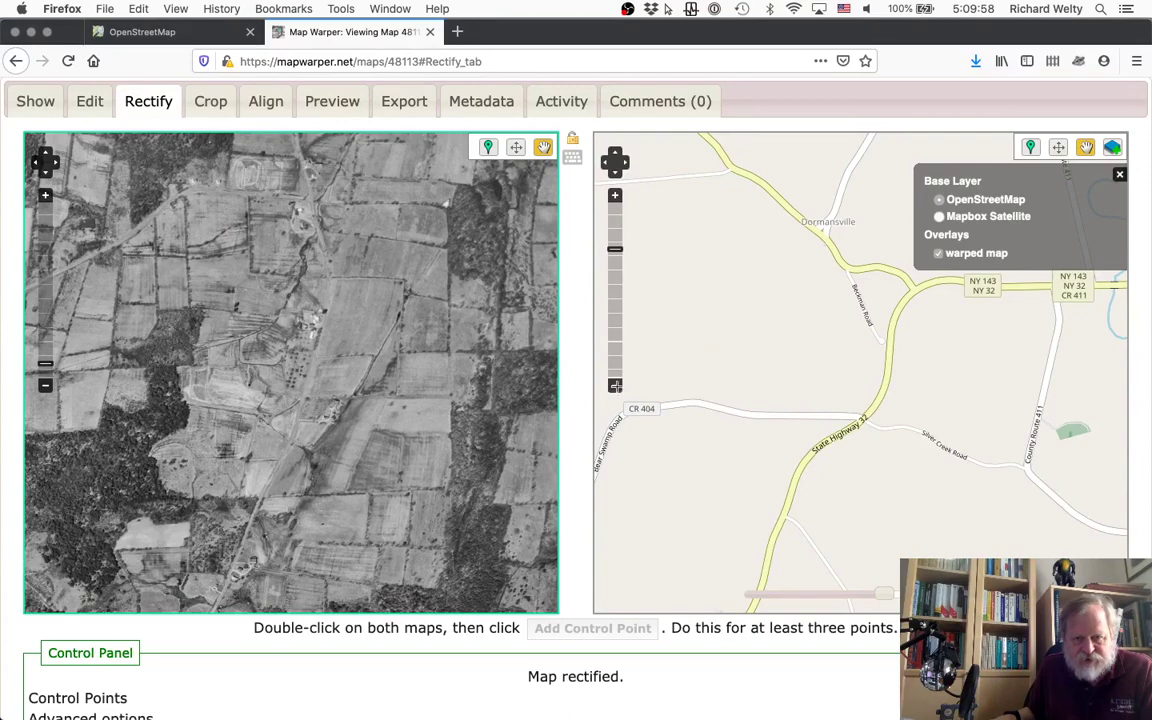
{"action": "left_click", "coordinate": [615, 385]}
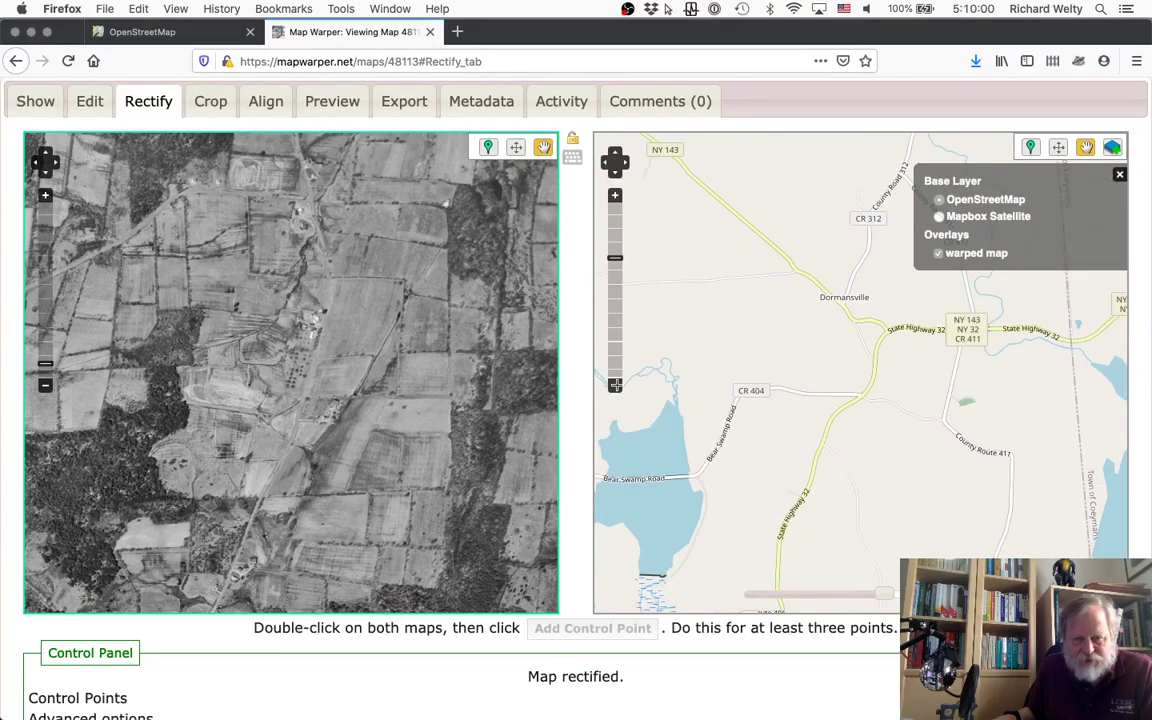
{"action": "left_click", "coordinate": [615, 385]}
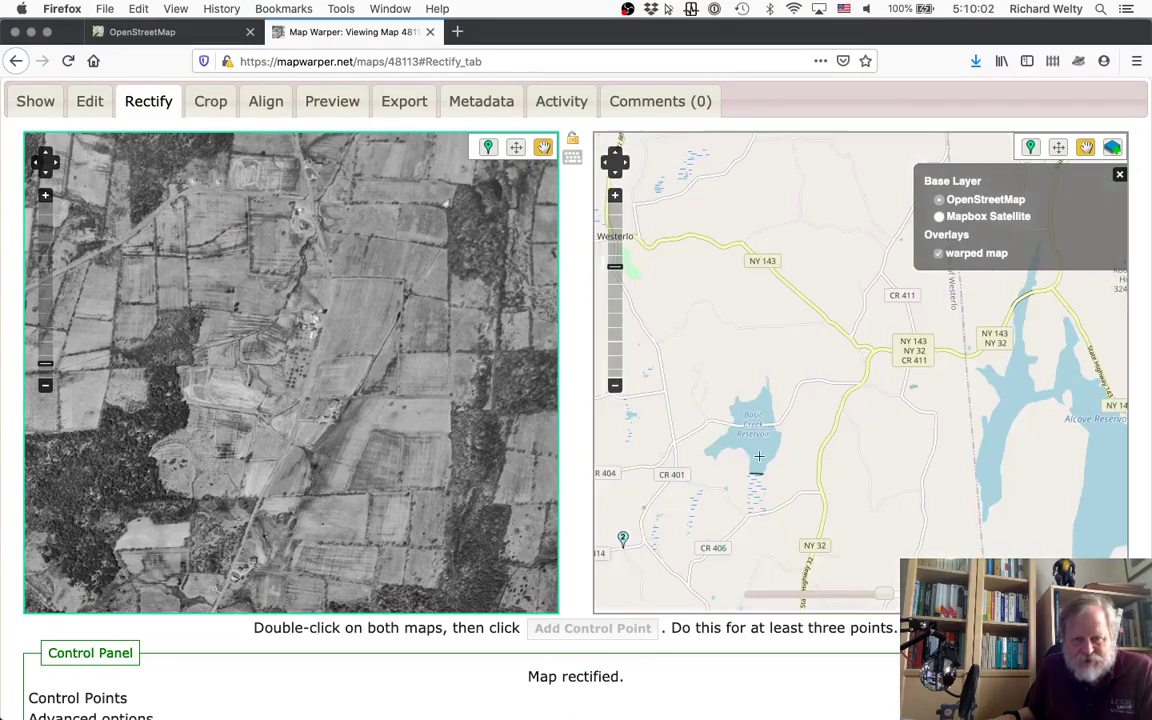
{"action": "left_click_drag", "start_coordinate": [769, 526], "coordinate": [801, 441]}
{"action": "left_click_drag", "start_coordinate": [370, 210], "coordinate": [473, 242]}
{"action": "left_click_drag", "start_coordinate": [224, 213], "coordinate": [294, 268]}
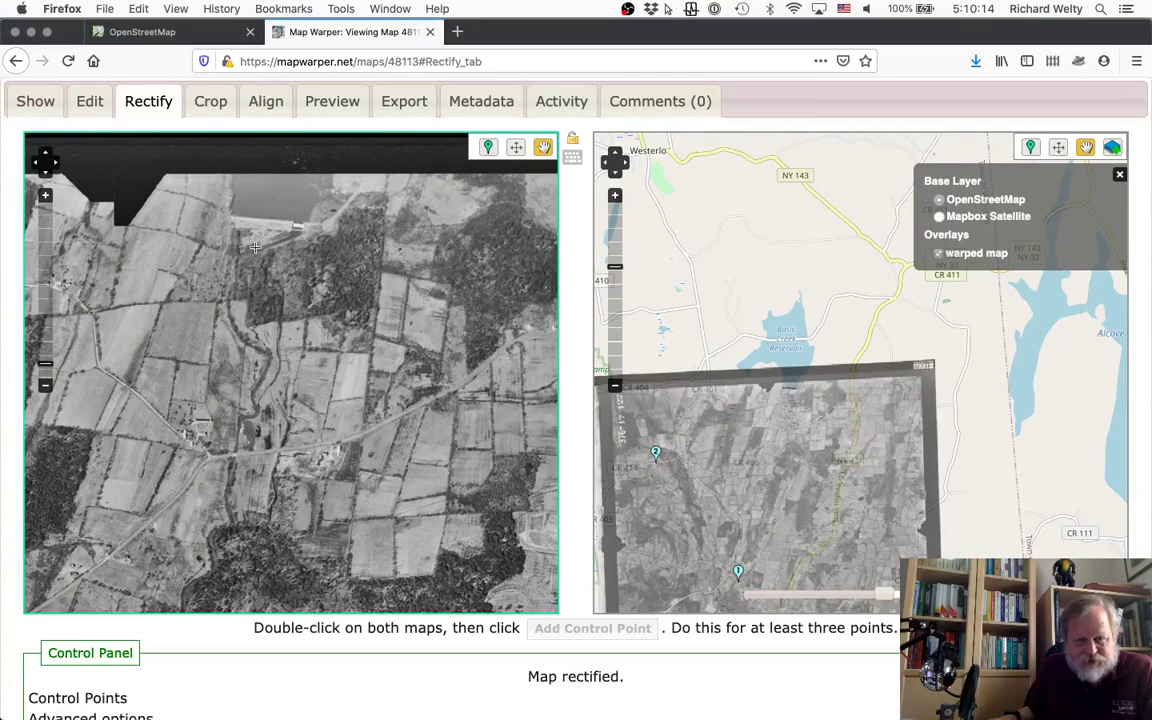
{"action": "left_click_drag", "start_coordinate": [421, 310], "coordinate": [231, 247]}
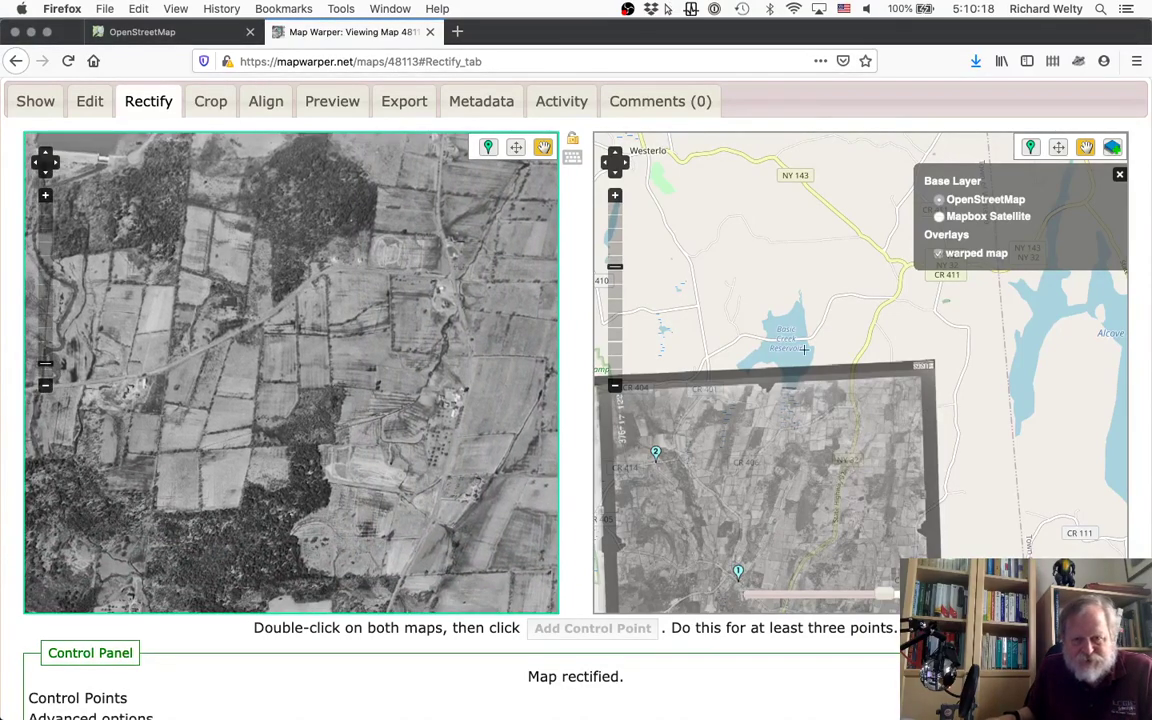
{"action": "scroll", "coordinate": [847, 415], "scroll_direction": "up", "scroll_amount": 1}
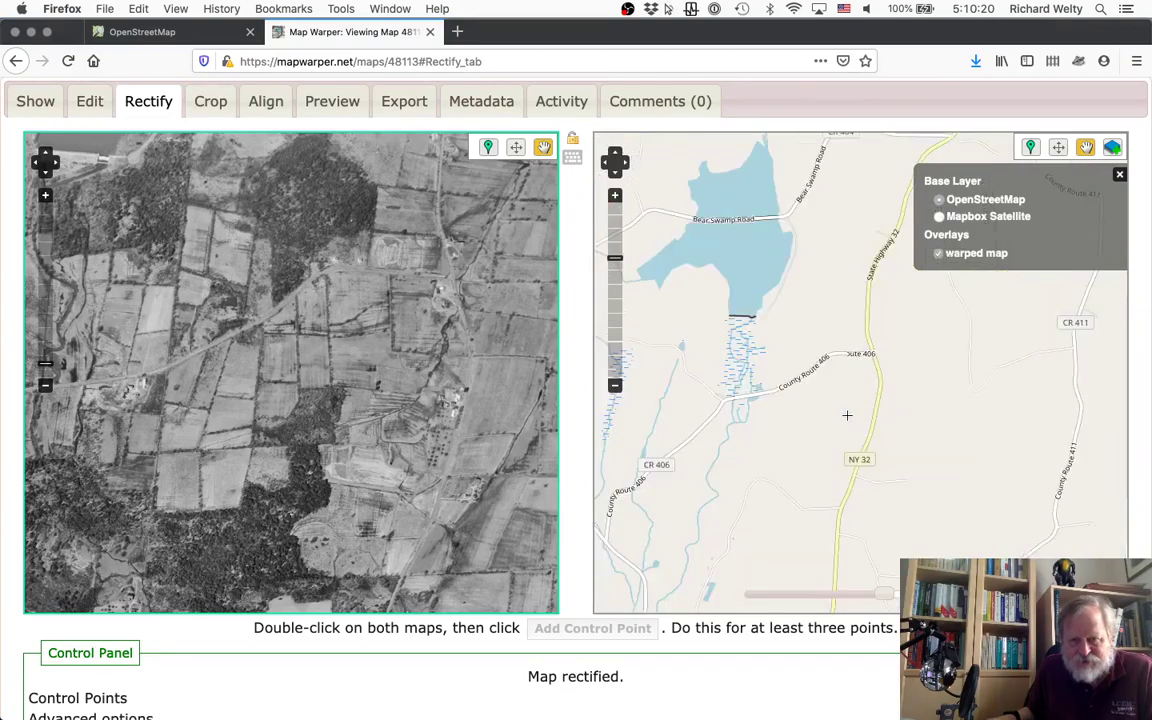
{"action": "mouse_move", "coordinate": [889, 590]}
{"action": "left_mouse_down"}
{"action": "mouse_move", "coordinate": [765, 596]}
{"action": "mouse_move", "coordinate": [898, 596]}
{"action": "left_mouse_up"}
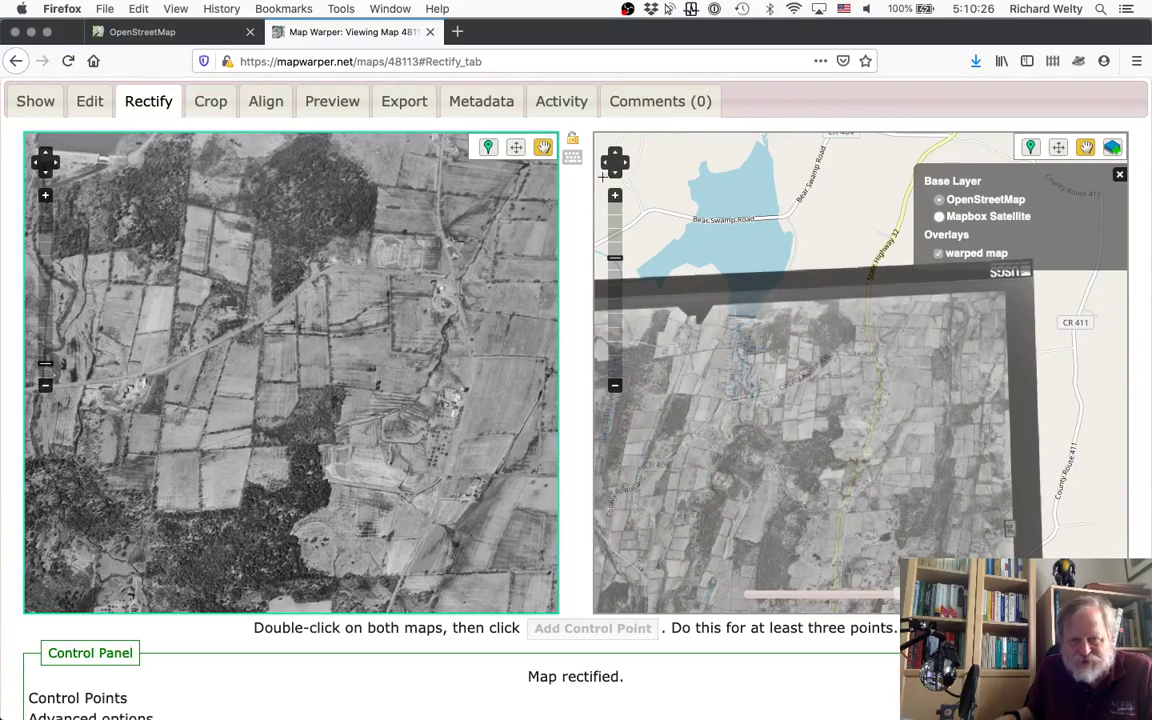
Follow State Highway 32 from County Route 406 south to the Gregory Hill Road junction, checking how the warped overlay aligns with the map
{"action": "left_click", "coordinate": [614, 195]}
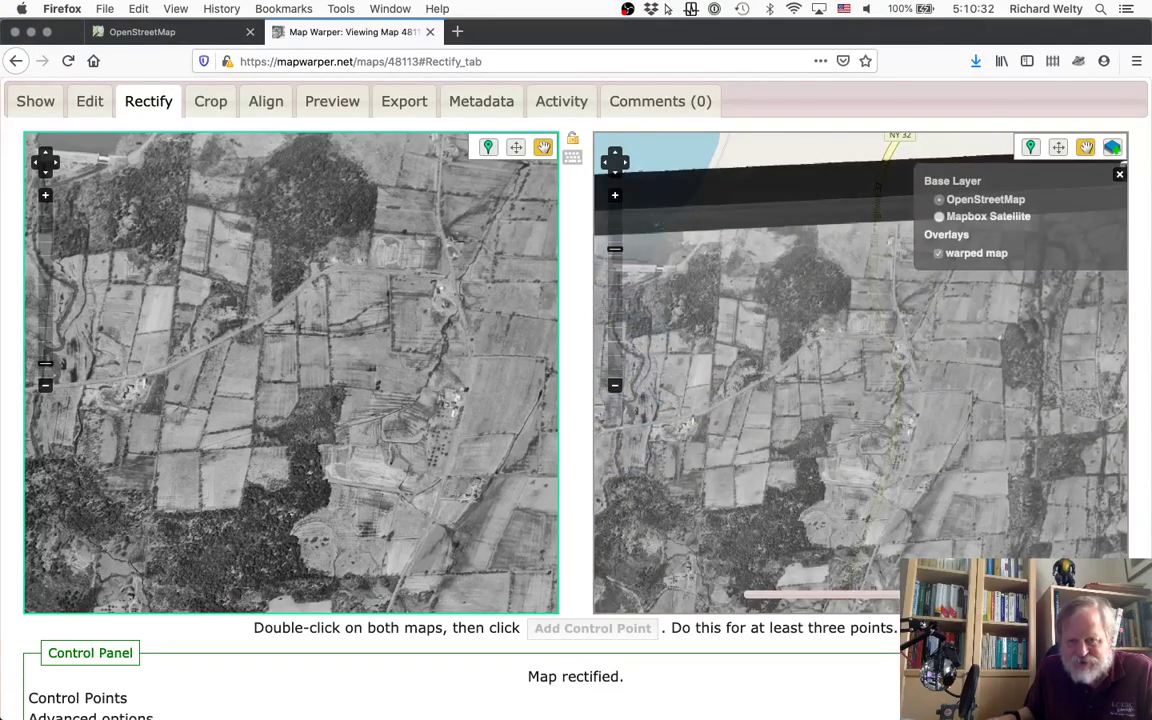
{"action": "scroll", "coordinate": [922, 328], "scroll_direction": "up", "scroll_amount": 1}
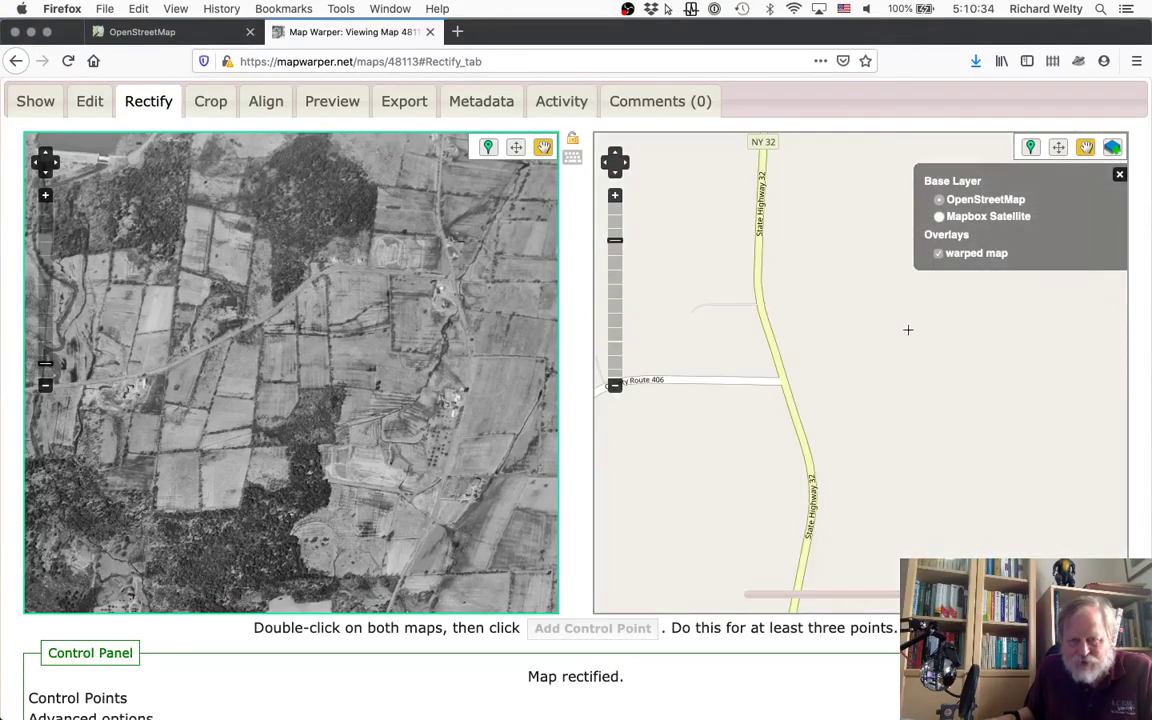
{"action": "left_click_drag", "start_coordinate": [776, 406], "coordinate": [851, 396]}
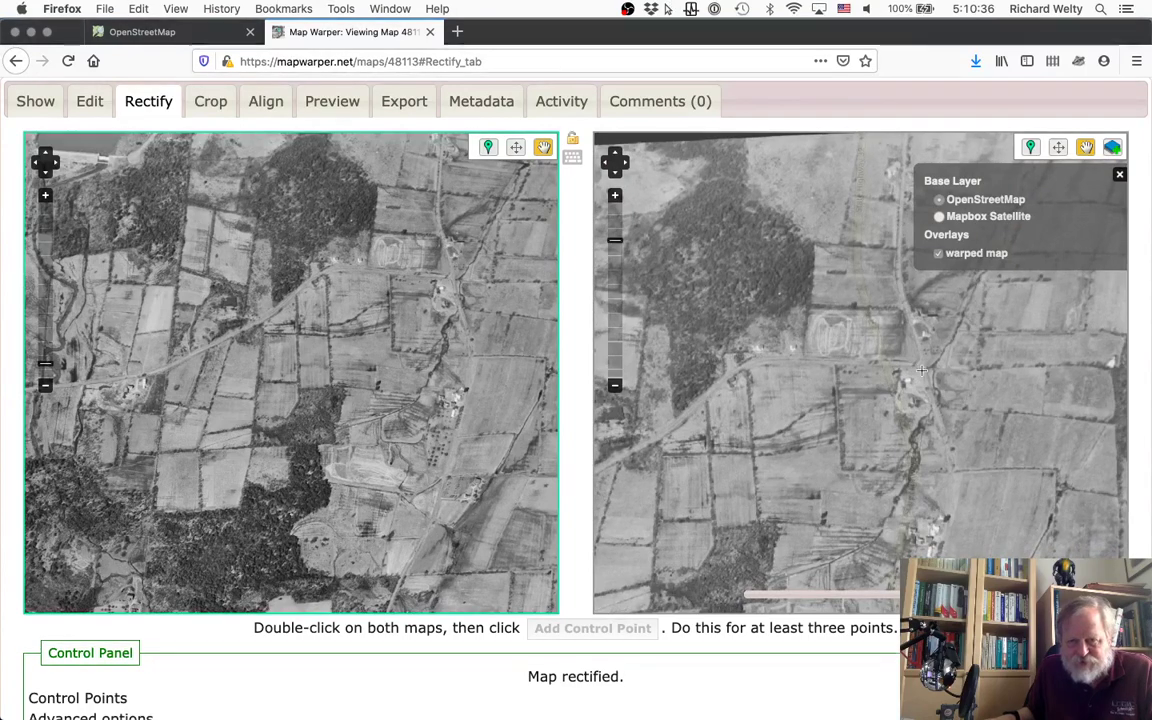
{"action": "scroll", "coordinate": [922, 372], "scroll_direction": "up", "scroll_amount": 1}
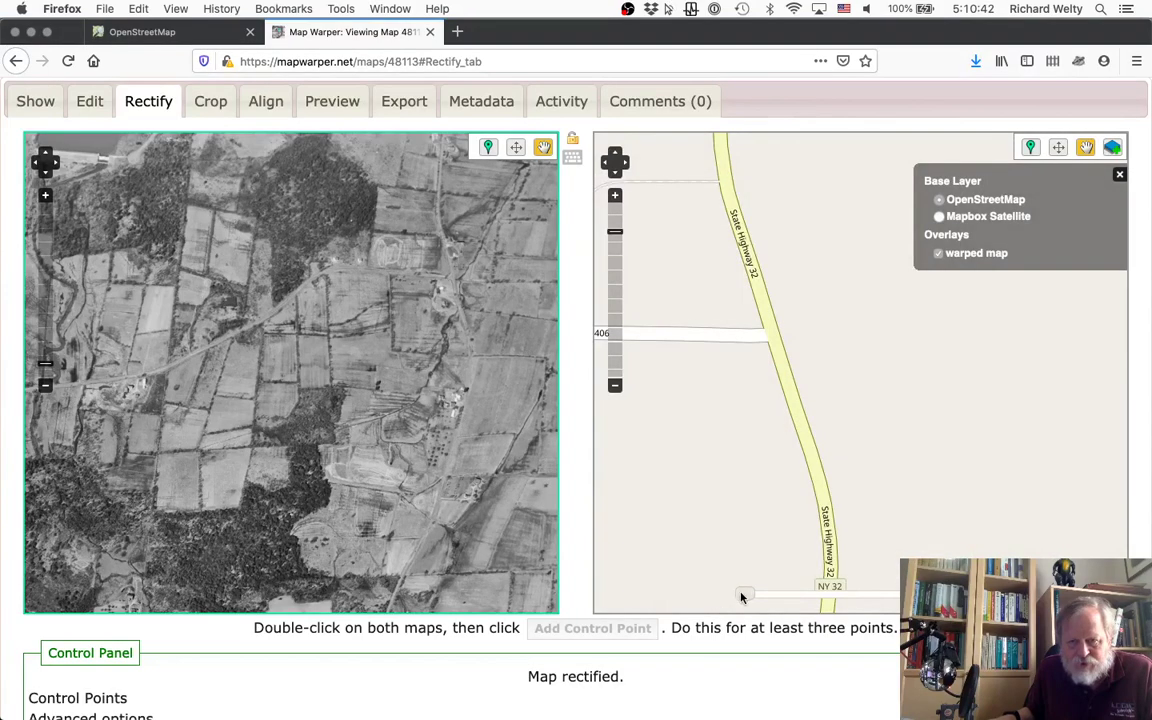
{"action": "left_click_drag", "start_coordinate": [745, 594], "coordinate": [915, 594]}
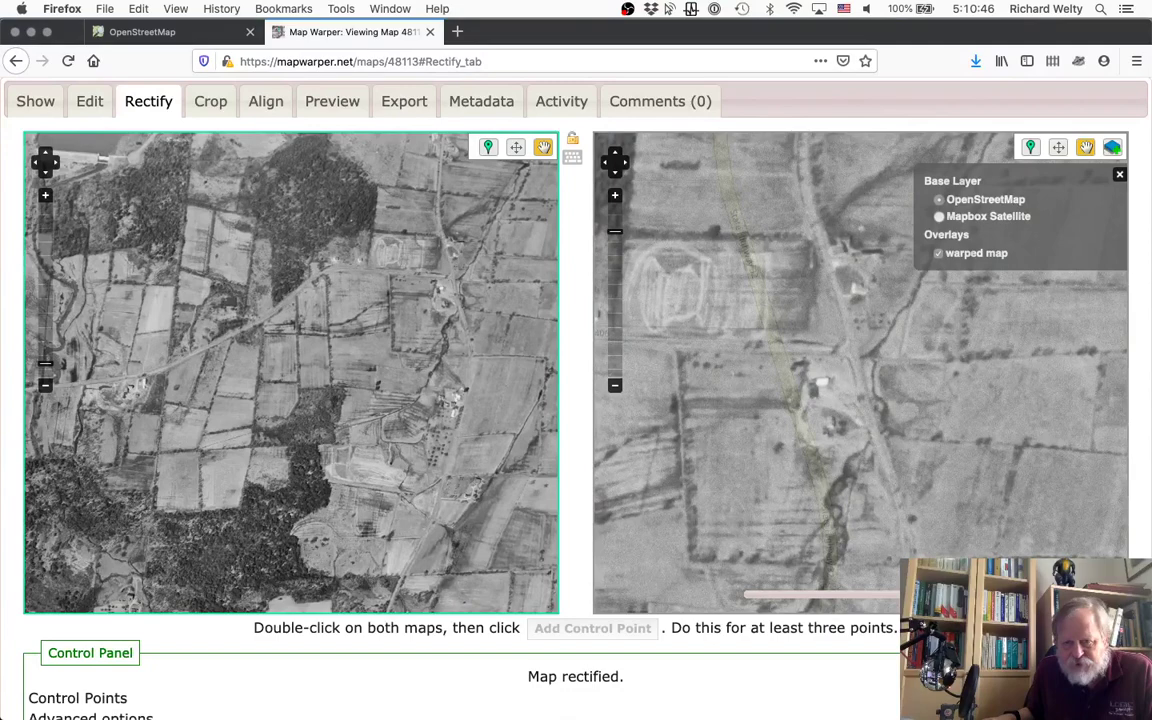
{"action": "left_click_drag", "start_coordinate": [951, 473], "coordinate": [886, 324]}
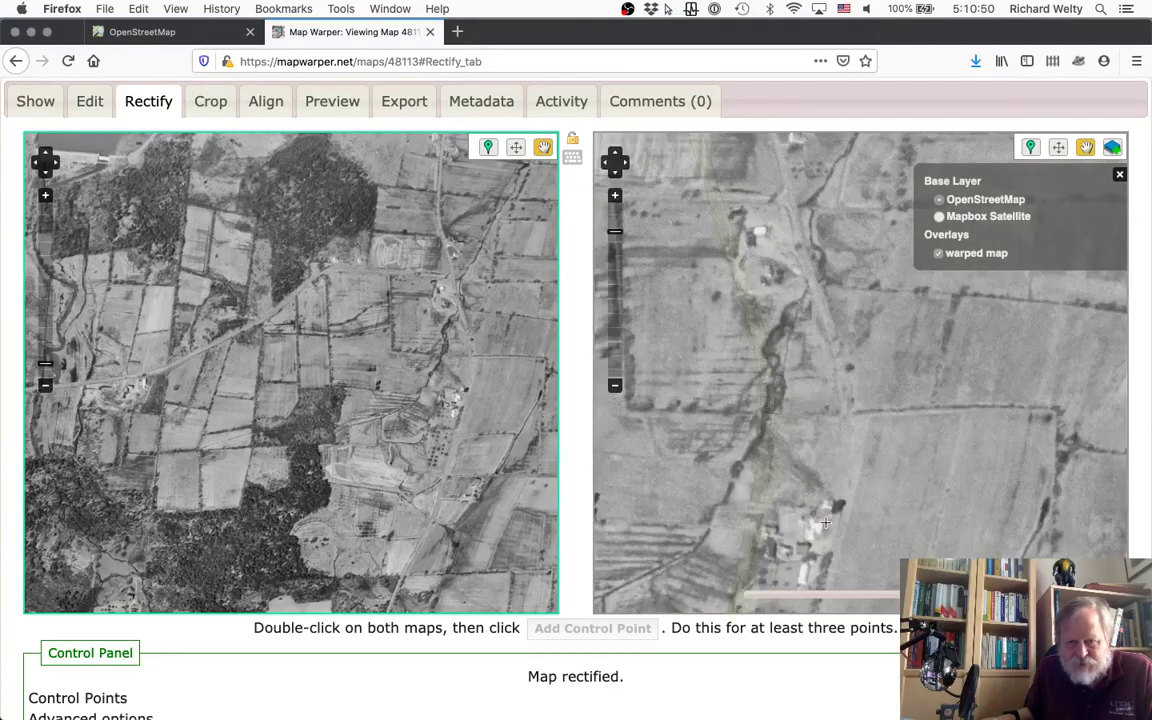
{"action": "left_click_drag", "start_coordinate": [826, 536], "coordinate": [841, 432]}
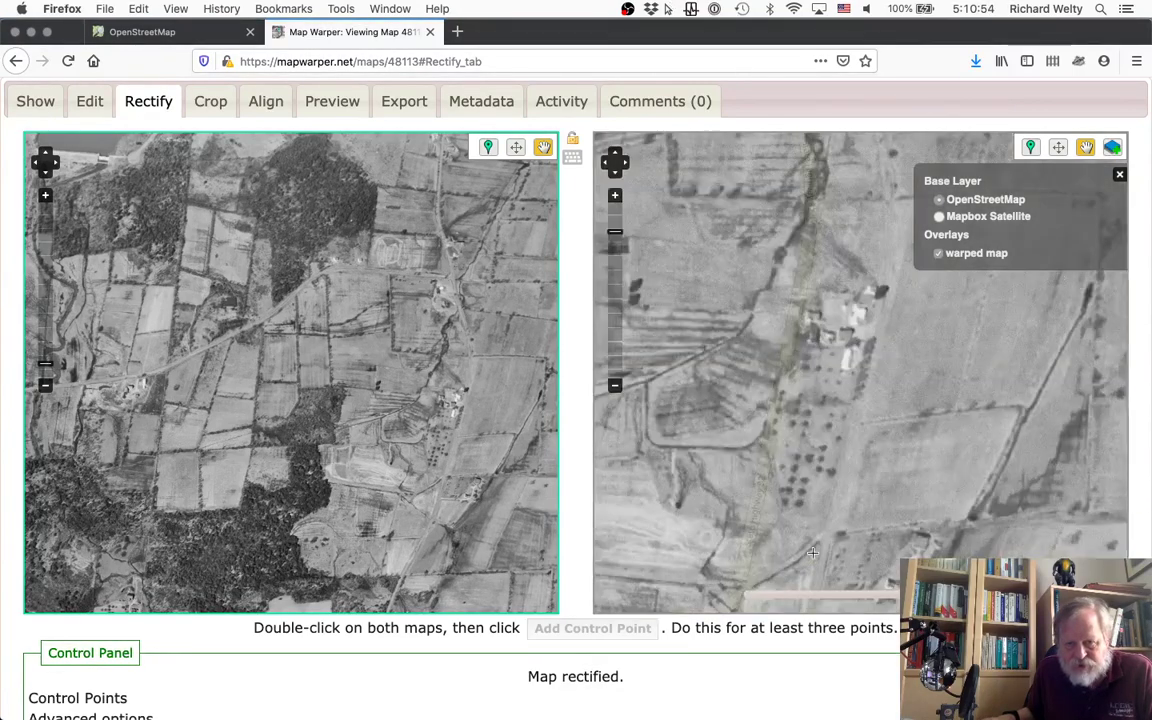
{"action": "left_click_drag", "start_coordinate": [812, 552], "coordinate": [814, 470]}
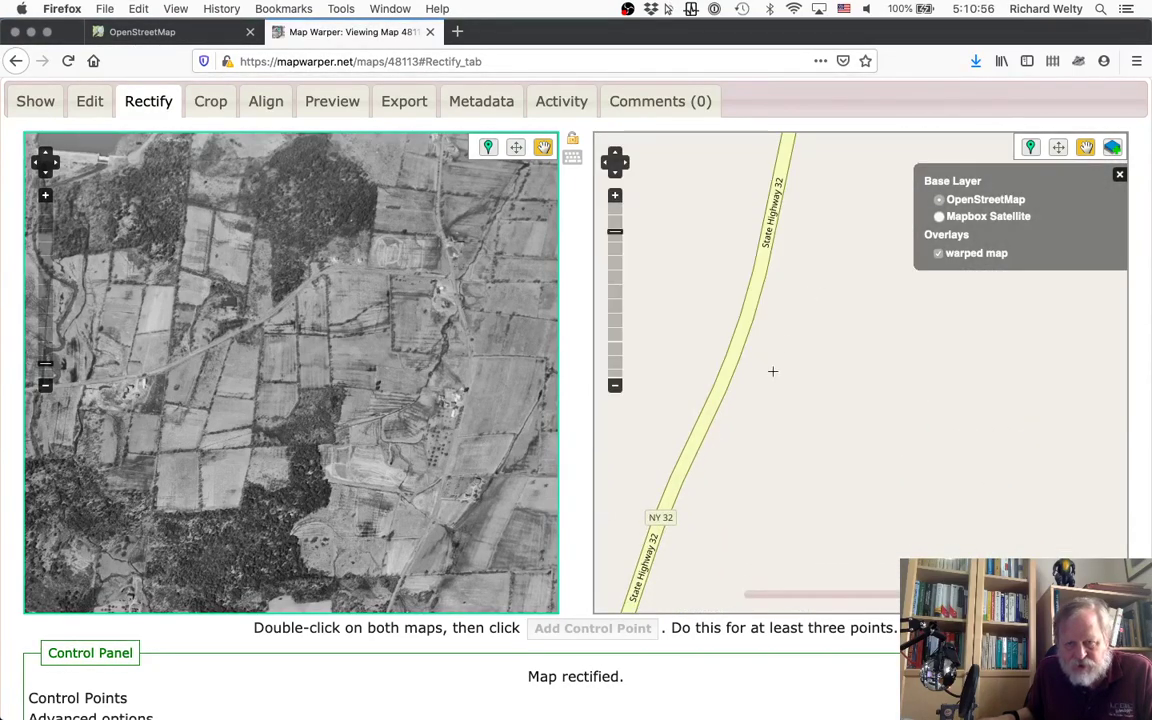
{"action": "left_click_drag", "start_coordinate": [722, 526], "coordinate": [805, 219]}
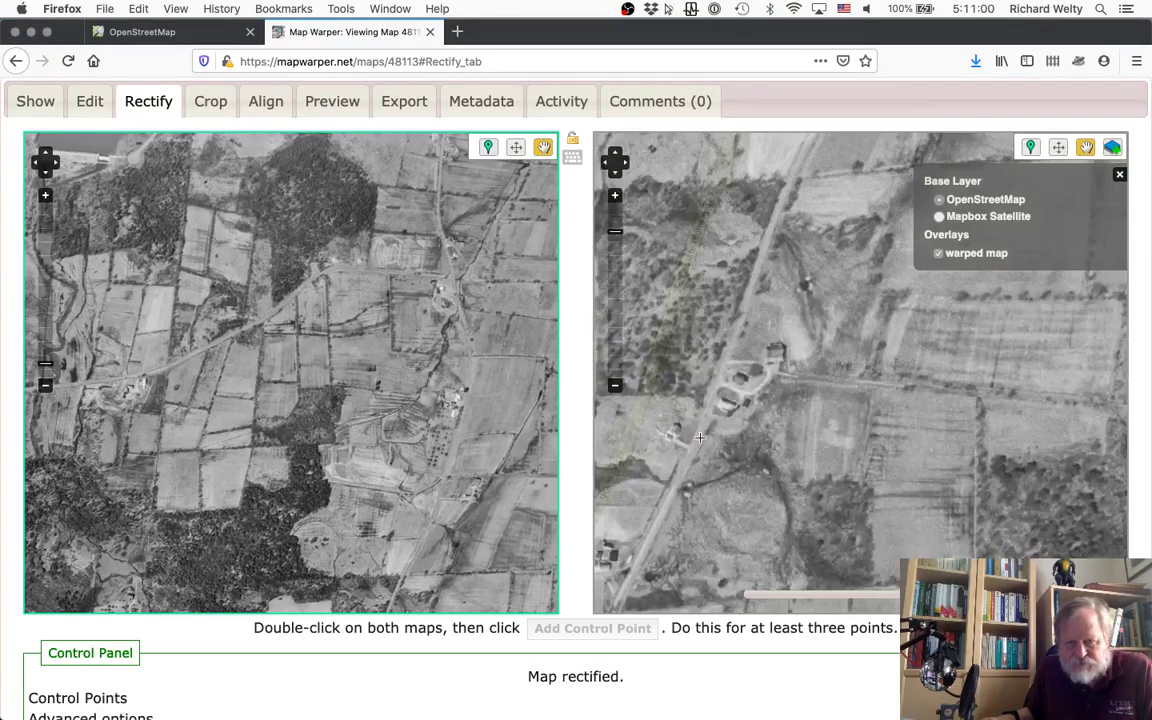
{"action": "left_click_drag", "start_coordinate": [640, 415], "coordinate": [694, 280]}
{"action": "left_click_drag", "start_coordinate": [680, 538], "coordinate": [816, 290]}
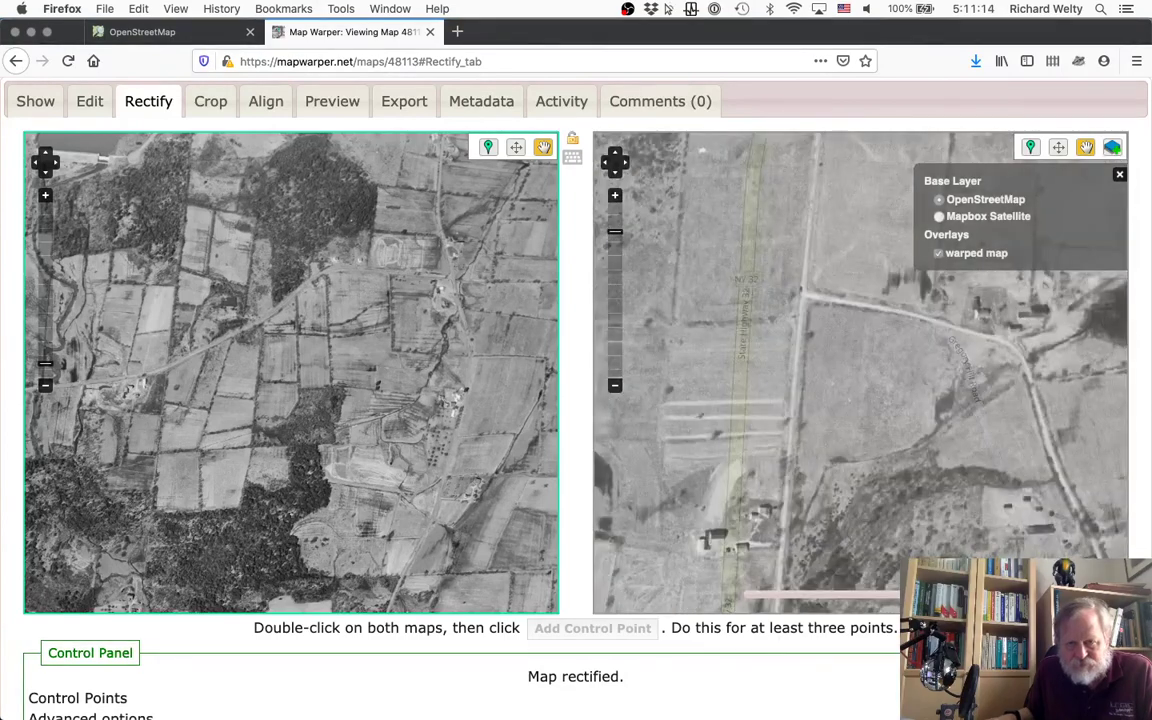
Compare the Gregory Hill Road junction in the warped photo with the Mapbox Satellite imagery by varying the overlay's opacity
{"action": "left_click", "coordinate": [939, 217]}
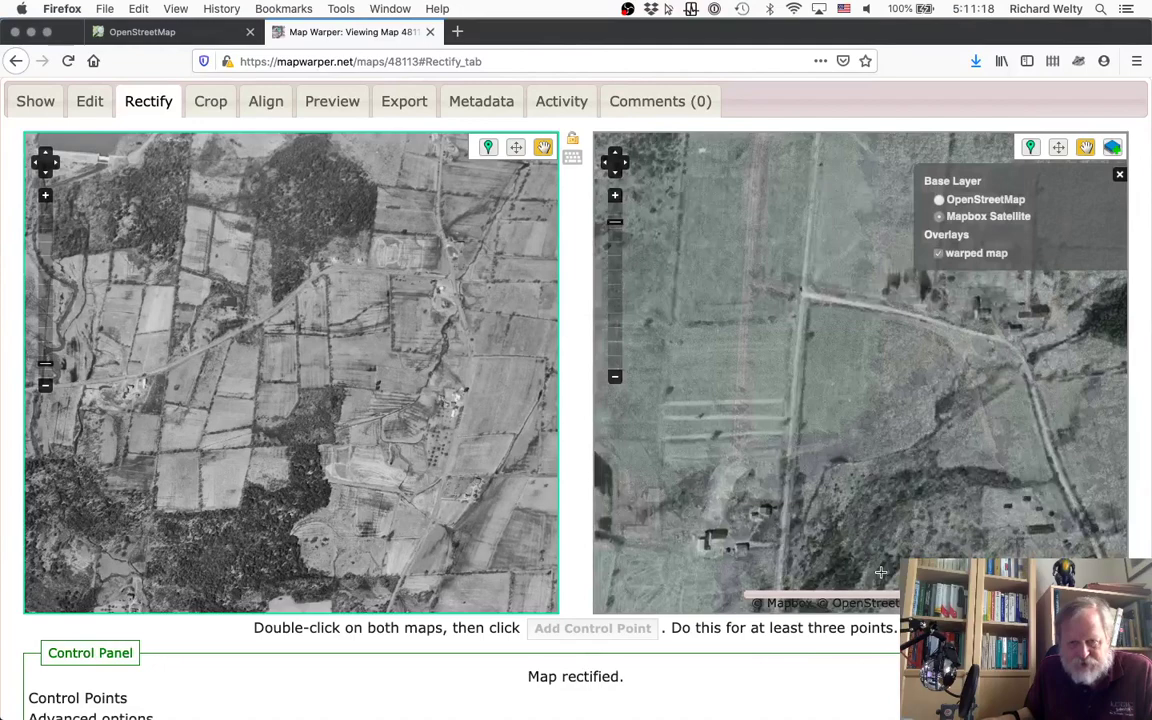
{"action": "left_click_drag", "start_coordinate": [900, 597], "coordinate": [721, 598]}
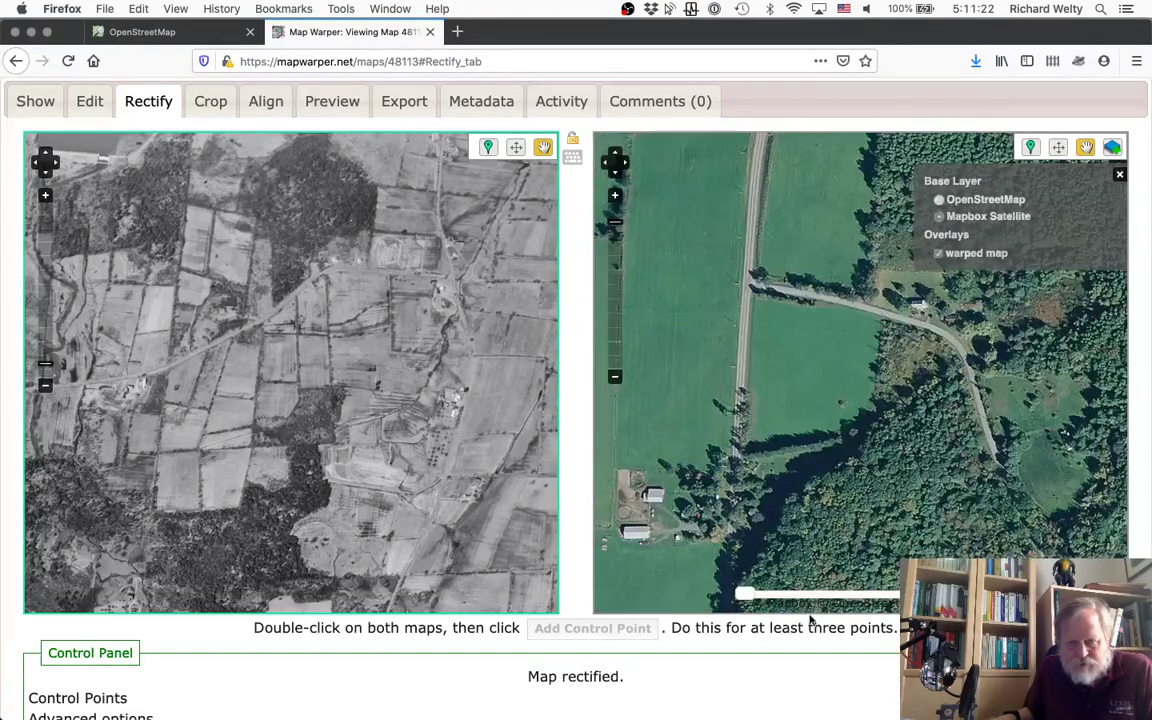
{"action": "left_click_drag", "start_coordinate": [905, 597], "coordinate": [930, 597]}
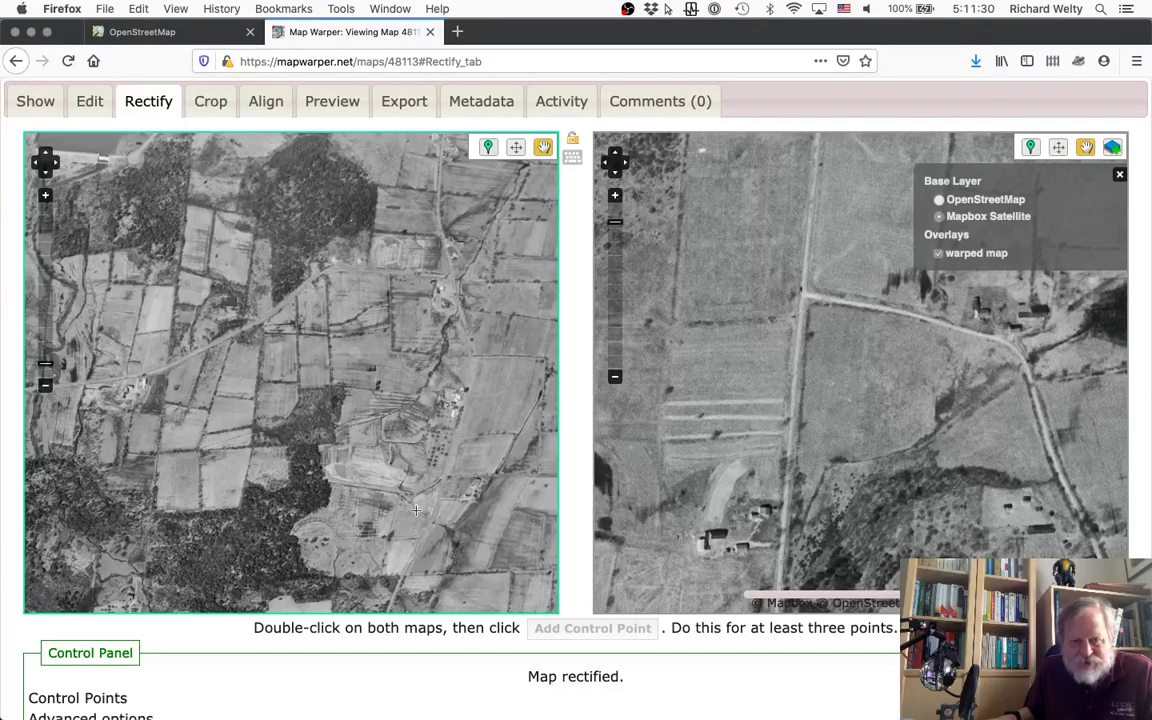
Add a fourth control point at the State Highway 32 and Gregory Hill Road junction on both the photo and the OpenStreetMap base layer
{"action": "left_click_drag", "start_coordinate": [372, 482], "coordinate": [400, 282]}
{"action": "left_click_drag", "start_coordinate": [399, 505], "coordinate": [398, 297]}
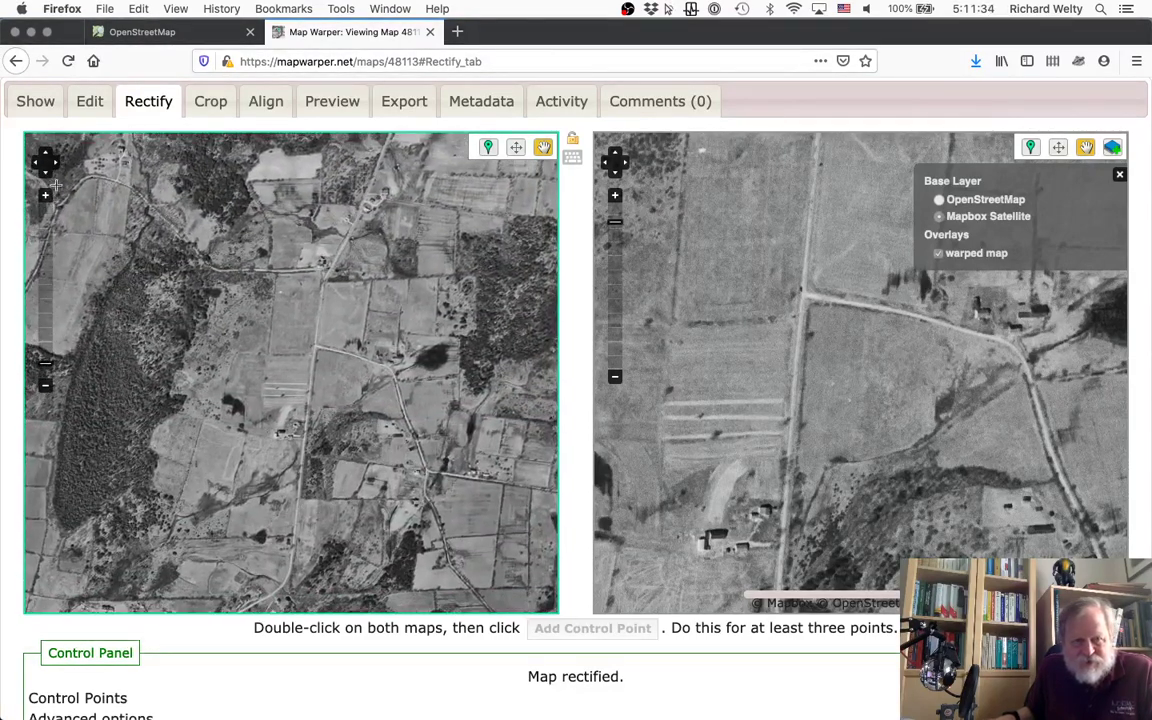
{"action": "left_click", "coordinate": [45, 196]}
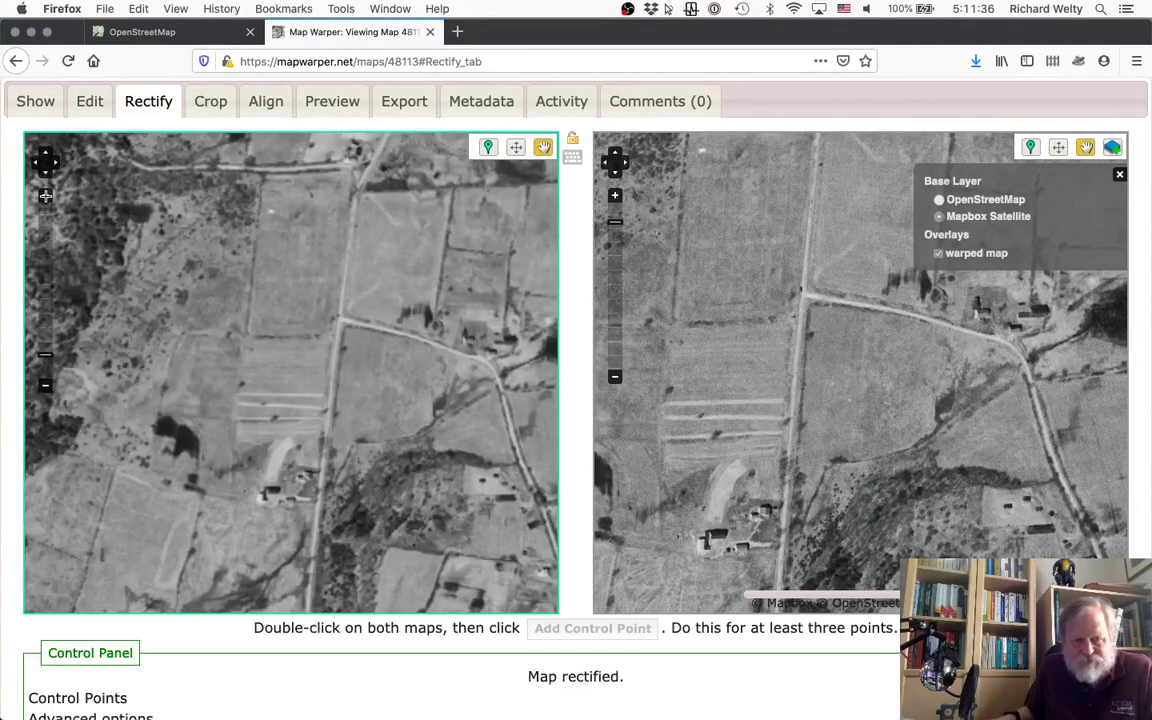
{"action": "left_click", "coordinate": [45, 196]}
{"action": "left_click_drag", "start_coordinate": [380, 352], "coordinate": [280, 402]}
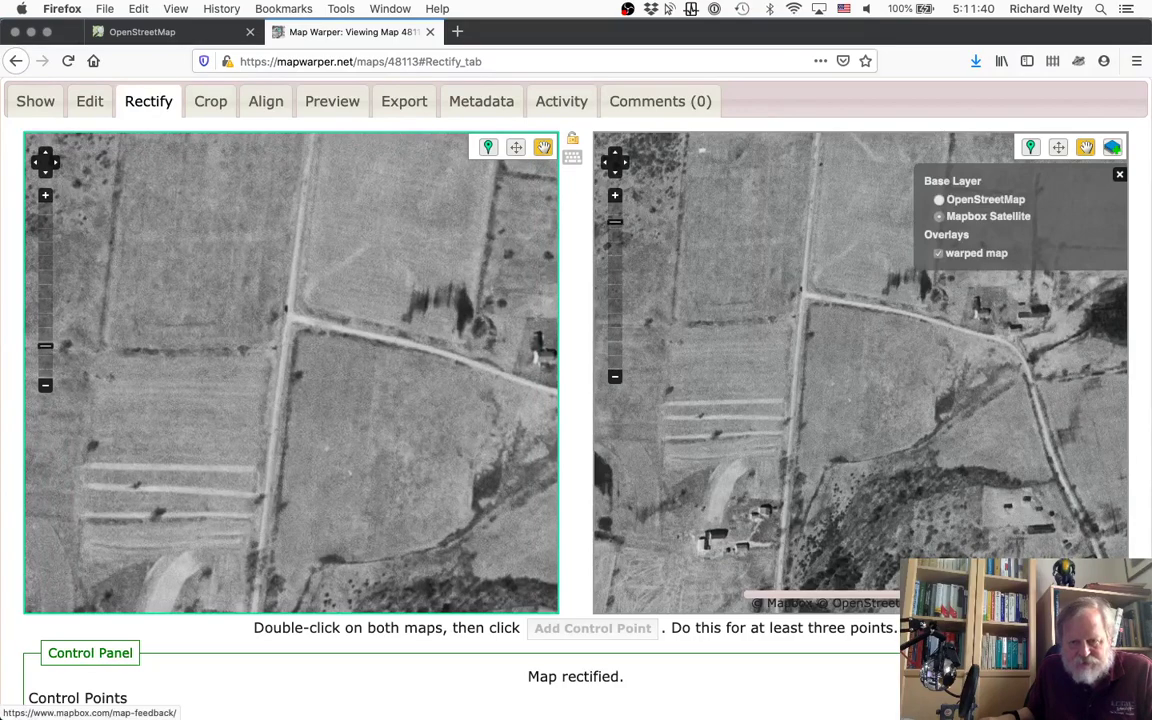
{"action": "left_click", "coordinate": [939, 200]}
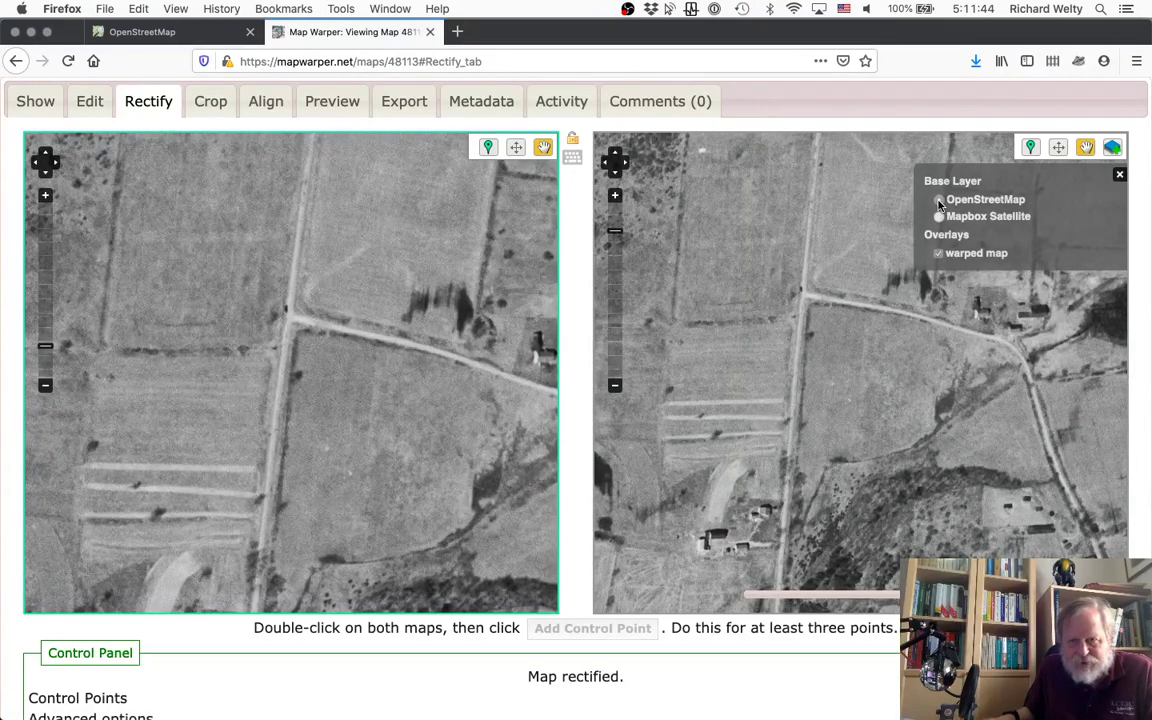
{"action": "left_click", "coordinate": [1118, 175]}
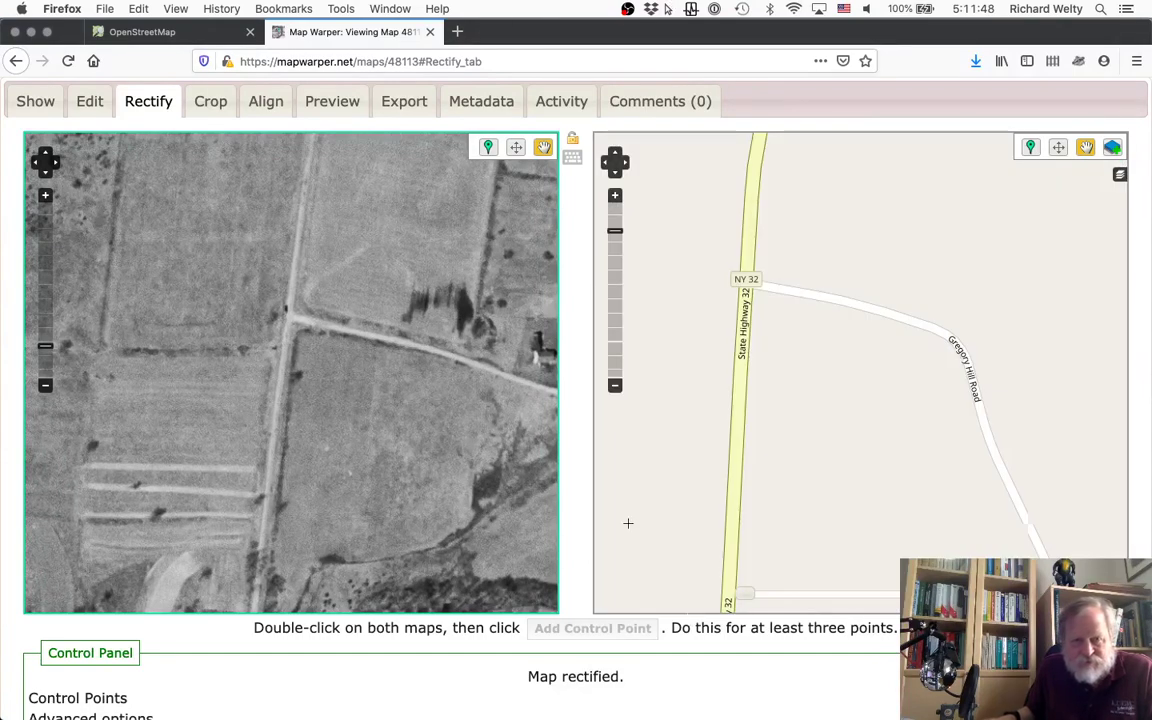
{"action": "left_click", "coordinate": [487, 147]}
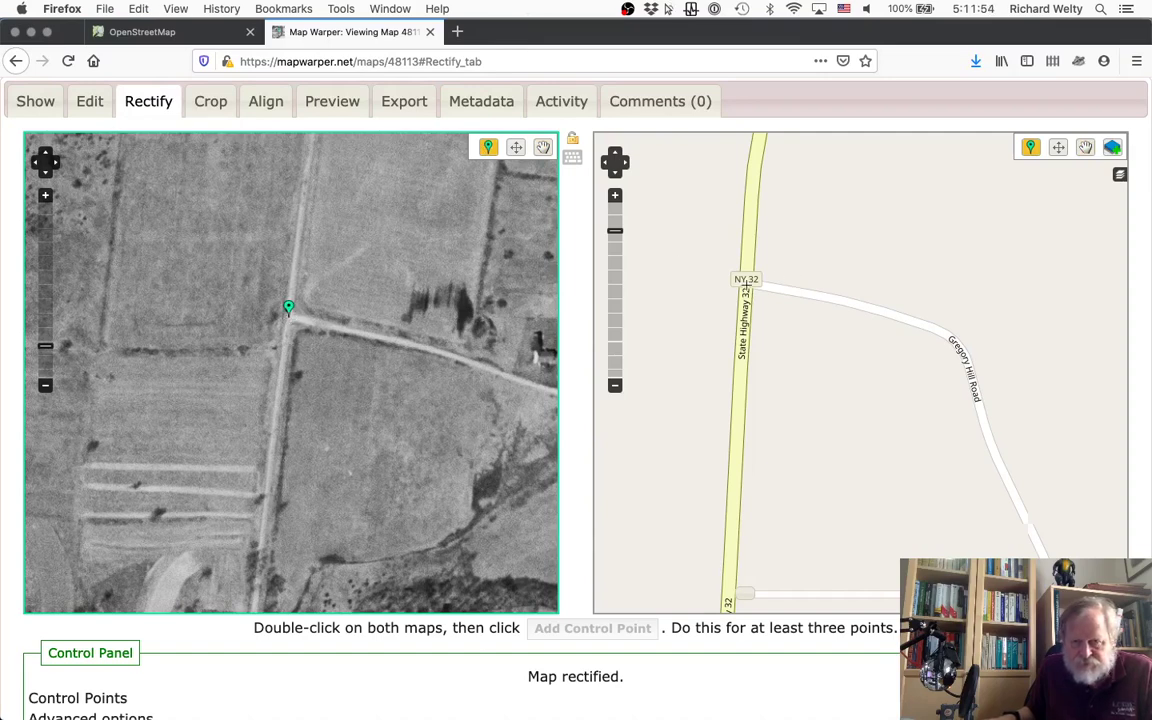
{"action": "double_click", "coordinate": [746, 284]}
{"action": "left_click", "coordinate": [578, 628]}
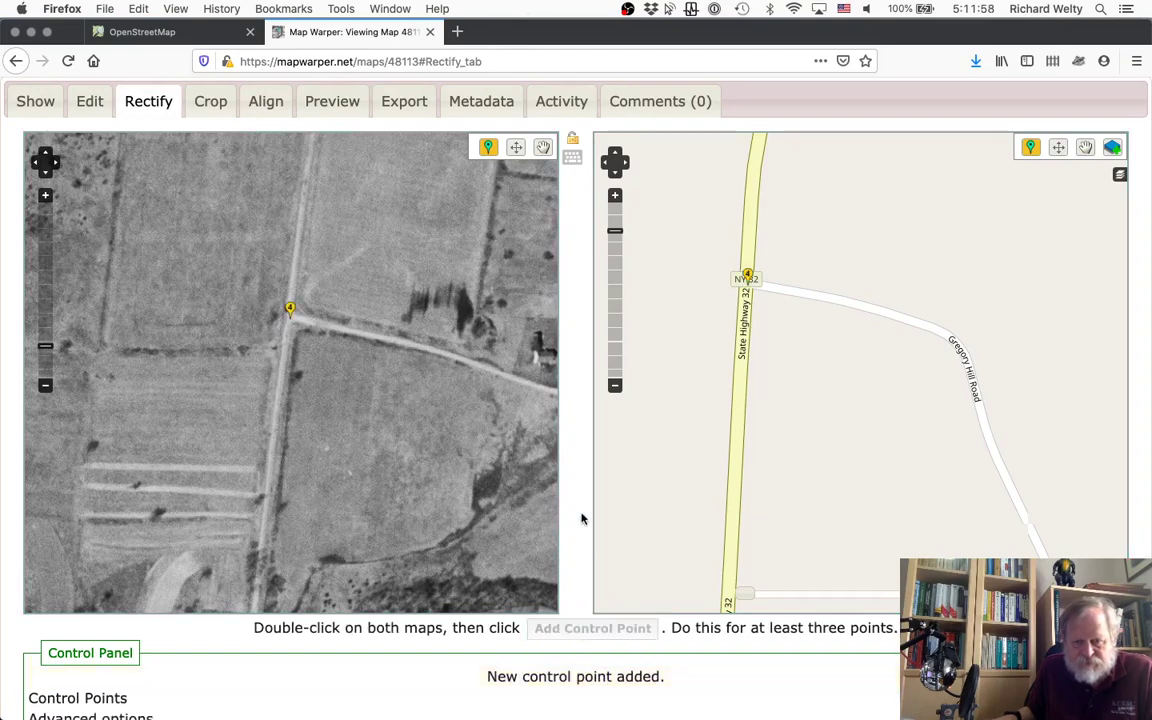
{"action": "left_click", "coordinate": [543, 147]}
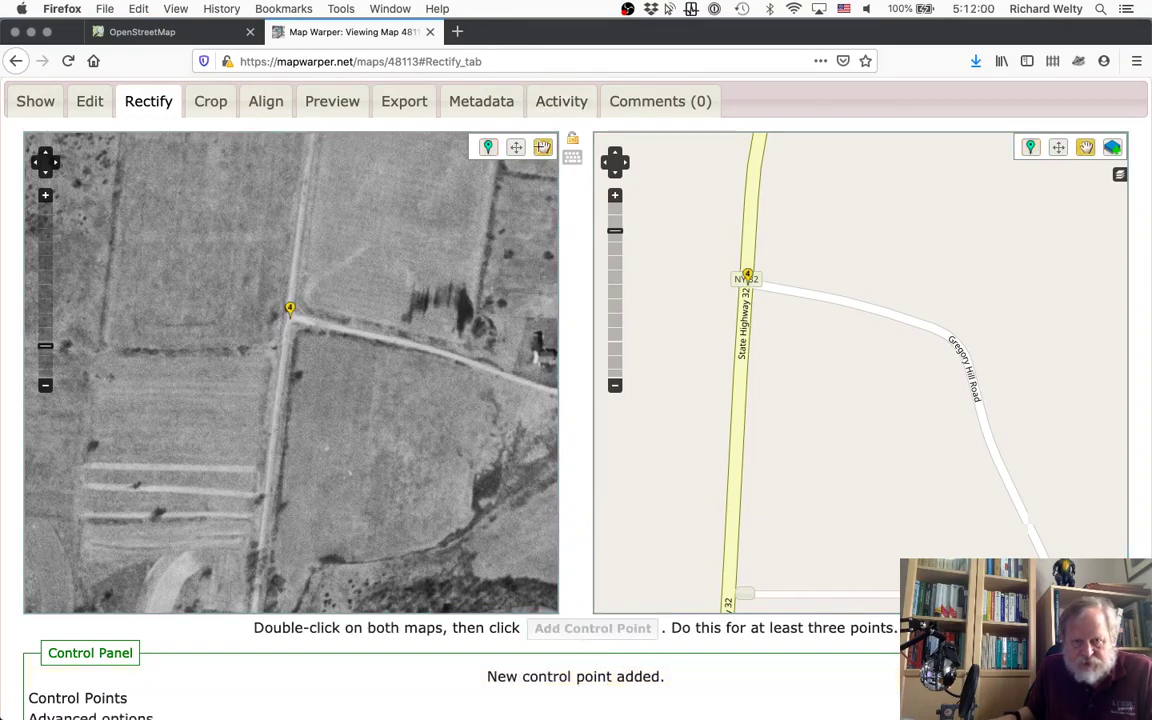
Review the list of control points and the error of each one
{"action": "scroll", "coordinate": [573, 554], "scroll_direction": "down", "scroll_amount": 3}
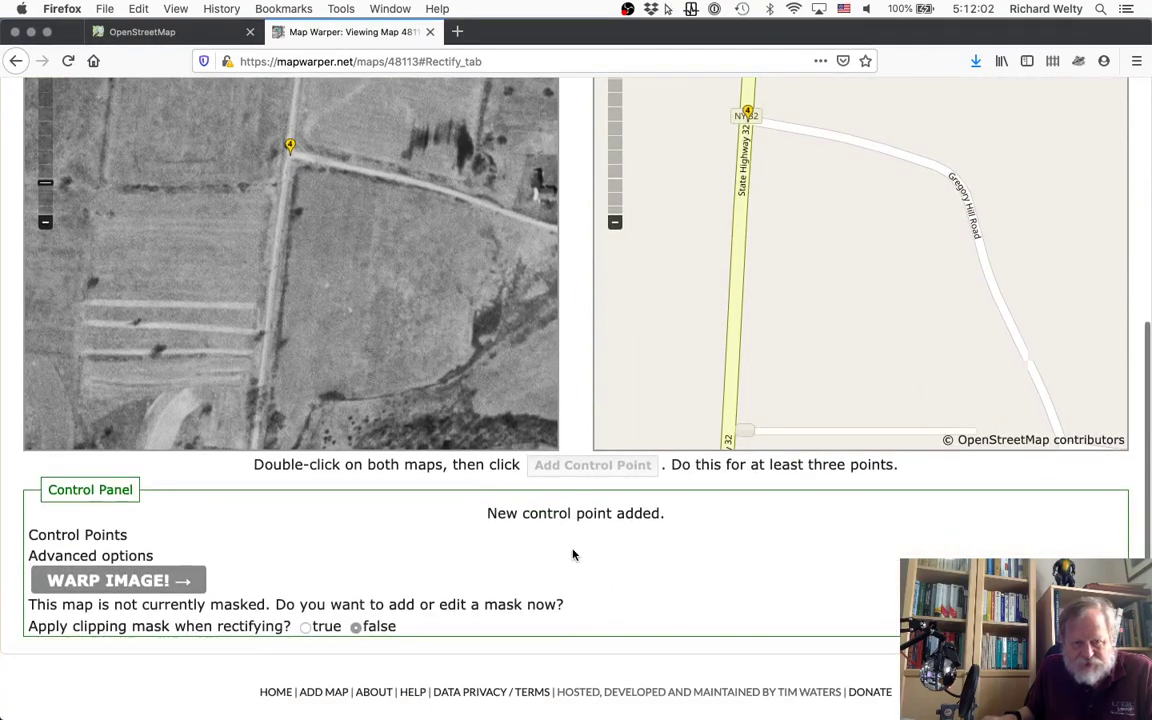
{"action": "left_click", "coordinate": [100, 538]}
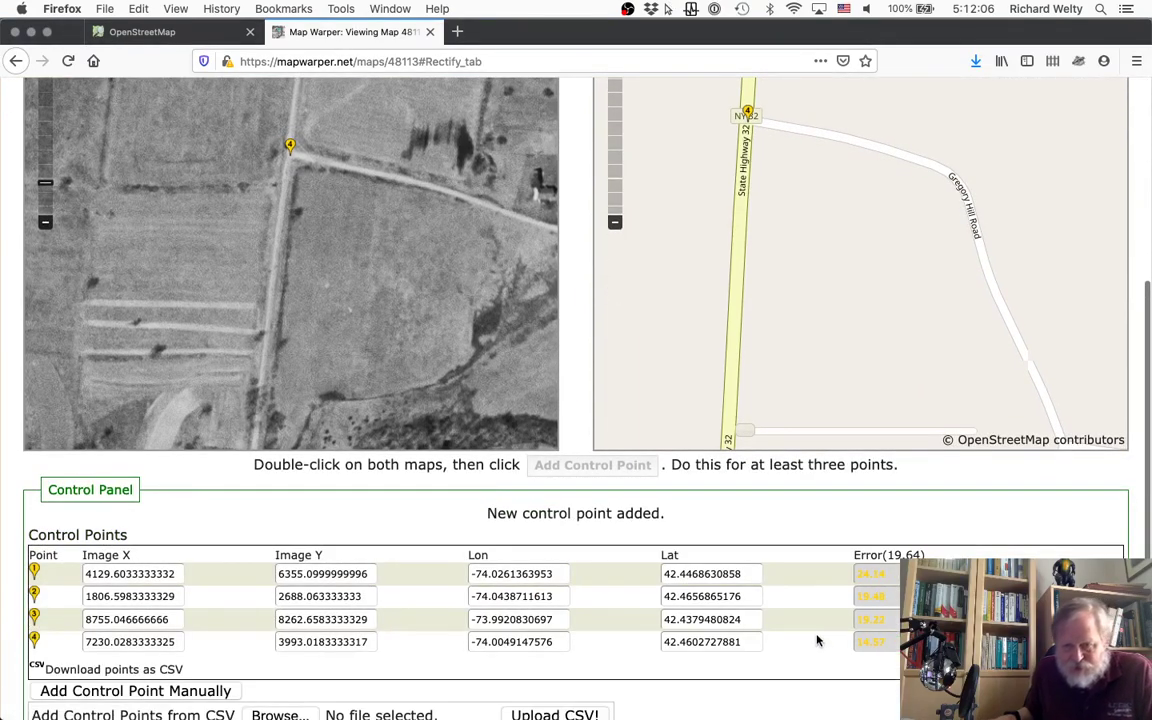
{"action": "scroll", "coordinate": [817, 678], "scroll_direction": "down", "scroll_amount": 1}
{"action": "scroll", "coordinate": [817, 681], "scroll_direction": "down", "scroll_amount": 2}
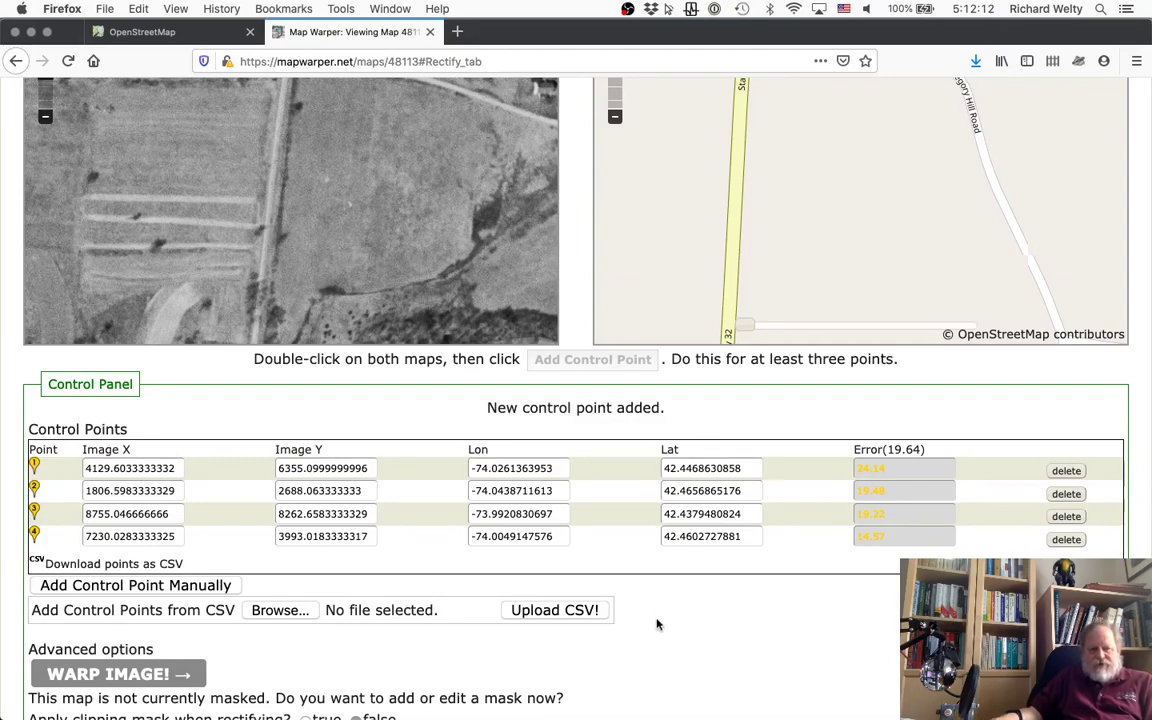
Warp the photo again with all four control points and view the result over the map and in the rectified map preview
{"action": "left_click", "coordinate": [145, 675]}
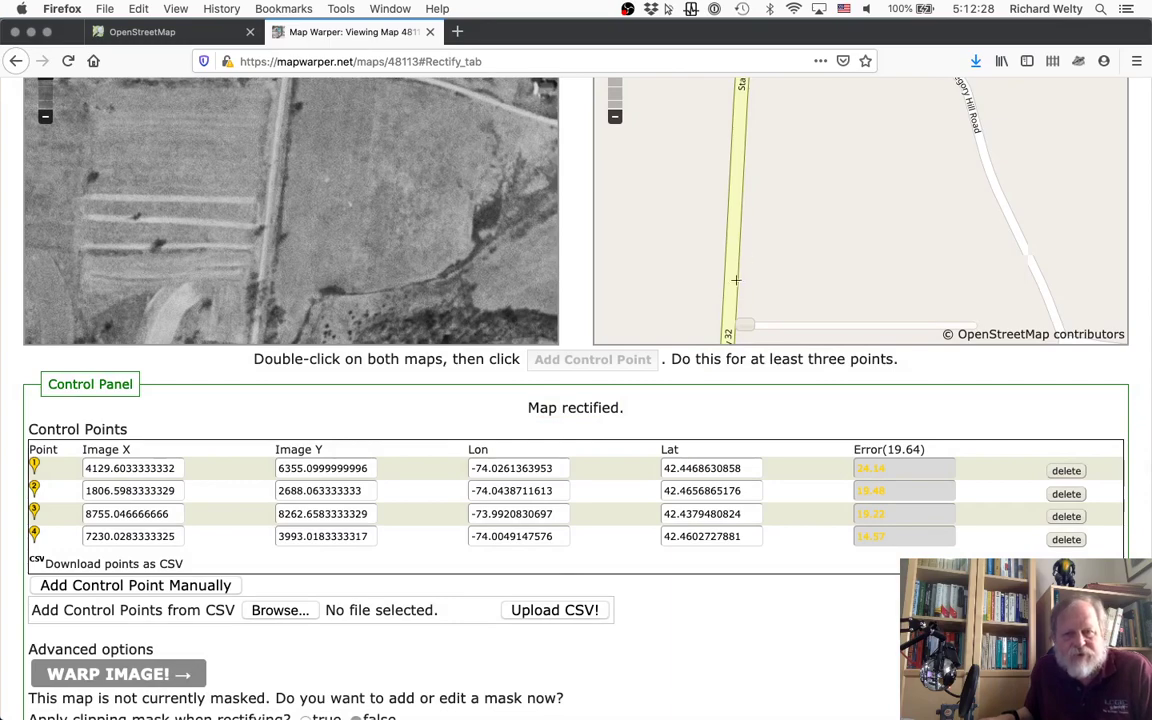
{"action": "left_click_drag", "start_coordinate": [747, 328], "coordinate": [881, 326]}
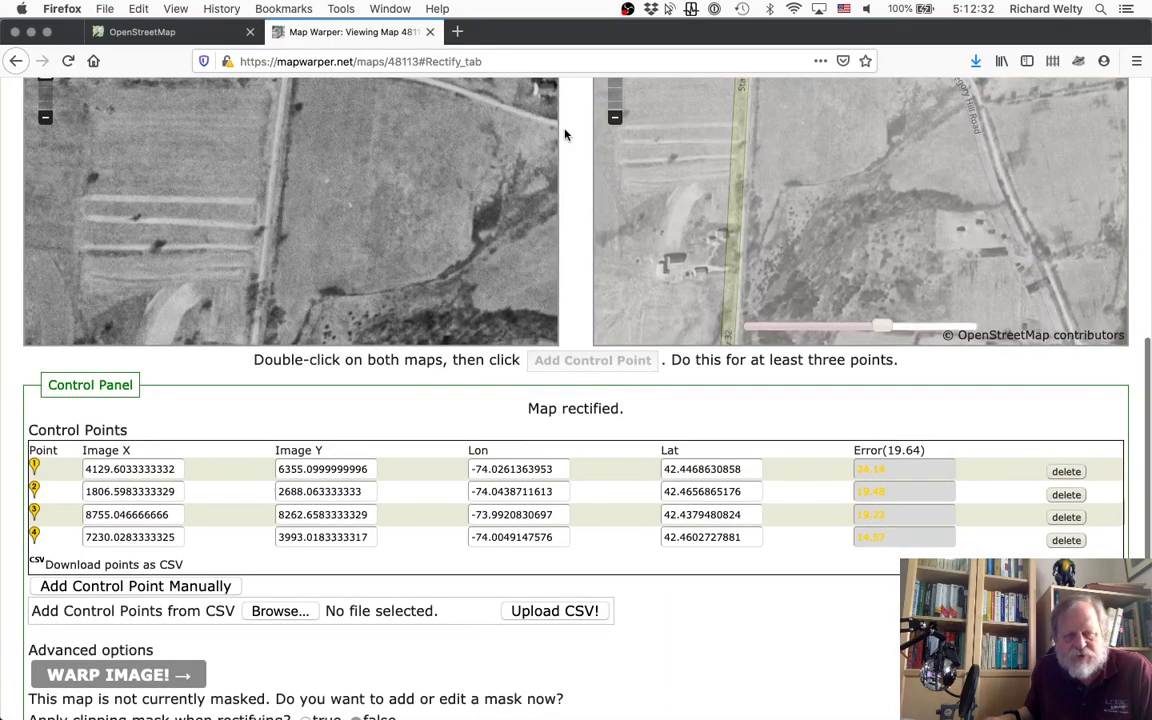
{"action": "scroll", "coordinate": [563, 134], "scroll_direction": "up", "scroll_amount": 5}
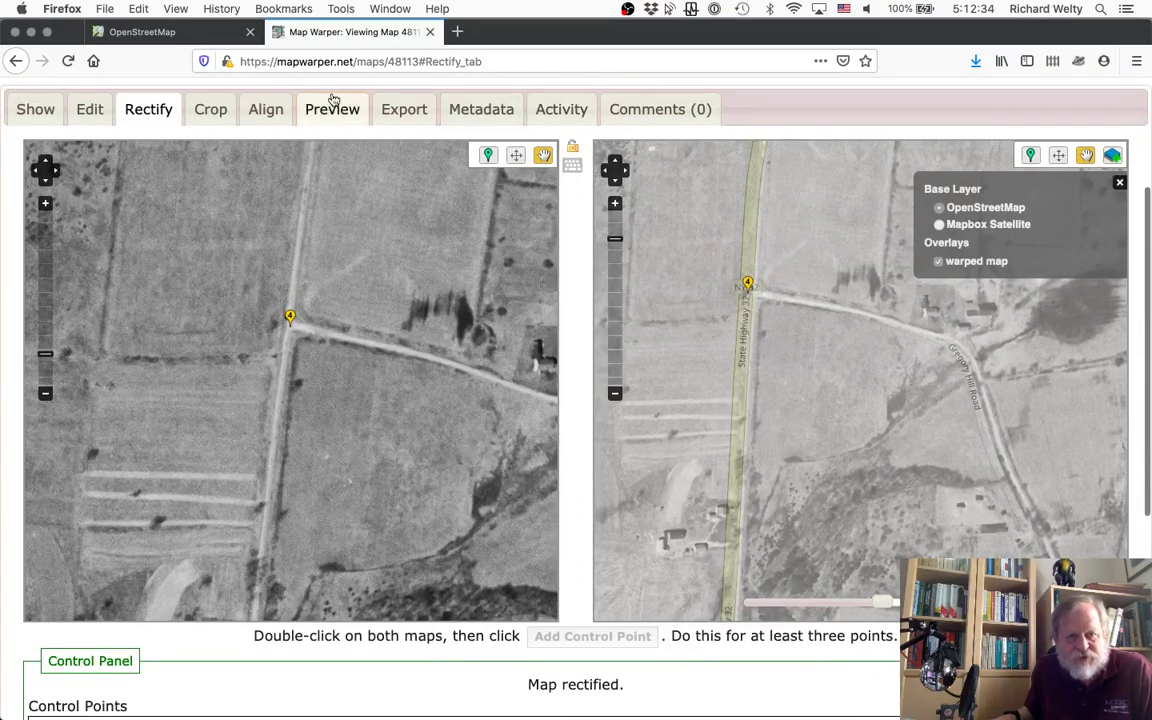
{"action": "left_click", "coordinate": [332, 110]}
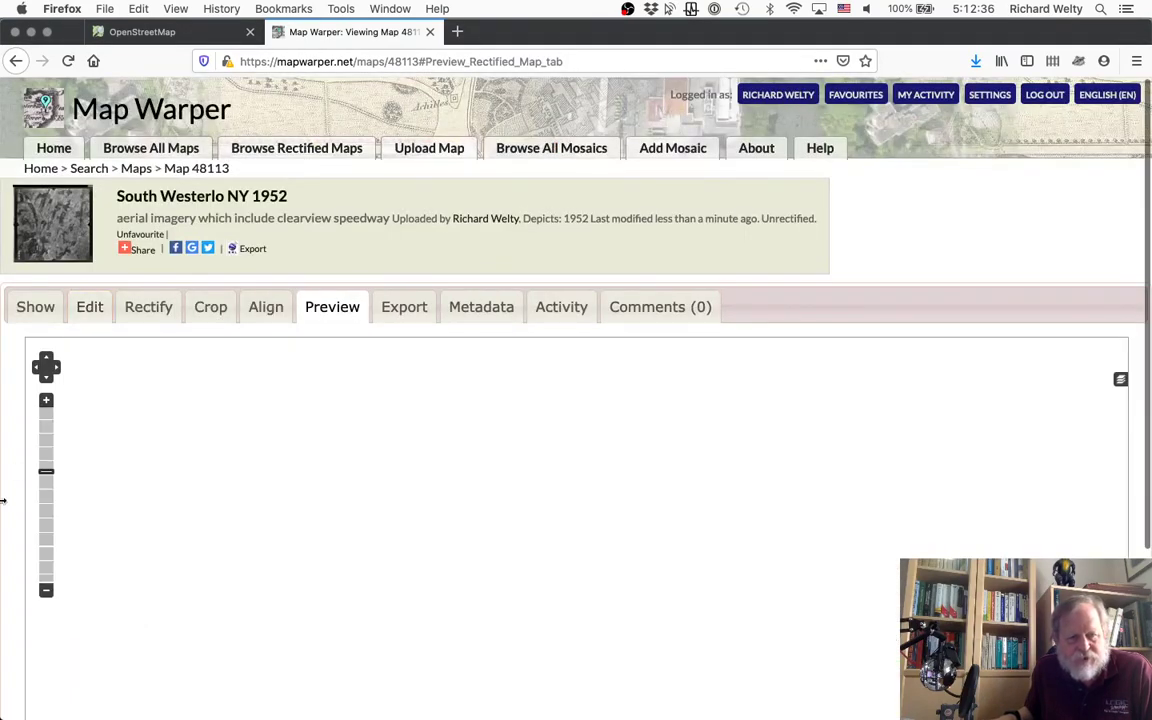
Compare the rectified photo with the OpenStreetMap roads around South Westerlo in the preview by varying the overlay's transparency value
{"action": "scroll", "coordinate": [7, 529], "scroll_direction": "down", "scroll_amount": 4}
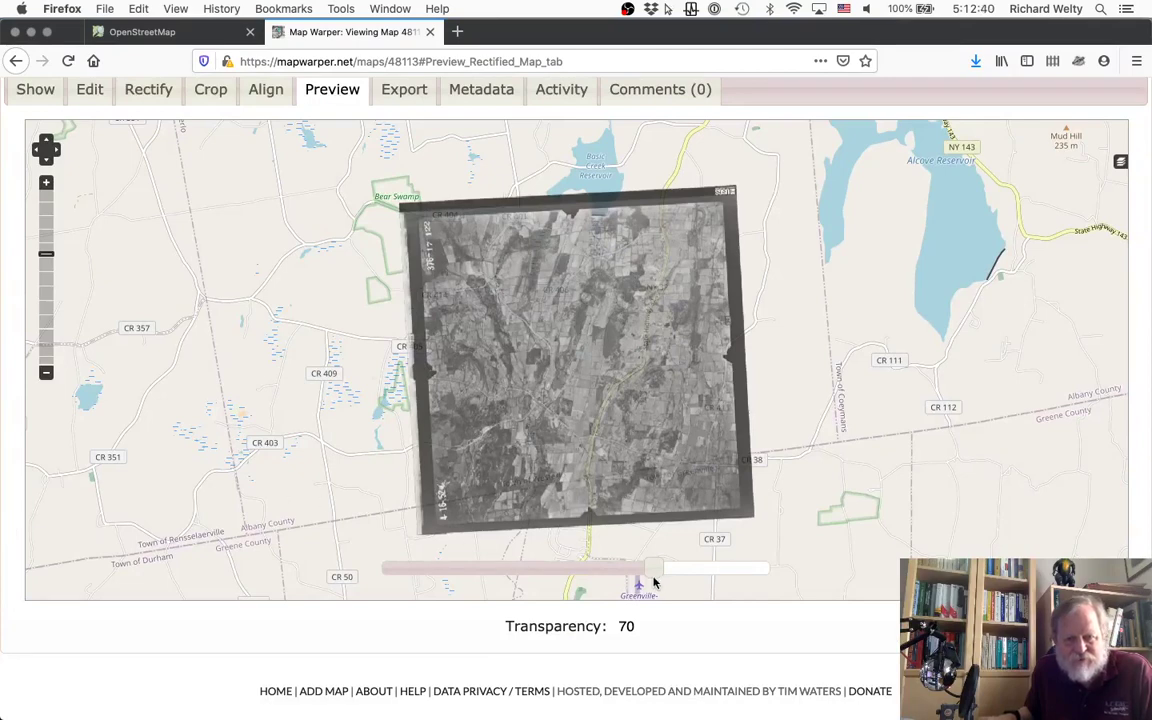
{"action": "left_click_drag", "start_coordinate": [556, 575], "coordinate": [491, 572]}
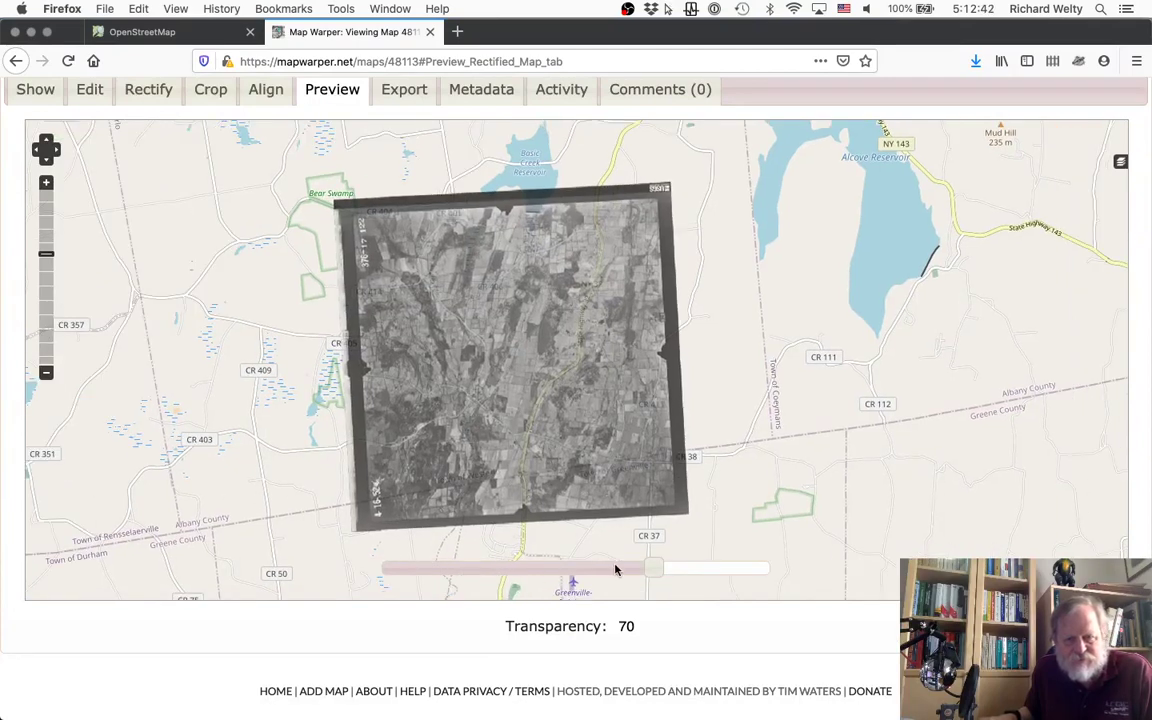
{"action": "left_click_drag", "start_coordinate": [663, 570], "coordinate": [419, 607]}
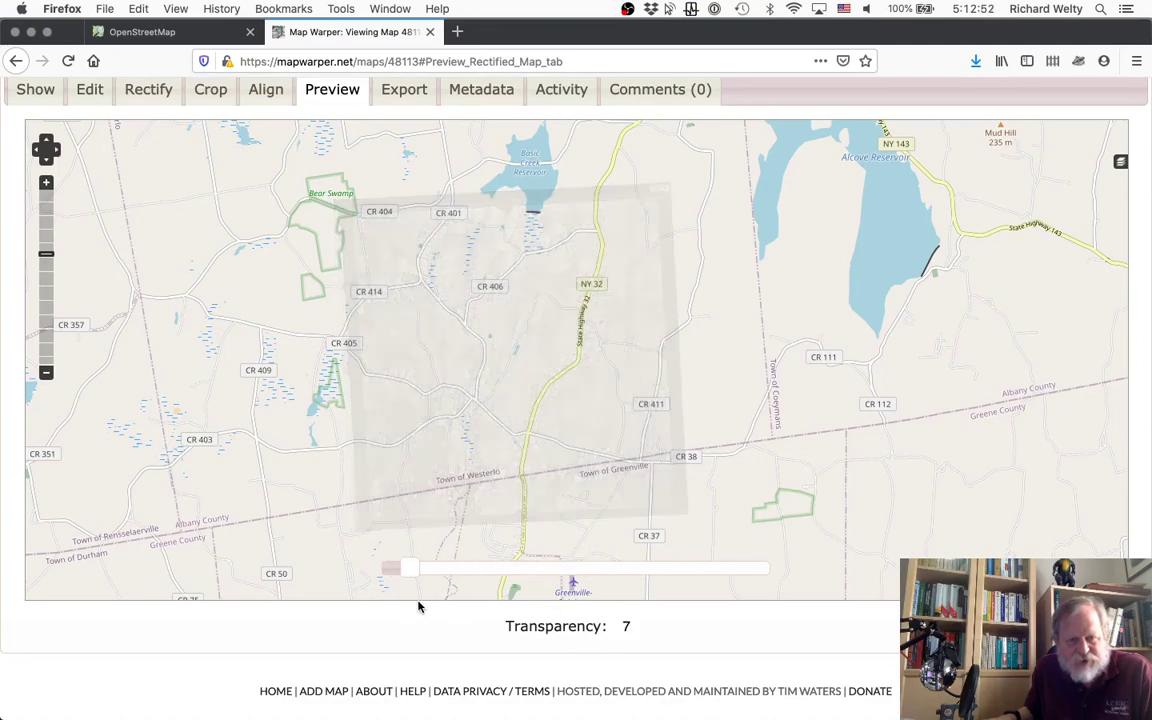
{"action": "scroll", "coordinate": [480, 415], "scroll_direction": "up", "scroll_amount": 1}
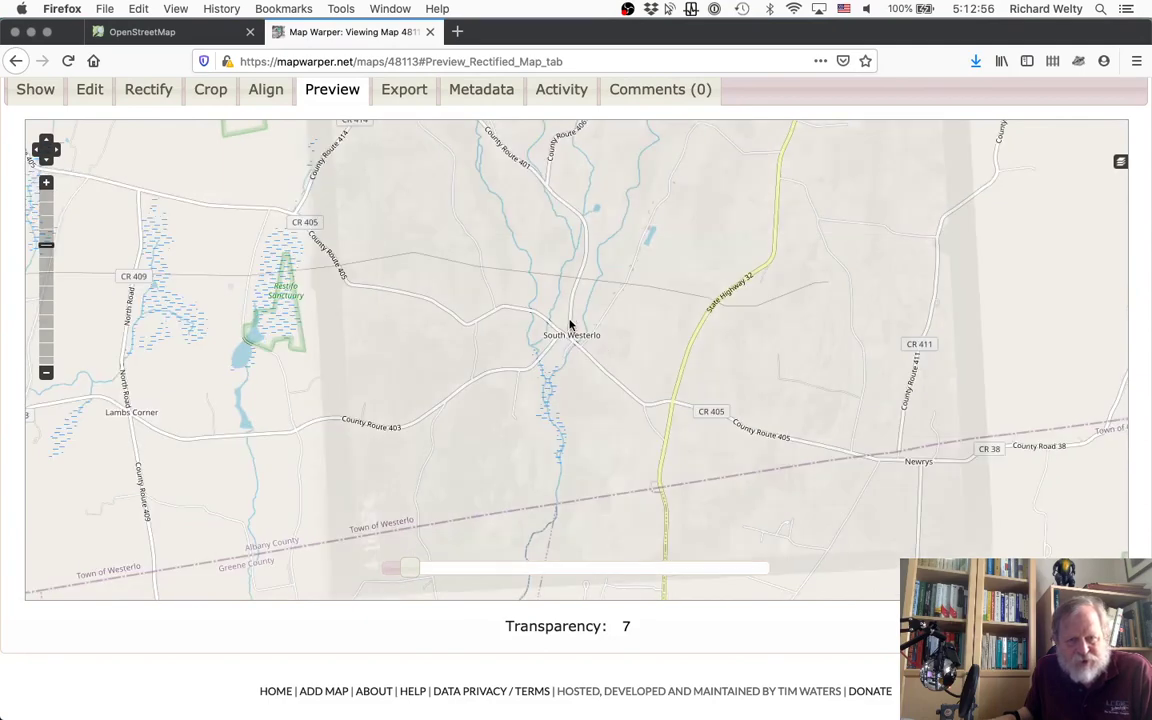
{"action": "scroll", "coordinate": [571, 318], "scroll_direction": "up", "scroll_amount": 1}
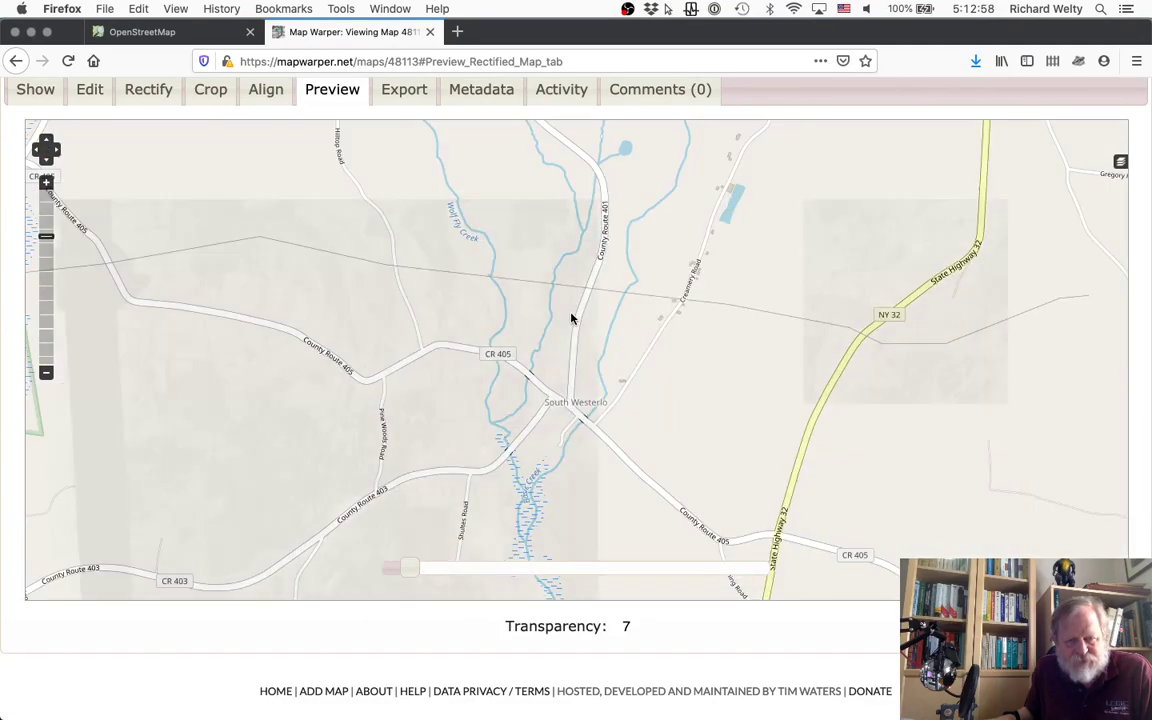
{"action": "scroll", "coordinate": [571, 318], "scroll_direction": "up", "scroll_amount": 1}
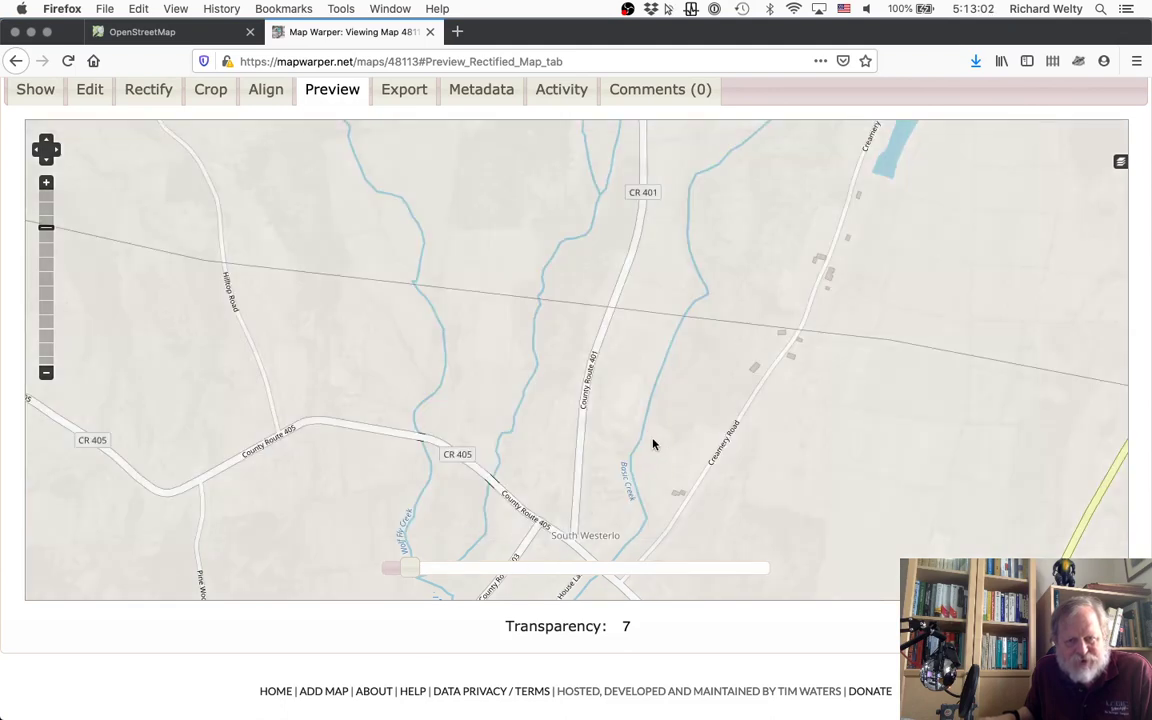
{"action": "left_click_drag", "start_coordinate": [650, 442], "coordinate": [571, 393]}
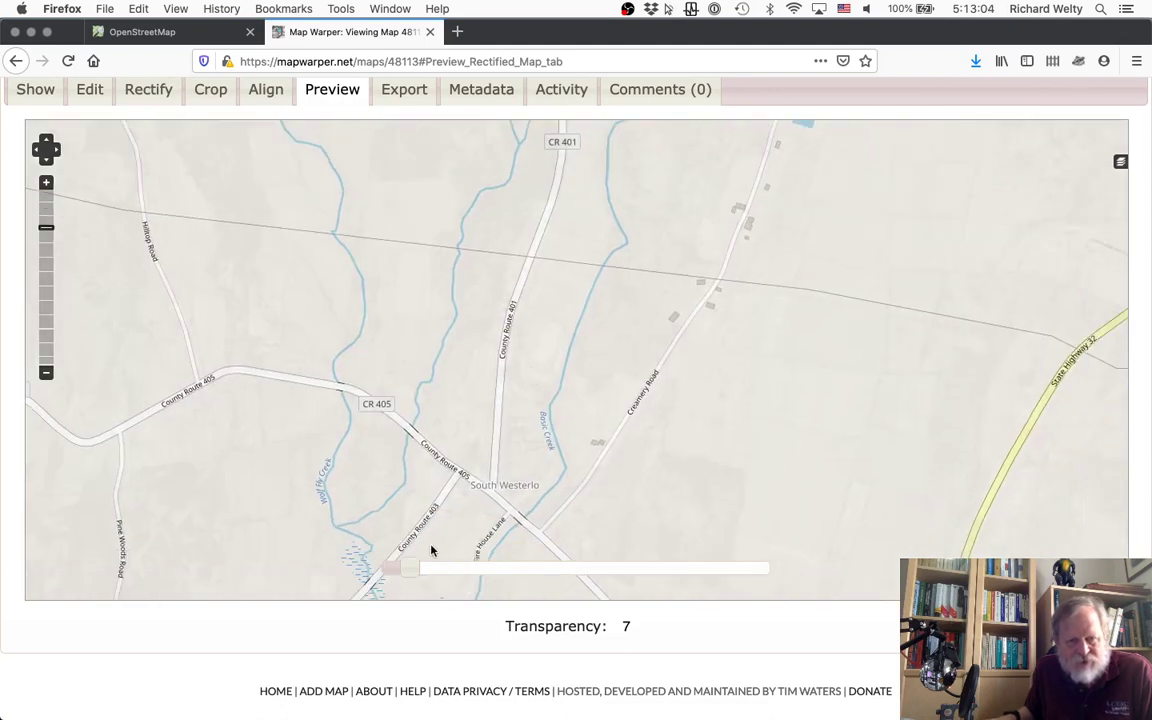
{"action": "left_click_drag", "start_coordinate": [409, 572], "coordinate": [680, 569]}
{"action": "left_click_drag", "start_coordinate": [576, 563], "coordinate": [288, 581]}
{"action": "left_click_drag", "start_coordinate": [566, 566], "coordinate": [399, 597]}
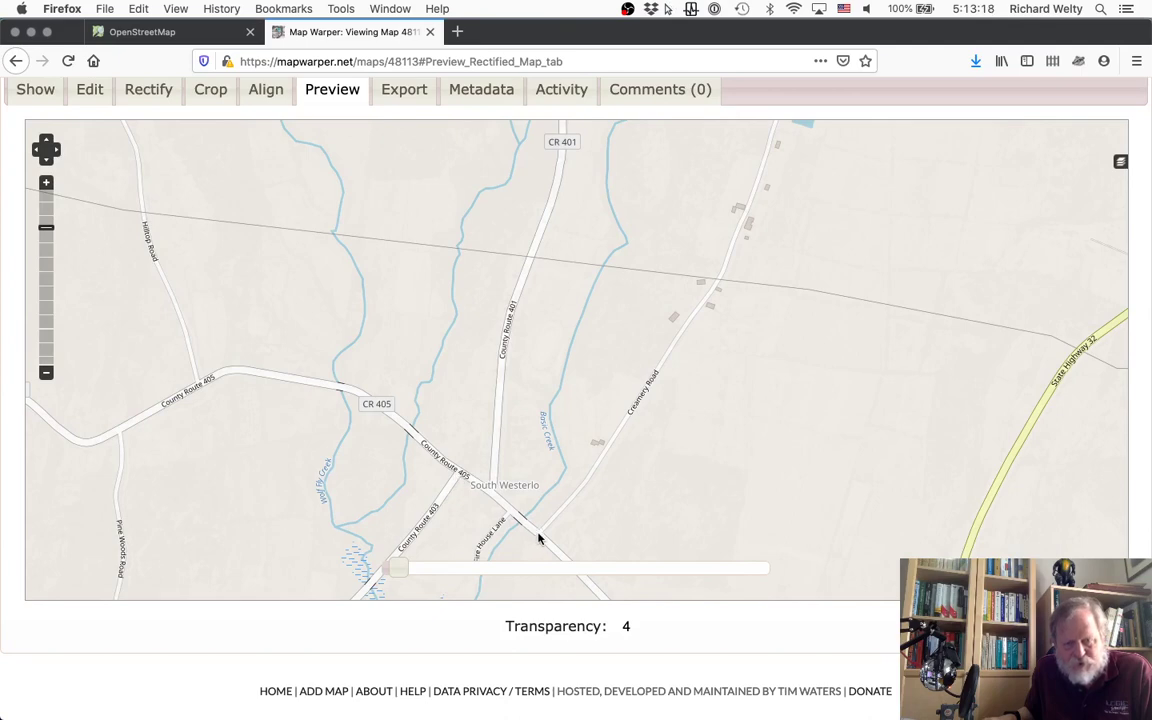
Return to rectification and locate the South Westerlo road junctions near control point 1 on both the photo and the base map
{"action": "left_click", "coordinate": [148, 97]}
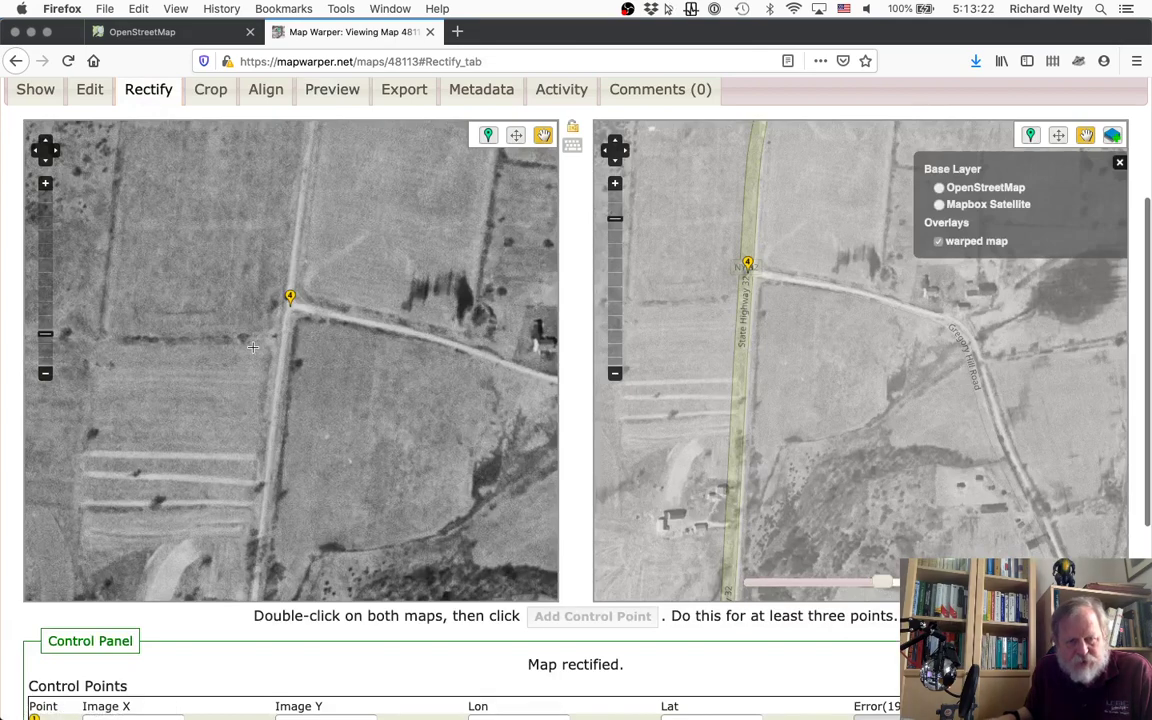
{"action": "left_click", "coordinate": [45, 373]}
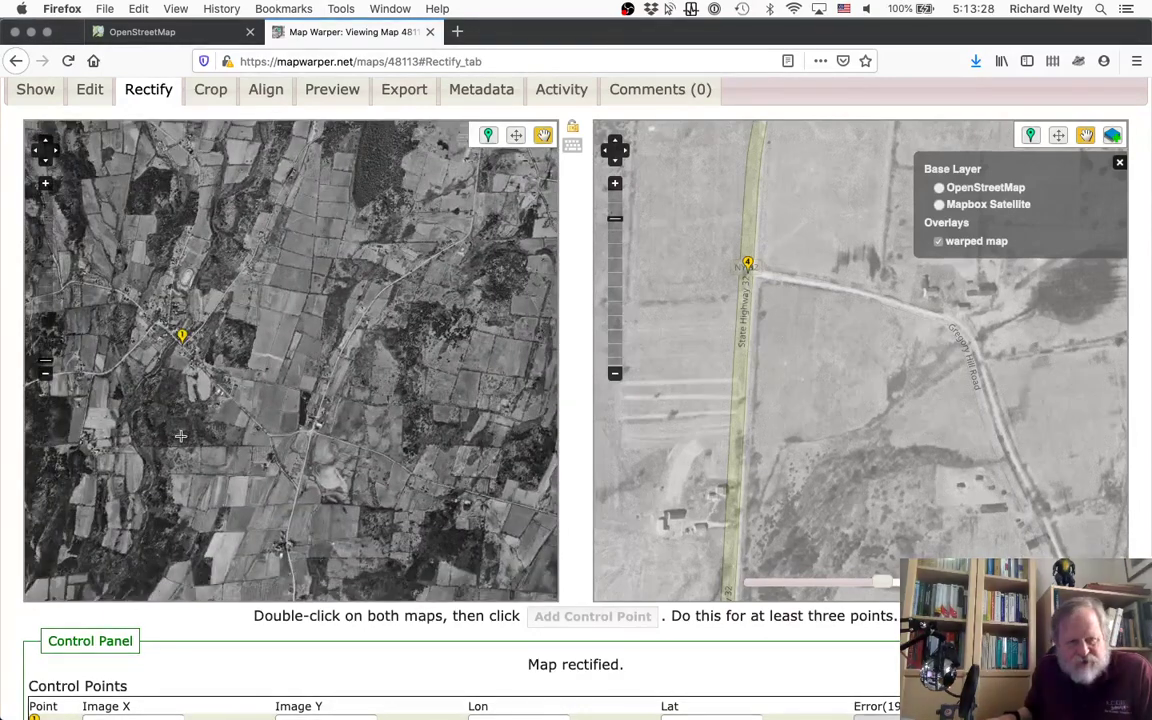
{"action": "left_click", "coordinate": [45, 183]}
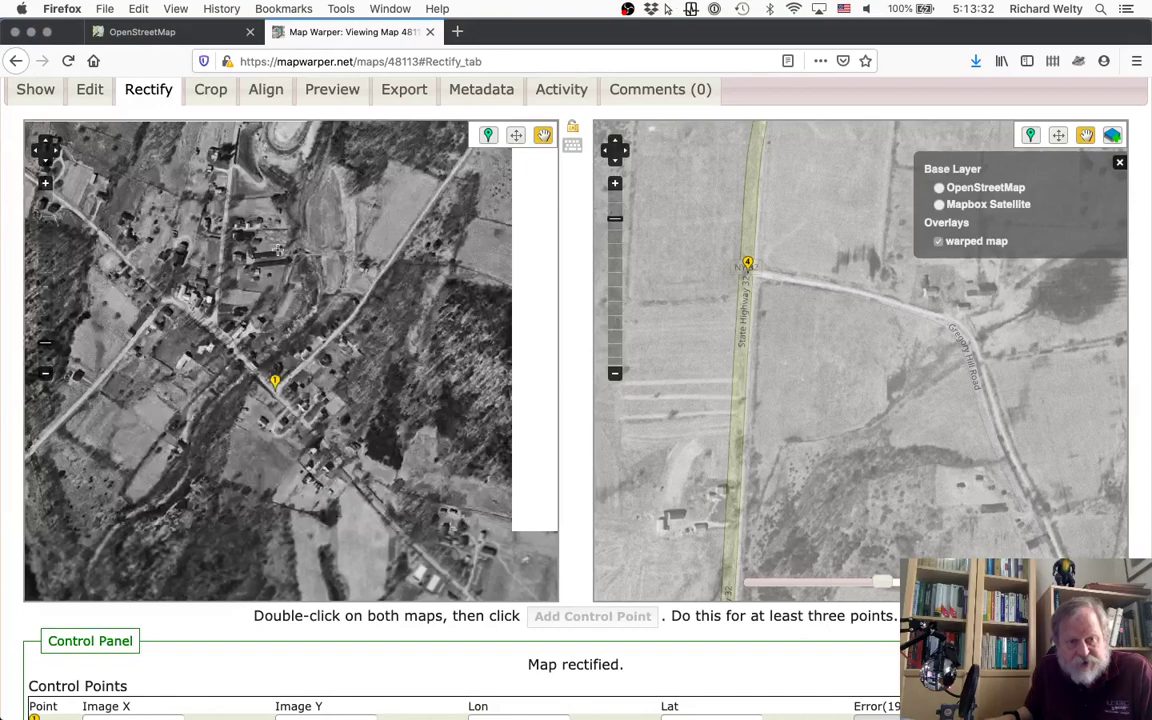
{"action": "left_click_drag", "start_coordinate": [209, 272], "coordinate": [336, 284]}
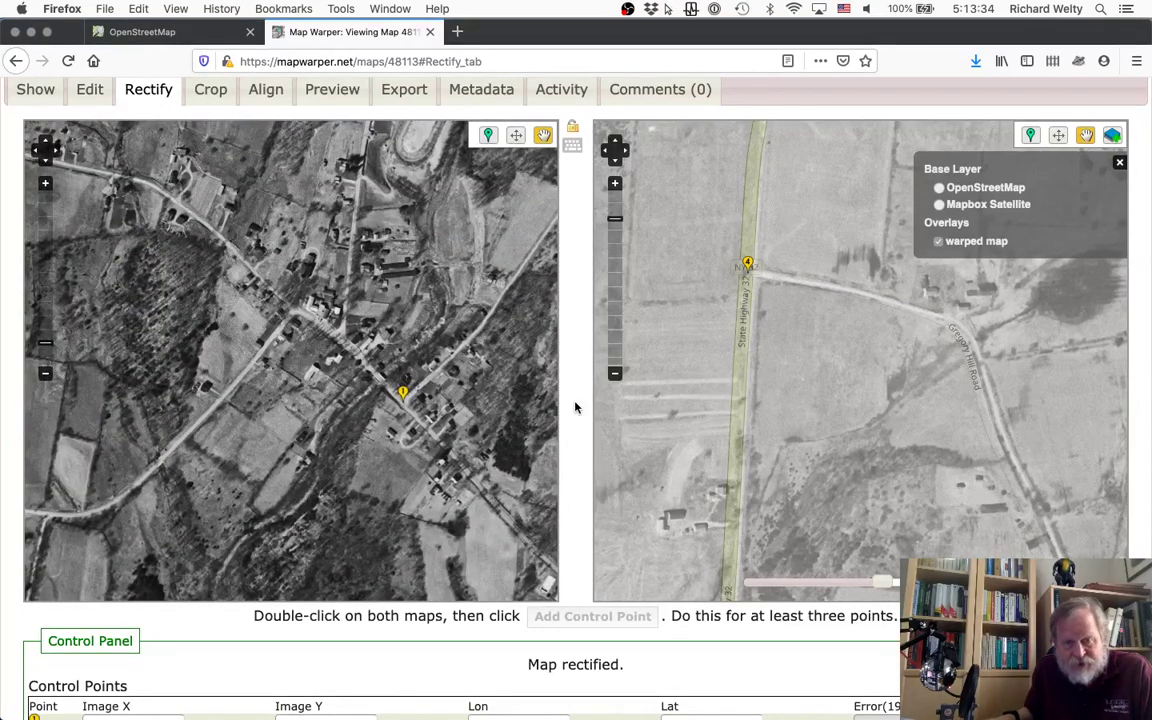
{"action": "left_click", "coordinate": [616, 372]}
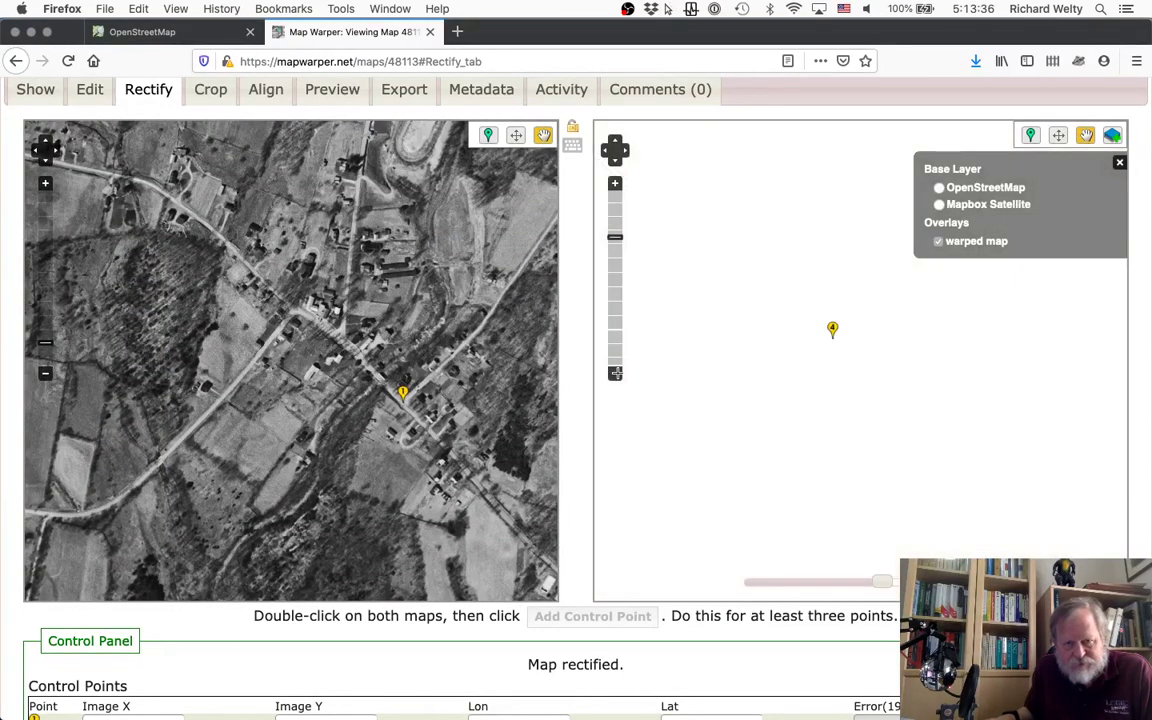
{"action": "left_click", "coordinate": [615, 372]}
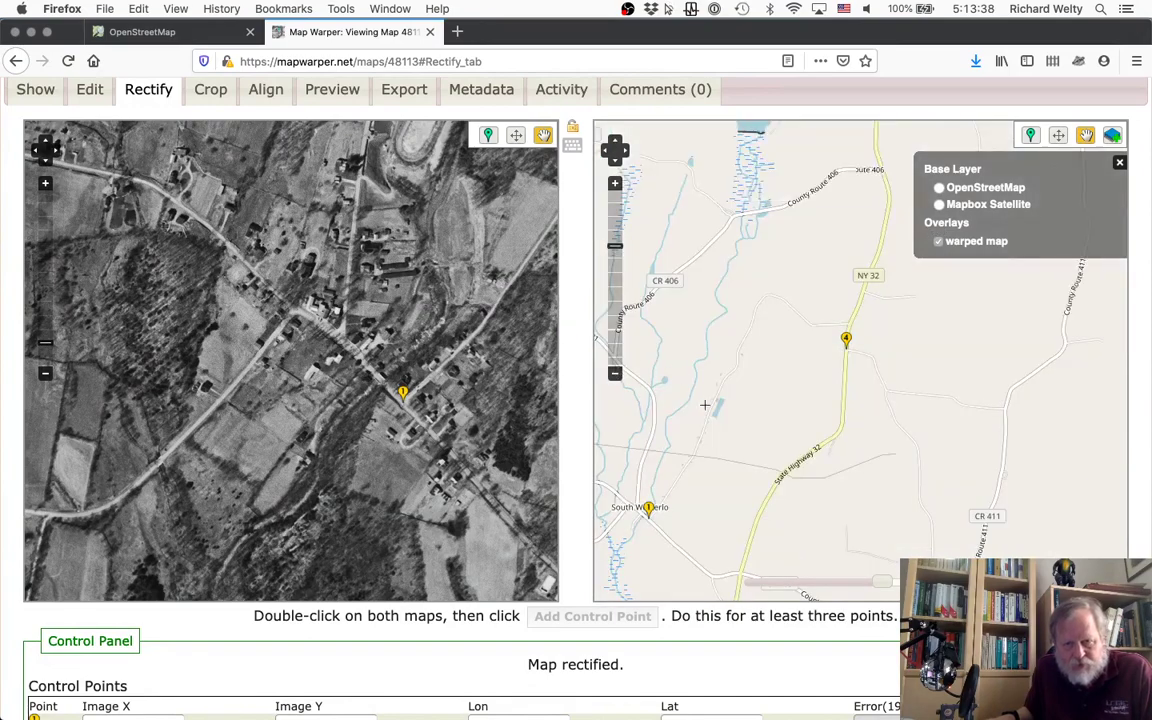
{"action": "mouse_move", "coordinate": [733, 470]}
{"action": "left_mouse_down"}
{"action": "mouse_move", "coordinate": [887, 332]}
{"action": "mouse_move", "coordinate": [942, 306]}
{"action": "mouse_move", "coordinate": [933, 316]}
{"action": "left_mouse_up"}
{"action": "left_click", "coordinate": [615, 184]}
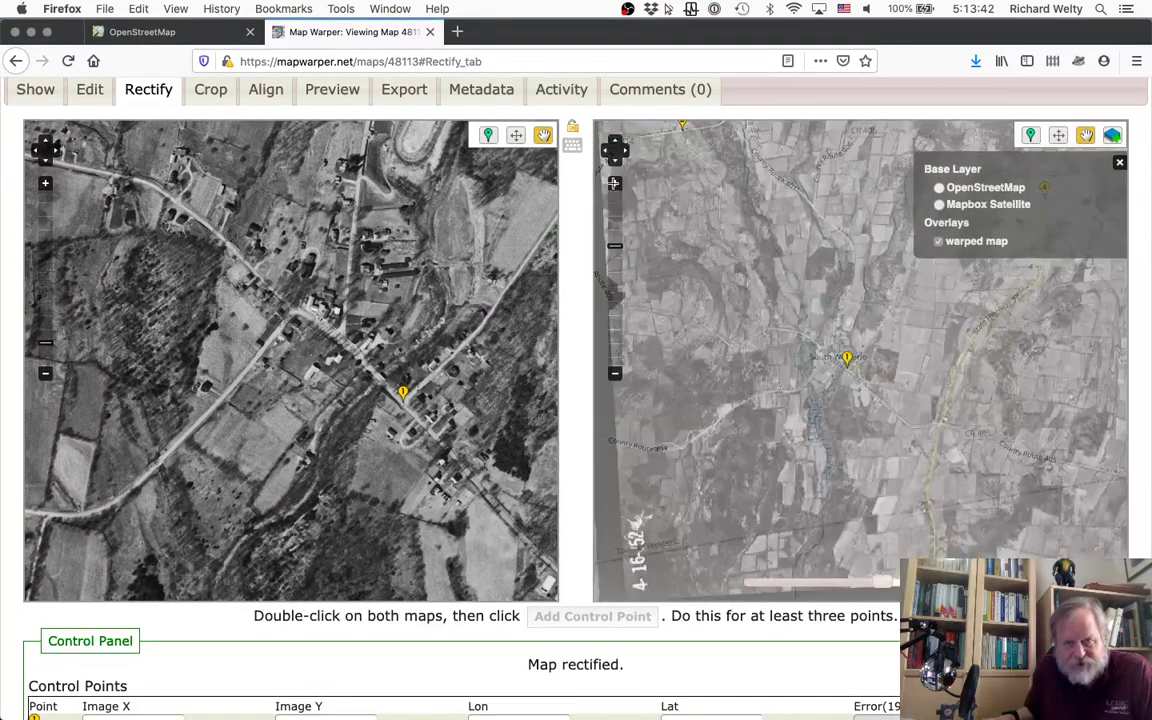
{"action": "left_click_drag", "start_coordinate": [728, 267], "coordinate": [779, 291]}
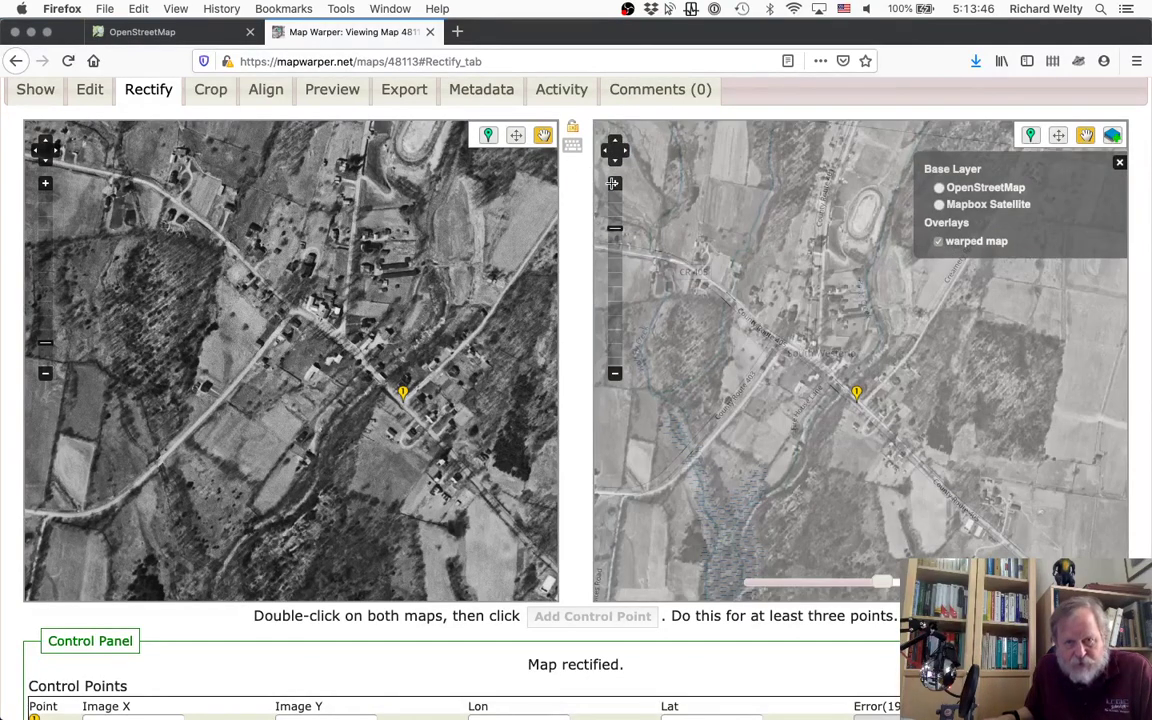
{"action": "left_click", "coordinate": [615, 182]}
{"action": "left_click_drag", "start_coordinate": [812, 381], "coordinate": [902, 385]}
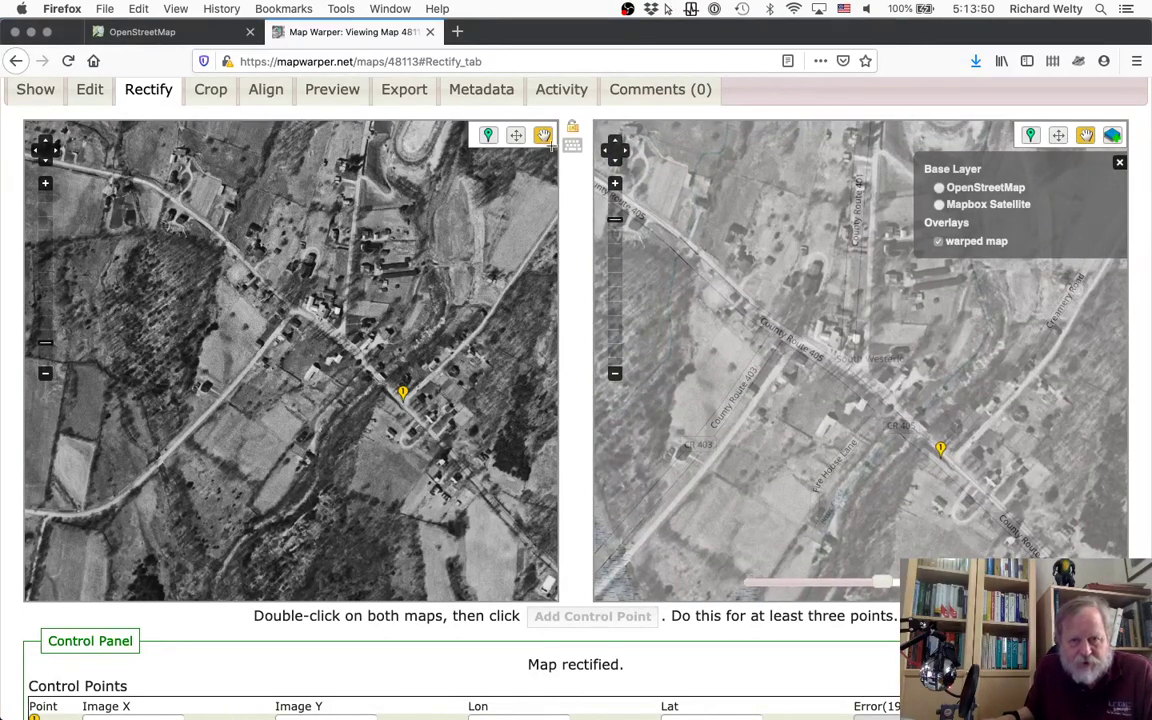
Make the warped overlay fully transparent and add a fifth control point at the County Route 405 and 403 junction on both maps
{"action": "left_click", "coordinate": [488, 134]}
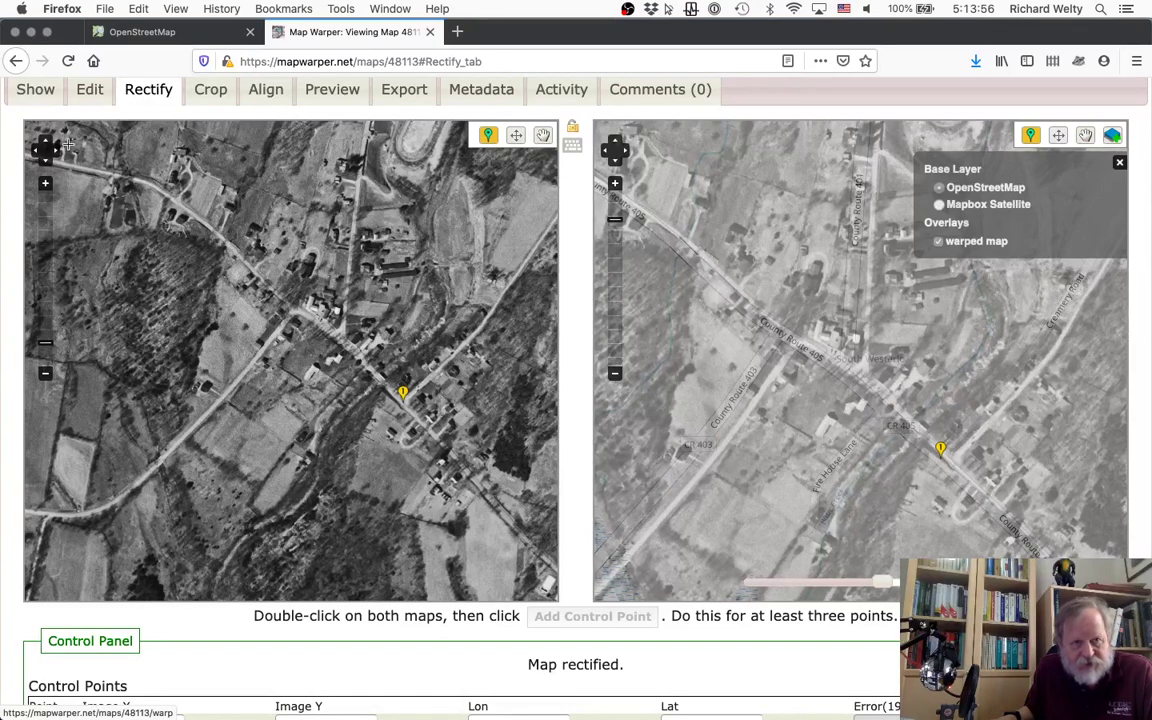
{"action": "left_click", "coordinate": [541, 135]}
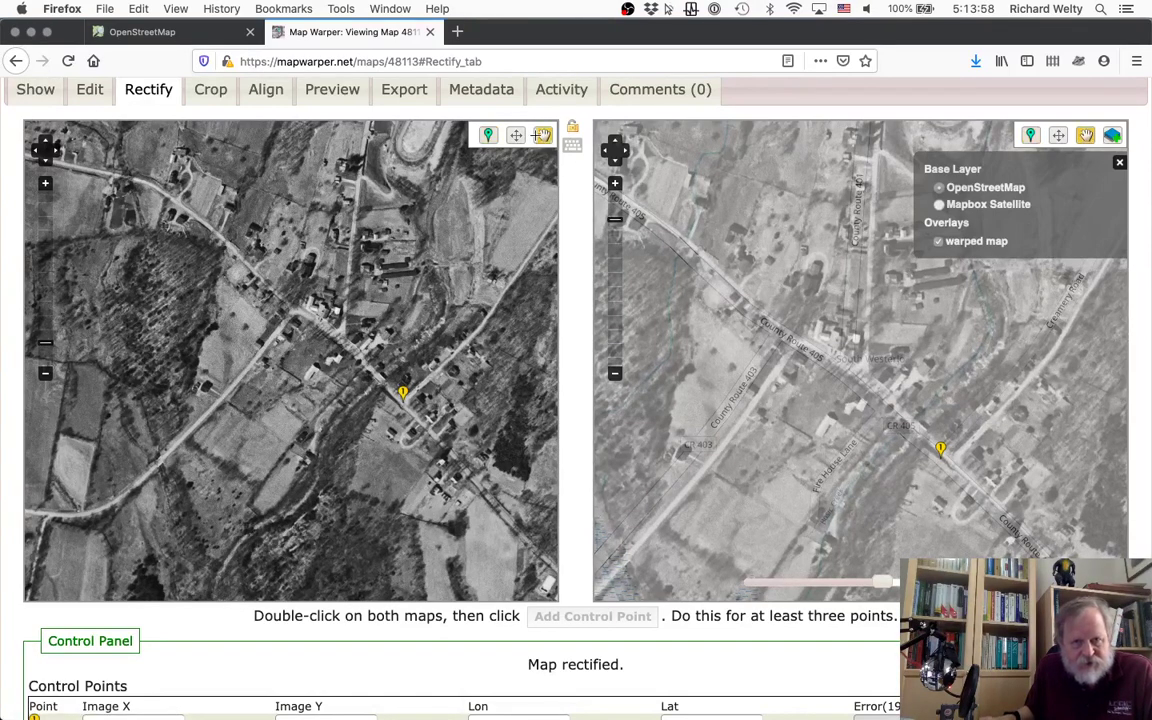
{"action": "left_click", "coordinate": [44, 181]}
{"action": "left_click", "coordinate": [44, 181]}
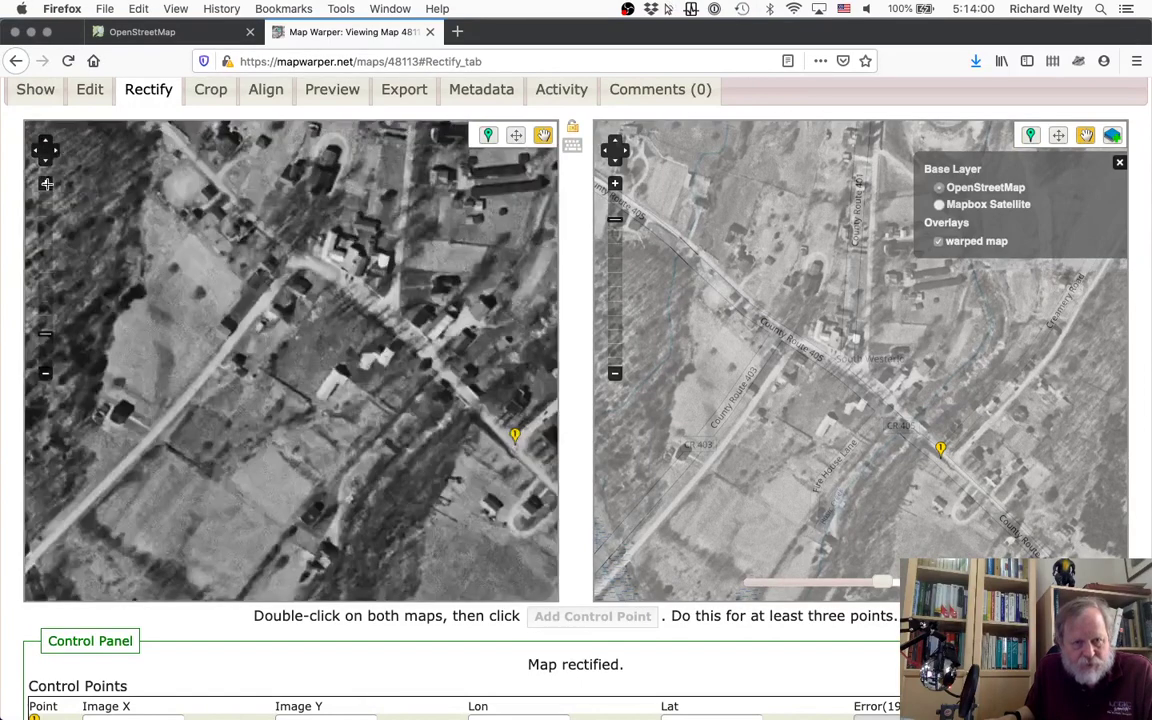
{"action": "left_click_drag", "start_coordinate": [251, 243], "coordinate": [289, 382]}
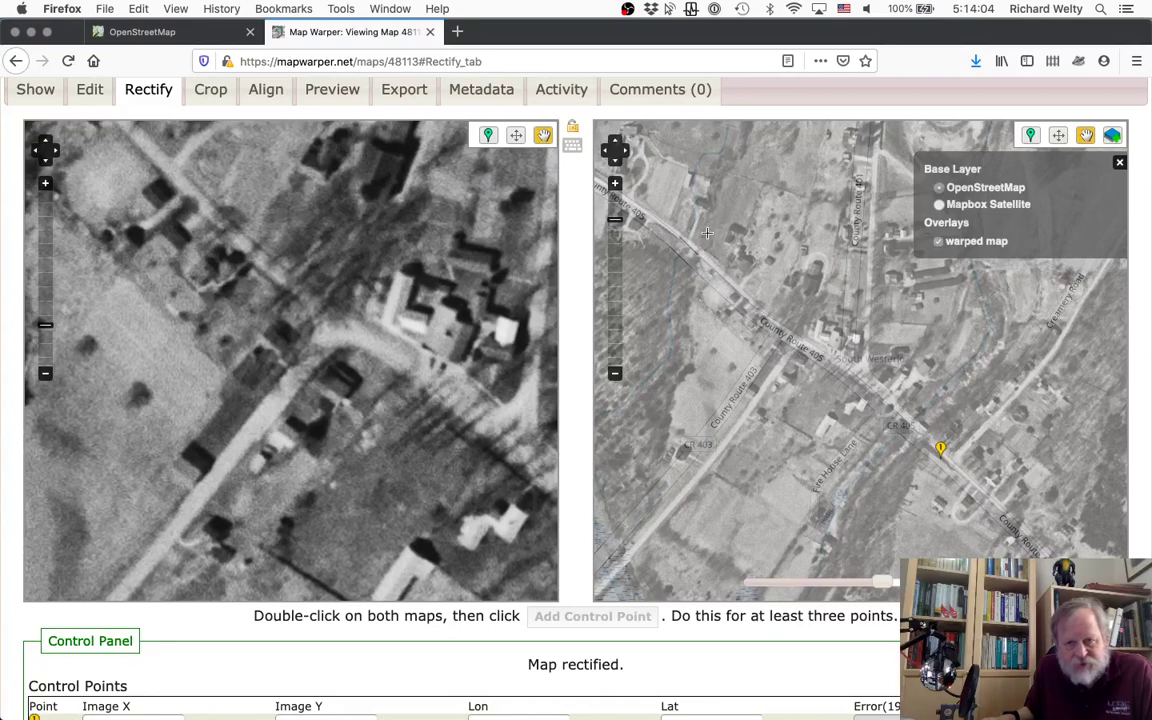
{"action": "left_click", "coordinate": [615, 184]}
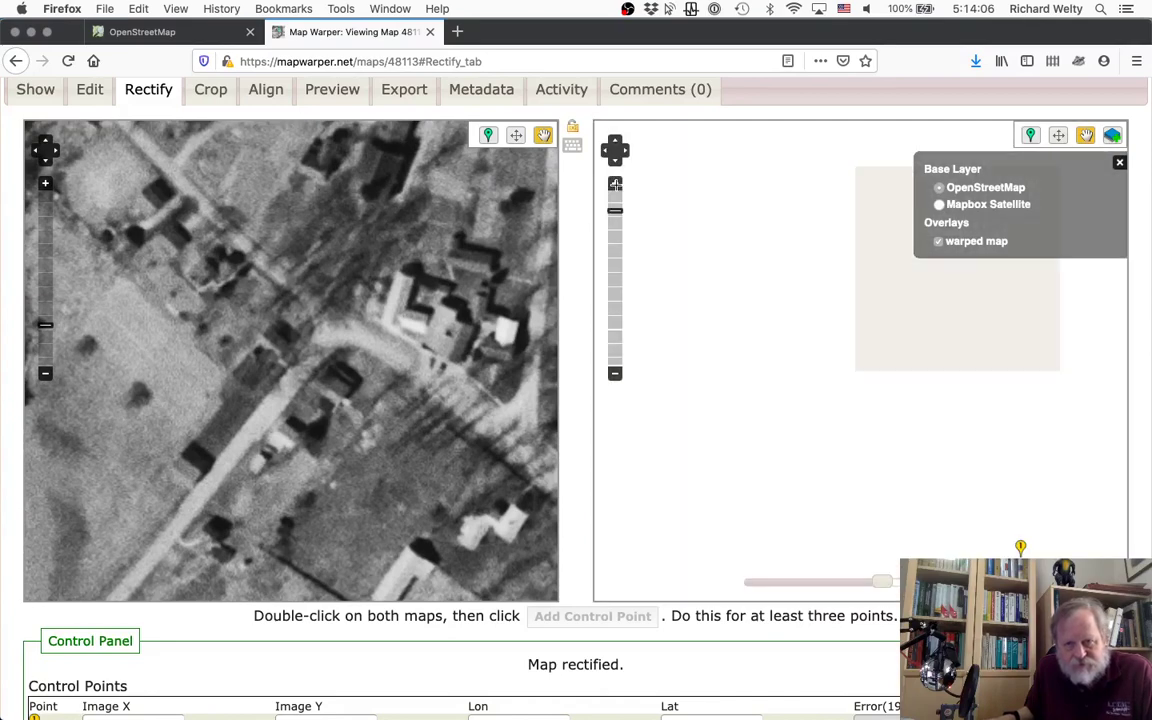
{"action": "left_click", "coordinate": [615, 184]}
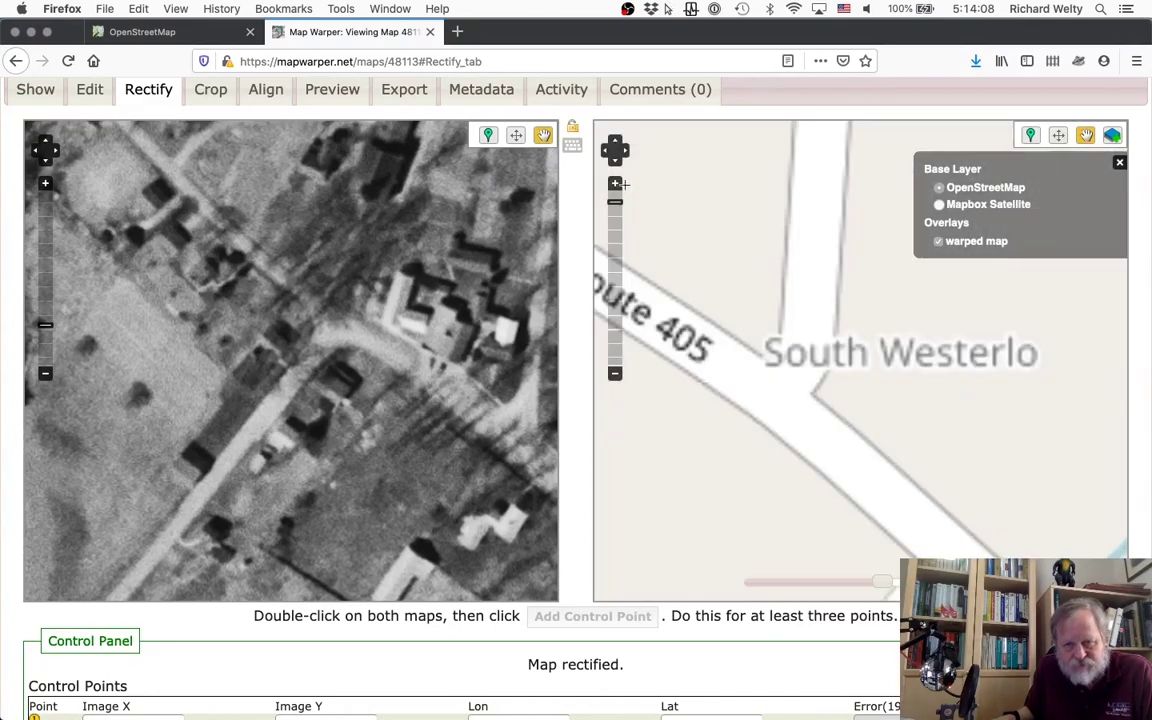
{"action": "left_click_drag", "start_coordinate": [770, 305], "coordinate": [1016, 405]}
{"action": "left_click_drag", "start_coordinate": [881, 581], "coordinate": [744, 582]}
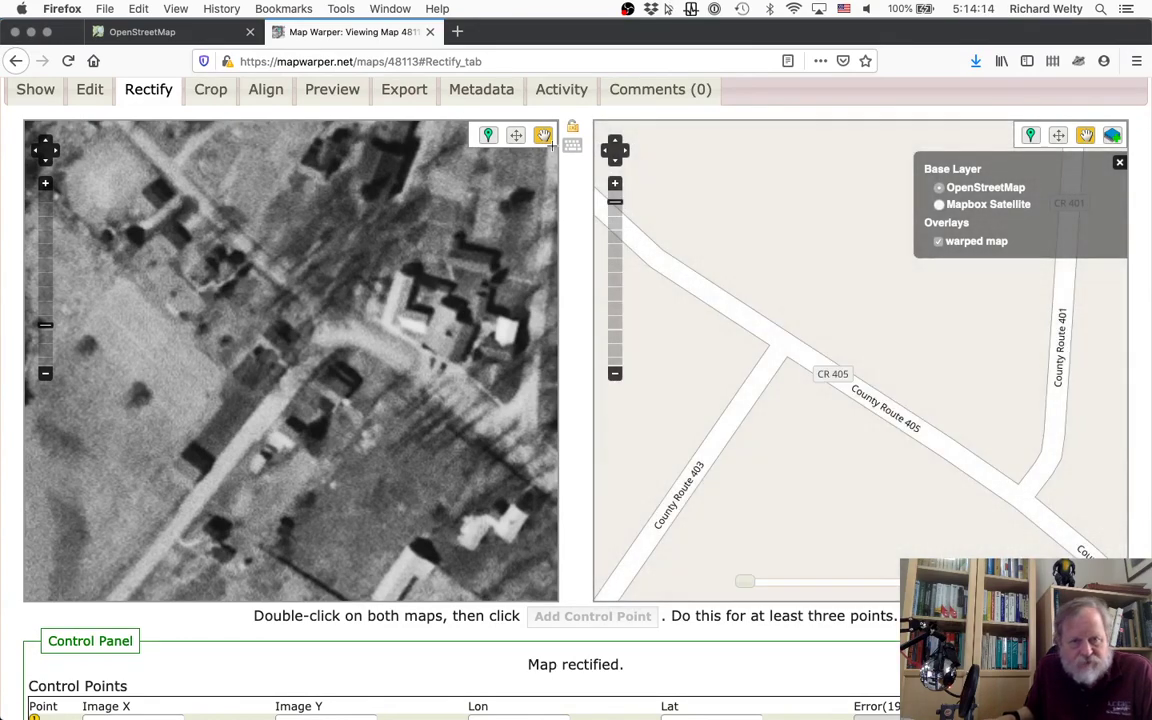
{"action": "left_click", "coordinate": [488, 134]}
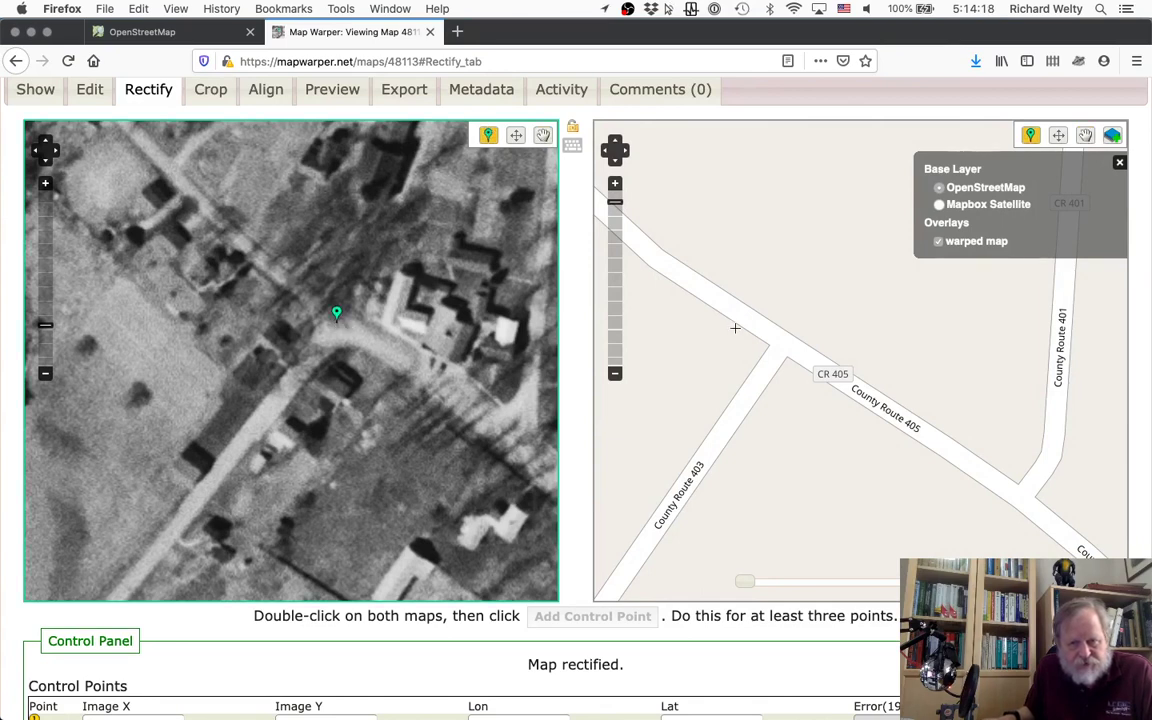
{"action": "double_click", "coordinate": [789, 345]}
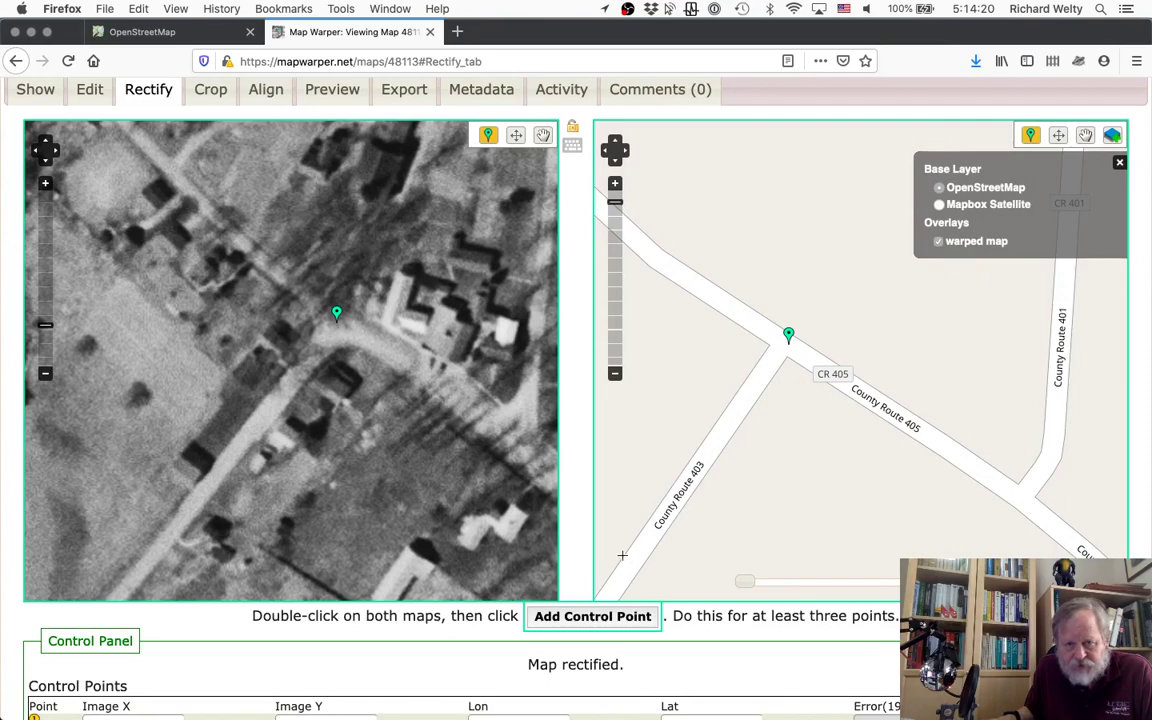
{"action": "left_click", "coordinate": [598, 615]}
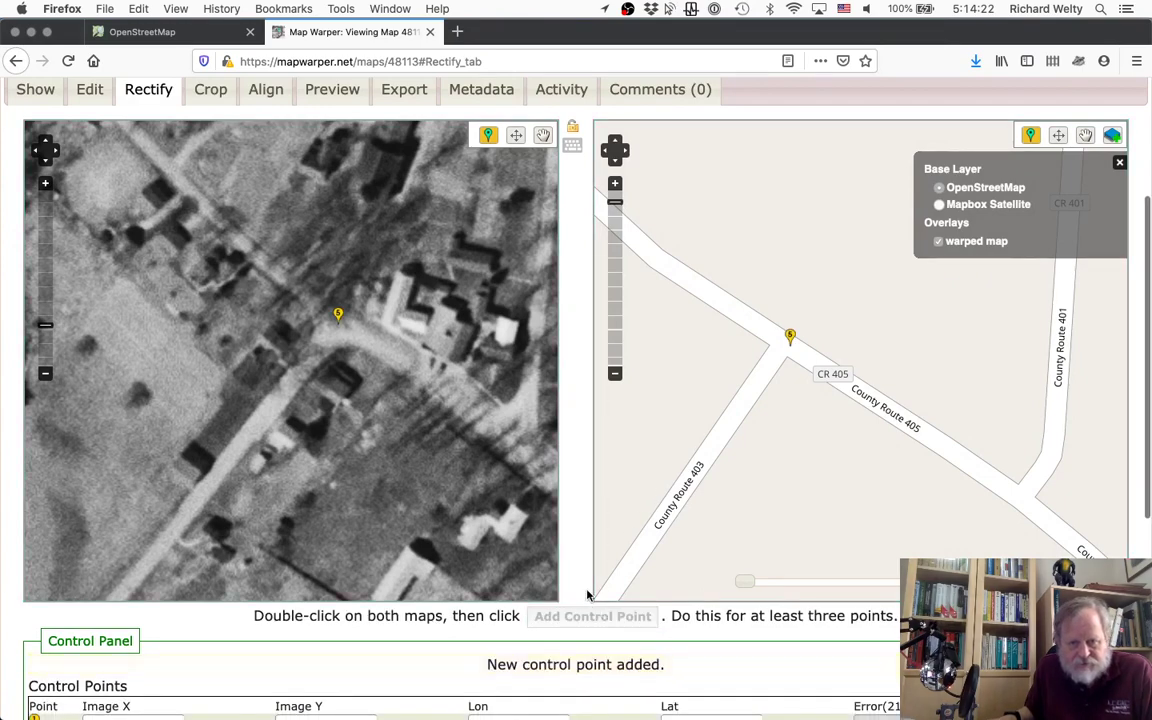
Check the control point list and its errors, and warp the photo again with all five control points
{"action": "scroll", "coordinate": [580, 540], "scroll_direction": "down", "scroll_amount": 4}
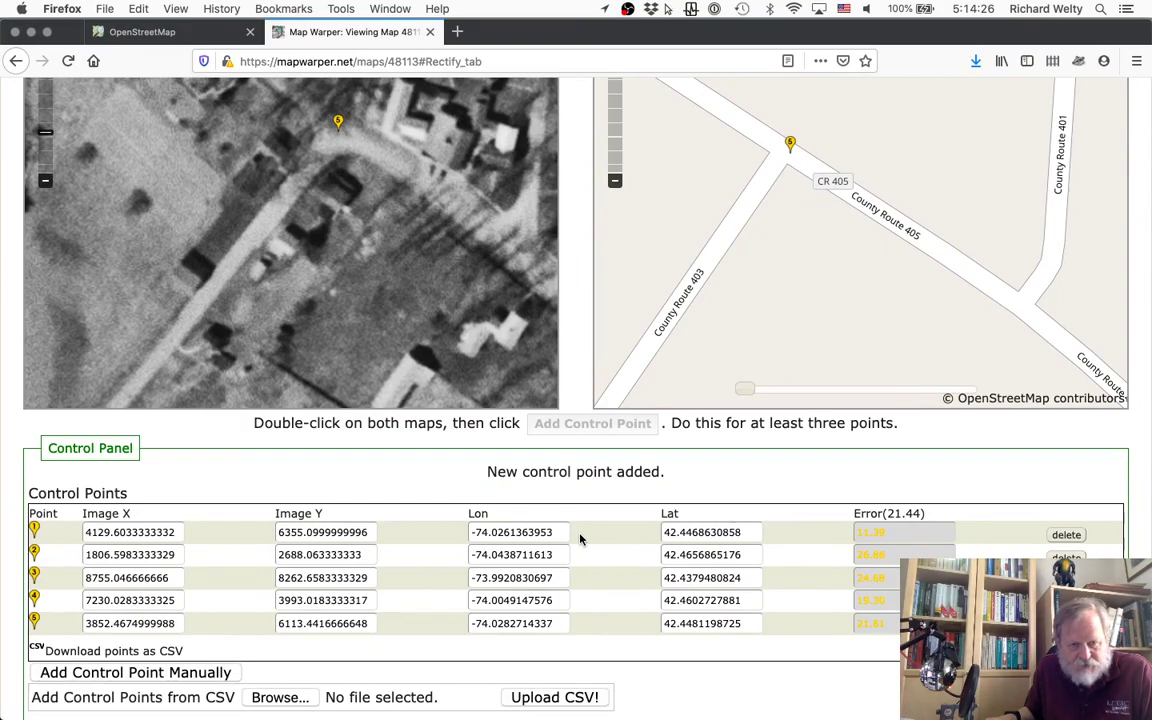
{"action": "scroll", "coordinate": [580, 540], "scroll_direction": "up", "scroll_amount": 3}
{"action": "scroll", "coordinate": [581, 538], "scroll_direction": "down", "scroll_amount": 5}
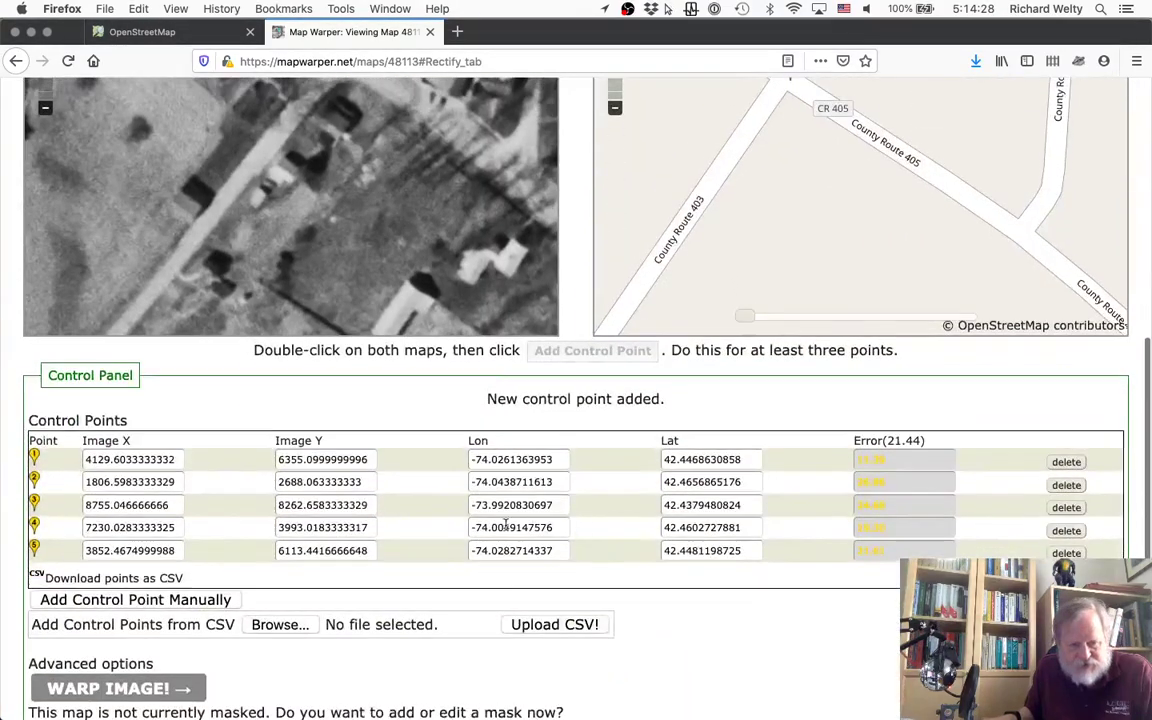
{"action": "left_click", "coordinate": [152, 689]}
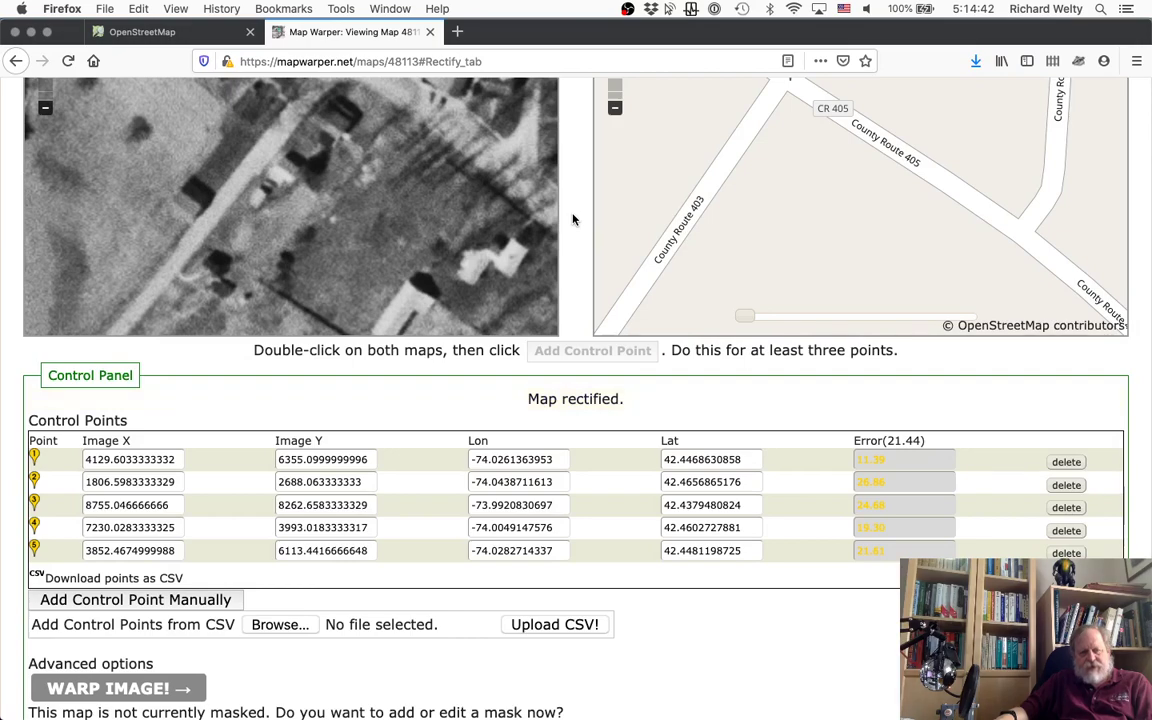
Preview the rectified map around South Westerlo with the overlay's transparency value set to 41
{"action": "scroll", "coordinate": [573, 219], "scroll_direction": "up", "scroll_amount": 2}
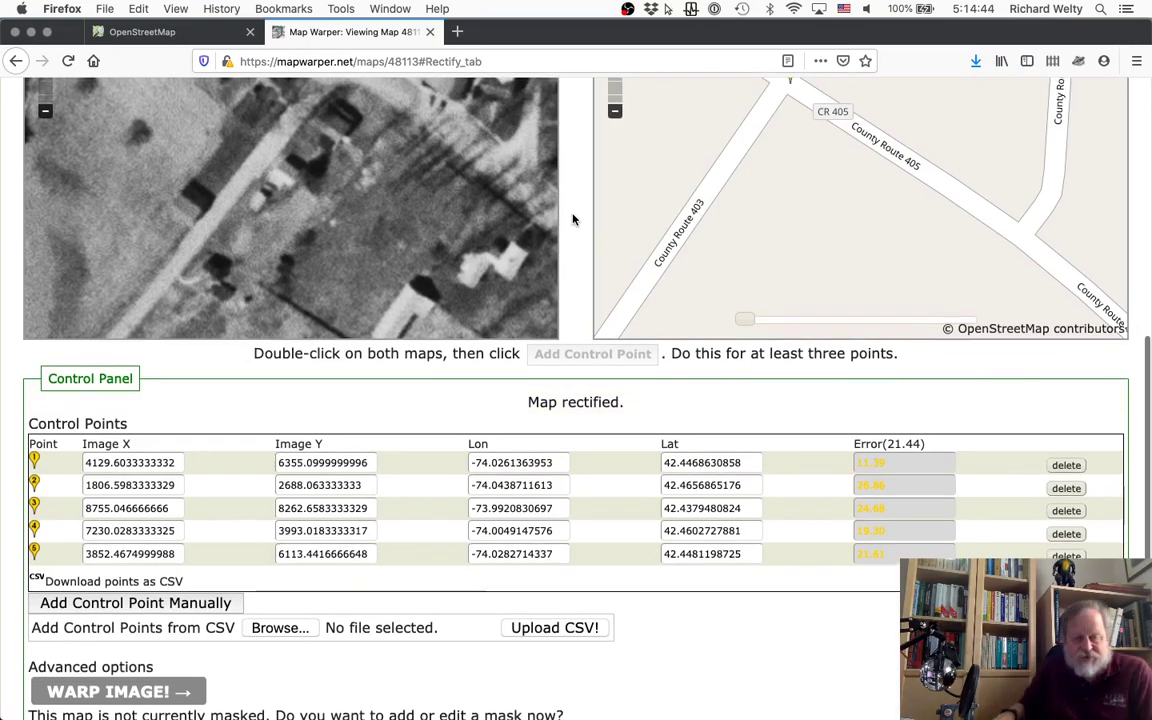
{"action": "key", "text": "super+r"}
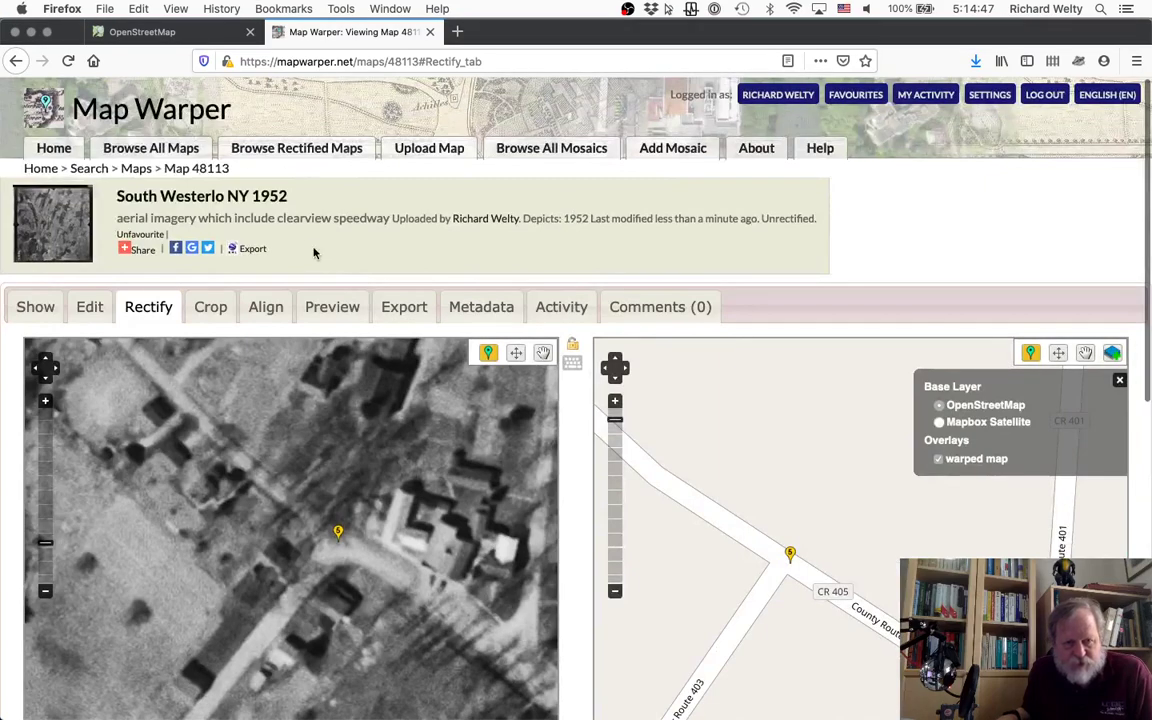
{"action": "left_click", "coordinate": [332, 305]}
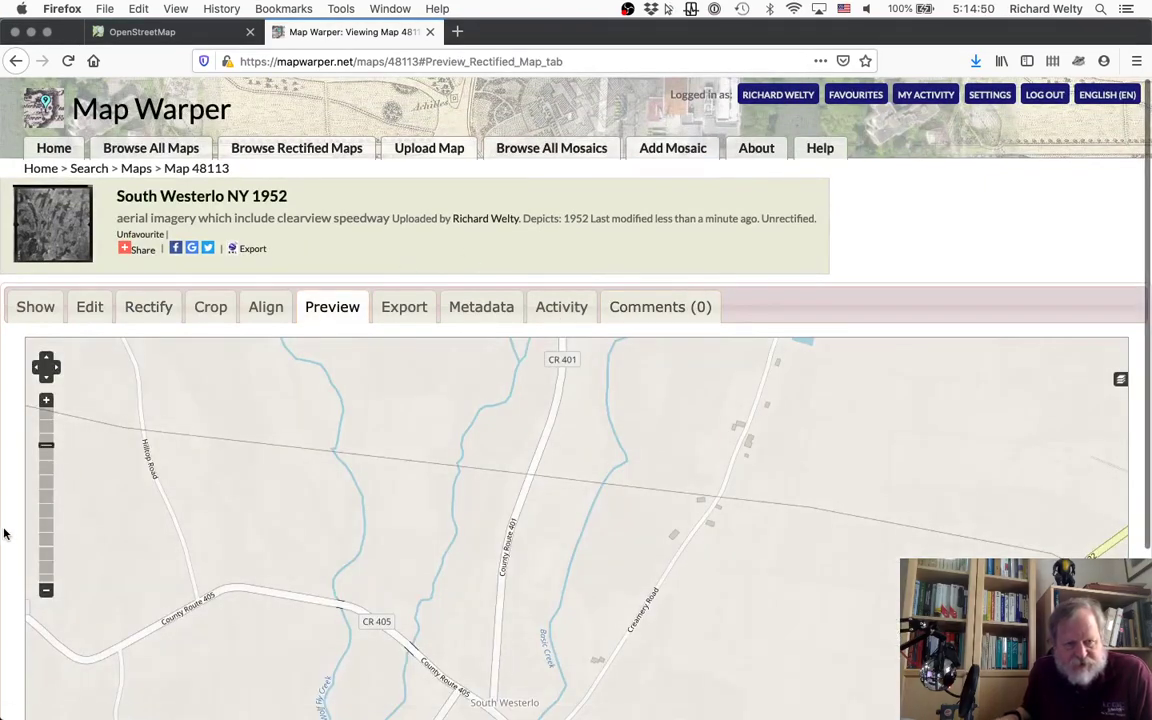
{"action": "scroll", "coordinate": [4, 534], "scroll_direction": "down", "scroll_amount": 4}
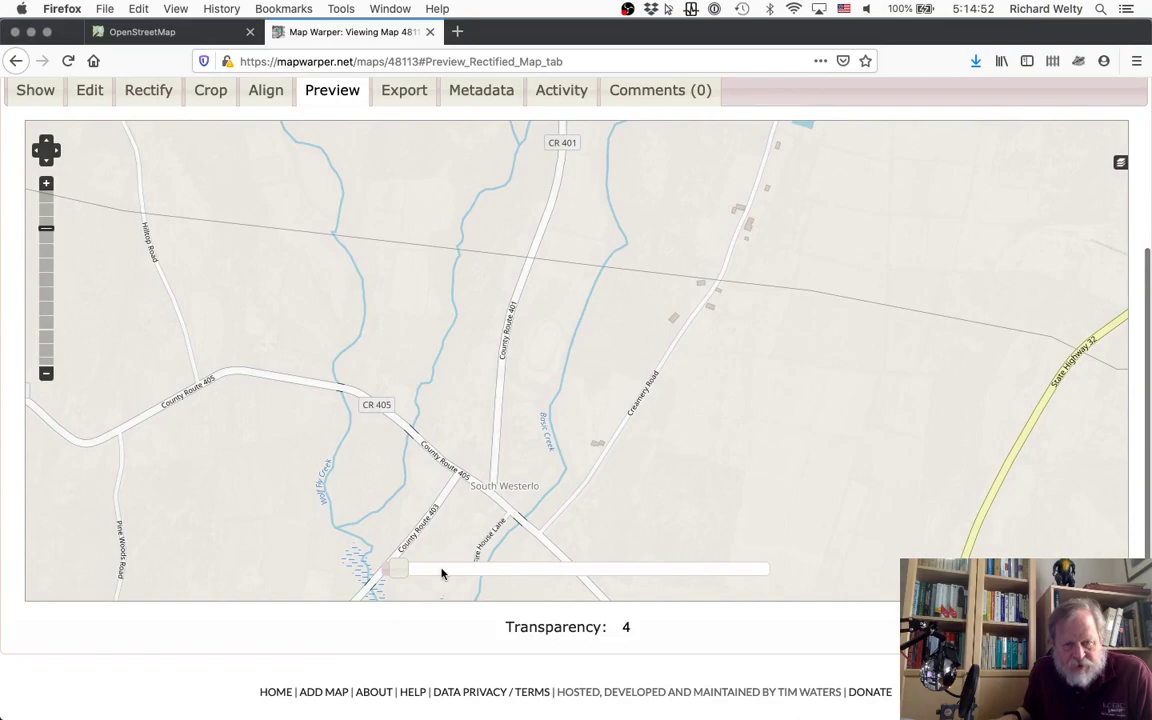
{"action": "mouse_move", "coordinate": [403, 570]}
{"action": "left_mouse_down"}
{"action": "mouse_move", "coordinate": [748, 566]}
{"action": "mouse_move", "coordinate": [410, 570]}
{"action": "left_mouse_up"}
{"action": "left_click_drag", "start_coordinate": [345, 614], "coordinate": [538, 604]}
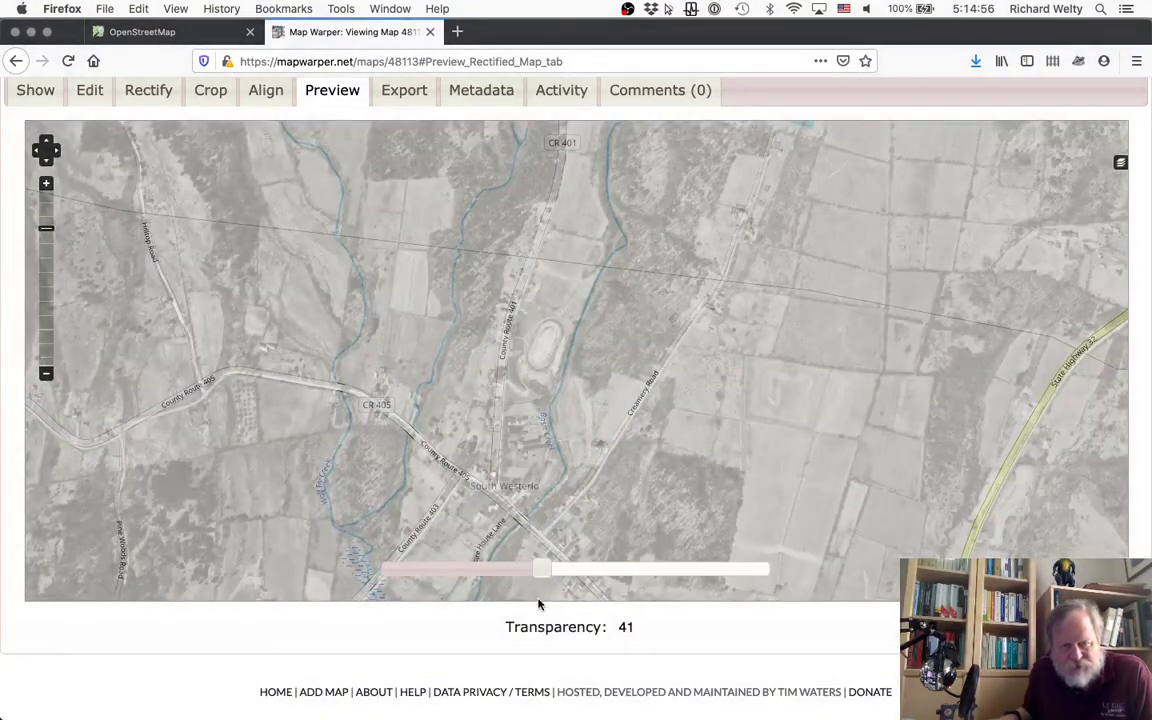
Examine the rectified preview more closely around South Westerlo and the speedway oval, comparing the photo's roads with the base map
{"action": "left_click_drag", "start_coordinate": [522, 510], "coordinate": [547, 433]}
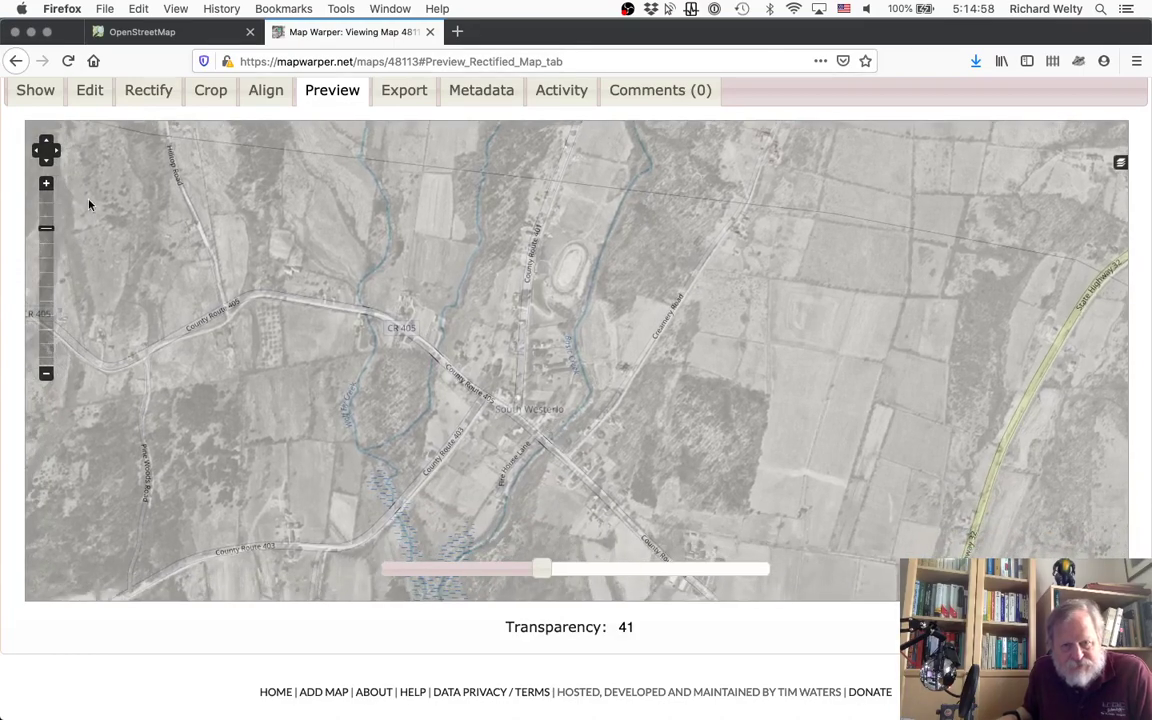
{"action": "left_click", "coordinate": [46, 182]}
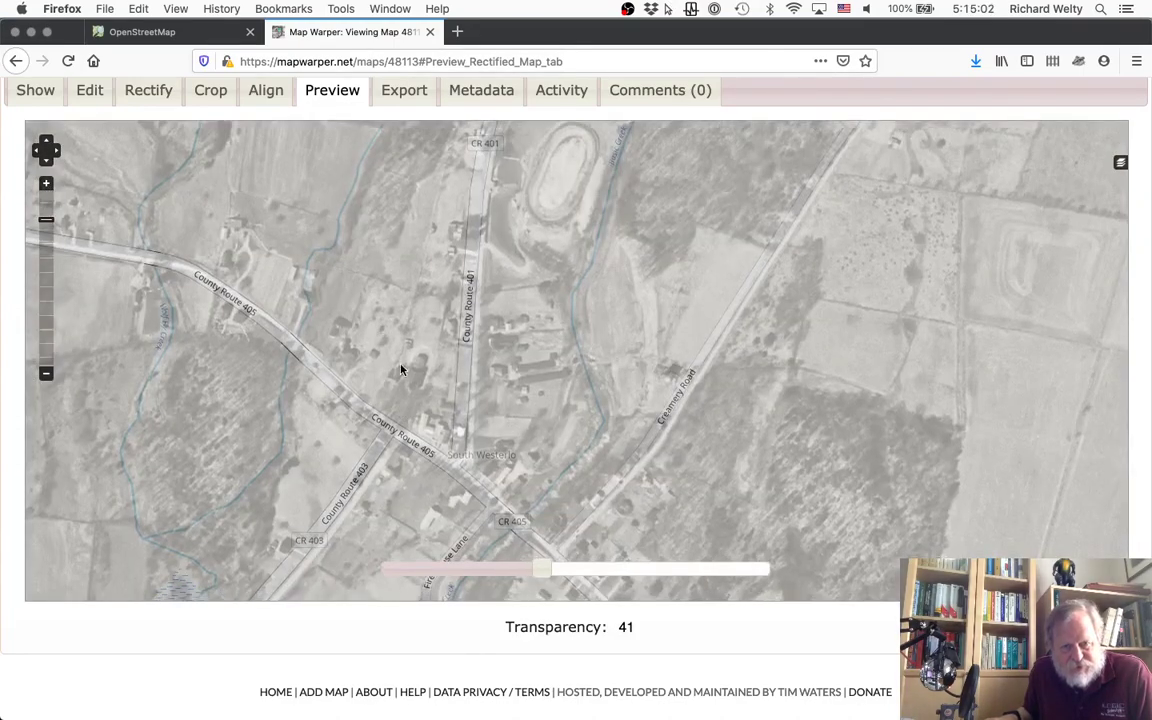
{"action": "left_click_drag", "start_coordinate": [401, 379], "coordinate": [406, 288]}
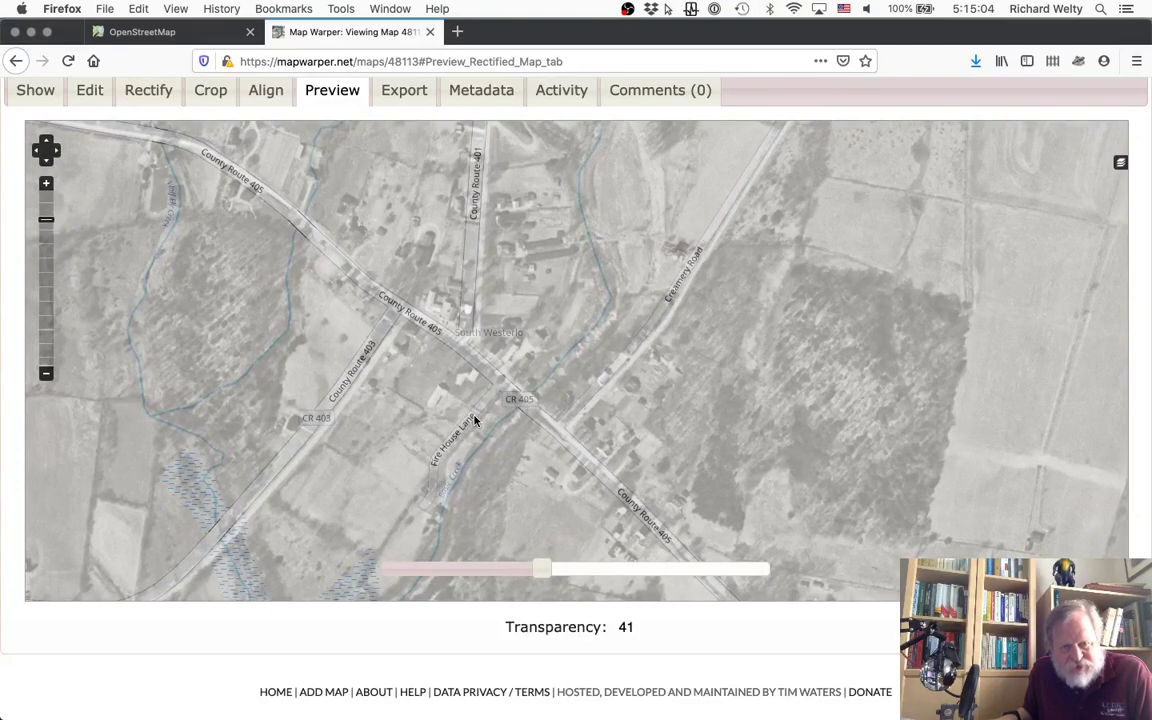
{"action": "left_click_drag", "start_coordinate": [590, 229], "coordinate": [573, 418]}
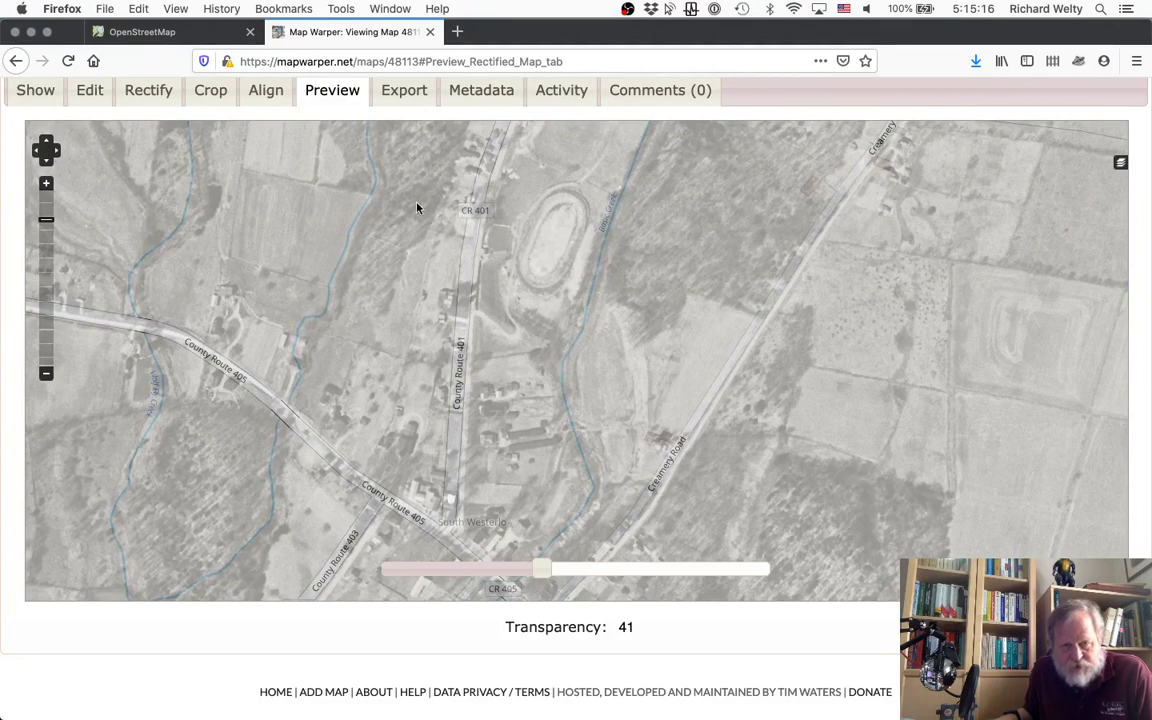
Copy the rectified map's Google/OSM scheme tile URL from its export options
{"action": "left_click", "coordinate": [405, 90]}
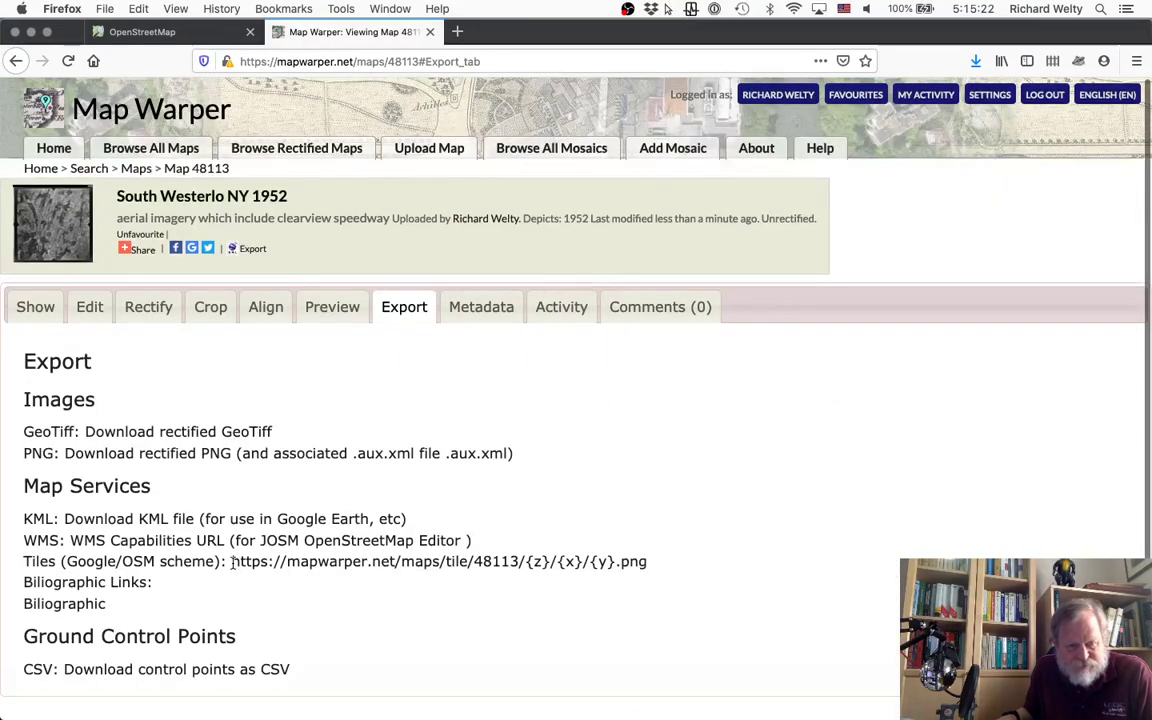
{"action": "left_click_drag", "start_coordinate": [231, 562], "coordinate": [649, 567]}
{"action": "key", "text": "super+c"}
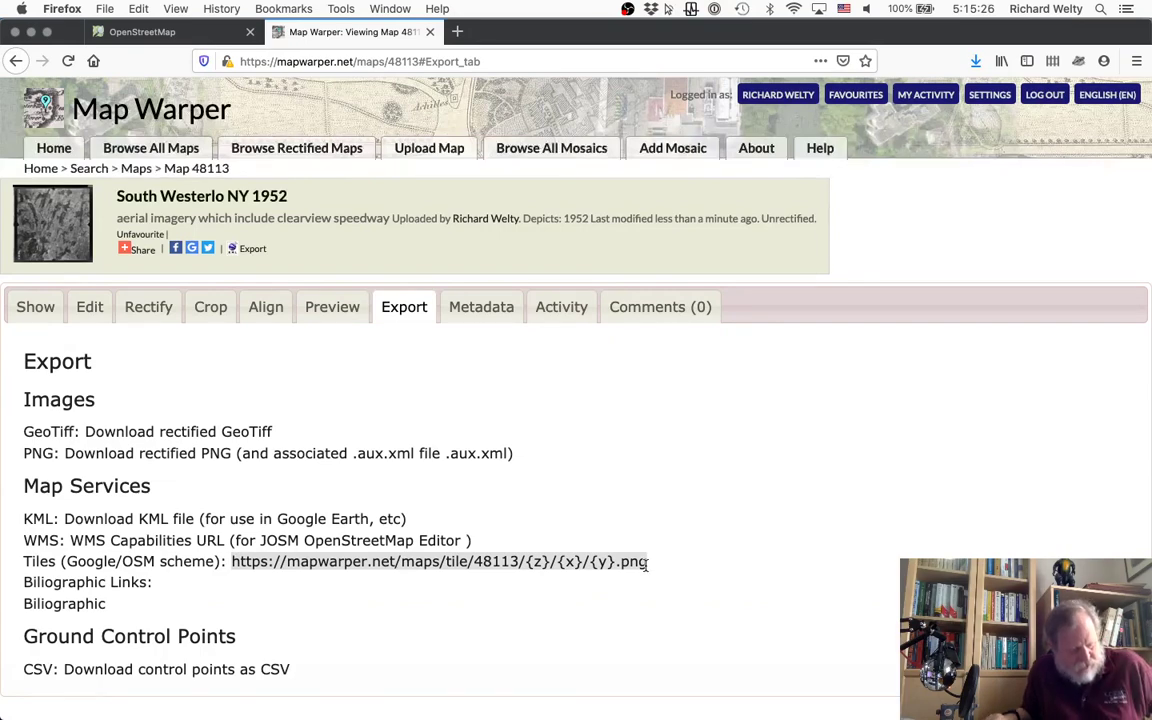
Switch to Terminal, launch JOSM with the command josm-ohm, and minimize the Terminal window
{"action": "mouse_move", "coordinate": [620, 716]}
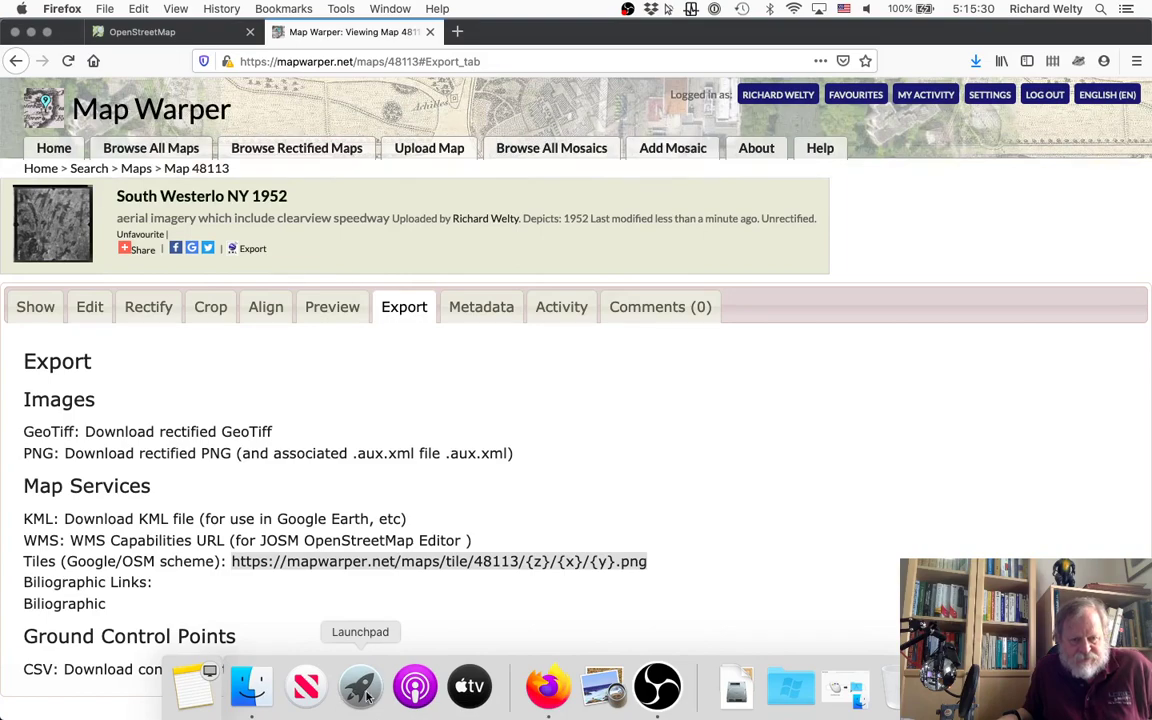
{"action": "left_click", "coordinate": [361, 688]}
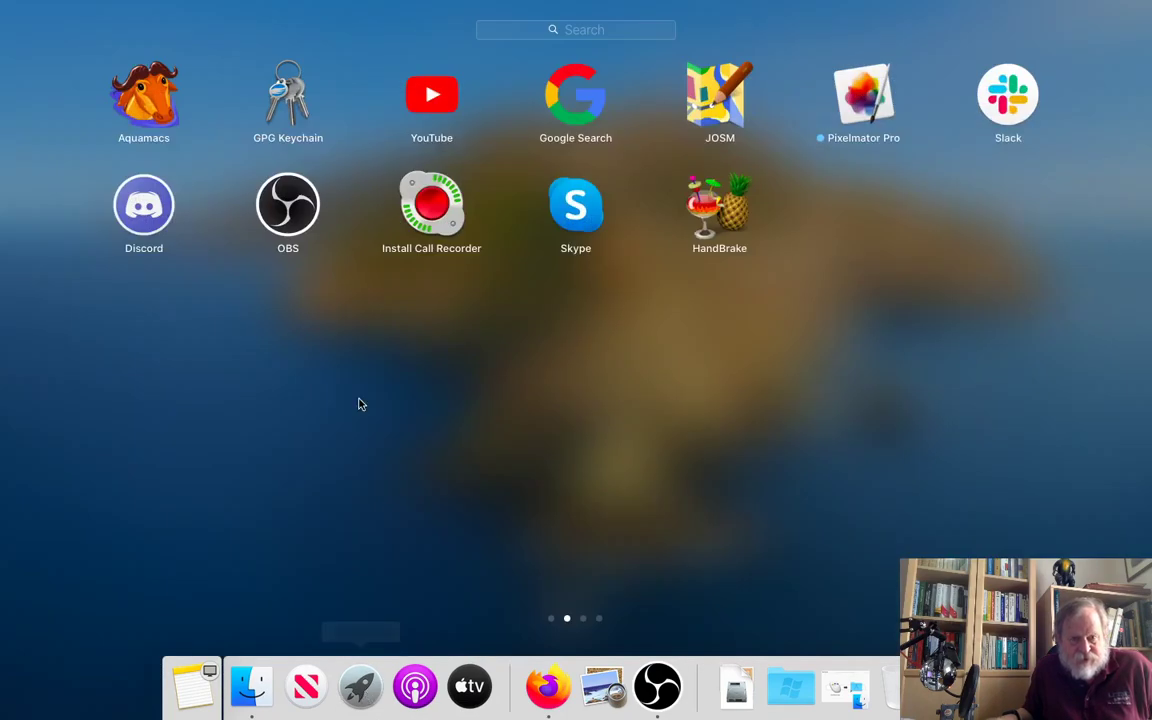
{"action": "scroll", "coordinate": [360, 402], "scroll_direction": "left", "scroll_amount": 3}
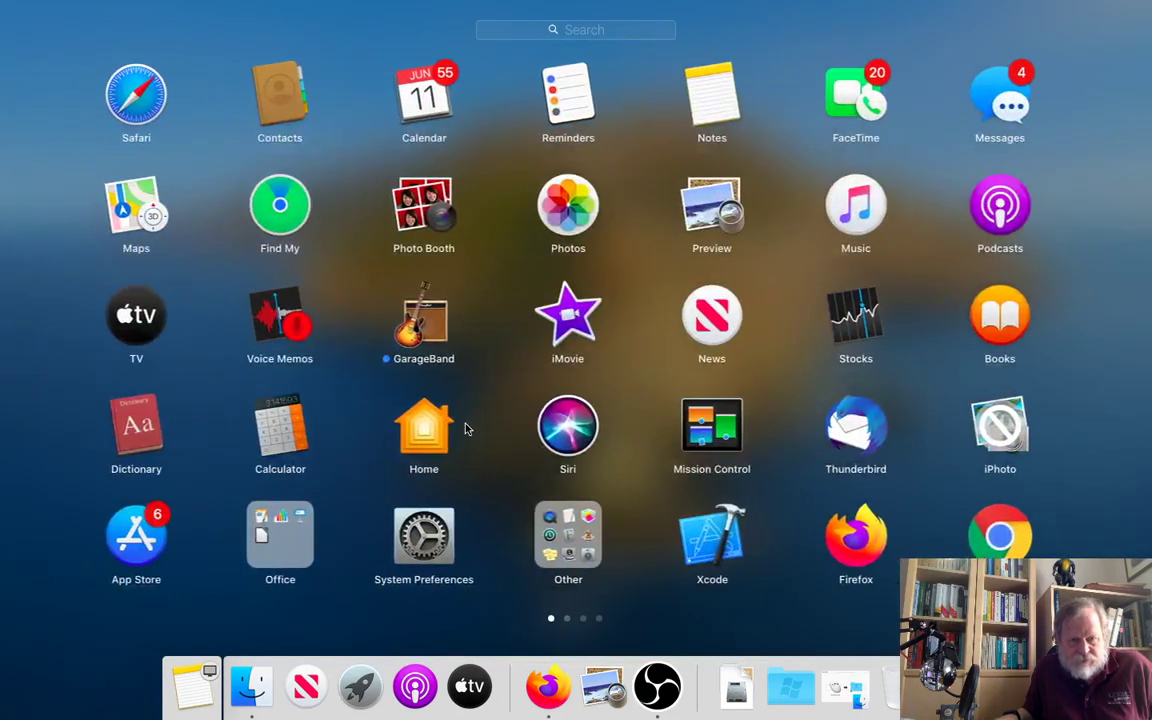
{"action": "left_click", "coordinate": [575, 553]}
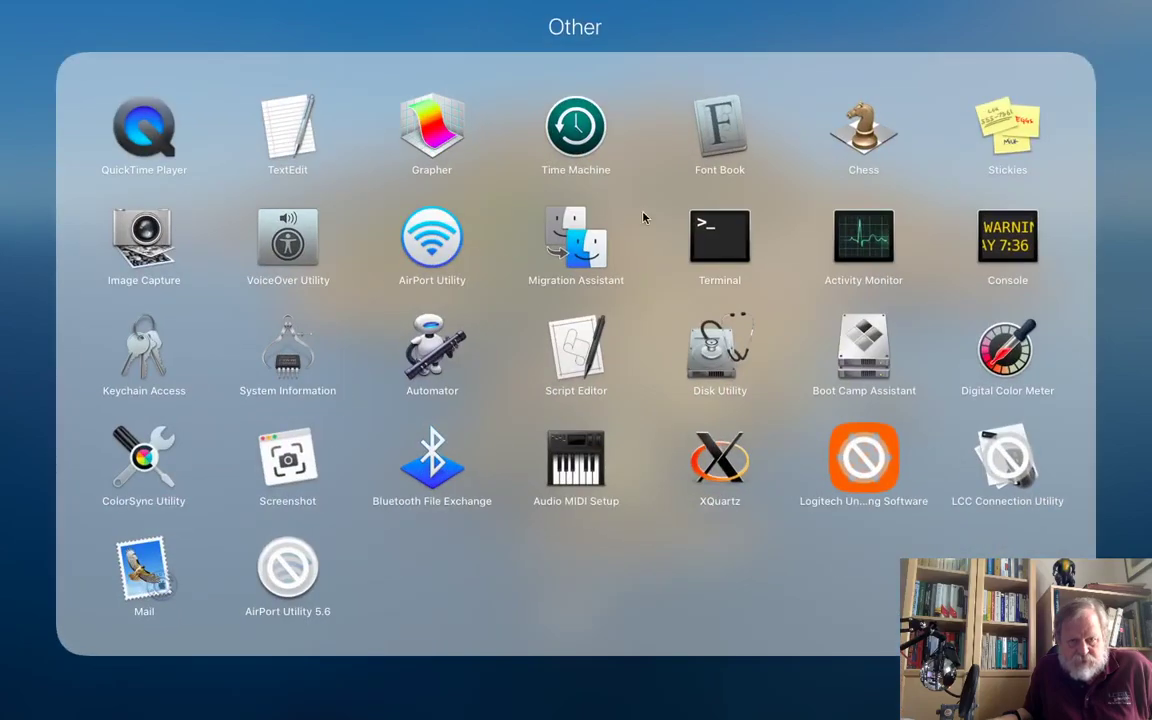
{"action": "left_click", "coordinate": [715, 246]}
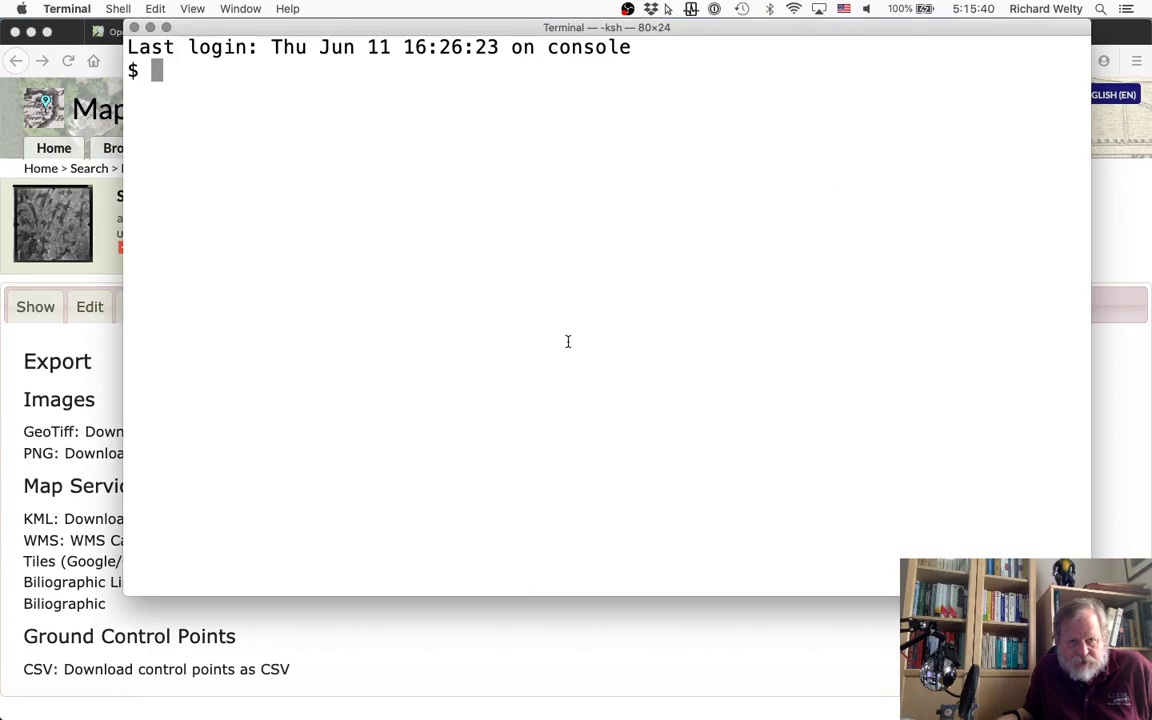
{"action": "type", "text": "josm-ohm"}
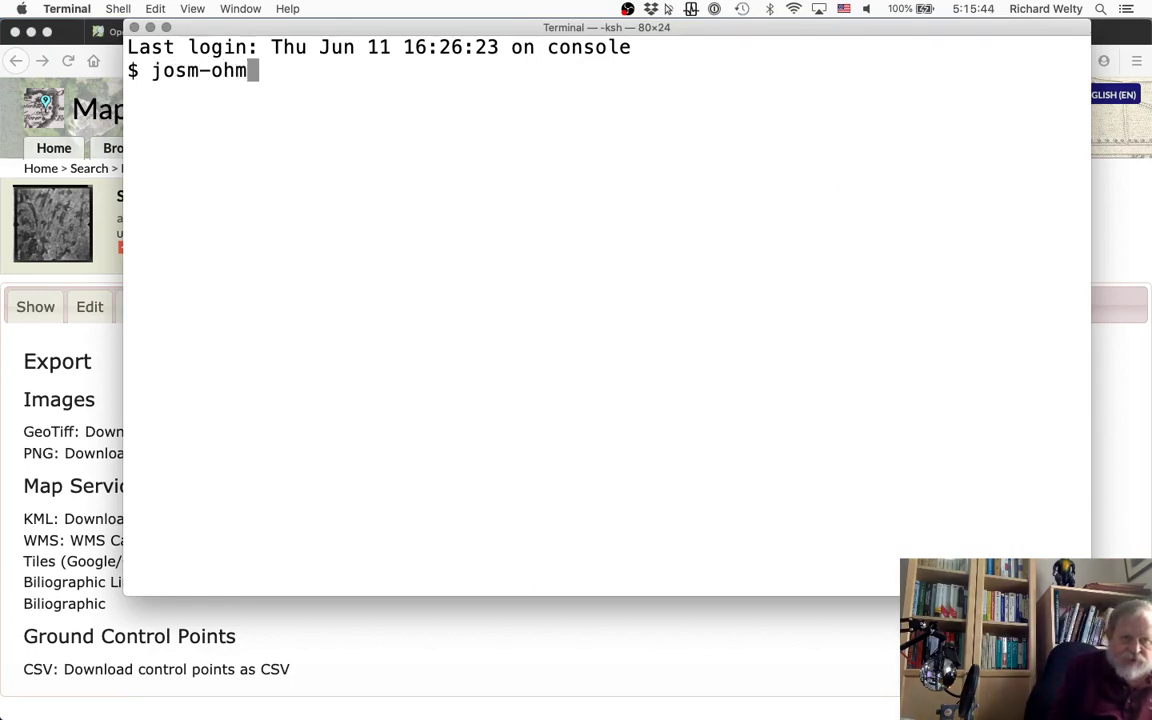
{"action": "key", "text": "Return"}
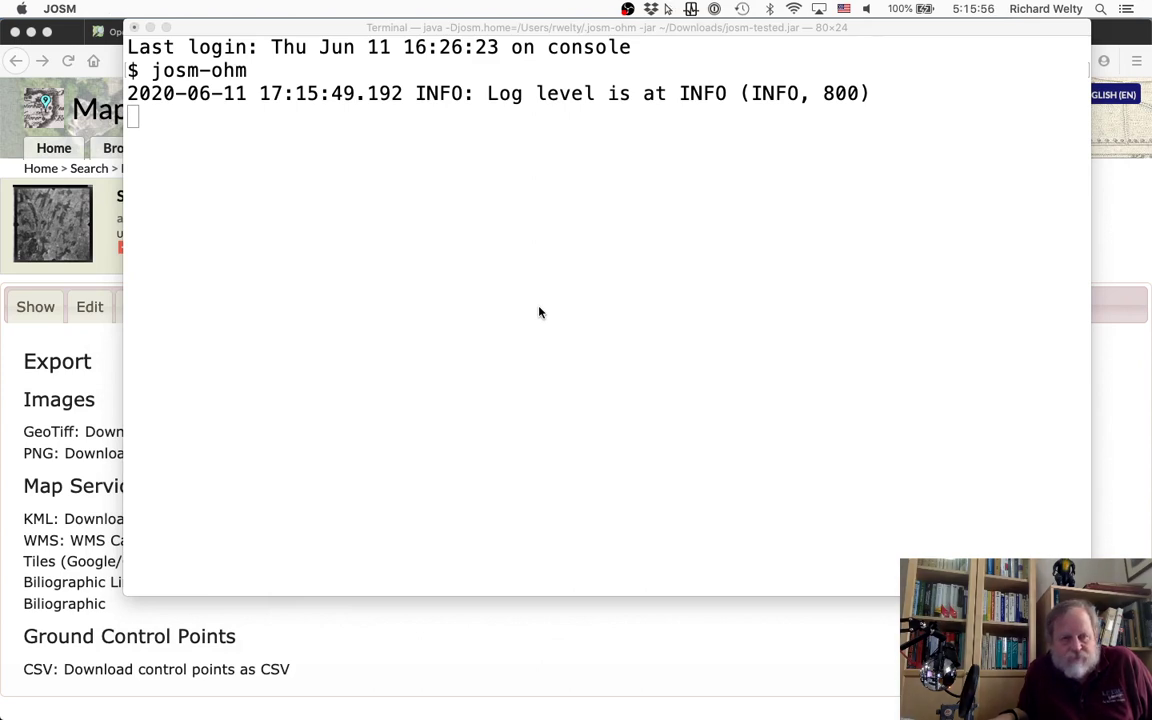
{"action": "left_click", "coordinate": [150, 27]}
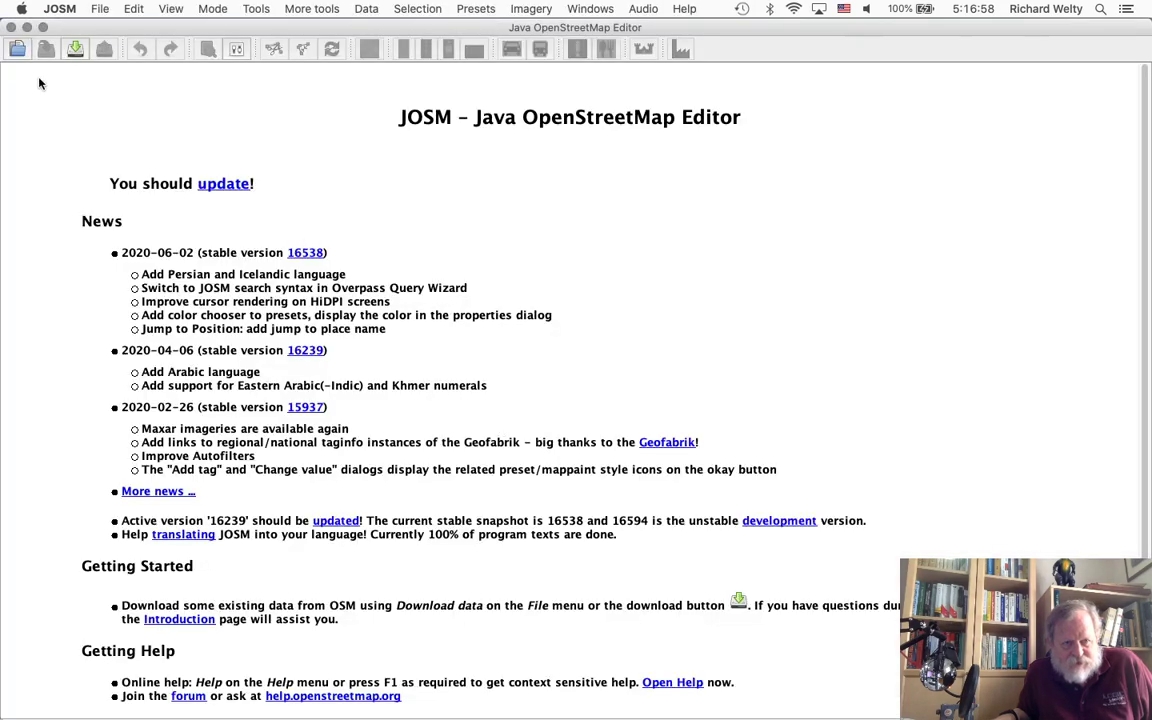
{"action": "left_click", "coordinate": [60, 9]}
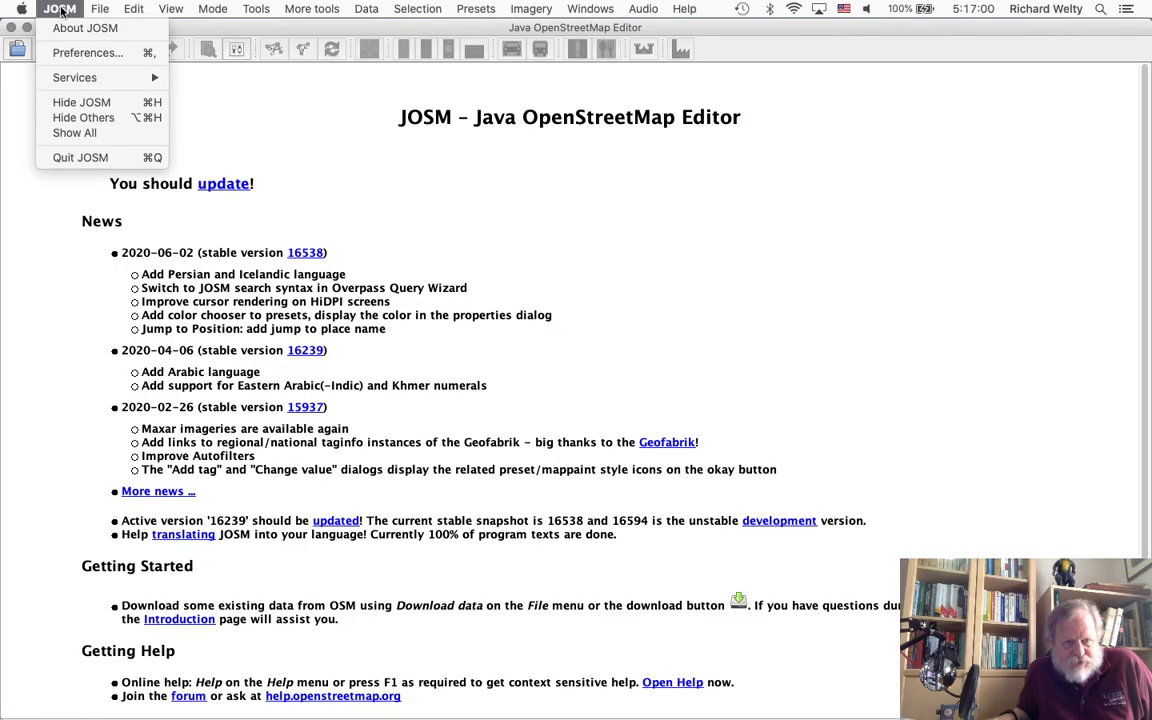
{"action": "left_click", "coordinate": [84, 53]}
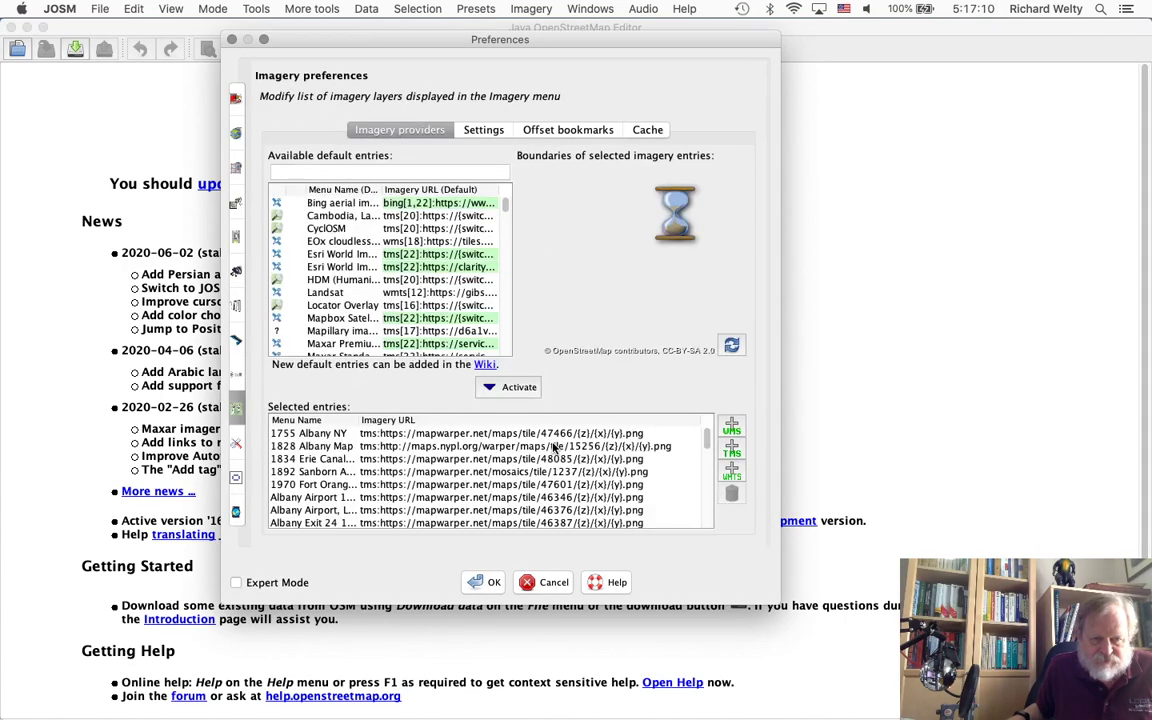
{"action": "left_click", "coordinate": [733, 451]}
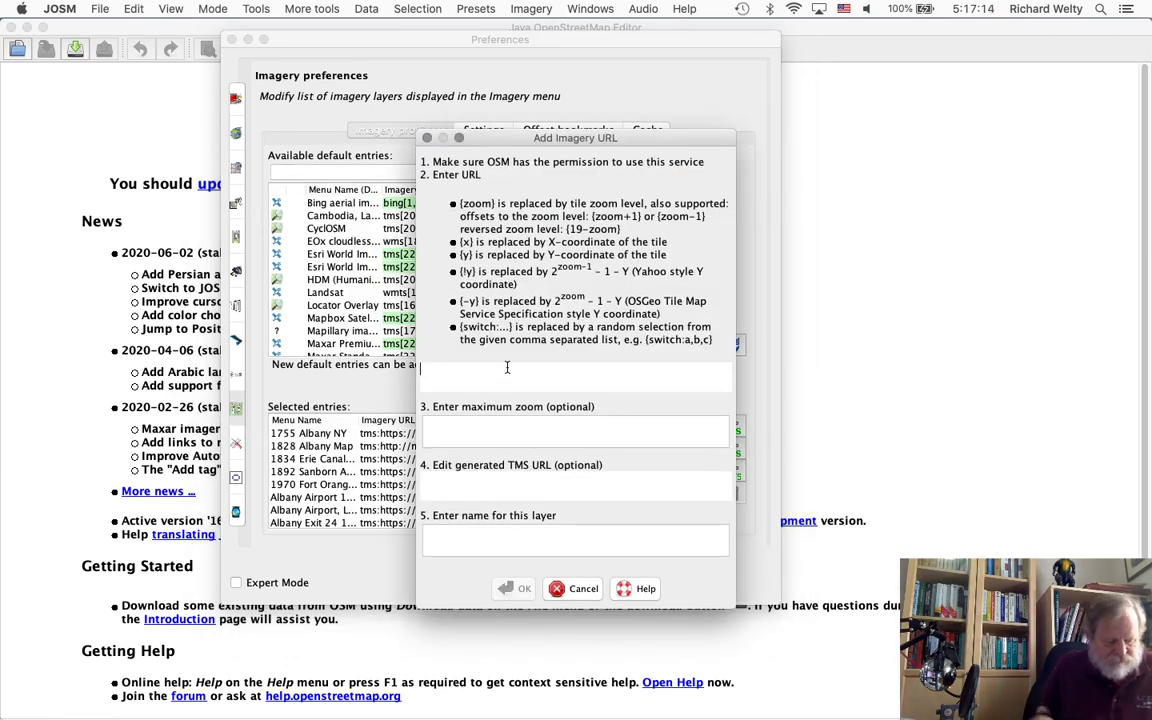
{"action": "key", "text": "super+v"}
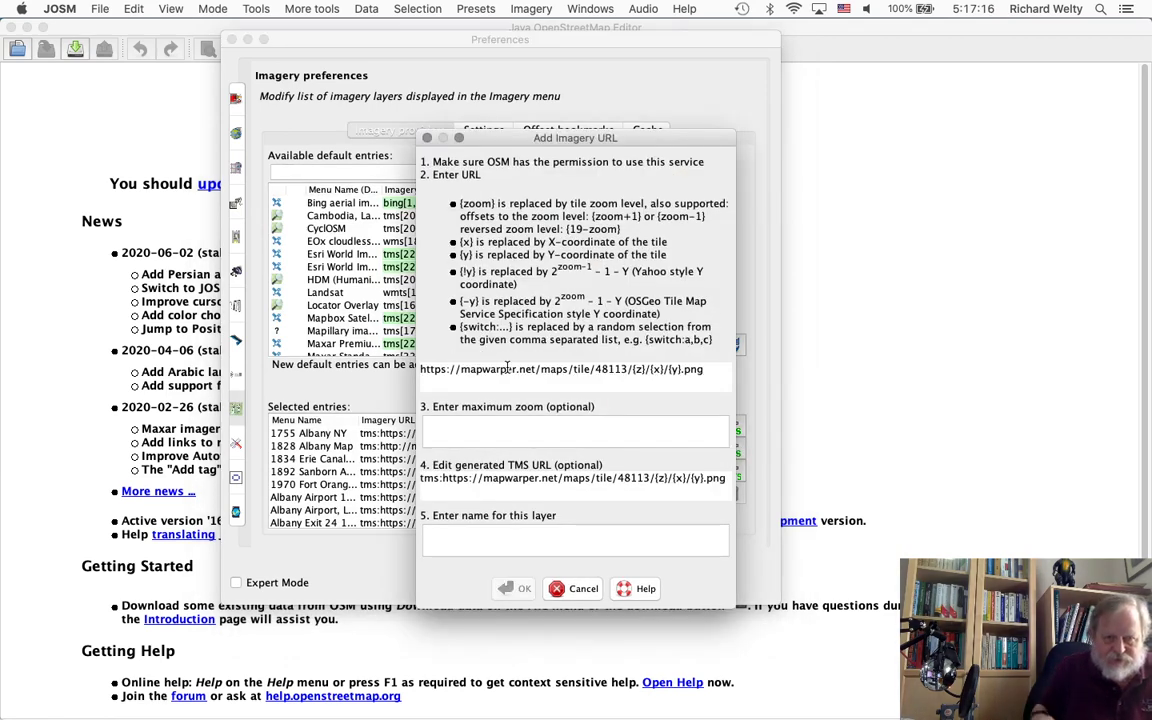
{"action": "left_click", "coordinate": [548, 537]}
{"action": "type", "text": "1"}
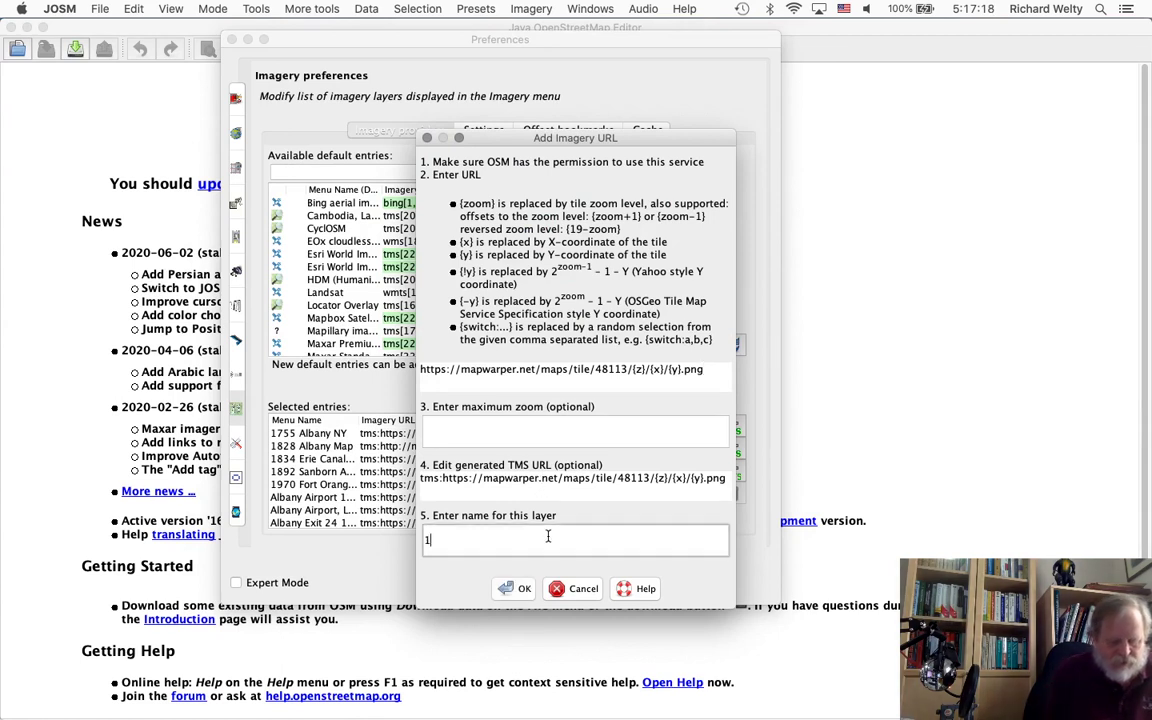
{"action": "type", "text": "952 South Wester"}
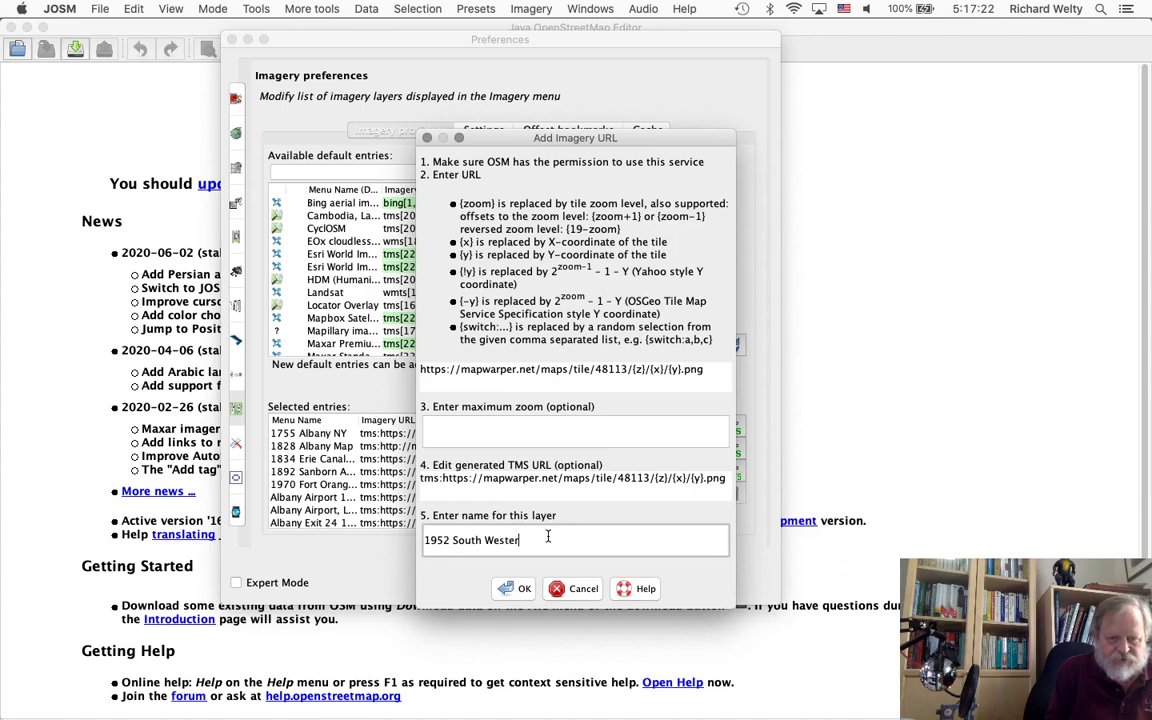
{"action": "type", "text": "lo NY"}
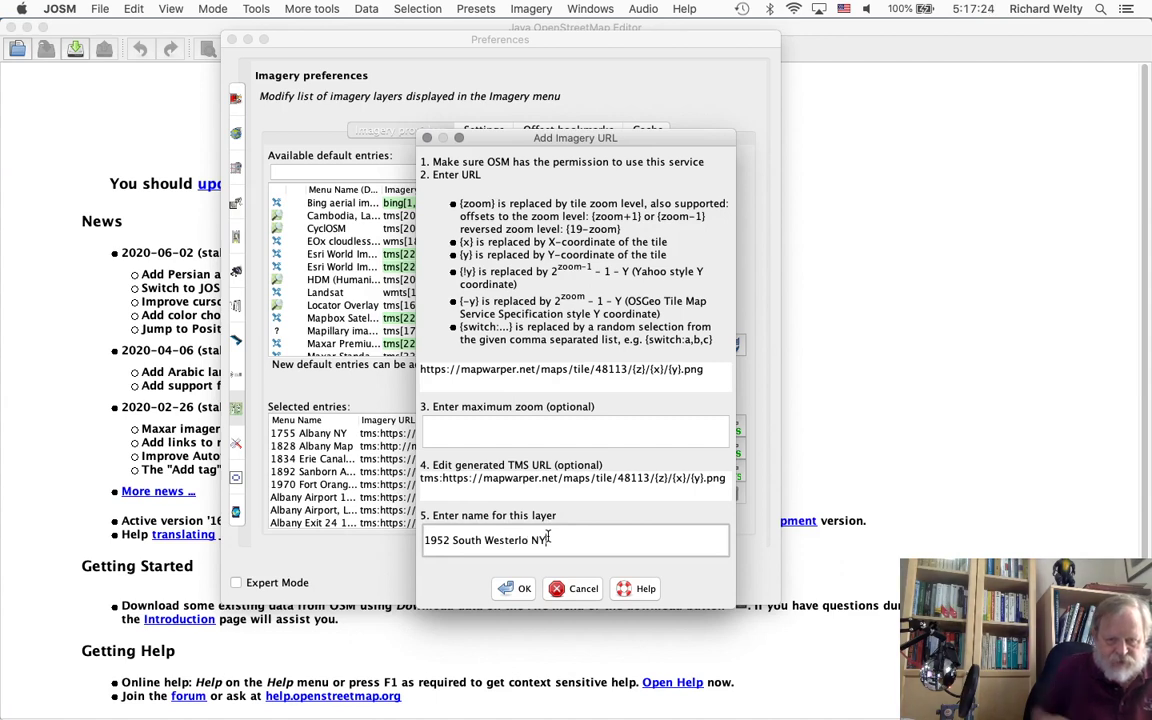
{"action": "left_click", "coordinate": [515, 588]}
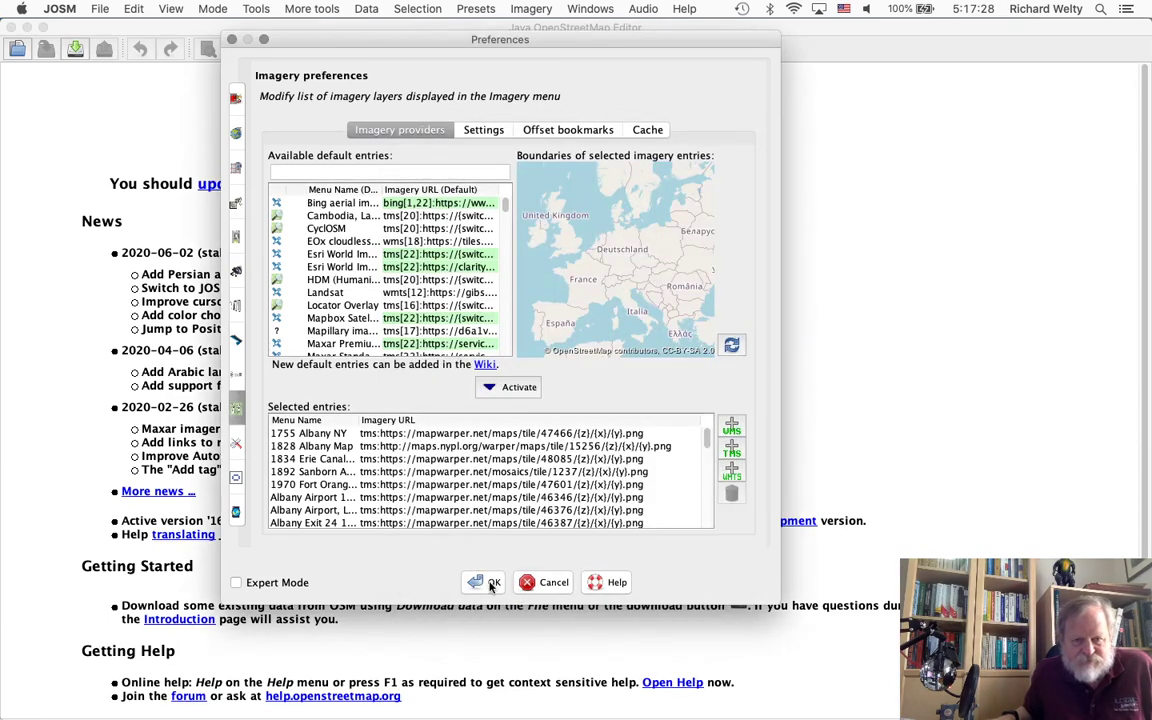
{"action": "left_click", "coordinate": [490, 584]}
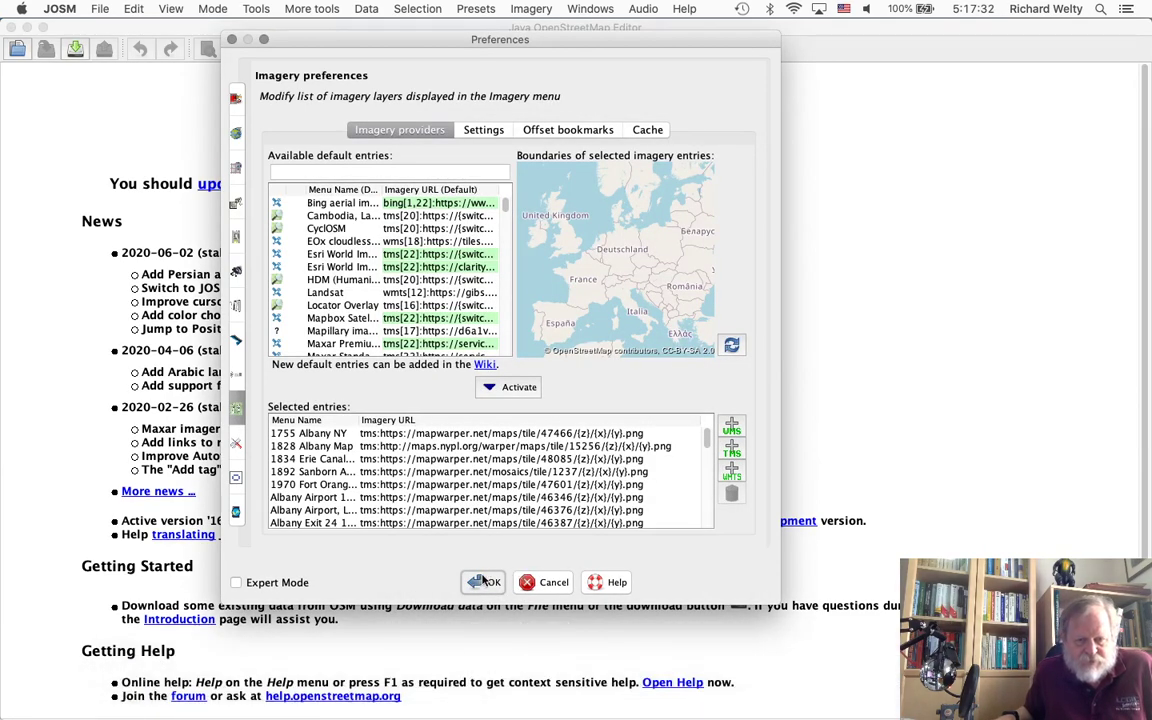
Switch to Firefox and copy the OpenStreetMap page URL for the South Westerlo area
{"action": "mouse_move", "coordinate": [600, 695]}
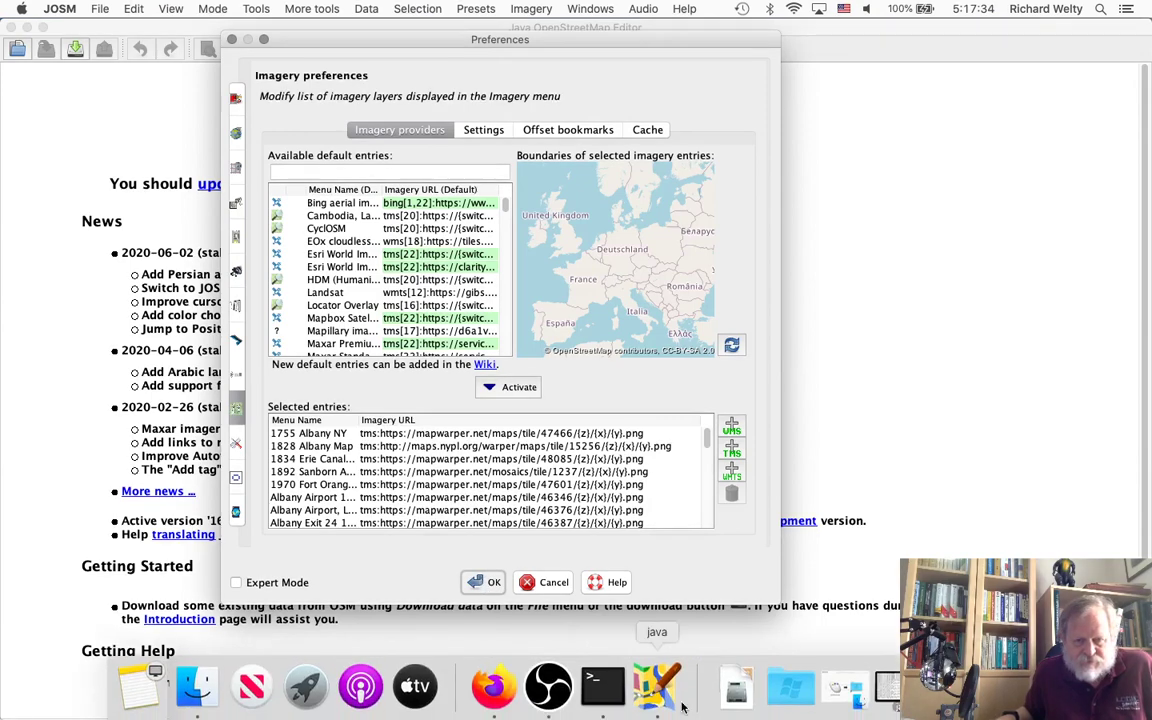
{"action": "left_click", "coordinate": [503, 693]}
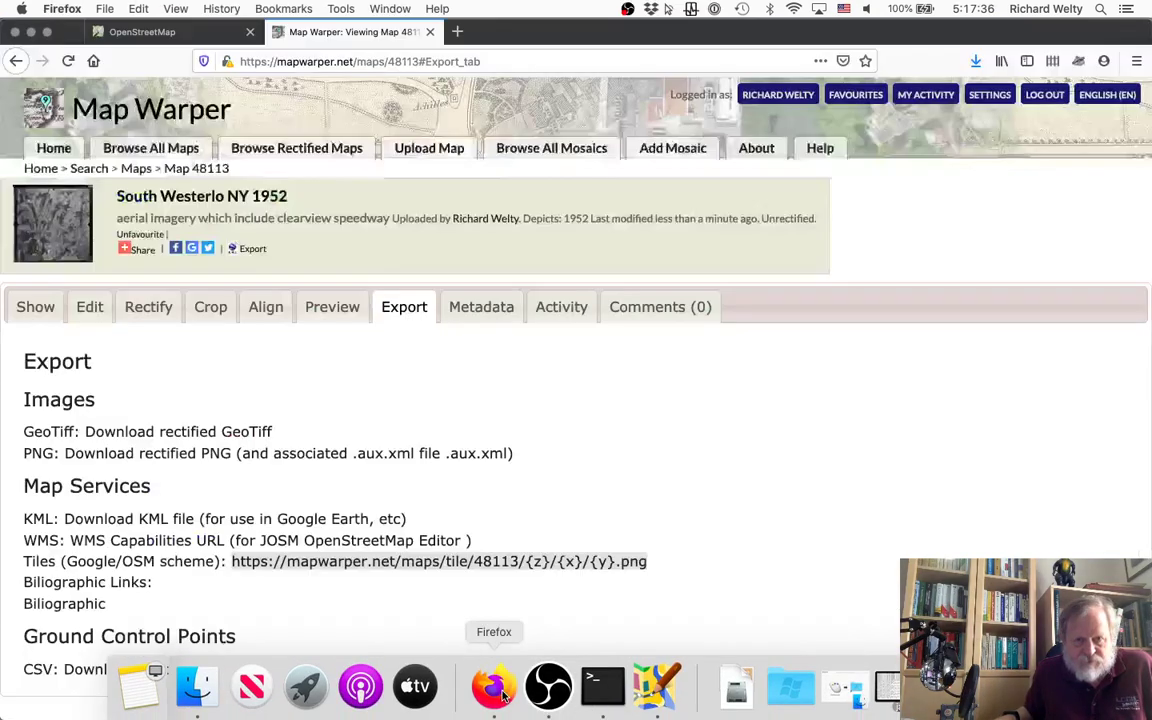
{"action": "left_click", "coordinate": [178, 38]}
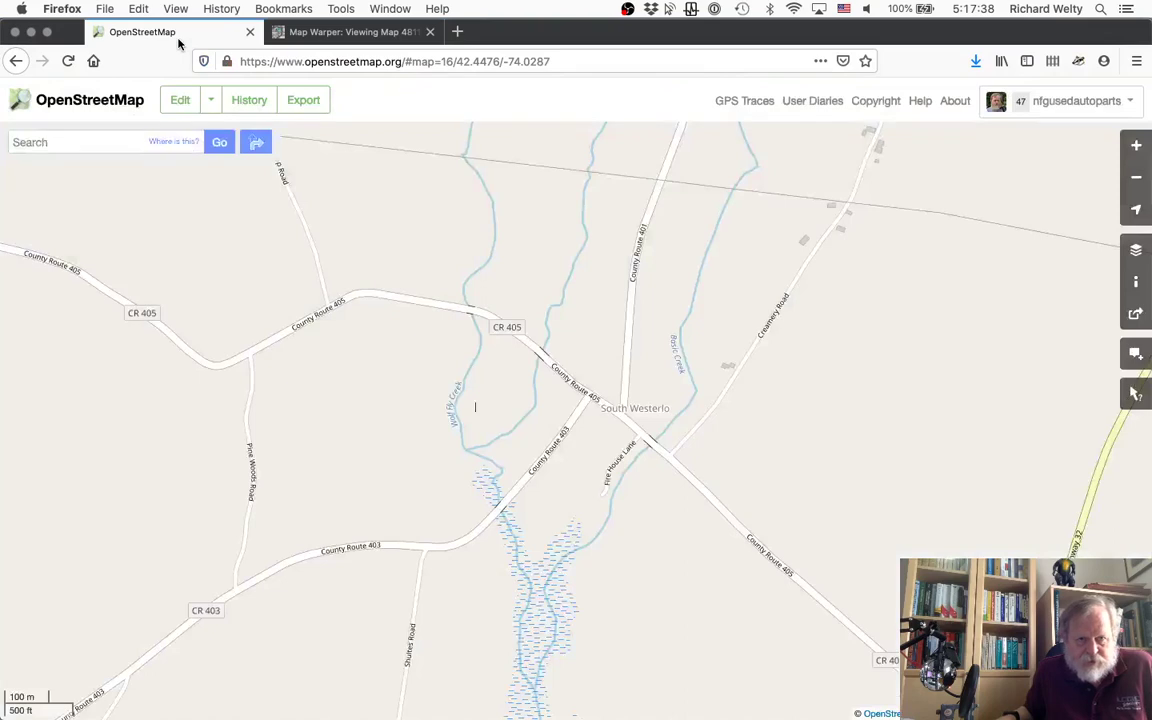
{"action": "left_click", "coordinate": [567, 61]}
{"action": "left_click", "coordinate": [567, 61]}
{"action": "key", "text": "super+c"}
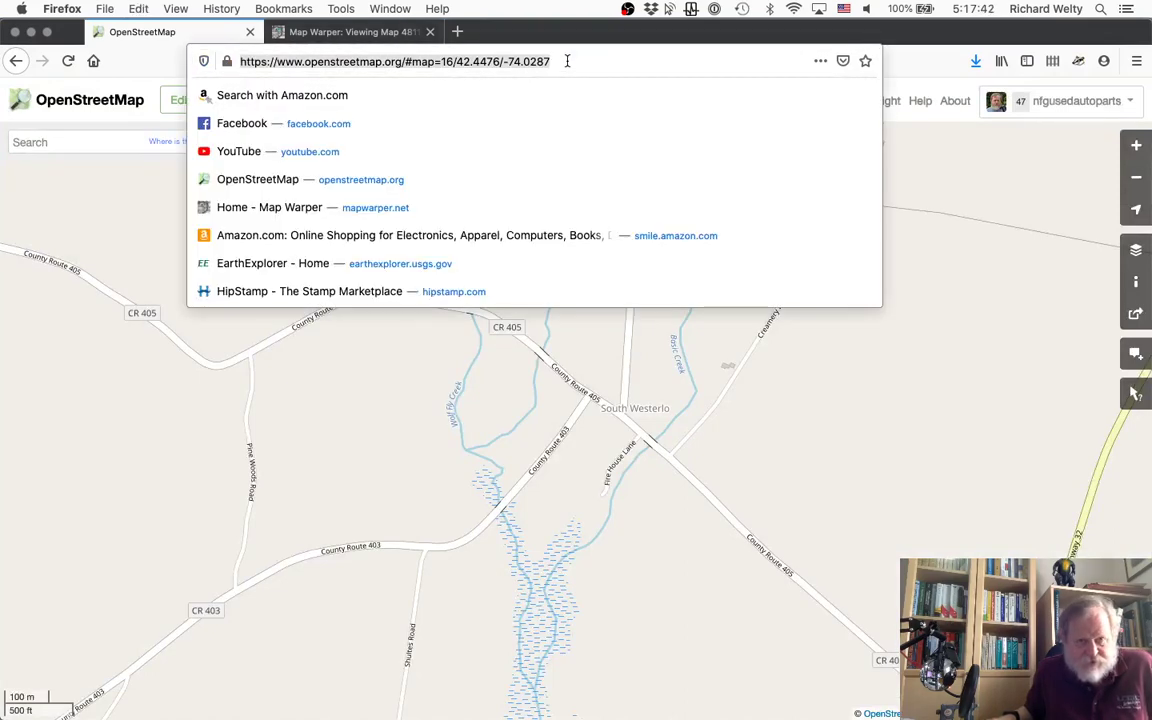
{"action": "left_click", "coordinate": [445, 404]}
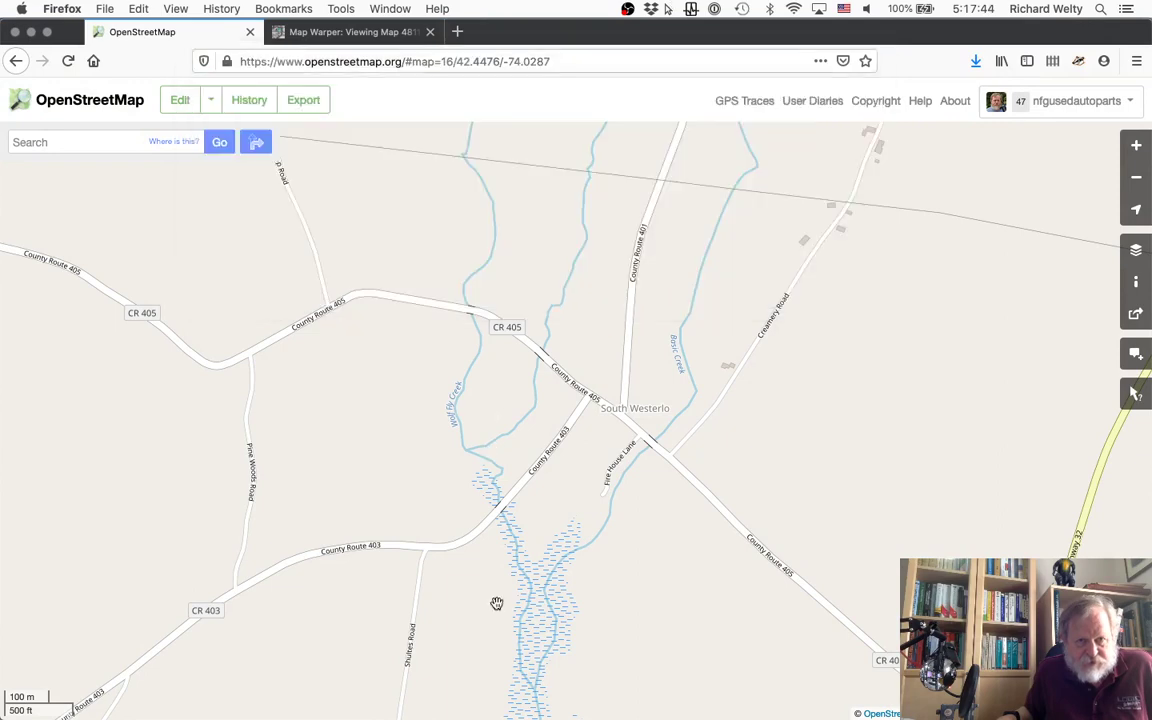
Return to JOSM, save the imagery preferences without restarting, and check the available imagery for the 1952 South Westerlo NY layer
{"action": "mouse_move", "coordinate": [603, 688]}
{"action": "left_click", "coordinate": [657, 686]}
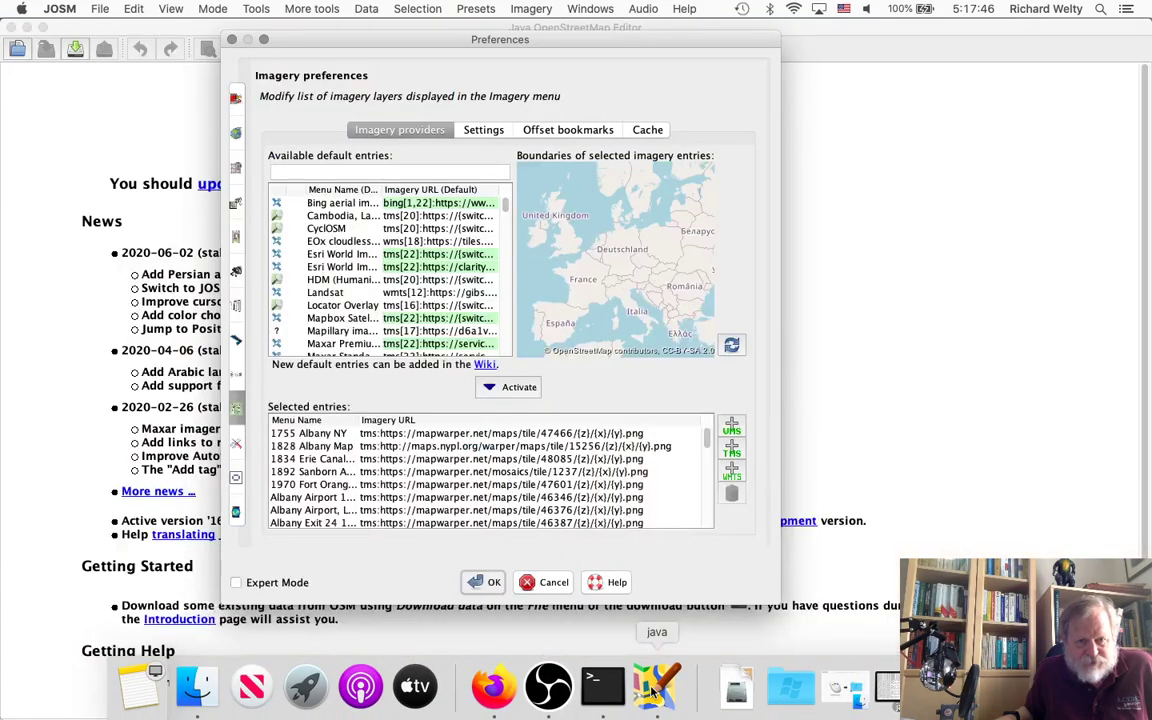
{"action": "left_click", "coordinate": [487, 583]}
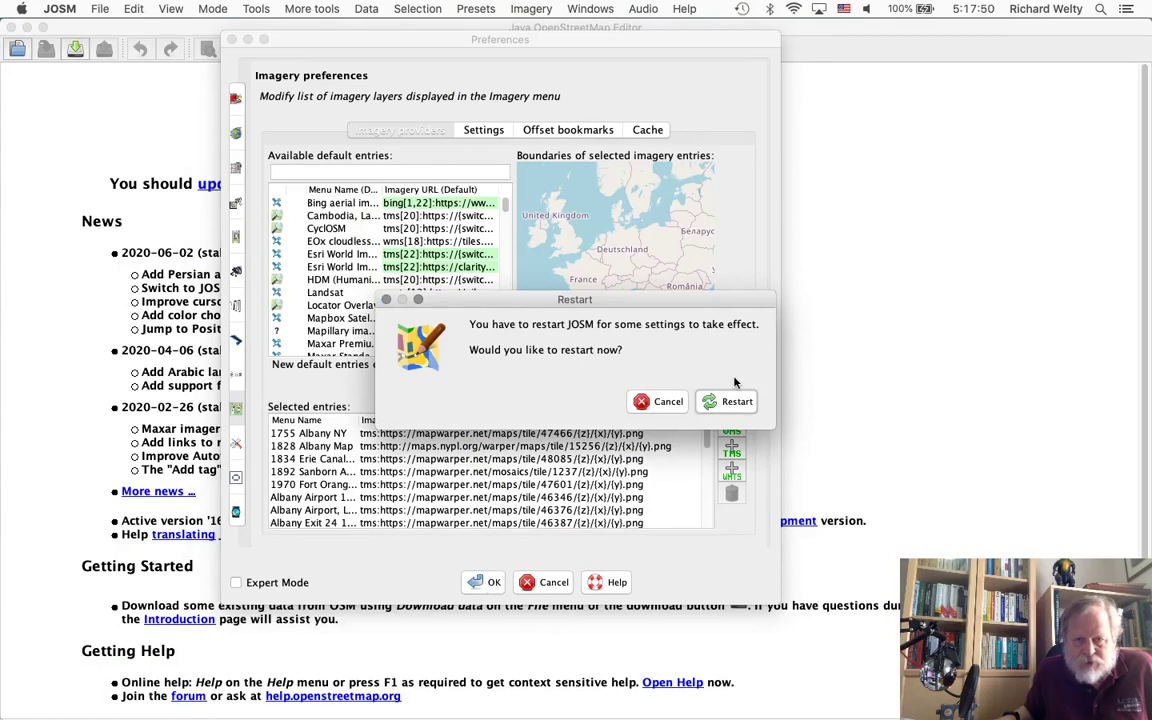
{"action": "left_click", "coordinate": [665, 401]}
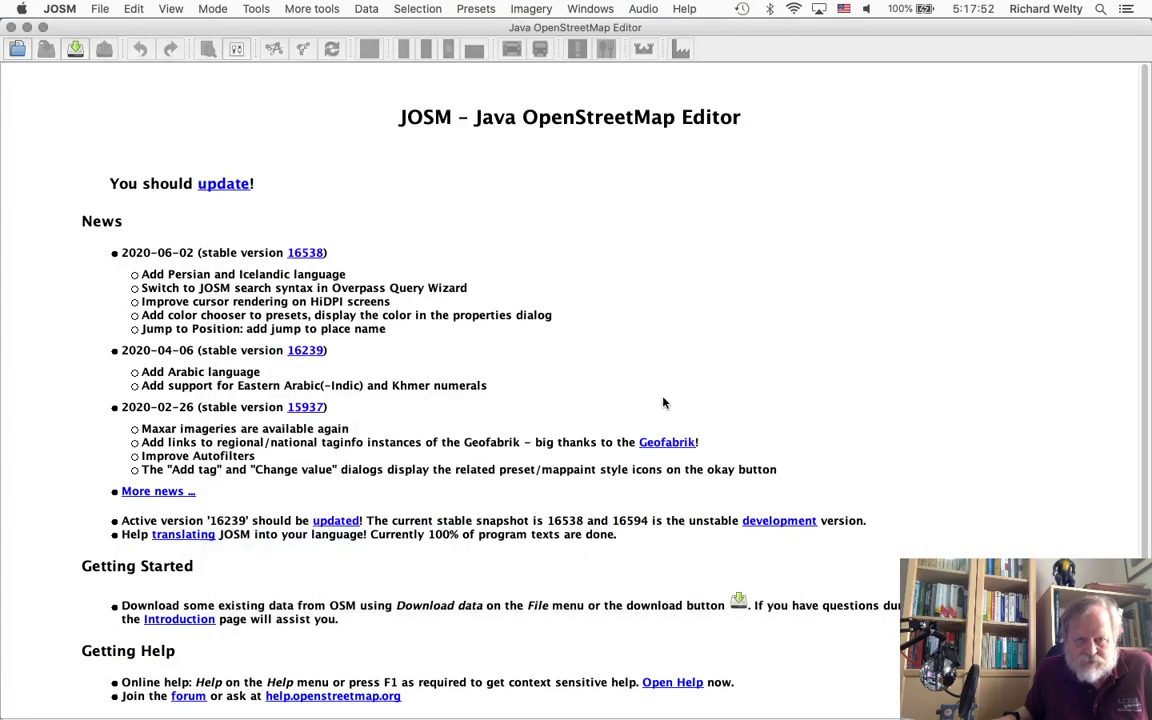
{"action": "left_click", "coordinate": [531, 8]}
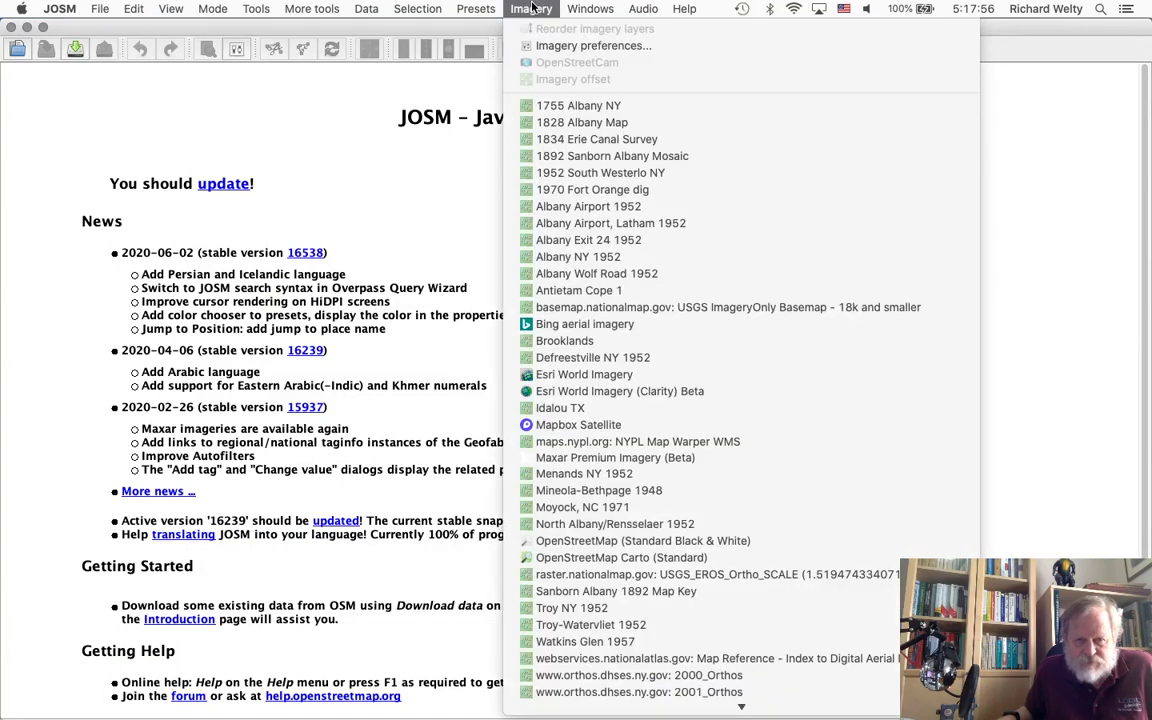
{"action": "left_click", "coordinate": [531, 8]}
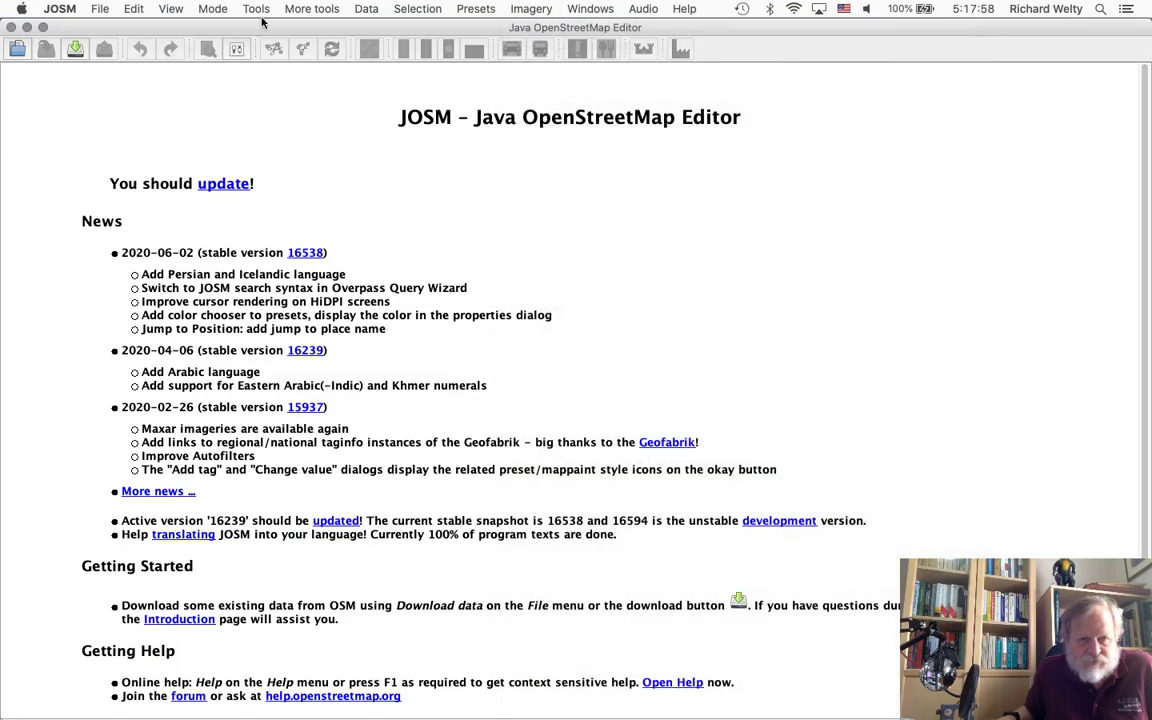
{"action": "left_click", "coordinate": [73, 47]}
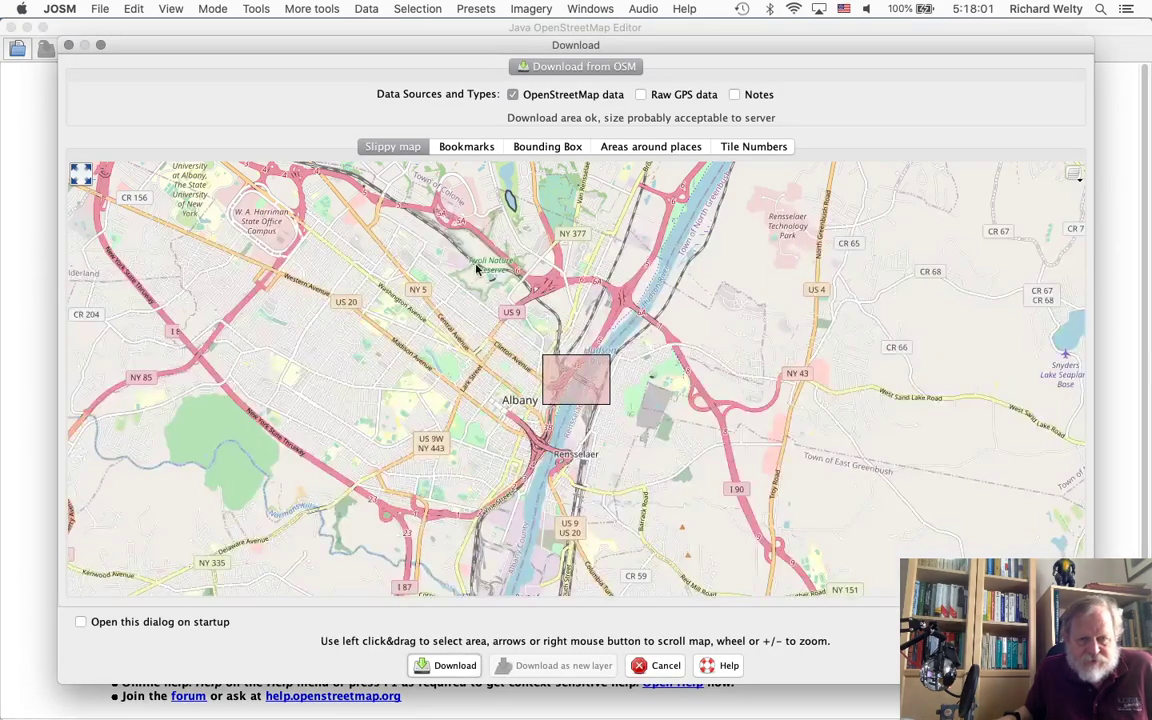
{"action": "left_click", "coordinate": [552, 147]}
{"action": "left_click", "coordinate": [401, 378]}
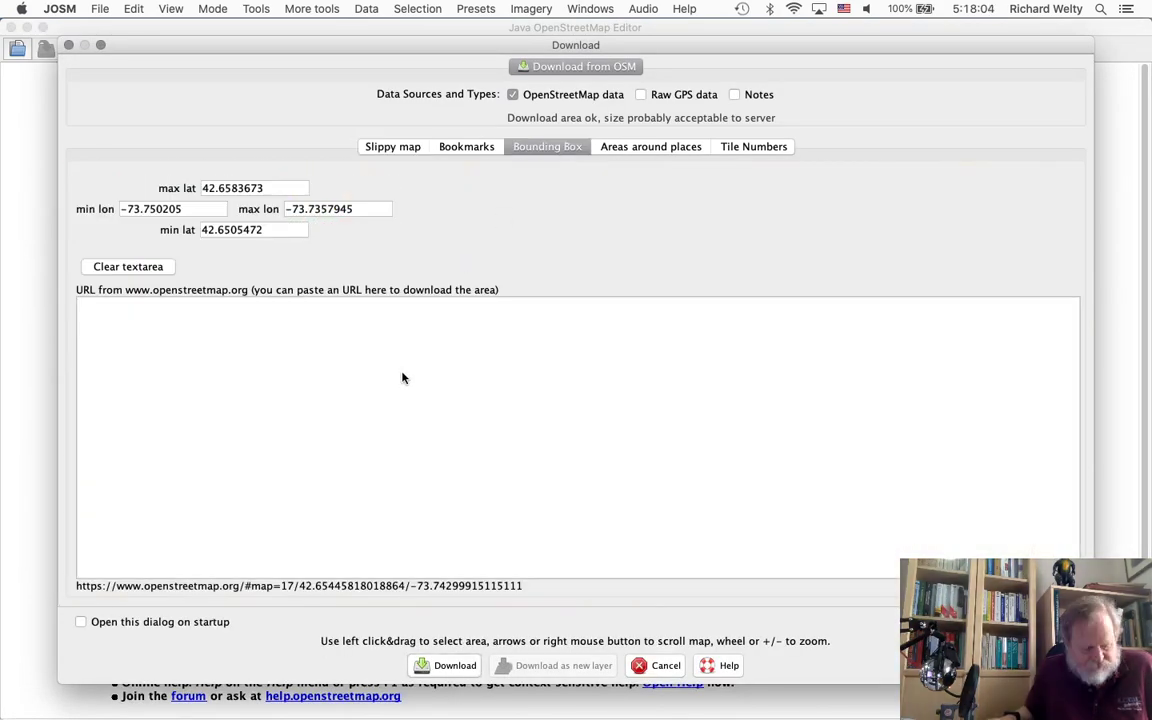
{"action": "key", "text": "super+v"}
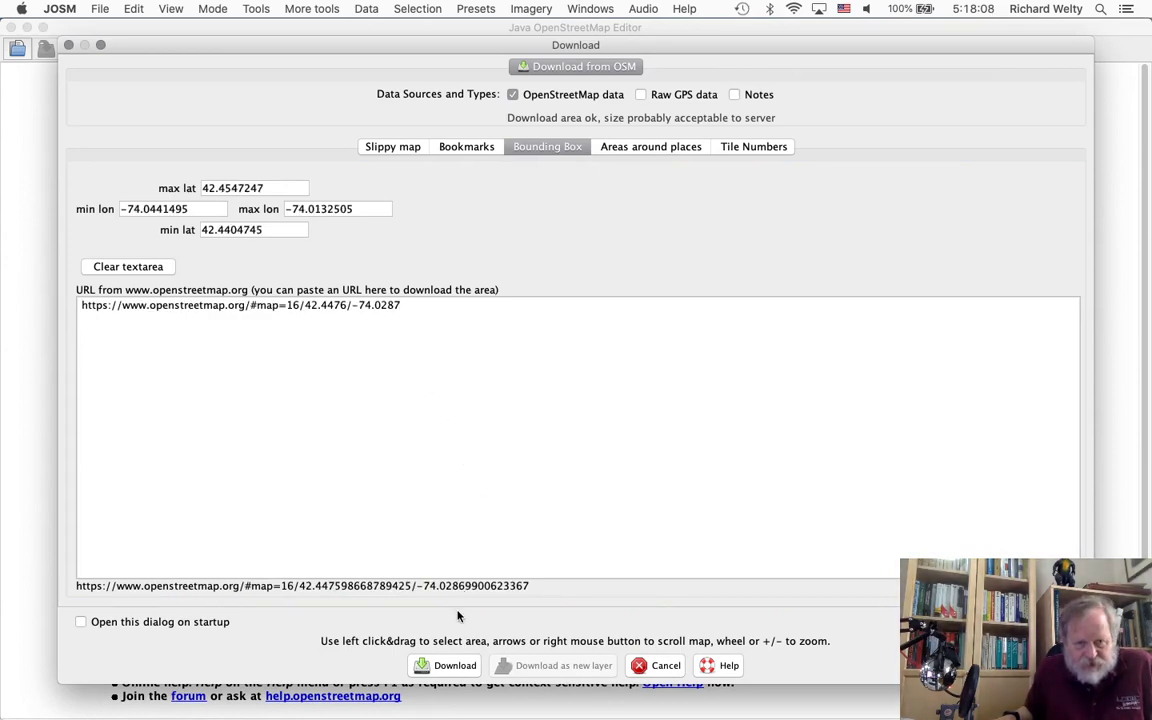
{"action": "left_click", "coordinate": [450, 667]}
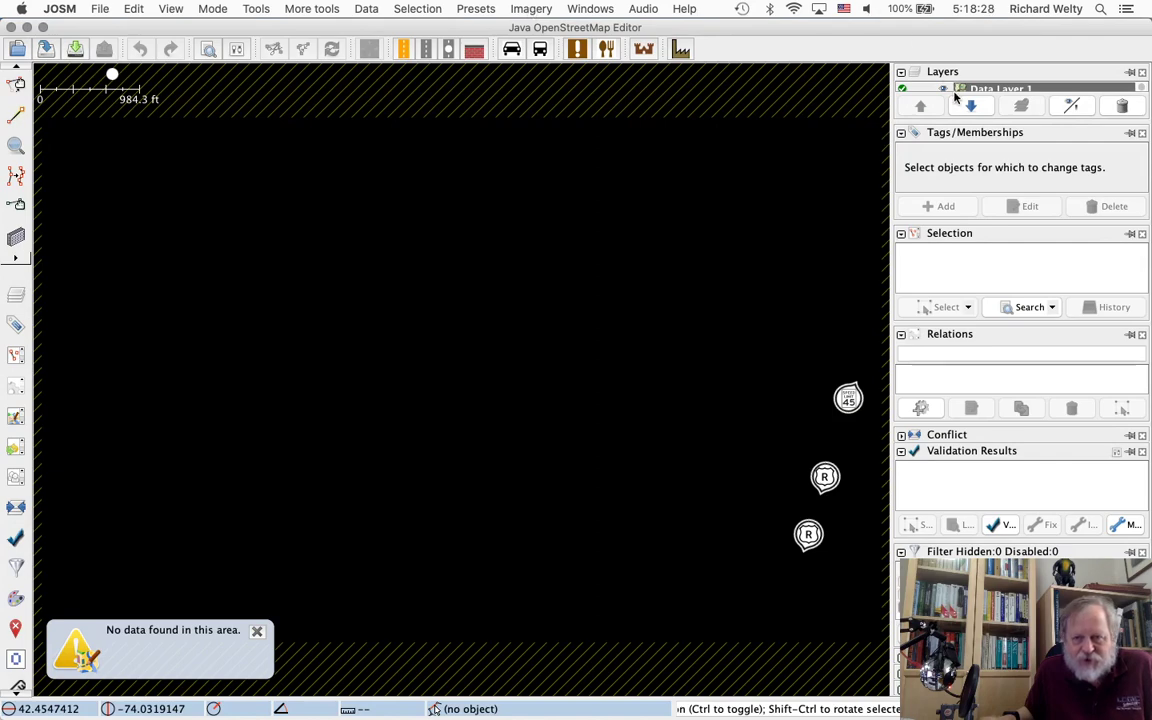
Hide the OpenStreetCam layer and add the 1952 South Westerlo NY imagery as a layer
{"action": "scroll", "coordinate": [968, 88], "scroll_direction": "up", "scroll_amount": 1}
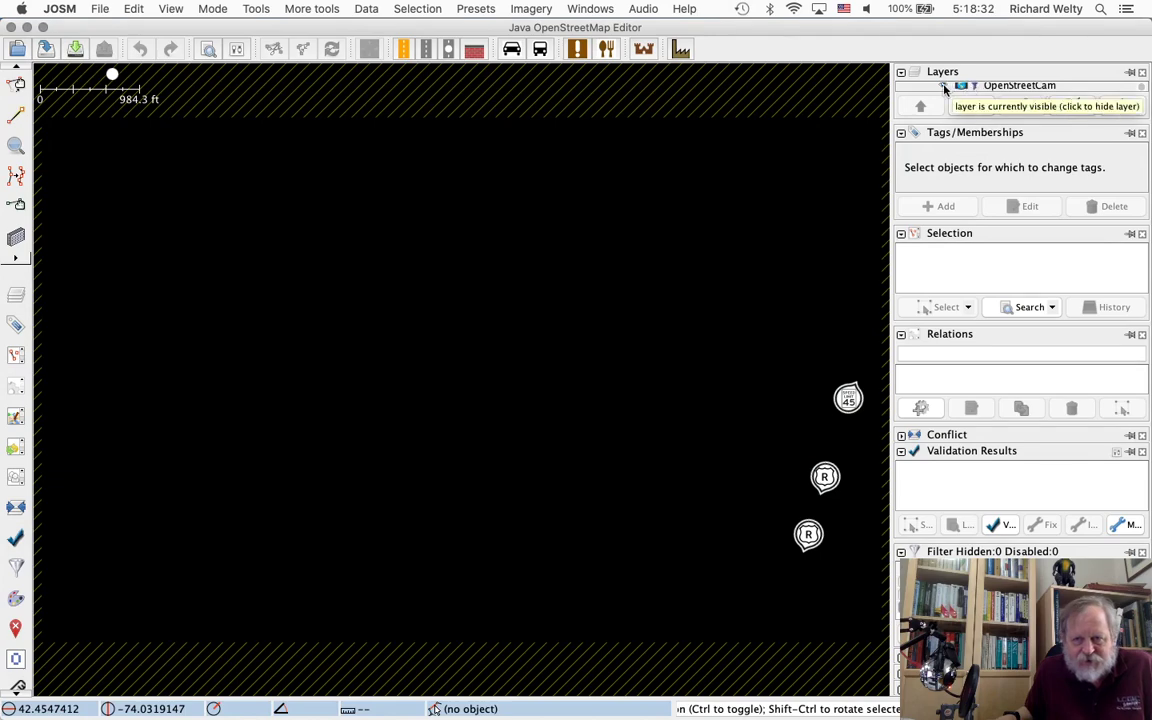
{"action": "left_click", "coordinate": [945, 86]}
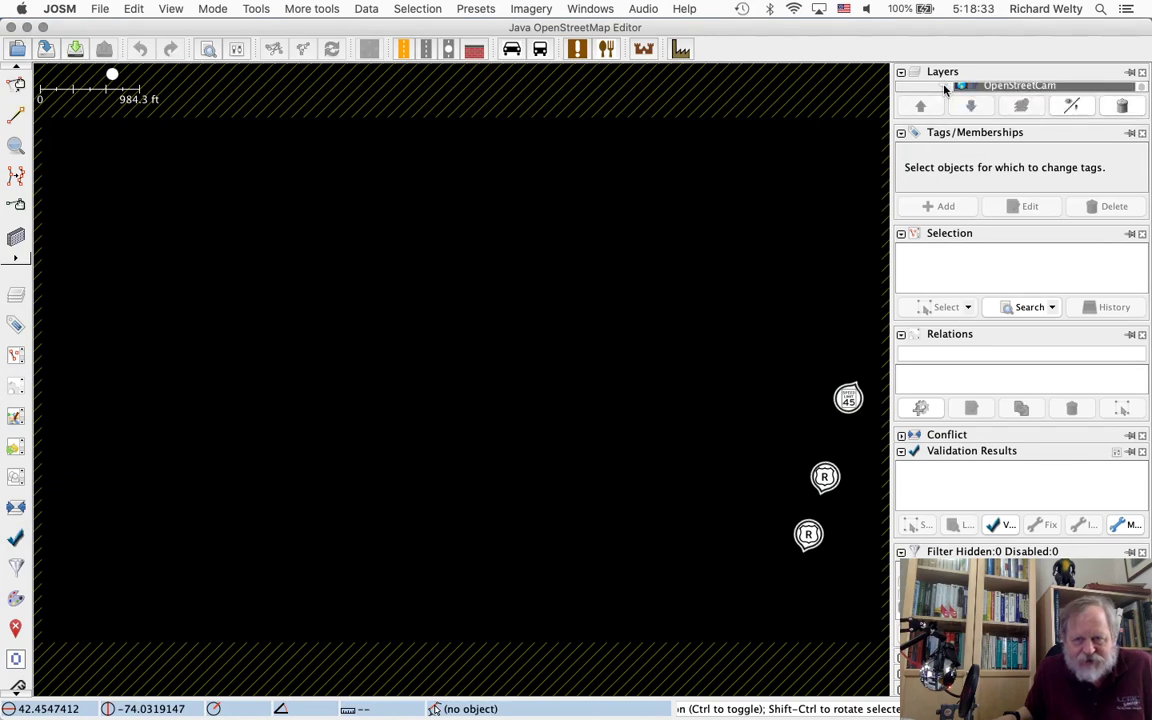
{"action": "left_click", "coordinate": [532, 9]}
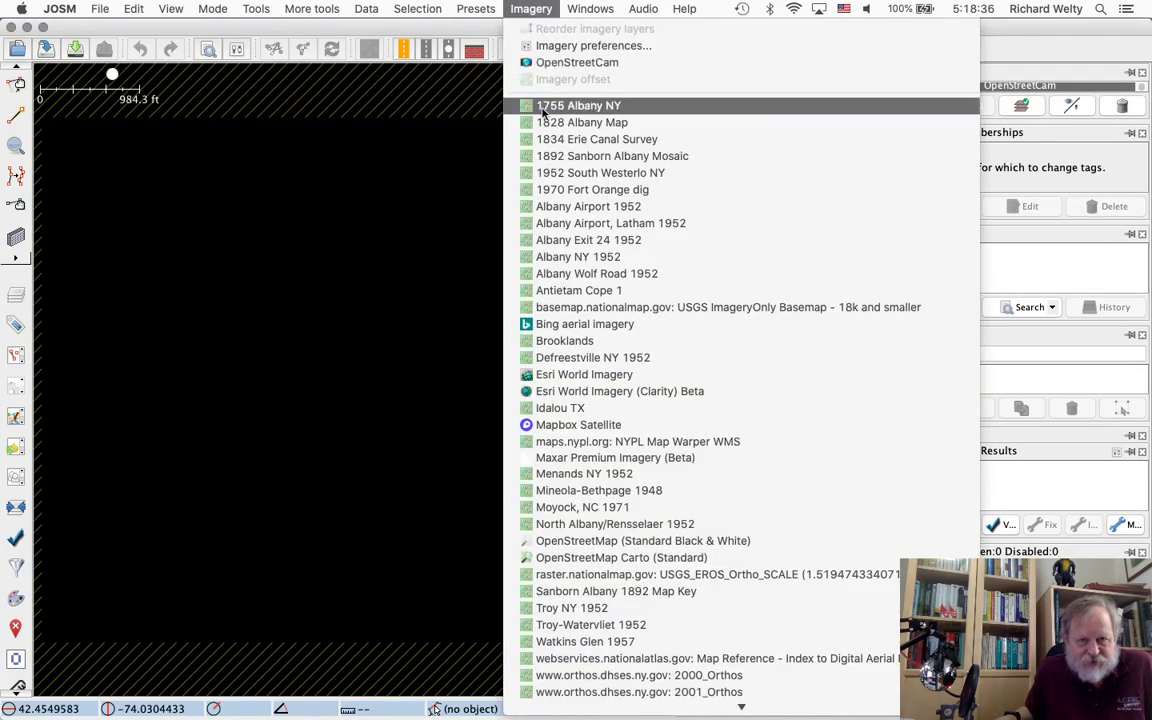
{"action": "left_click", "coordinate": [549, 174]}
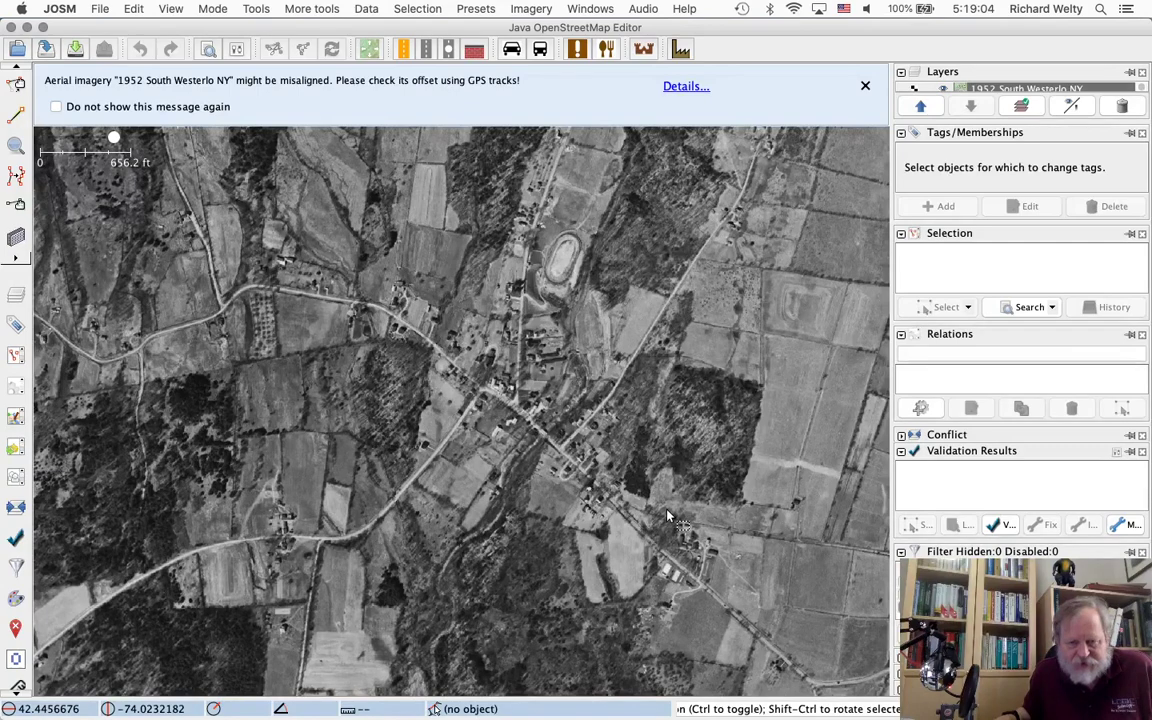
{"action": "mouse_move", "coordinate": [602, 700]}
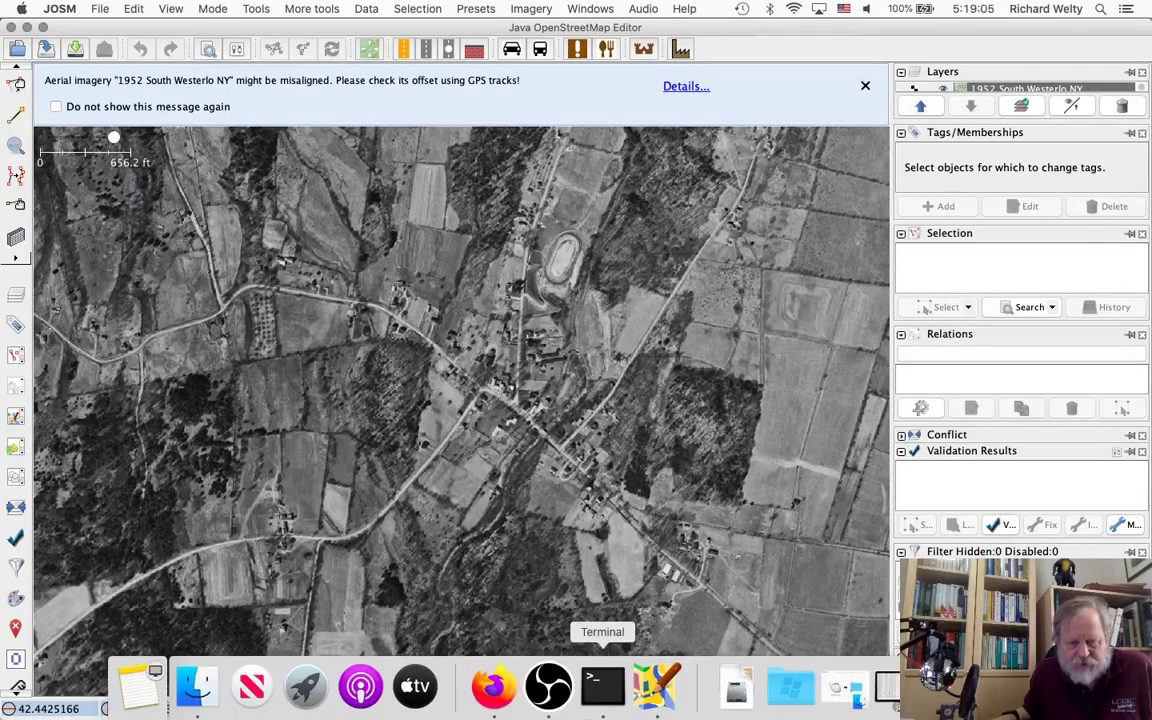
{"action": "left_click", "coordinate": [551, 692]}
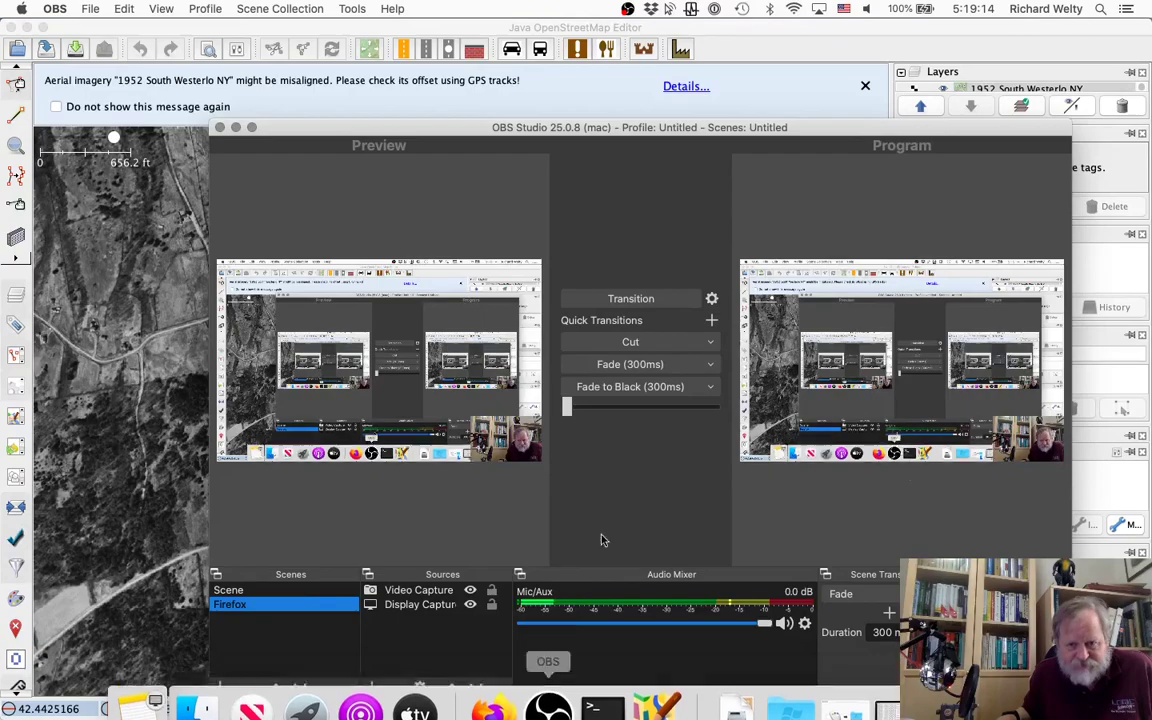